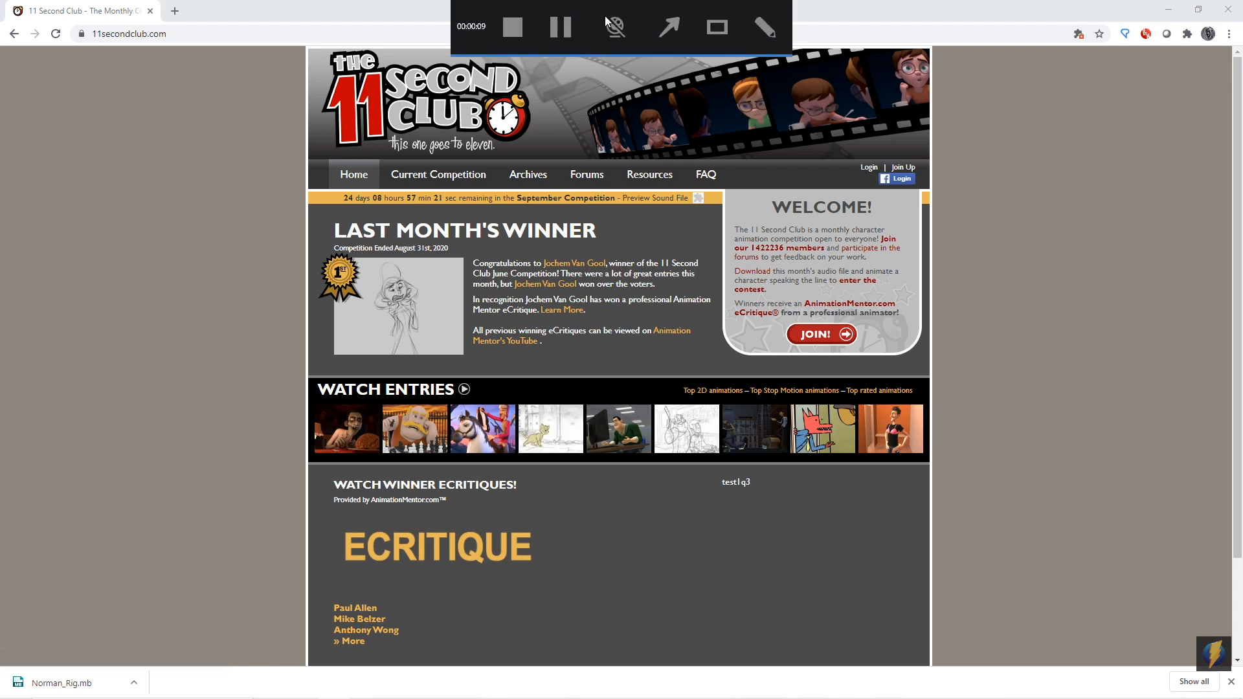
# Open the Resources page of the 11 Second Club site and find the Norman rig's download section
pyautogui.click(658, 27)
pyautogui.moveTo(152, 280)
pyautogui.mouseDown()
pyautogui.moveTo(153, 202)
pyautogui.moveTo(99, 39)
pyautogui.moveTo(133, 44)
pyautogui.mouseUp()
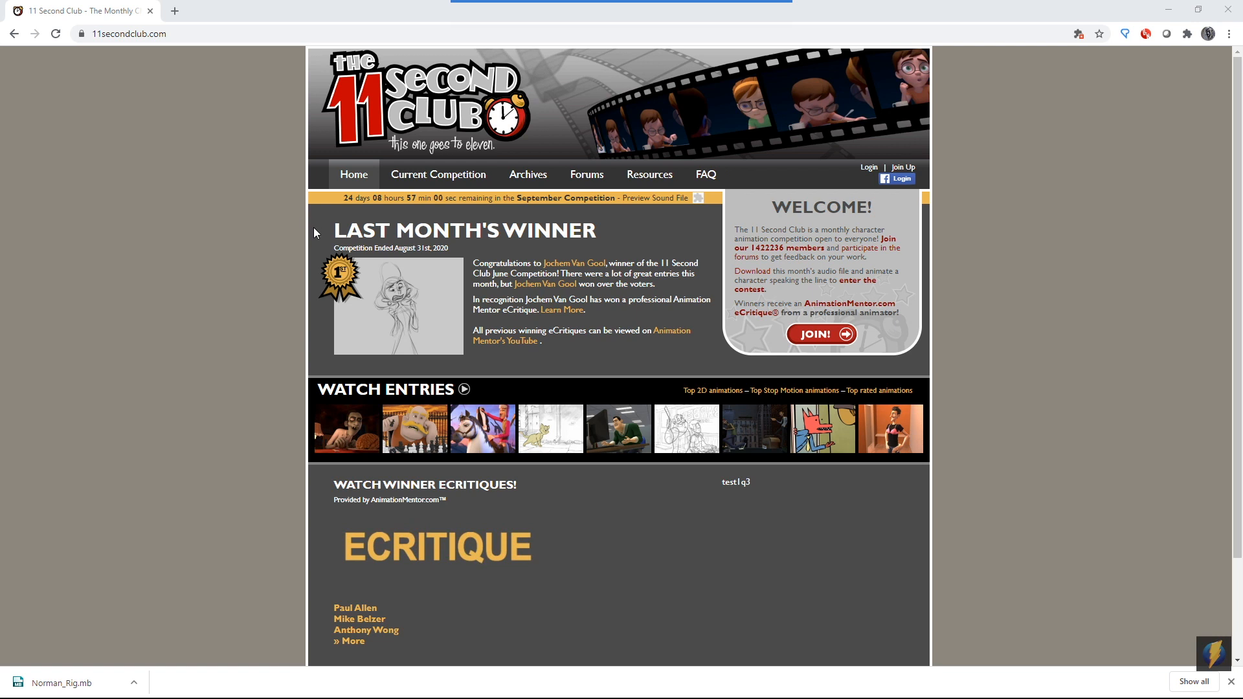
pyautogui.moveTo(622, 5)
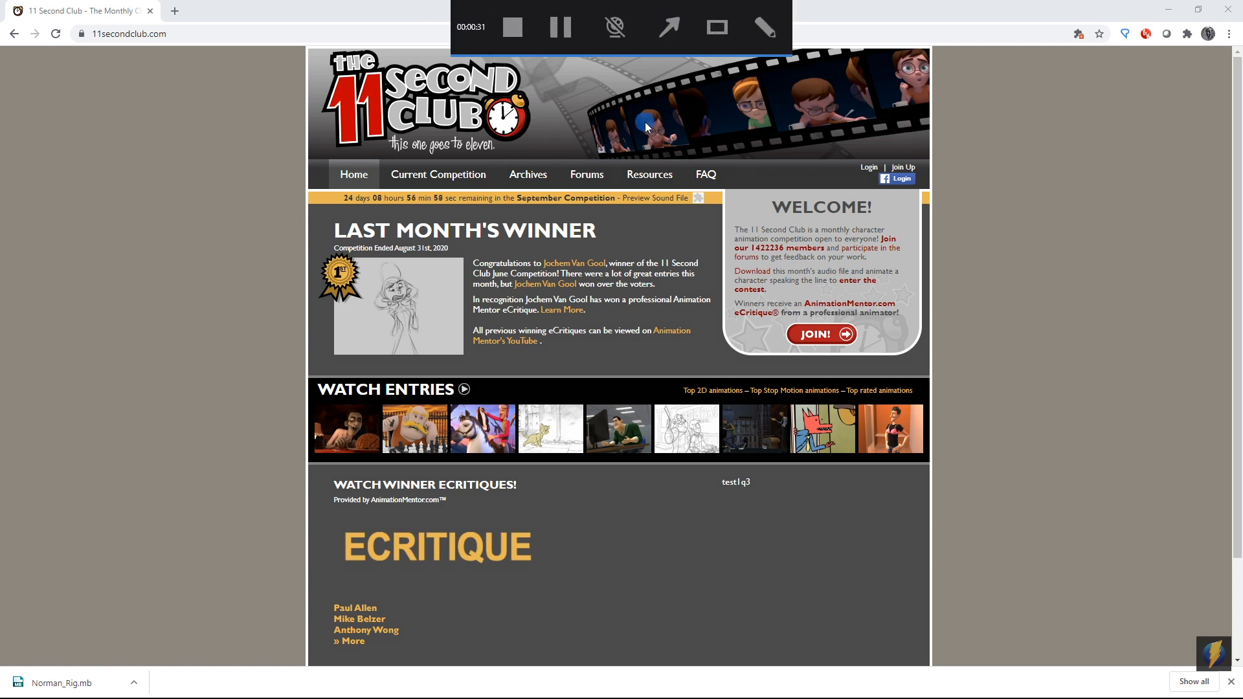
pyautogui.moveTo(107, 327)
pyautogui.mouseDown()
pyautogui.moveTo(328, 184)
pyautogui.moveTo(306, 244)
pyautogui.moveTo(632, 201)
pyautogui.moveTo(640, 187)
pyautogui.mouseUp()
pyautogui.click(644, 173)
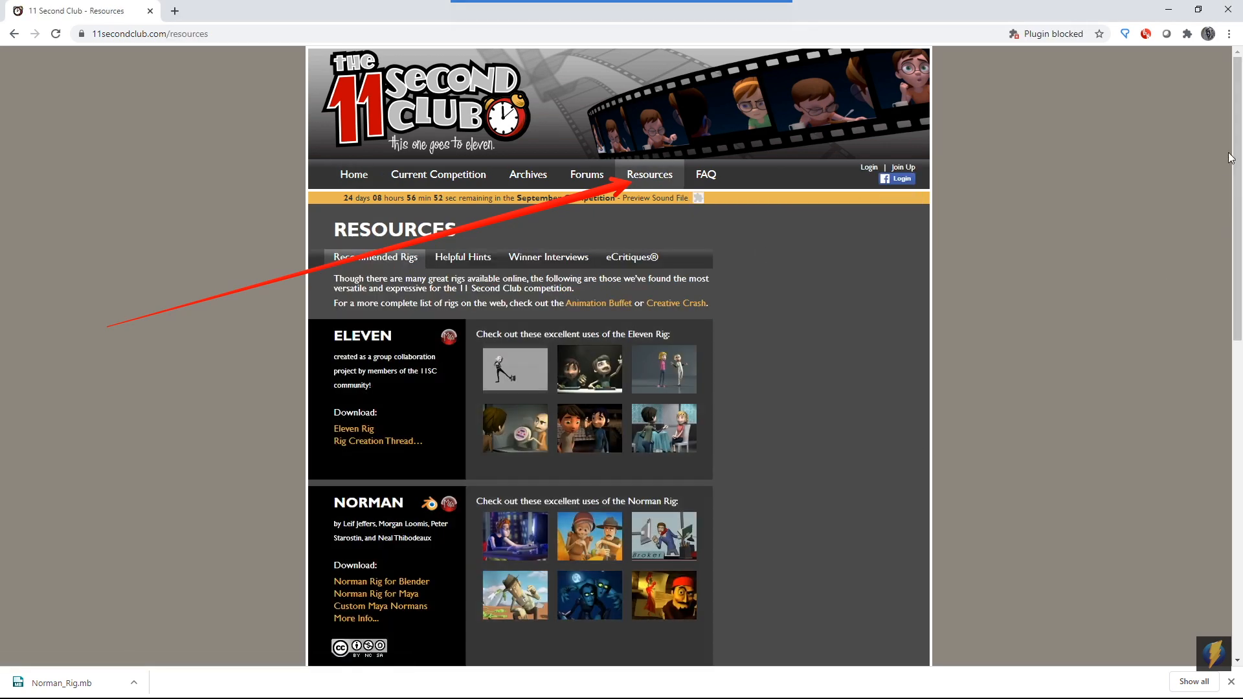
pyautogui.moveTo(1237, 216)
pyautogui.mouseDown()
pyautogui.moveTo(1238, 364)
pyautogui.moveTo(1211, 189)
pyautogui.moveTo(1215, 300)
pyautogui.mouseUp()
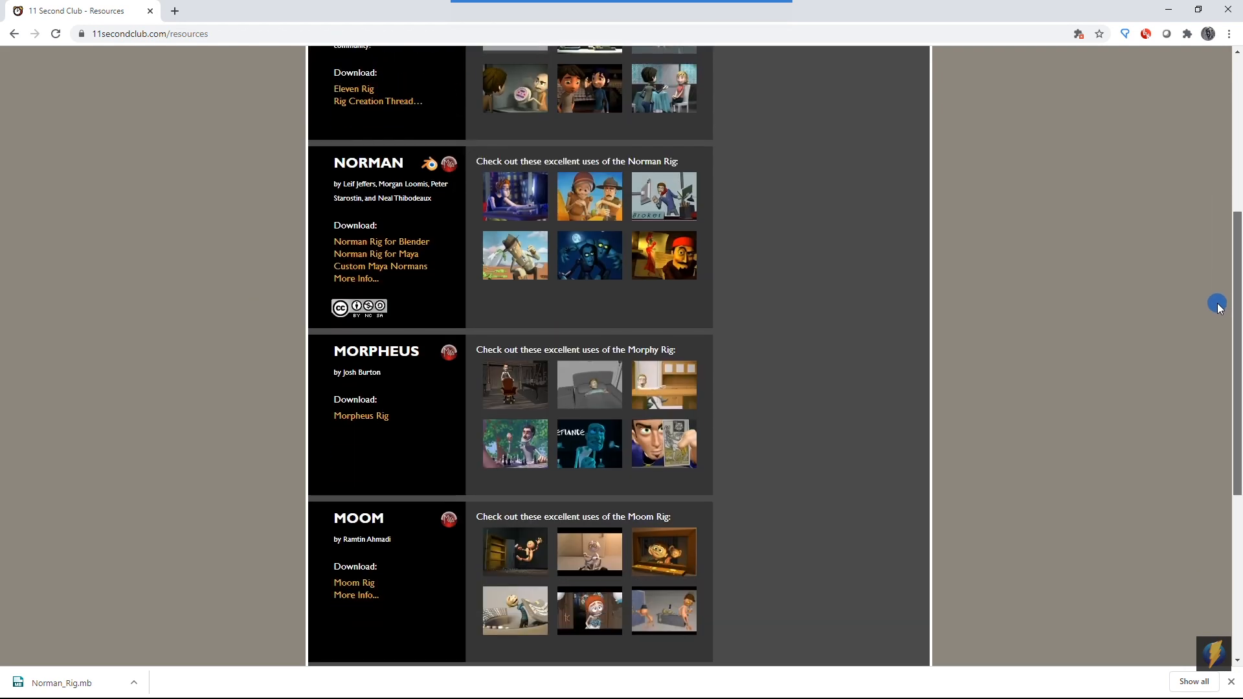
pyautogui.moveTo(543, 5)
pyautogui.click(670, 29)
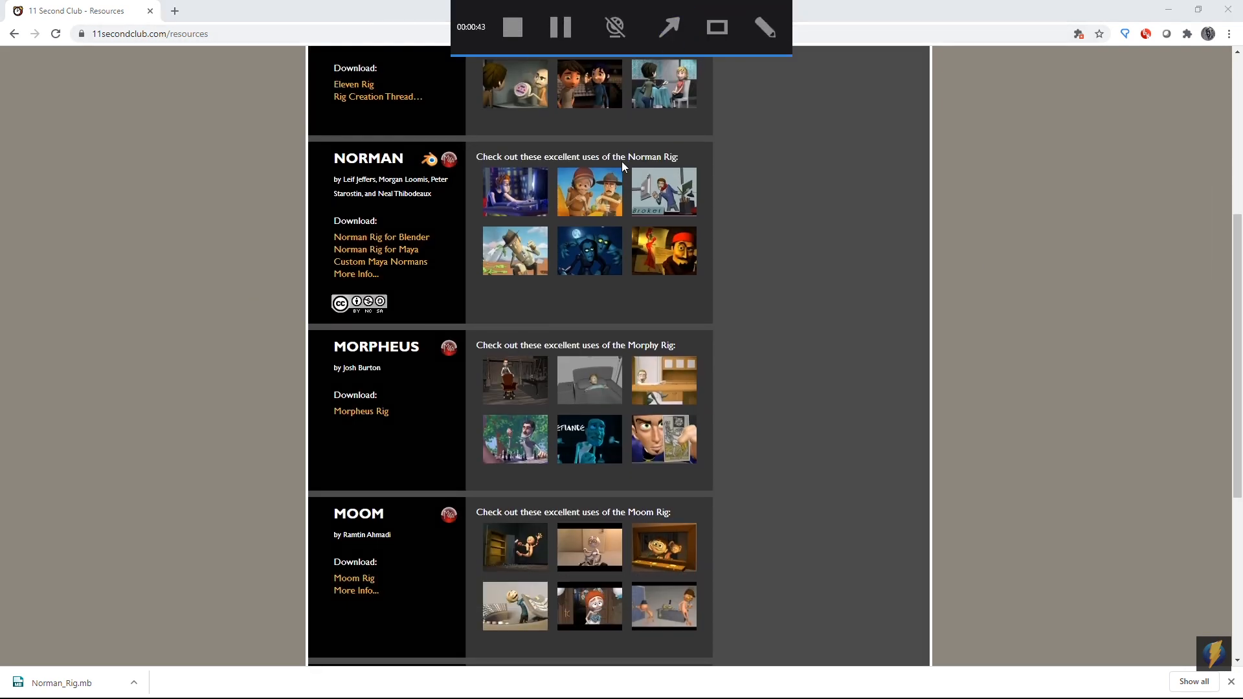
pyautogui.moveTo(79, 229); pyautogui.dragTo(326, 165)
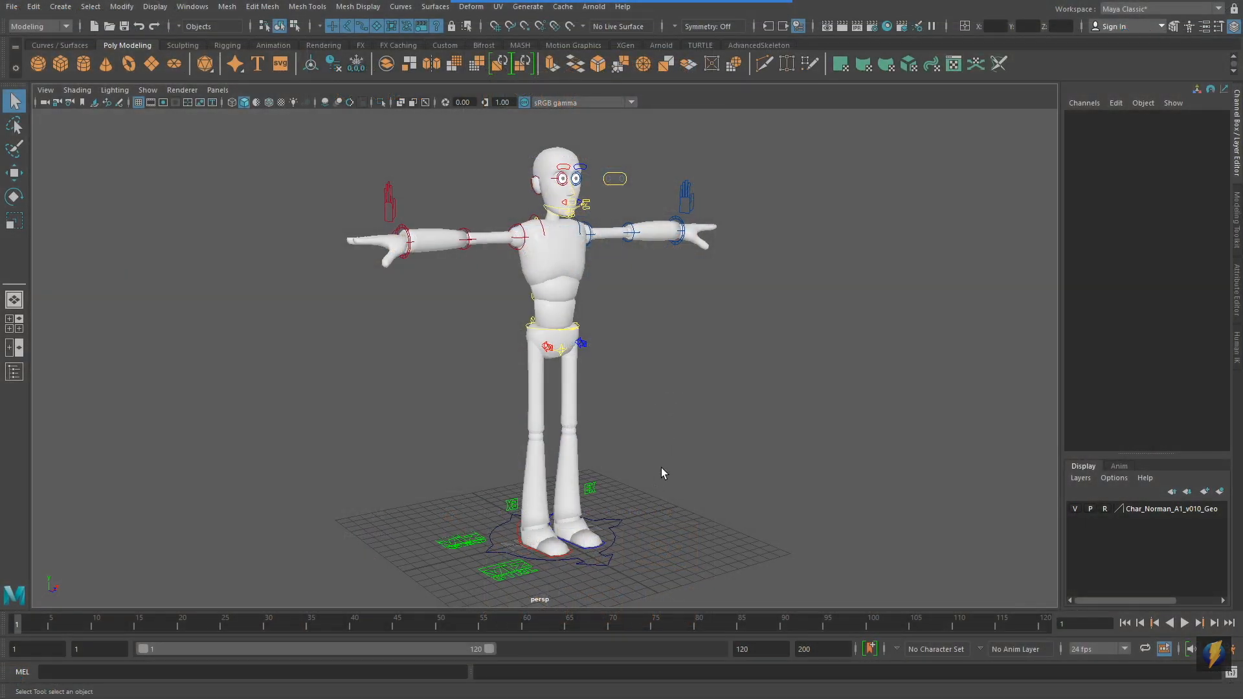
# In Maya, try moving the whole Norman rig about 4.35 in X and 3.64 in Y with the master control, and undo it
pyautogui.click(667, 22)
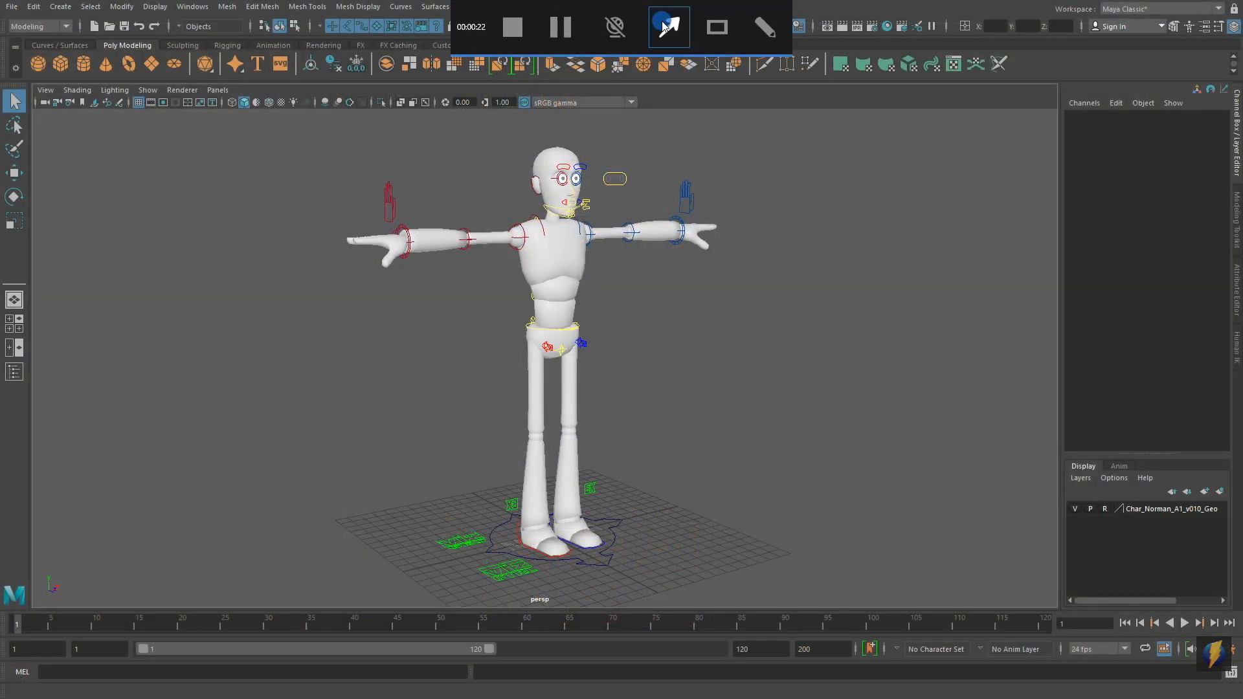
pyautogui.moveTo(882, 281); pyautogui.dragTo(626, 518)
pyautogui.click(814, 541)
pyautogui.keyDown('alt'); pyautogui.moveTo(790, 515); pyautogui.dragTo(649, 537); pyautogui.keyUp('alt')
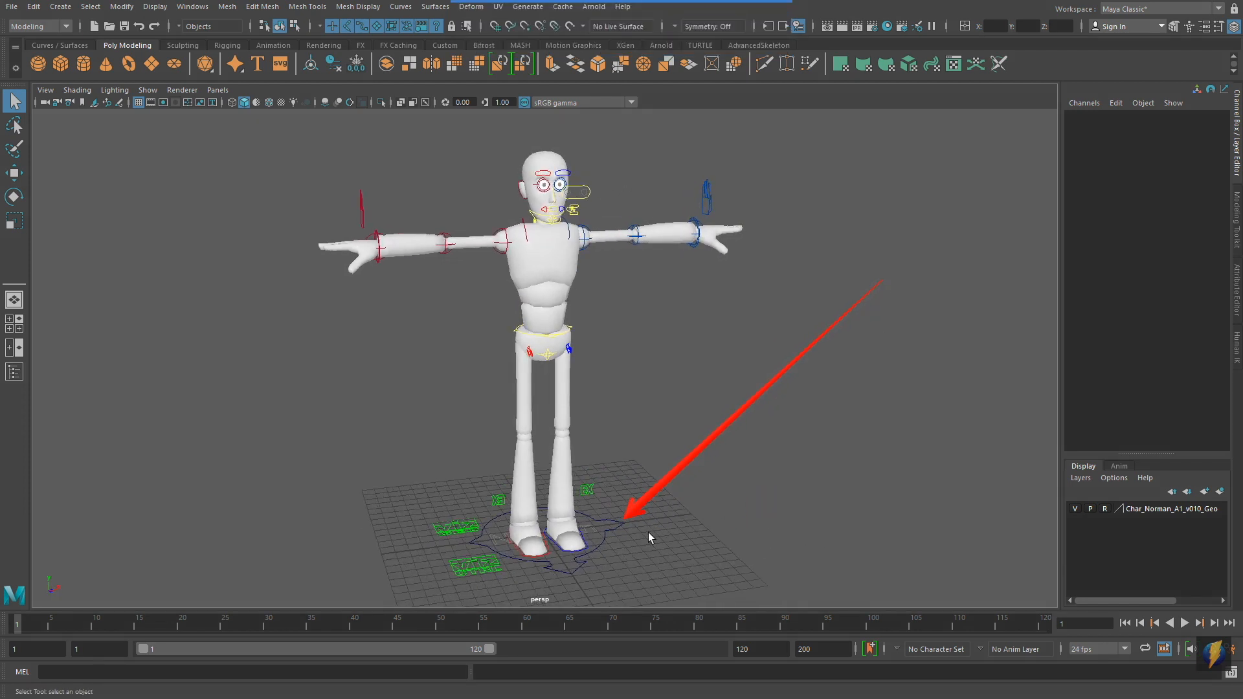
pyautogui.click(608, 531)
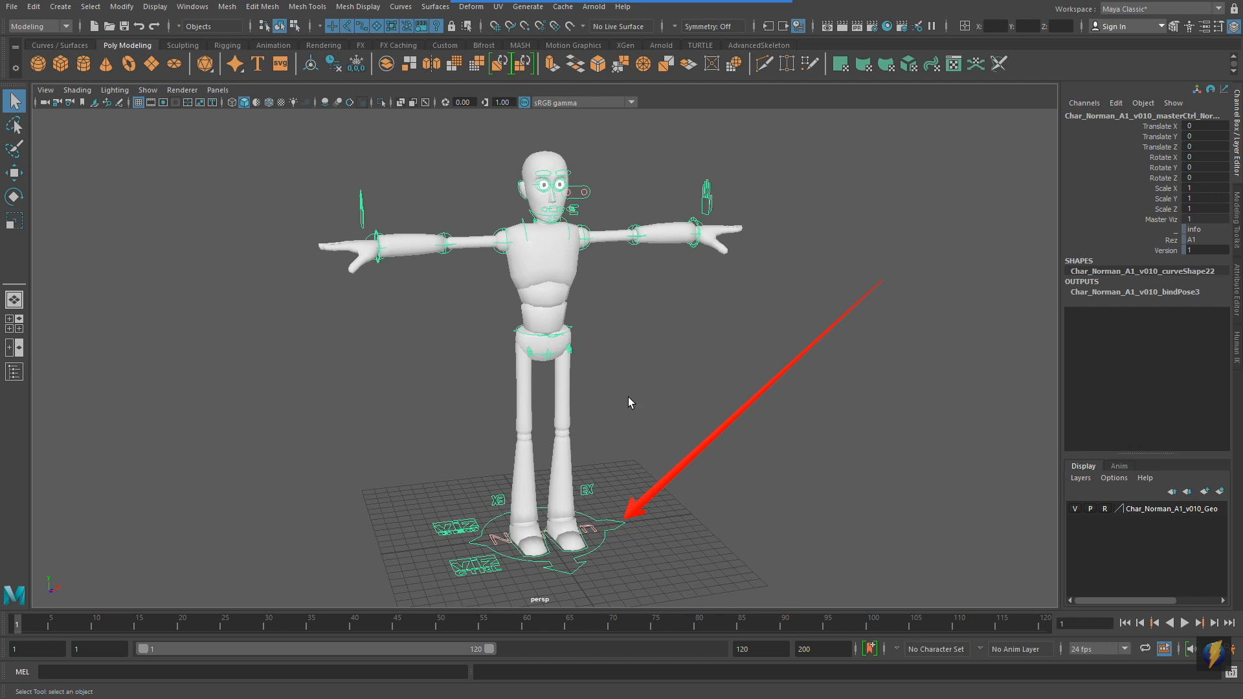
pyautogui.keyDown('alt'); pyautogui.moveTo(628, 397); pyautogui.dragTo(641, 389, button='middle'); pyautogui.keyUp('alt')
pyautogui.keyDown('alt'); pyautogui.moveTo(706, 376); pyautogui.dragTo(656, 369, button='right'); pyautogui.keyUp('alt')
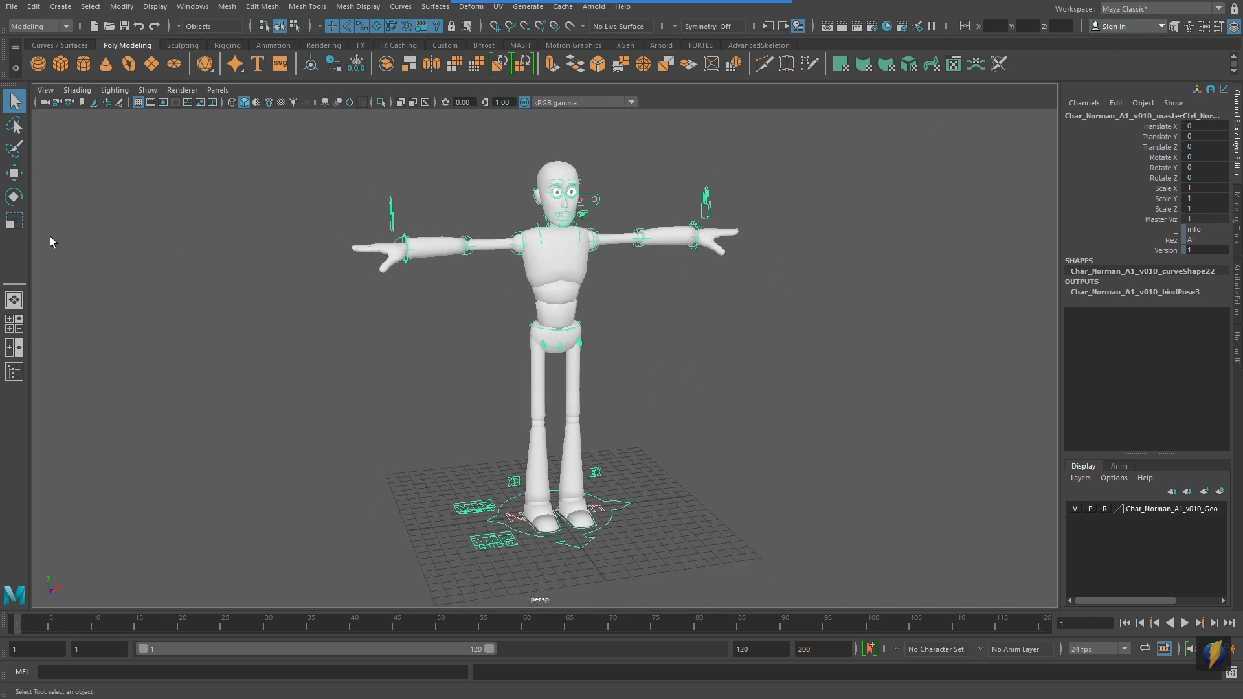
pyautogui.click(14, 172)
pyautogui.keyDown('alt'); pyautogui.moveTo(764, 333); pyautogui.dragTo(717, 402); pyautogui.keyUp('alt')
pyautogui.moveTo(592, 478); pyautogui.dragTo(797, 457)
pyautogui.hotkey('ctrl', 'z')
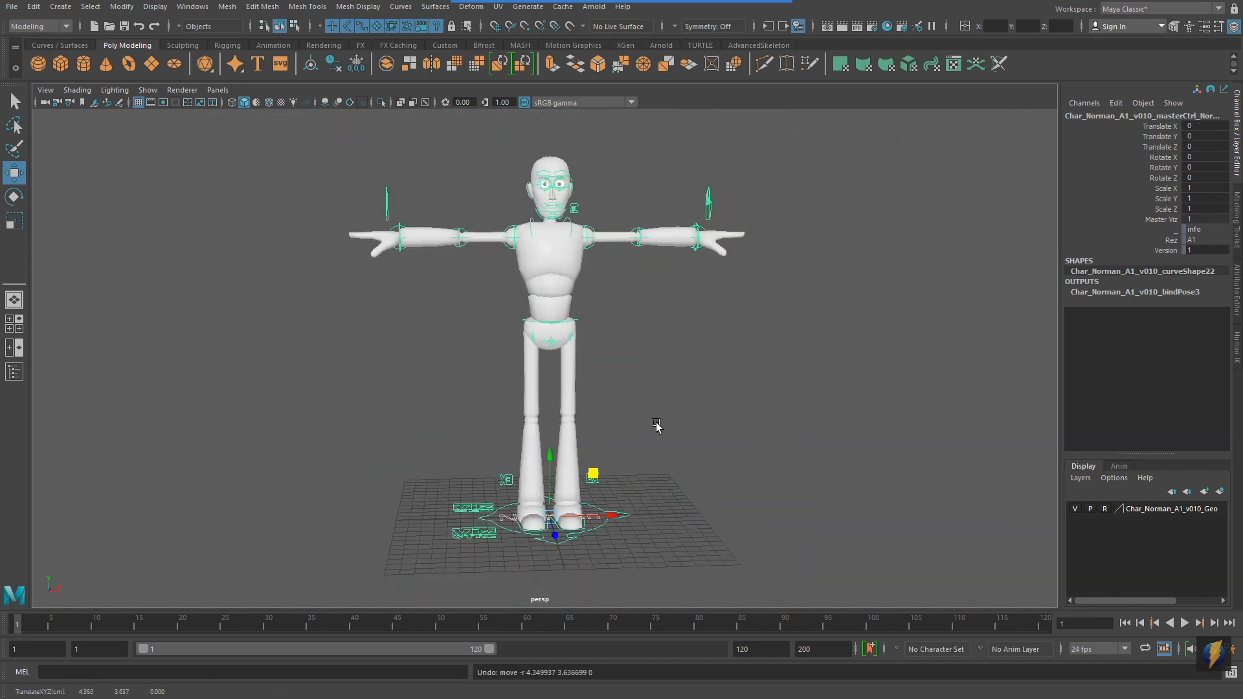
# Try rotating the whole character with the master control around its feet, and undo the rotation
pyautogui.keyDown('alt'); pyautogui.moveTo(721, 436); pyautogui.dragTo(674, 425); pyautogui.keyUp('alt')
pyautogui.press('e')
pyautogui.moveTo(587, 528); pyautogui.dragTo(659, 496)
pyautogui.hotkey('ctrl', 'z')
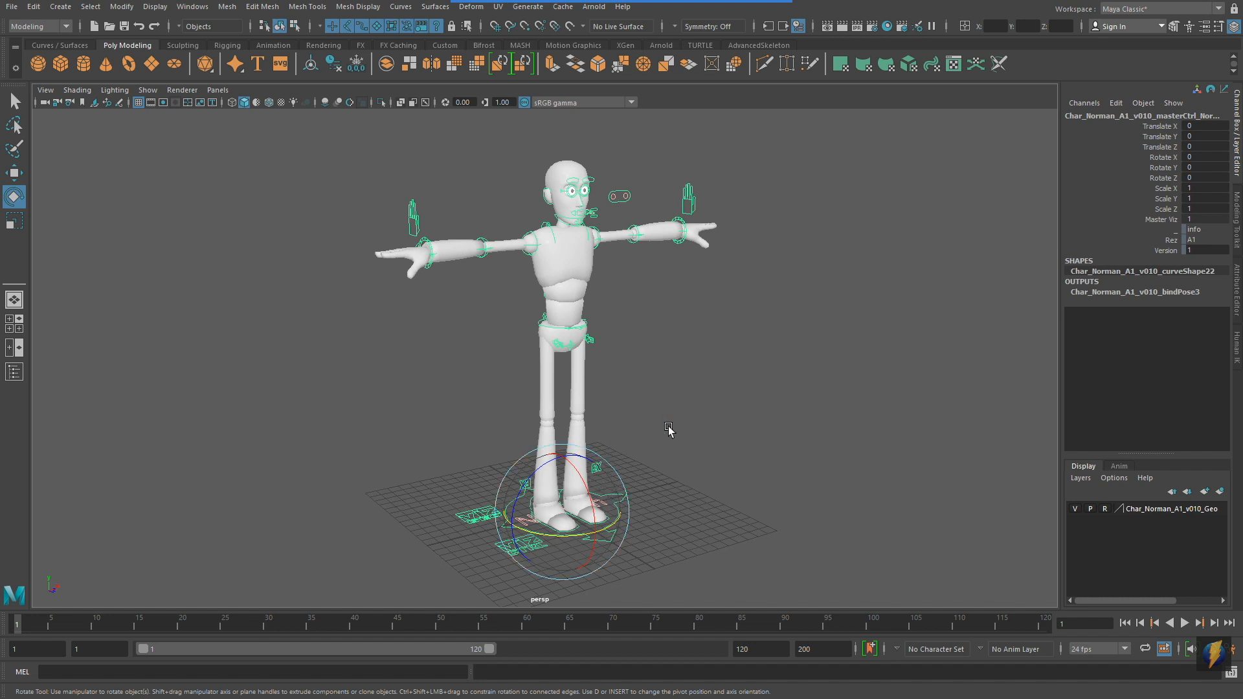
pyautogui.keyDown('alt'); pyautogui.moveTo(666, 430); pyautogui.dragTo(657, 425); pyautogui.keyUp('alt')
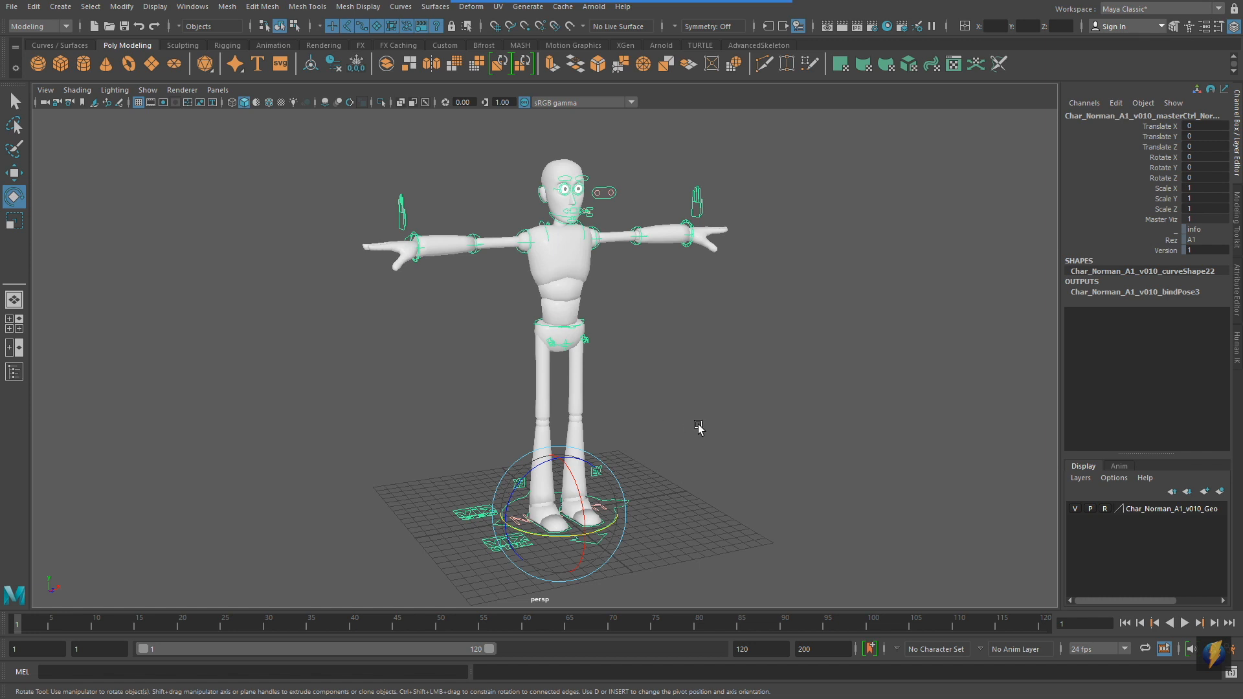
pyautogui.keyDown('alt'); pyautogui.moveTo(743, 415); pyautogui.dragTo(740, 415); pyautogui.keyUp('alt')
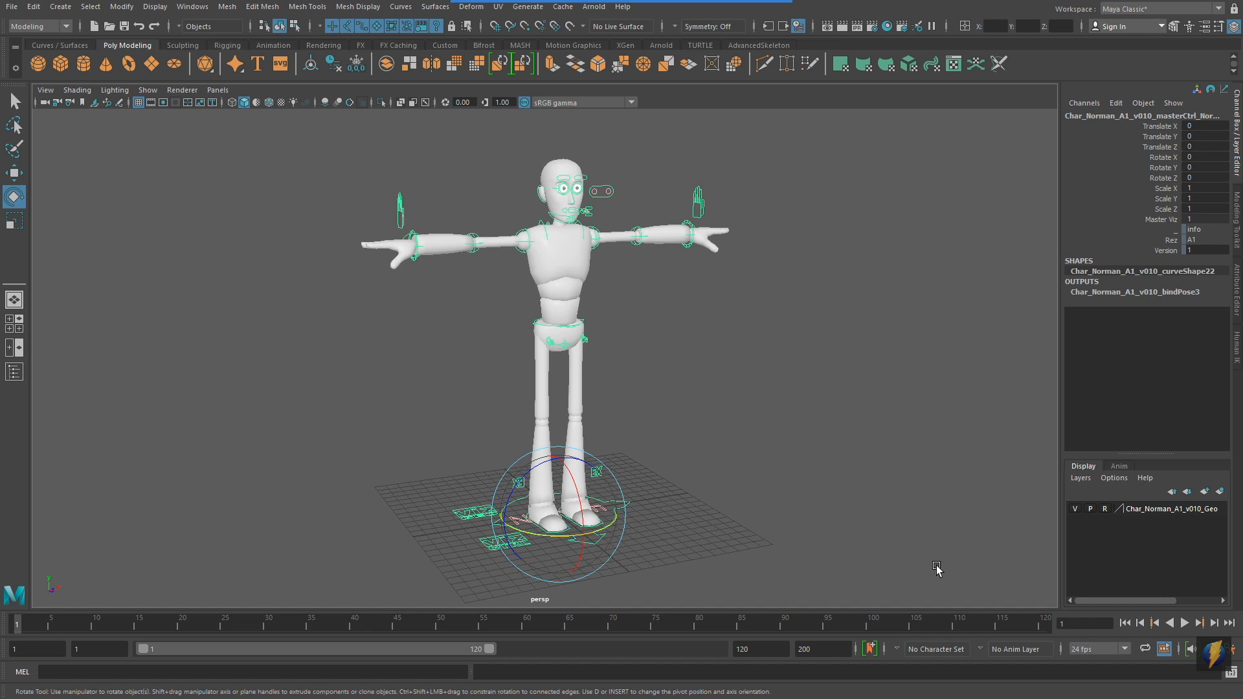
# Select the root control around the waist, try shifting the body sideways with the Move tool, and undo it
pyautogui.moveTo(650, 2)
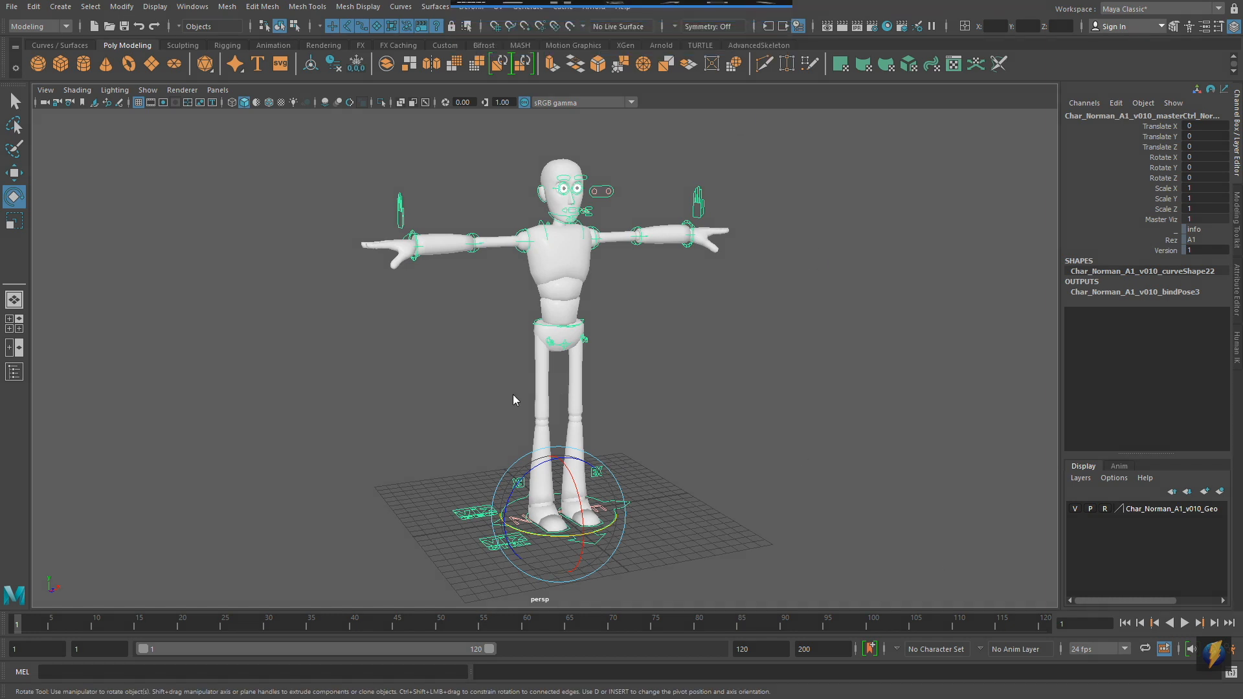
pyautogui.moveTo(889, 274); pyautogui.dragTo(588, 321)
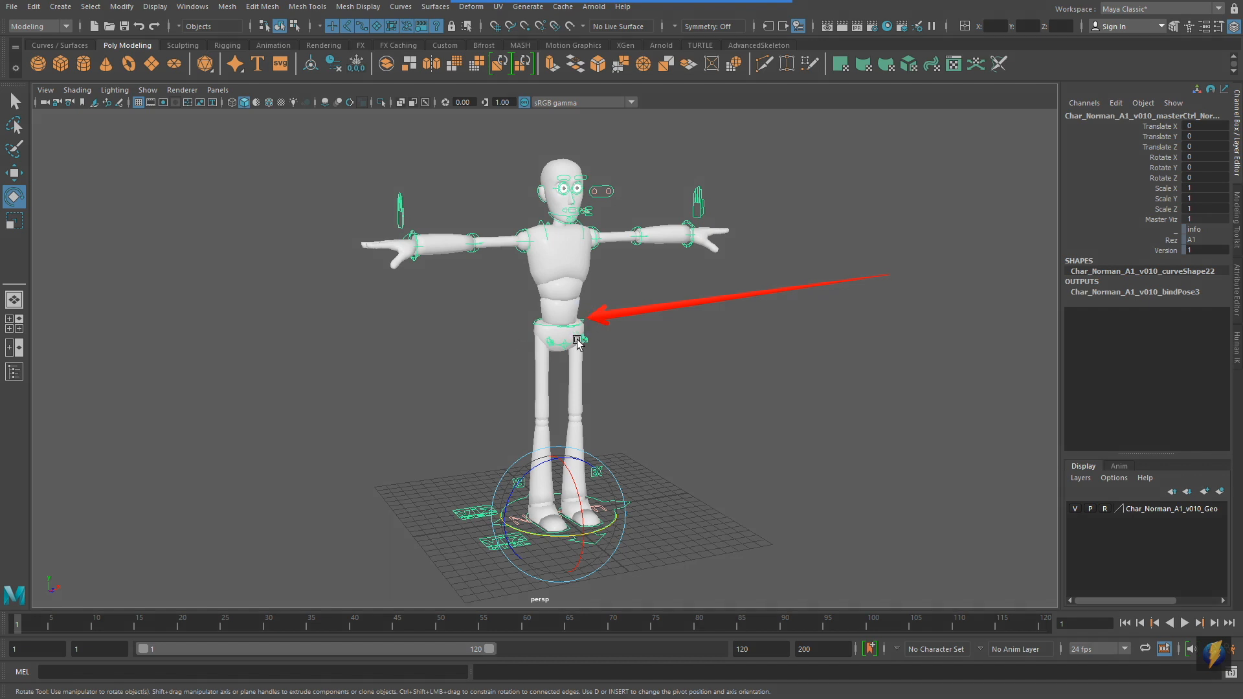
pyautogui.moveTo(603, 353)
pyautogui.keyDown('alt'); pyautogui.mouseDown(button='right')
pyautogui.moveTo(611, 410)
pyautogui.moveTo(760, 394)
pyautogui.moveTo(697, 448)
pyautogui.moveTo(489, 436)
pyautogui.moveTo(678, 443)
pyautogui.mouseUp(button='right'); pyautogui.keyUp('alt')
pyautogui.keyDown('alt'); pyautogui.moveTo(840, 429); pyautogui.dragTo(682, 328, button='right'); pyautogui.keyUp('alt')
pyautogui.click(682, 326)
pyautogui.click(556, 334)
pyautogui.moveTo(708, 361)
pyautogui.keyDown('alt'); pyautogui.mouseDown()
pyautogui.moveTo(743, 347)
pyautogui.moveTo(716, 341)
pyautogui.mouseUp(); pyautogui.keyUp('alt')
pyautogui.click(15, 173)
pyautogui.moveTo(589, 359)
pyautogui.keyDown('alt'); pyautogui.mouseDown()
pyautogui.moveTo(570, 355)
pyautogui.moveTo(586, 359)
pyautogui.mouseUp(); pyautogui.keyUp('alt')
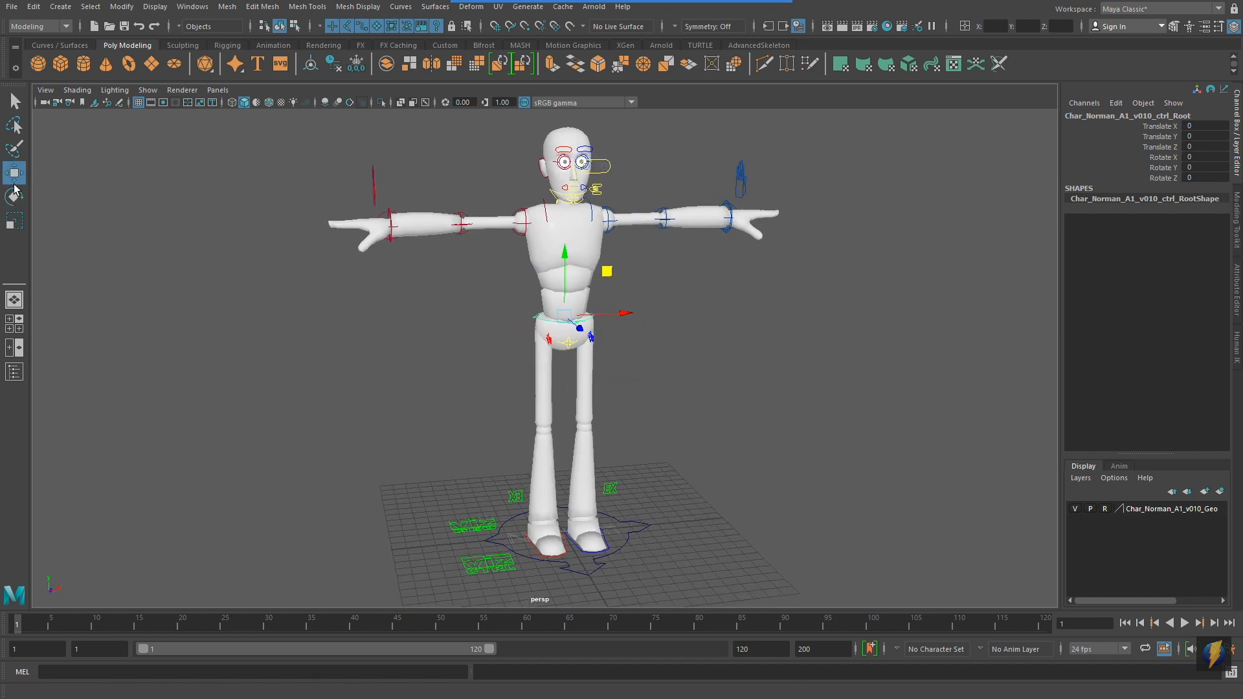
pyautogui.keyDown('alt'); pyautogui.moveTo(642, 306); pyautogui.dragTo(633, 305); pyautogui.keyUp('alt')
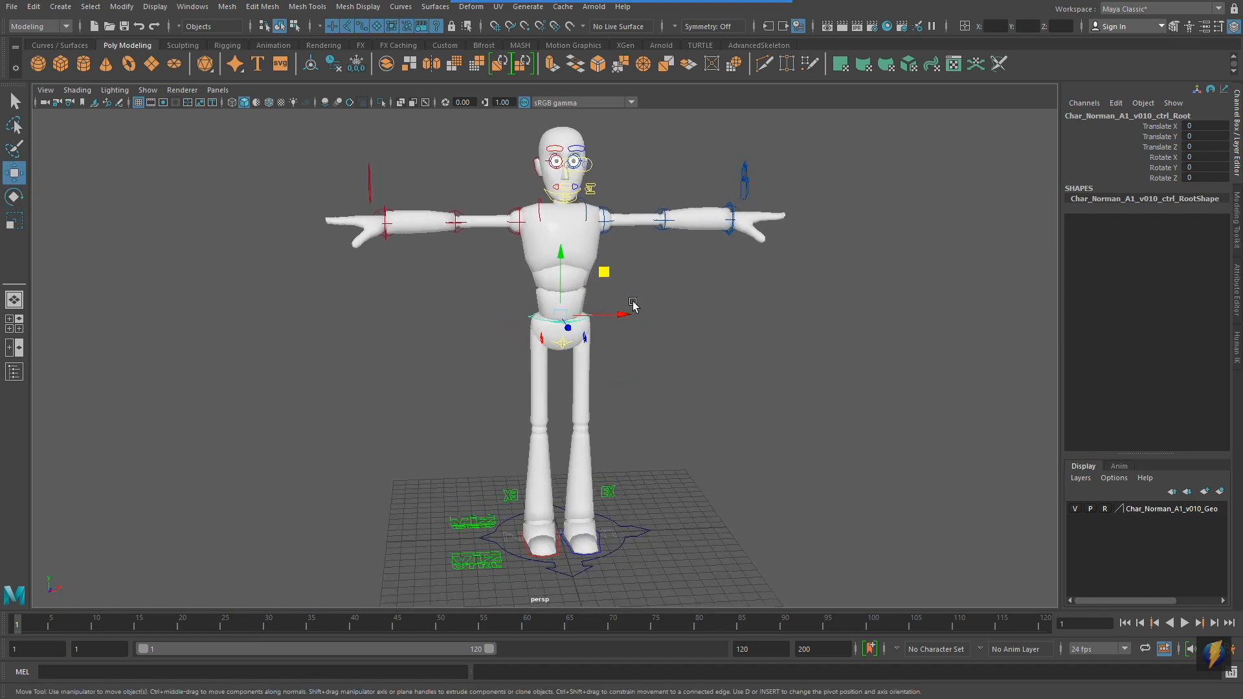
pyautogui.keyDown('alt'); pyautogui.moveTo(563, 258); pyautogui.dragTo(659, 389); pyautogui.keyUp('alt')
pyautogui.moveTo(643, 319); pyautogui.dragTo(659, 319)
pyautogui.hotkey('ctrl', 'z')
# Try moving the body in other directions with the root control, undoing each move
pyautogui.keyDown('alt'); pyautogui.moveTo(682, 371); pyautogui.dragTo(623, 359); pyautogui.keyUp('alt')
pyautogui.moveTo(619, 316); pyautogui.dragTo(632, 343)
pyautogui.hotkey('ctrl', 'z')
pyautogui.keyDown('alt'); pyautogui.moveTo(698, 371); pyautogui.dragTo(638, 360); pyautogui.keyUp('alt')
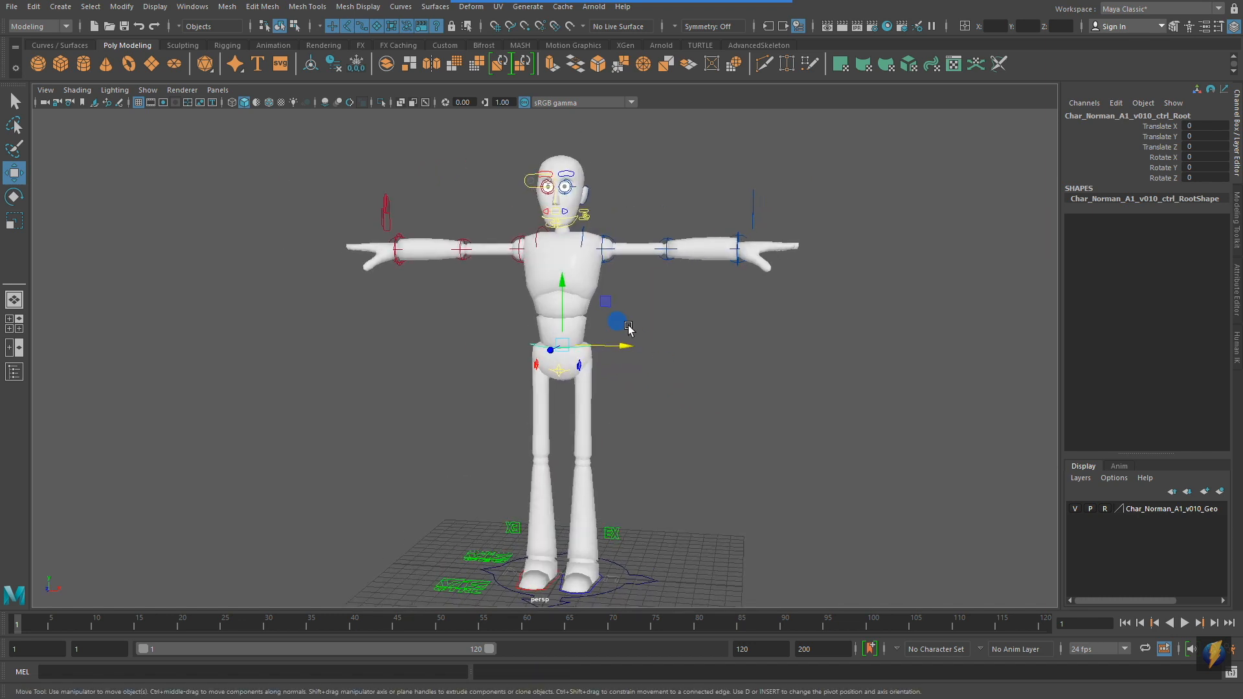
pyautogui.moveTo(607, 305); pyautogui.dragTo(735, 351, button='middle')
pyautogui.moveTo(735, 350); pyautogui.dragTo(648, 403)
pyautogui.hotkey('ctrl', 'z')
# Try rotating the body around different axes with the root control, undoing each rotation
pyautogui.keyDown('alt'); pyautogui.moveTo(730, 425); pyautogui.dragTo(767, 409); pyautogui.keyUp('alt')
pyautogui.click(15, 196)
pyautogui.keyDown('alt'); pyautogui.moveTo(527, 278); pyautogui.dragTo(638, 290); pyautogui.keyUp('alt')
pyautogui.hotkey('ctrl', 'z')
pyautogui.keyDown('alt'); pyautogui.moveTo(603, 355); pyautogui.dragTo(556, 367); pyautogui.keyUp('alt')
pyautogui.hotkey('ctrl', 'z')
pyautogui.hotkey('ctrl', 'z')
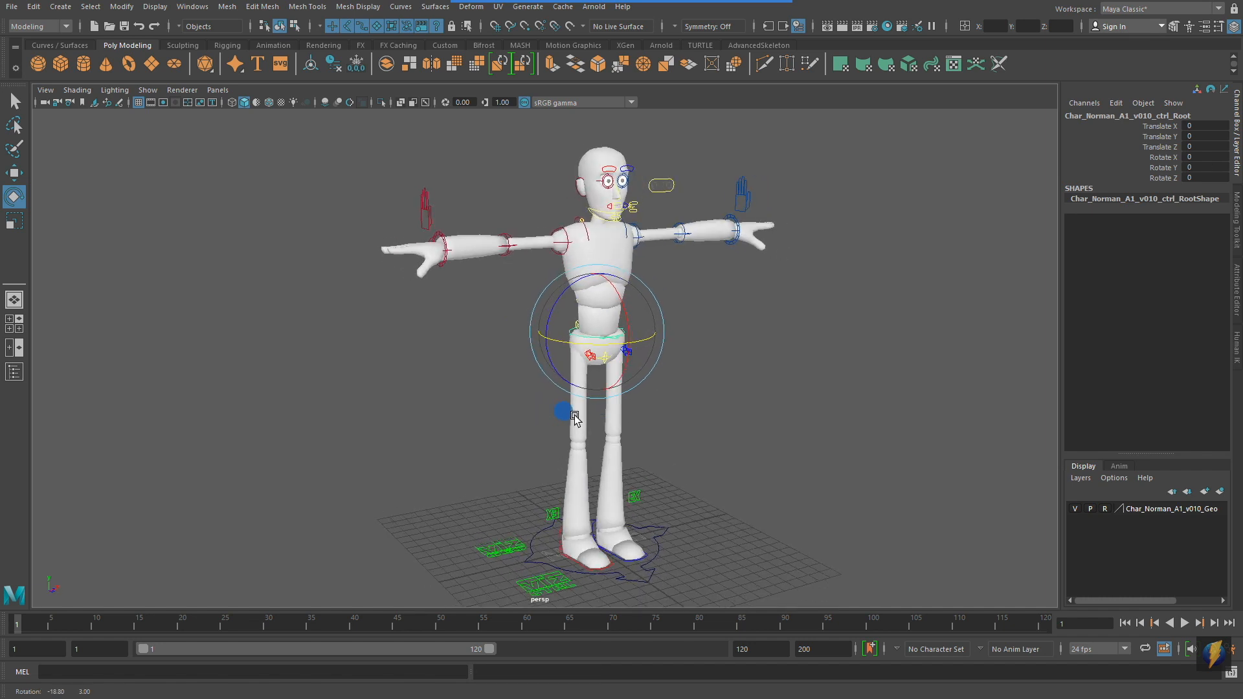
# Try lowering the root control to about Translate Y -8 so the knees bend, and undo the moves
pyautogui.keyDown('alt'); pyautogui.moveTo(698, 383); pyautogui.dragTo(691, 383, button='middle'); pyautogui.keyUp('alt')
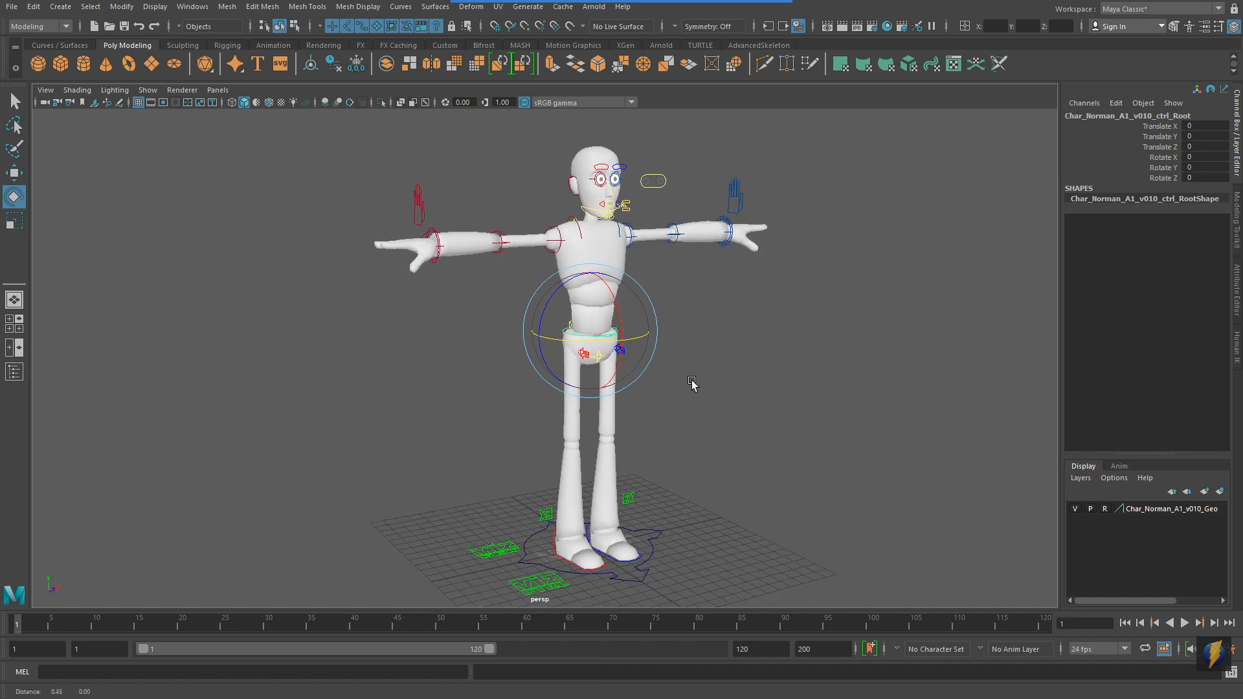
pyautogui.click(14, 173)
pyautogui.keyDown('alt'); pyautogui.moveTo(776, 353); pyautogui.dragTo(648, 321); pyautogui.keyUp('alt')
pyautogui.moveTo(610, 280); pyautogui.dragTo(600, 401)
pyautogui.keyDown('alt'); pyautogui.moveTo(599, 402); pyautogui.dragTo(580, 350); pyautogui.keyUp('alt')
pyautogui.keyDown('alt'); pyautogui.moveTo(736, 371); pyautogui.dragTo(645, 382); pyautogui.keyUp('alt')
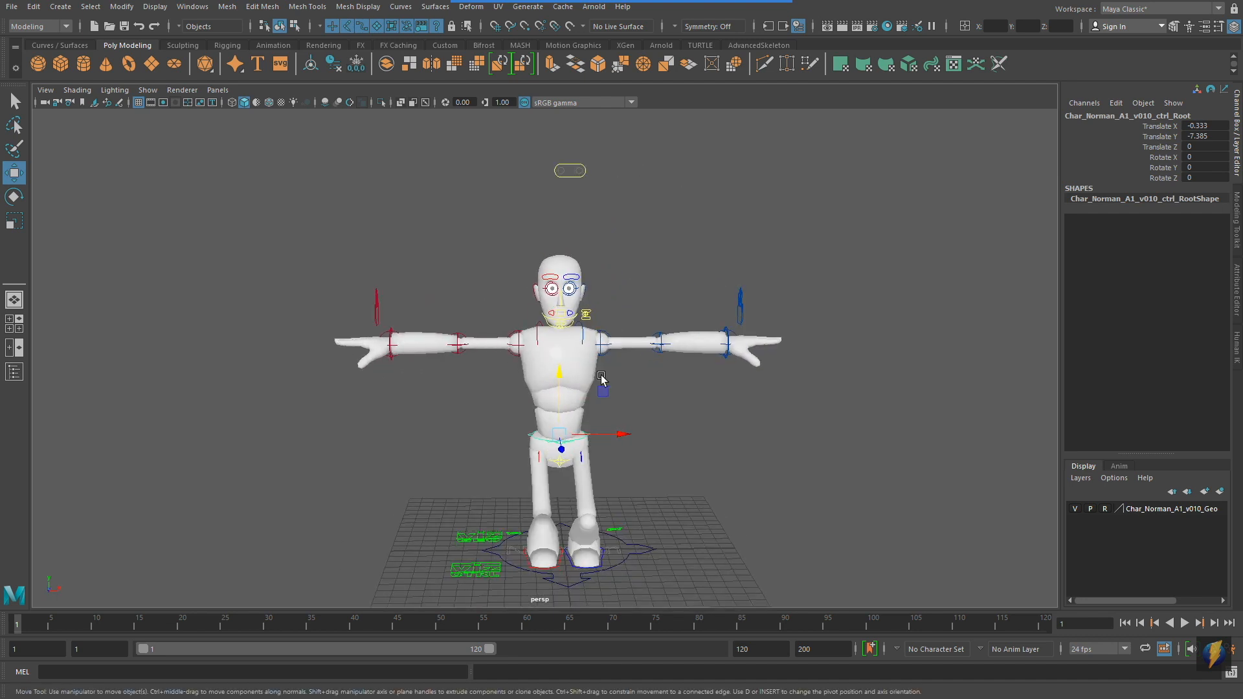
pyautogui.hotkey('ctrl', 'z')
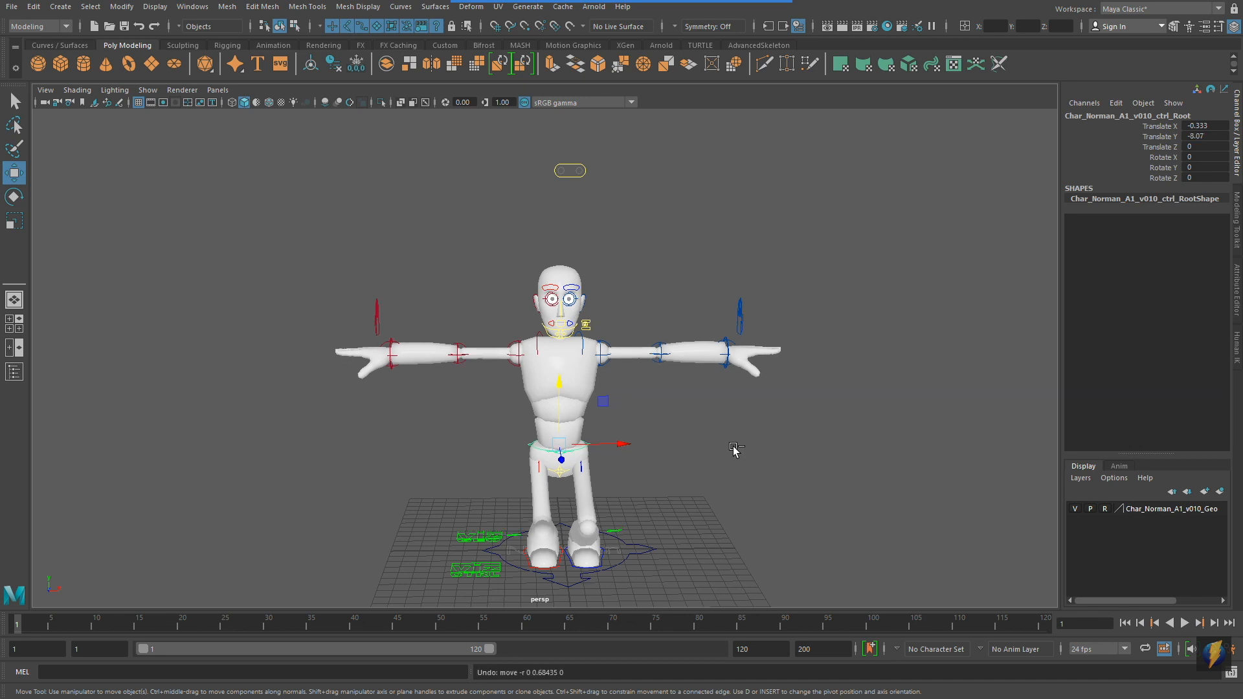
pyautogui.hotkey('ctrl', 'z')
pyautogui.keyDown('alt'); pyautogui.moveTo(611, 421); pyautogui.dragTo(679, 434); pyautogui.keyUp('alt')
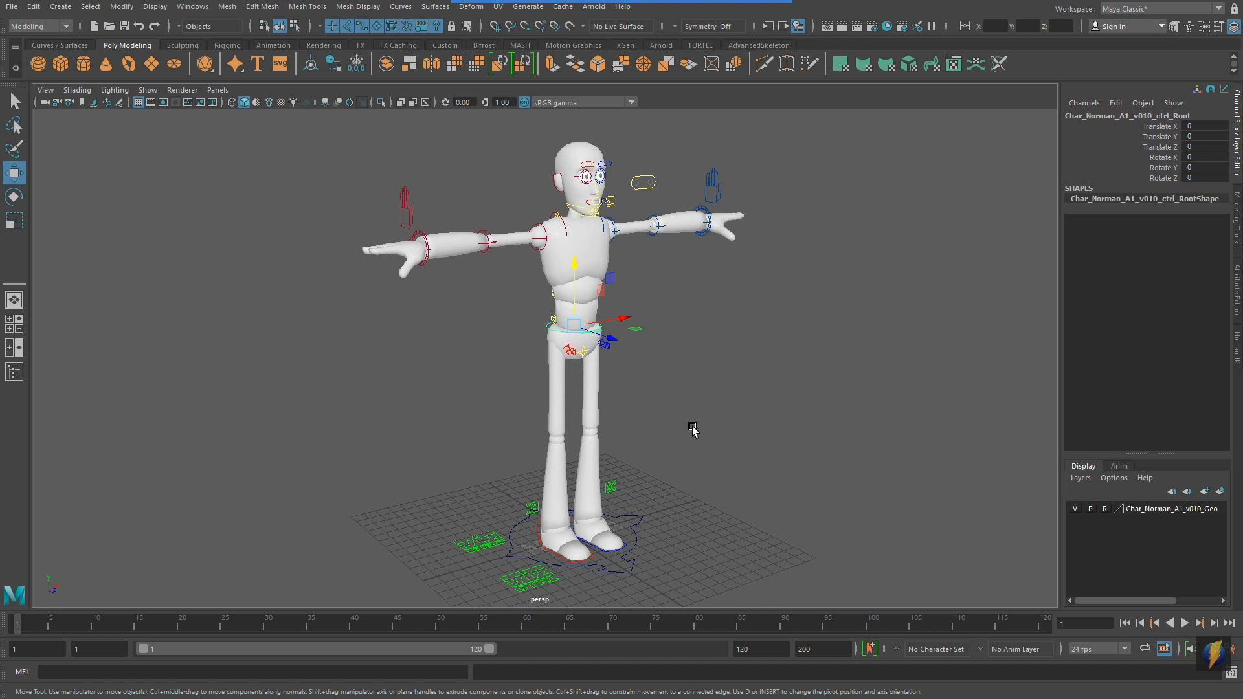
pyautogui.moveTo(699, 472)
pyautogui.keyDown('alt'); pyautogui.mouseDown()
pyautogui.moveTo(689, 464)
pyautogui.moveTo(699, 472)
pyautogui.mouseUp(); pyautogui.keyUp('alt')
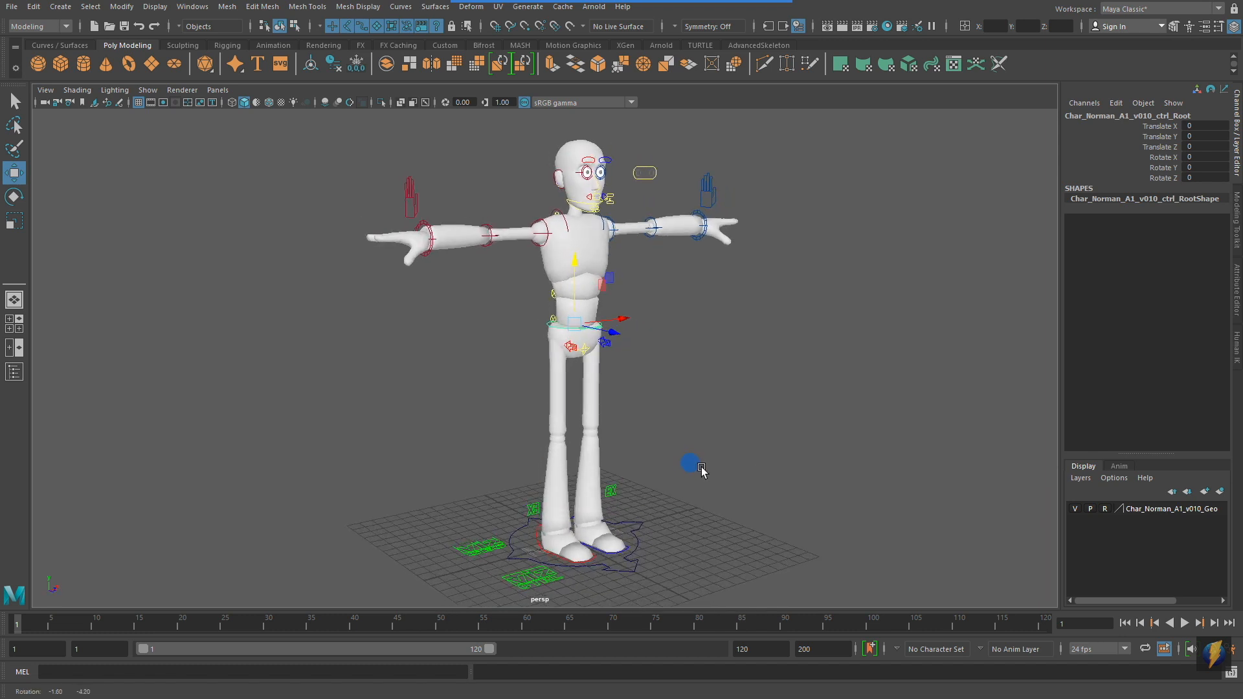
# Test the crouch again by lowering the root control with the feet planted, undoing each attempt
pyautogui.moveTo(565, 268); pyautogui.dragTo(570, 345)
pyautogui.hotkey('ctrl', 'z')
pyautogui.keyDown('alt'); pyautogui.moveTo(667, 332); pyautogui.dragTo(633, 337); pyautogui.keyUp('alt')
pyautogui.moveTo(573, 262)
pyautogui.keyDown('alt'); pyautogui.mouseDown()
pyautogui.moveTo(551, 254)
pyautogui.moveTo(565, 259)
pyautogui.mouseUp(); pyautogui.keyUp('alt')
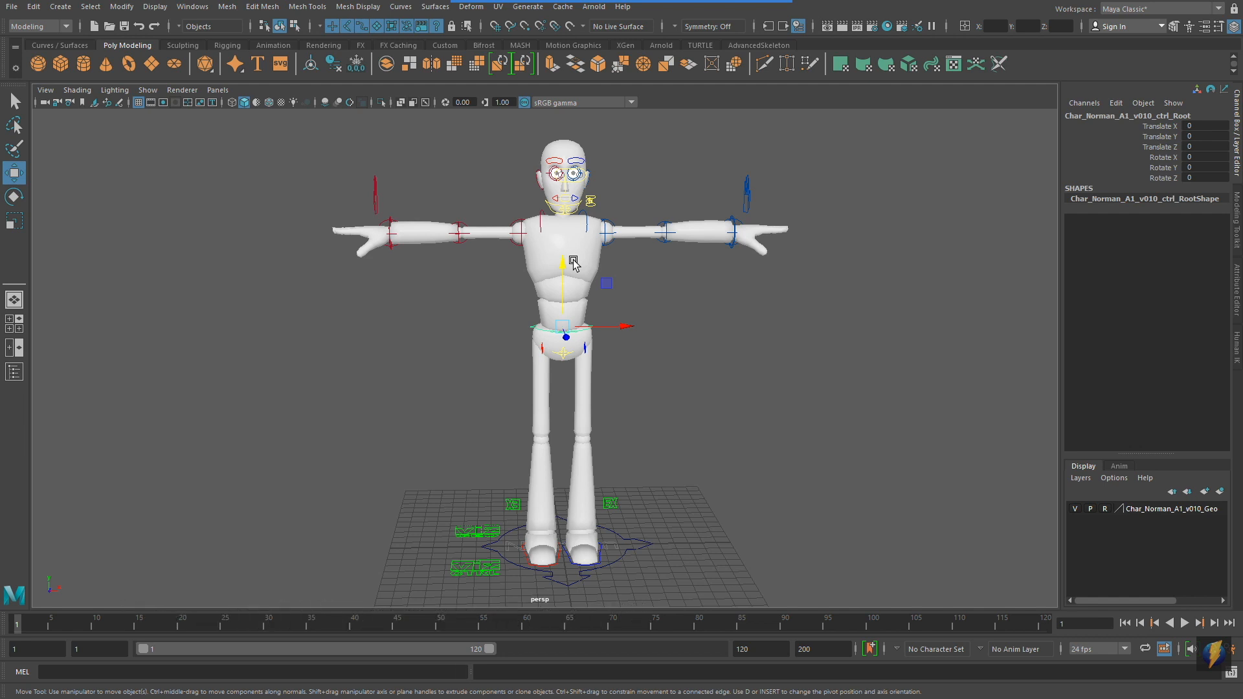
pyautogui.press('e')
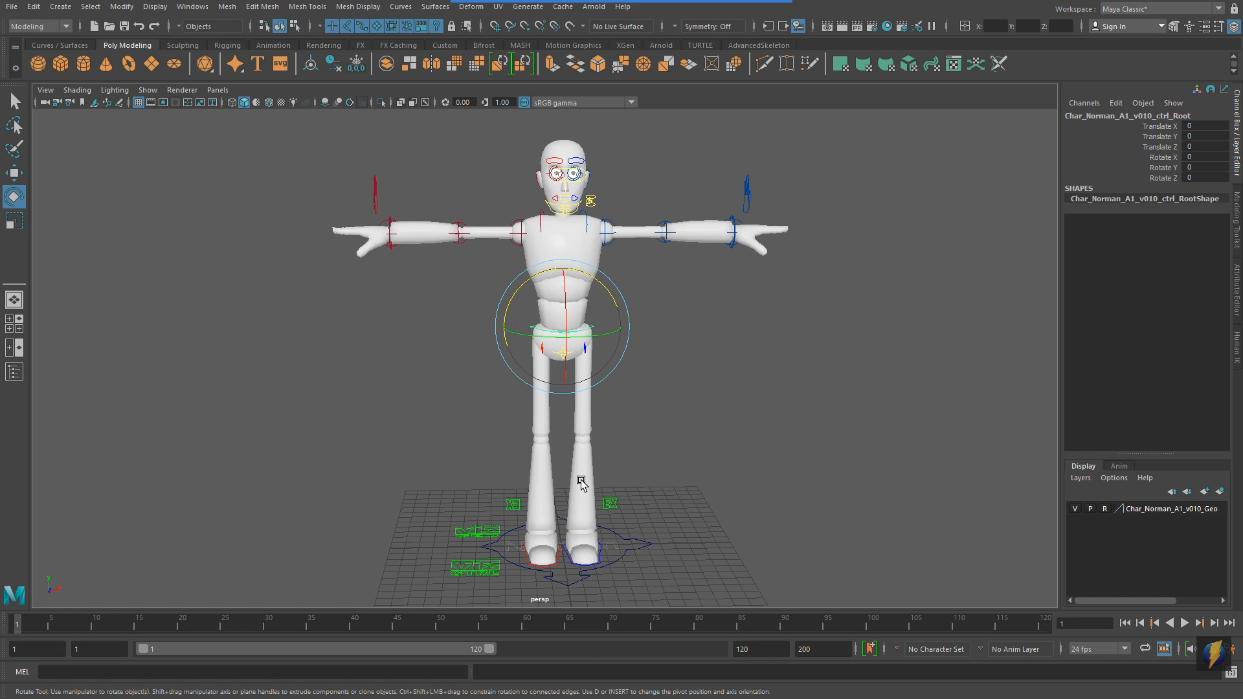
pyautogui.keyDown('alt'); pyautogui.moveTo(641, 549); pyautogui.dragTo(597, 428); pyautogui.keyUp('alt')
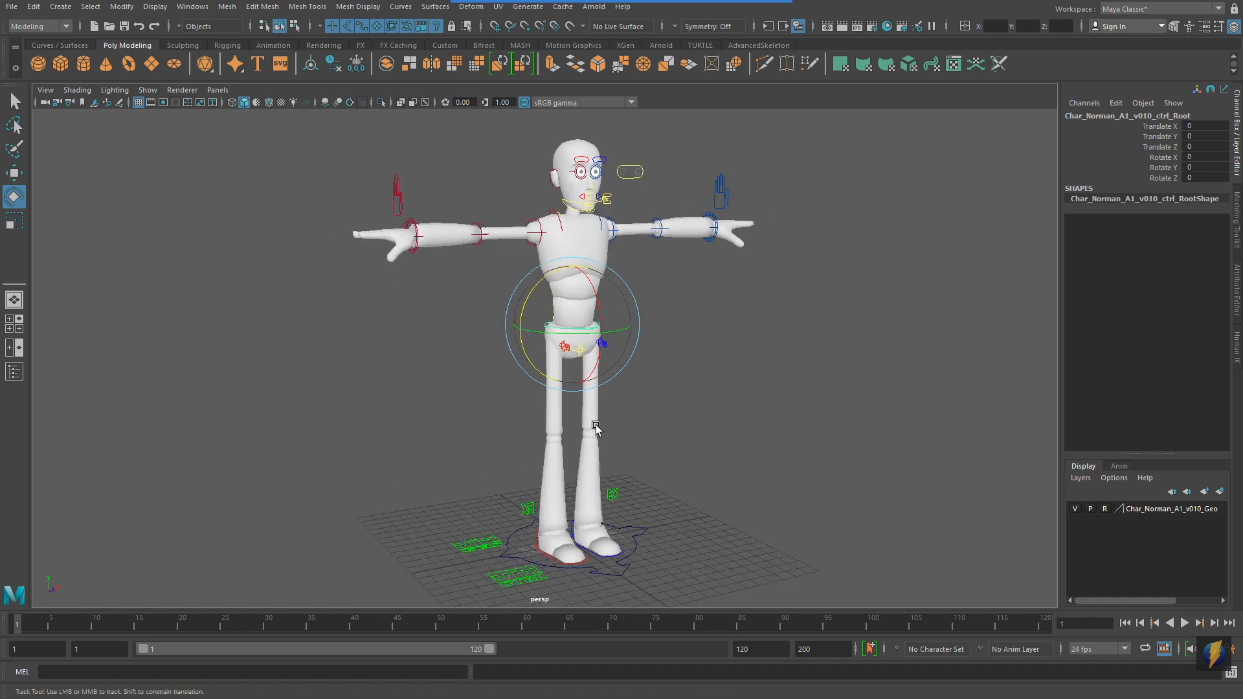
pyautogui.click(15, 172)
pyautogui.keyDown('alt'); pyautogui.moveTo(569, 350); pyautogui.dragTo(588, 332); pyautogui.keyUp('alt')
pyautogui.moveTo(574, 251); pyautogui.dragTo(618, 373)
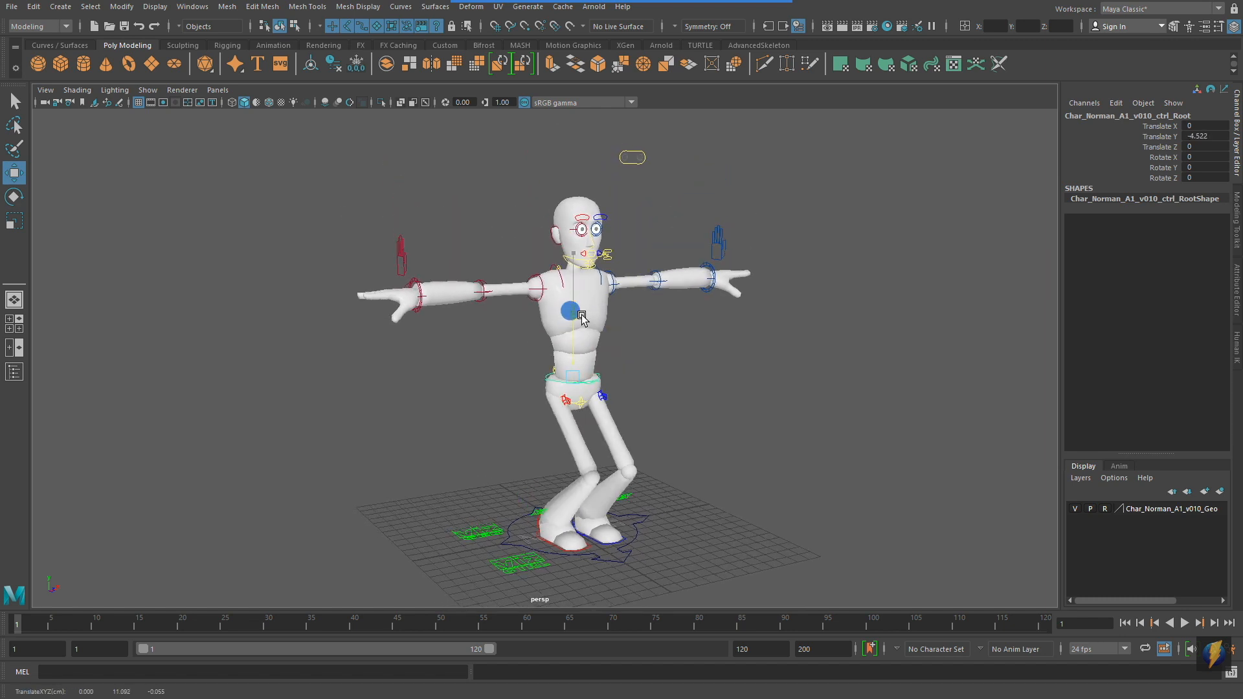
pyautogui.keyDown('alt'); pyautogui.moveTo(600, 483); pyautogui.dragTo(616, 446); pyautogui.keyUp('alt')
pyautogui.keyDown('alt'); pyautogui.moveTo(739, 463); pyautogui.dragTo(674, 469); pyautogui.keyUp('alt')
pyautogui.hotkey('ctrl', 'z')
# Select the right foot's IK control, try raising the foot about 6.72 in Y and shifting it, and undo the moves
pyautogui.keyDown('alt'); pyautogui.moveTo(571, 471); pyautogui.dragTo(638, 422); pyautogui.keyUp('alt')
pyautogui.scroll(3, 498, 465)
pyautogui.keyDown('alt'); pyautogui.moveTo(499, 463); pyautogui.dragTo(680, 460, button='right'); pyautogui.keyUp('alt')
pyautogui.keyDown('alt'); pyautogui.moveTo(670, 456); pyautogui.dragTo(707, 462); pyautogui.keyUp('alt')
pyautogui.click(669, 14)
pyautogui.moveTo(863, 379)
pyautogui.mouseDown()
pyautogui.moveTo(616, 516)
pyautogui.moveTo(627, 493)
pyautogui.moveTo(612, 513)
pyautogui.mouseUp()
pyautogui.click(592, 525)
pyautogui.keyDown('alt'); pyautogui.moveTo(746, 483); pyautogui.dragTo(723, 472); pyautogui.keyUp('alt')
pyautogui.keyDown('alt'); pyautogui.moveTo(723, 468); pyautogui.dragTo(698, 443, button='right'); pyautogui.keyUp('alt')
pyautogui.keyDown('alt'); pyautogui.moveTo(667, 390); pyautogui.dragTo(672, 421, button='middle'); pyautogui.keyUp('alt')
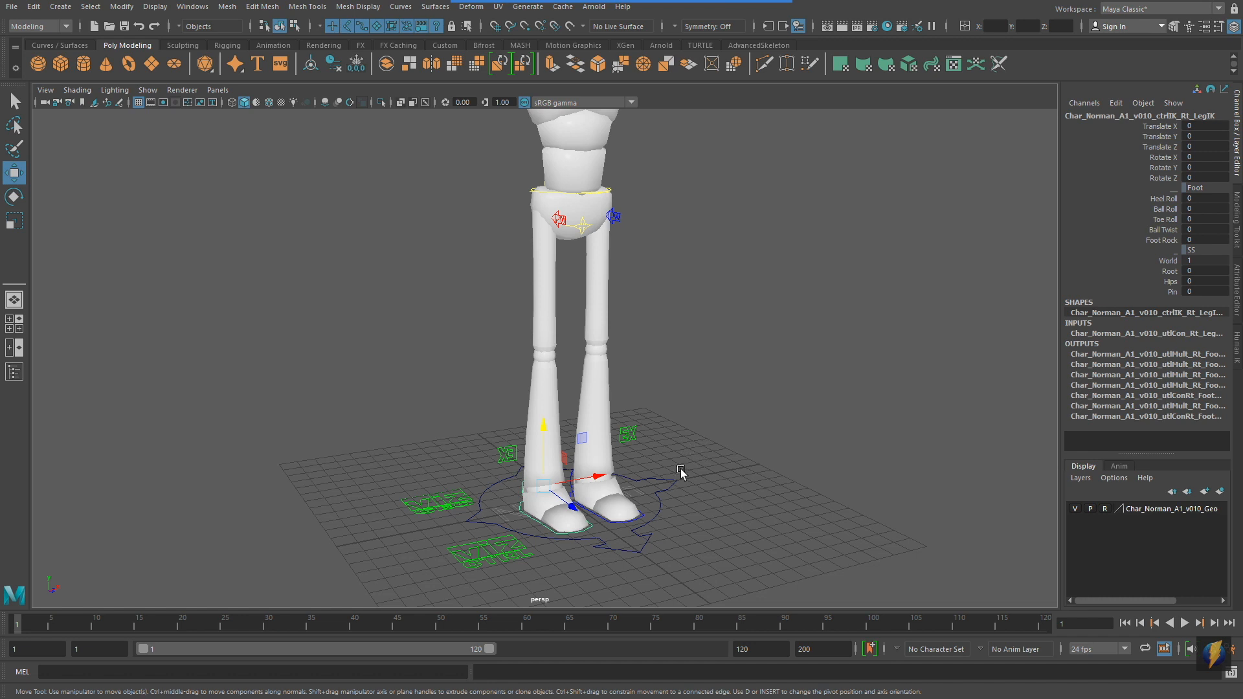
pyautogui.keyDown('alt'); pyautogui.moveTo(561, 406); pyautogui.dragTo(421, 376); pyautogui.keyUp('alt')
pyautogui.keyDown('alt'); pyautogui.moveTo(483, 411); pyautogui.dragTo(627, 434); pyautogui.keyUp('alt')
pyautogui.hotkey('ctrl', 'z')
pyautogui.hotkey('ctrl', 'z')
pyautogui.hotkey('ctrl', 'z')
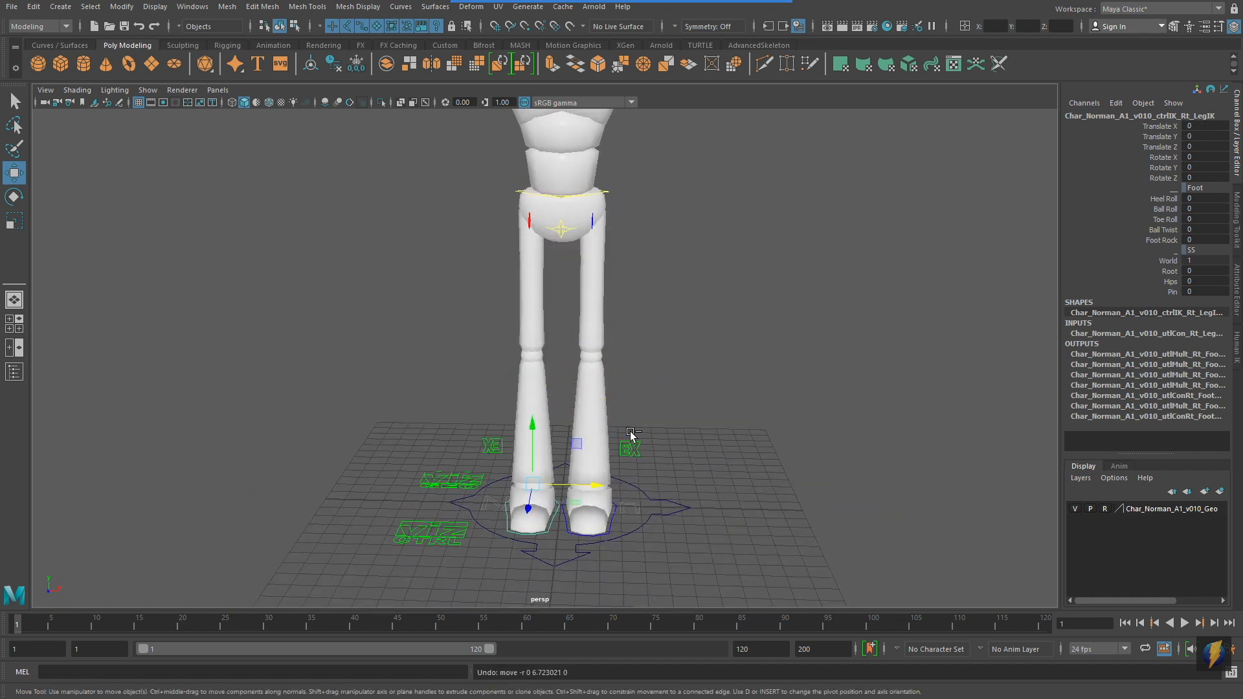
# Raise the left foot's IK control to about Translate Y 5.545 and bring it forward to about Translate Z 5.401
pyautogui.keyDown('alt'); pyautogui.moveTo(638, 457); pyautogui.dragTo(623, 517); pyautogui.keyUp('alt')
pyautogui.click(607, 512)
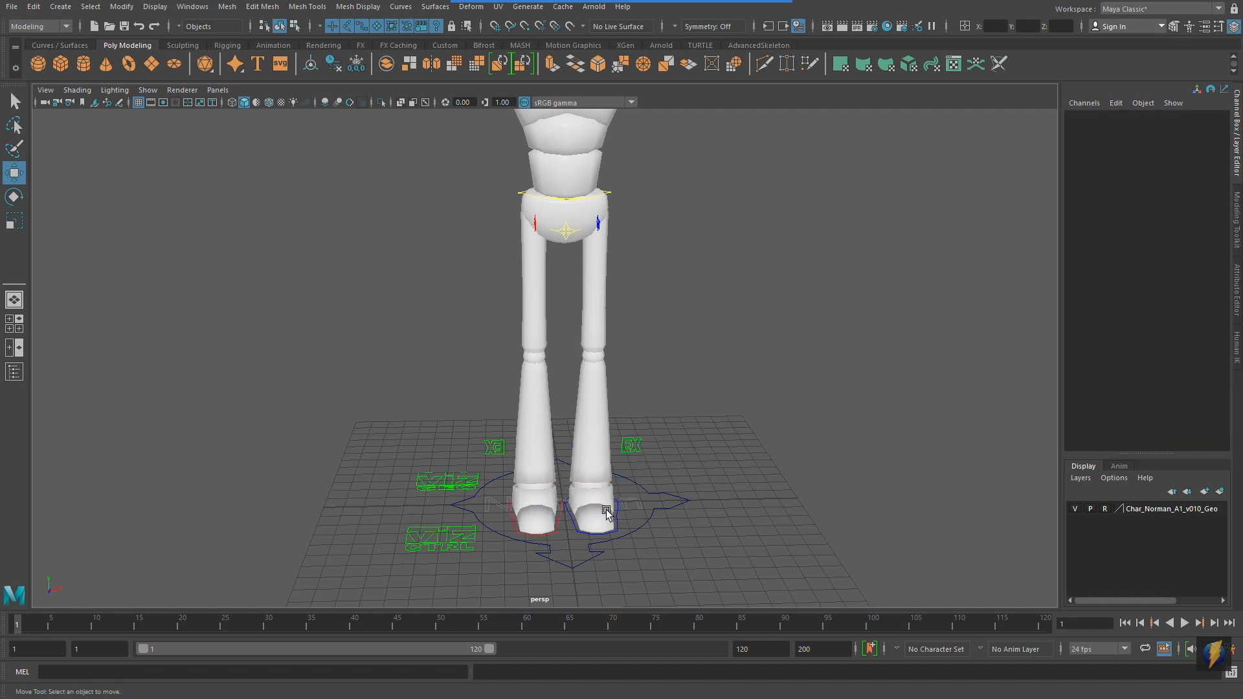
pyautogui.click(619, 515)
pyautogui.moveTo(586, 425); pyautogui.dragTo(590, 299)
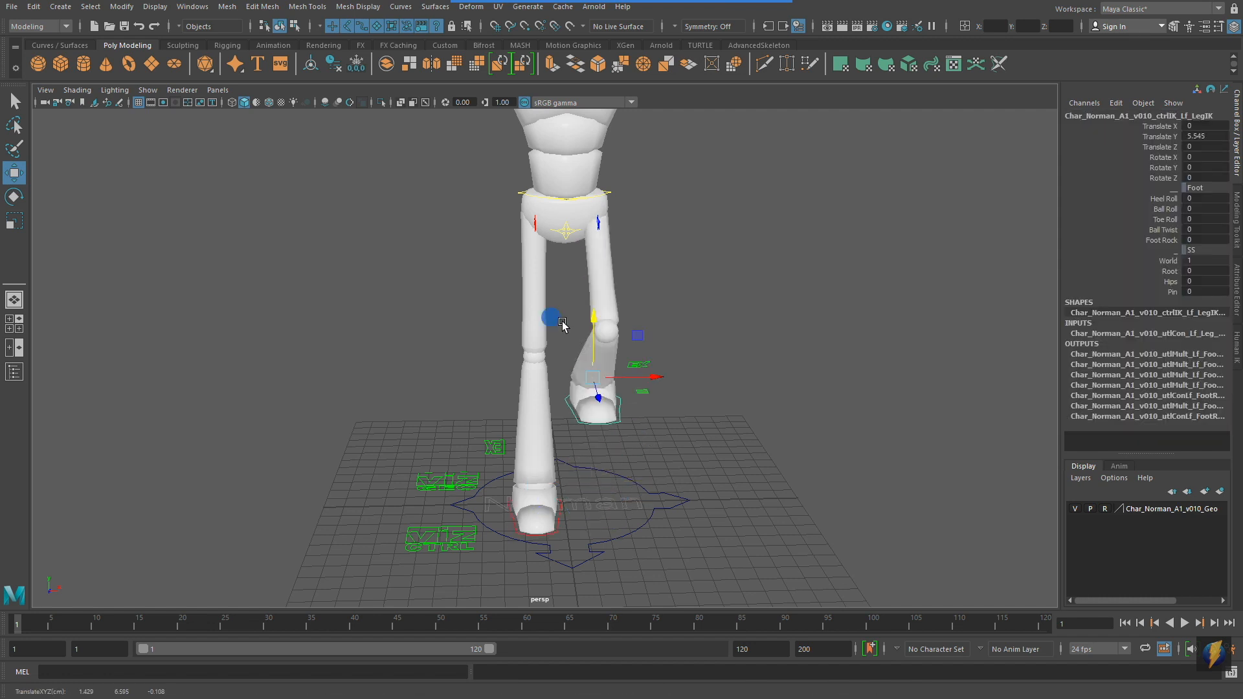
pyautogui.moveTo(651, 378); pyautogui.dragTo(821, 438)
pyautogui.hotkey('ctrl', 'z')
pyautogui.keyDown('alt'); pyautogui.moveTo(821, 439); pyautogui.dragTo(626, 406, button='right'); pyautogui.keyUp('alt')
pyautogui.keyDown('alt'); pyautogui.moveTo(626, 406); pyautogui.dragTo(619, 428, button='middle'); pyautogui.keyUp('alt')
pyautogui.keyDown('alt'); pyautogui.moveTo(619, 428); pyautogui.dragTo(620, 458); pyautogui.keyUp('alt')
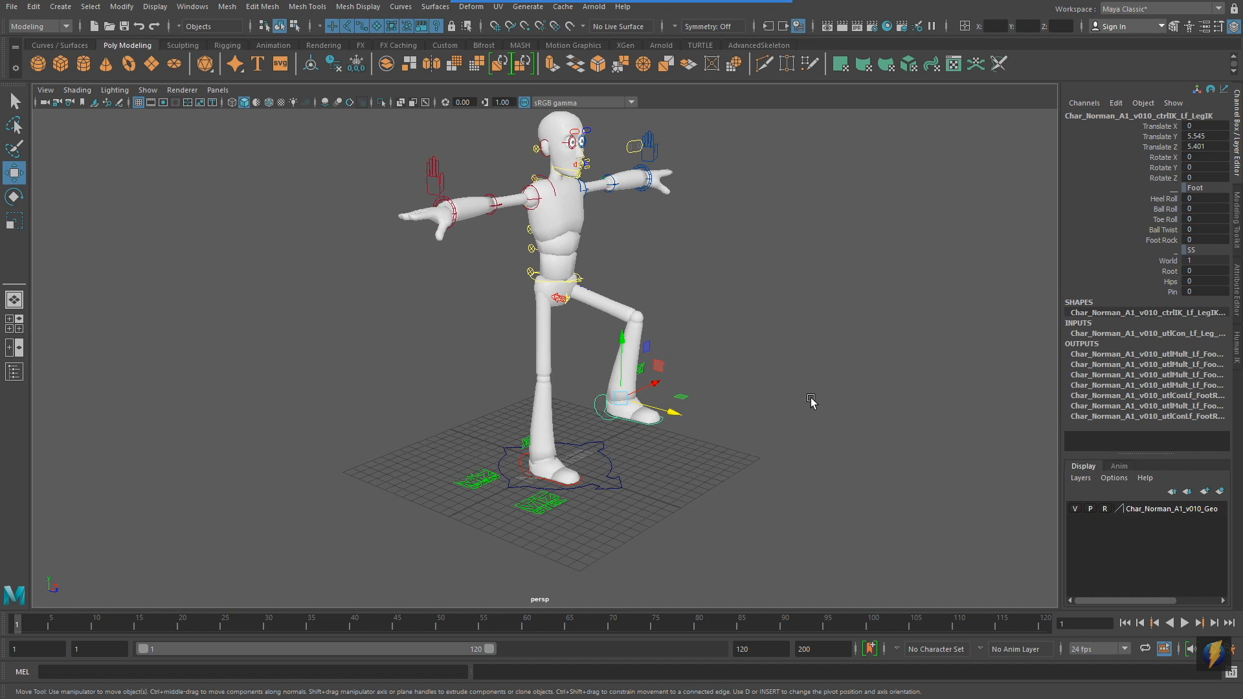
# Lower the body with the waist's root control to about Translate Y -2.76, bending the supporting leg
pyautogui.keyDown('alt'); pyautogui.moveTo(584, 419); pyautogui.dragTo(588, 327, button='right'); pyautogui.keyUp('alt')
pyautogui.click(581, 269)
pyautogui.keyDown('alt'); pyautogui.moveTo(632, 235); pyautogui.dragTo(573, 256); pyautogui.keyUp('alt')
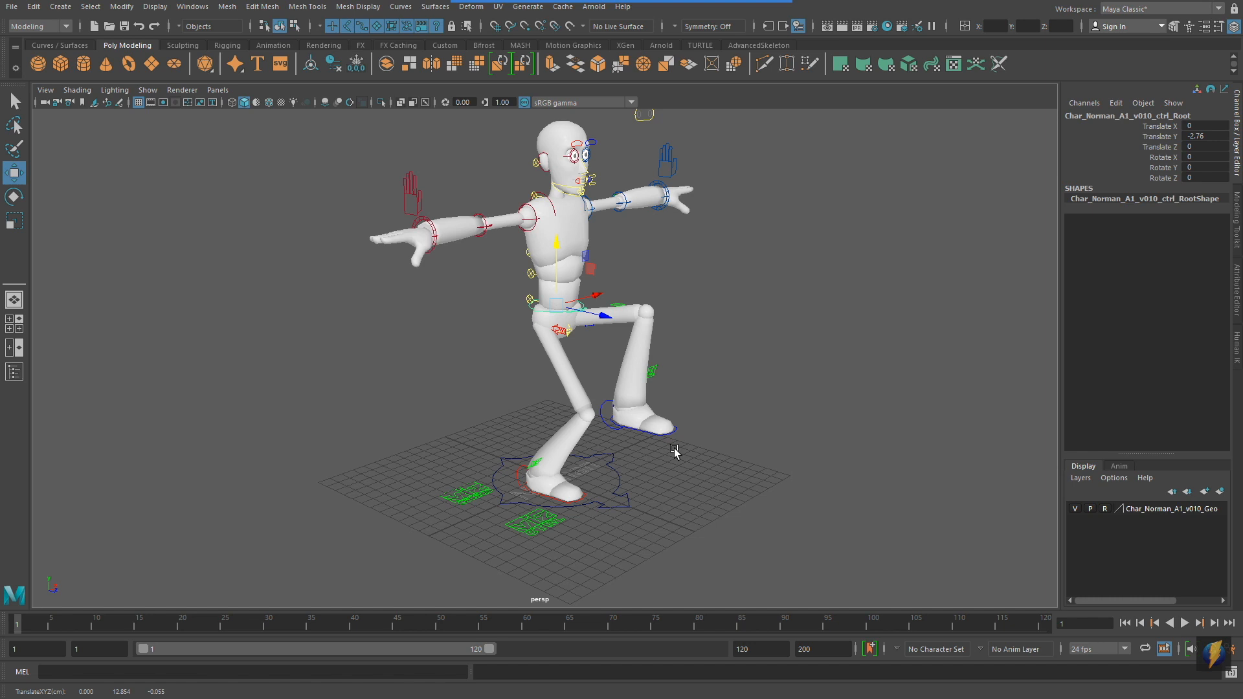
# Undo the body lowering and the raised, forward-shifted pose of the left foot
pyautogui.hotkey('ctrl', 'z')
pyautogui.hotkey('ctrl', 'z')
pyautogui.hotkey('ctrl', 'z')
pyautogui.hotkey('ctrl', 'z')
pyautogui.hotkey('ctrl', 'z')
pyautogui.hotkey('ctrl', 'z')
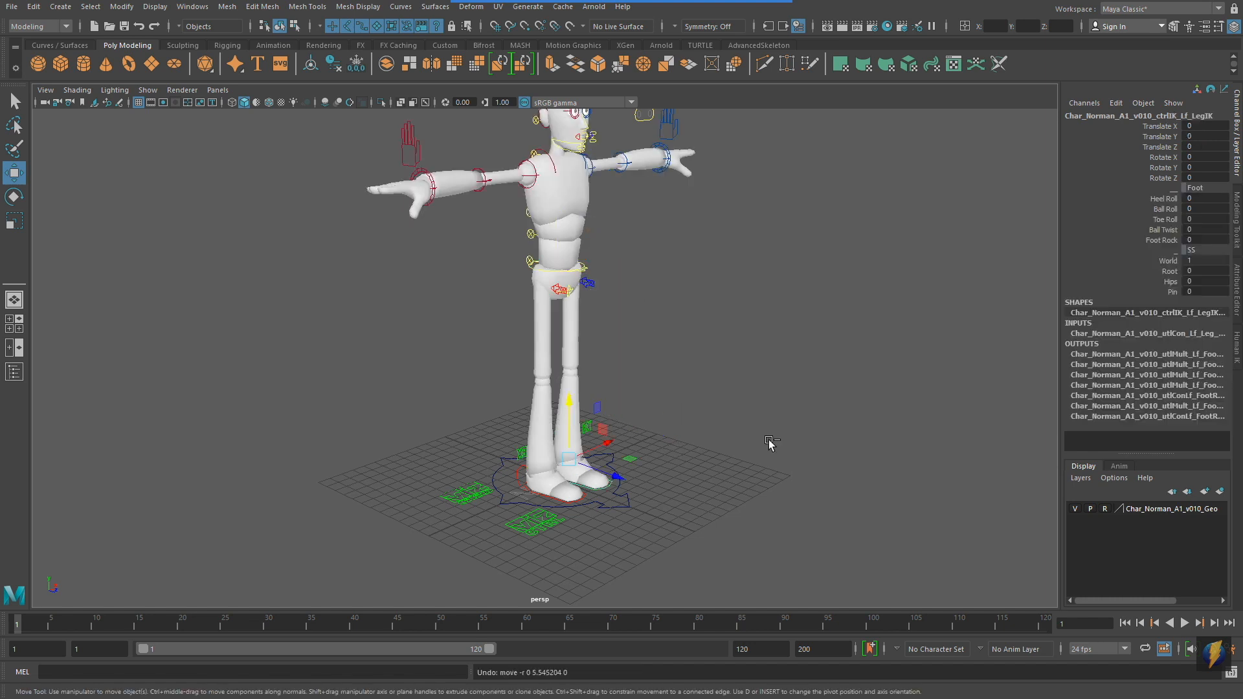
# Lower the waist's root control to about Translate Y -2.486 so both knees bend
pyautogui.keyDown('alt'); pyautogui.moveTo(789, 415); pyautogui.dragTo(752, 390); pyautogui.keyUp('alt')
pyautogui.keyDown('alt'); pyautogui.moveTo(752, 390); pyautogui.dragTo(760, 432, button='middle'); pyautogui.keyUp('alt')
pyautogui.keyDown('alt'); pyautogui.moveTo(814, 432); pyautogui.dragTo(760, 389); pyautogui.keyUp('alt')
pyautogui.keyDown('alt'); pyautogui.moveTo(609, 422); pyautogui.dragTo(602, 337, button='middle'); pyautogui.keyUp('alt')
pyautogui.keyDown('alt'); pyautogui.moveTo(602, 337); pyautogui.dragTo(602, 382); pyautogui.keyUp('alt')
pyautogui.click(574, 233)
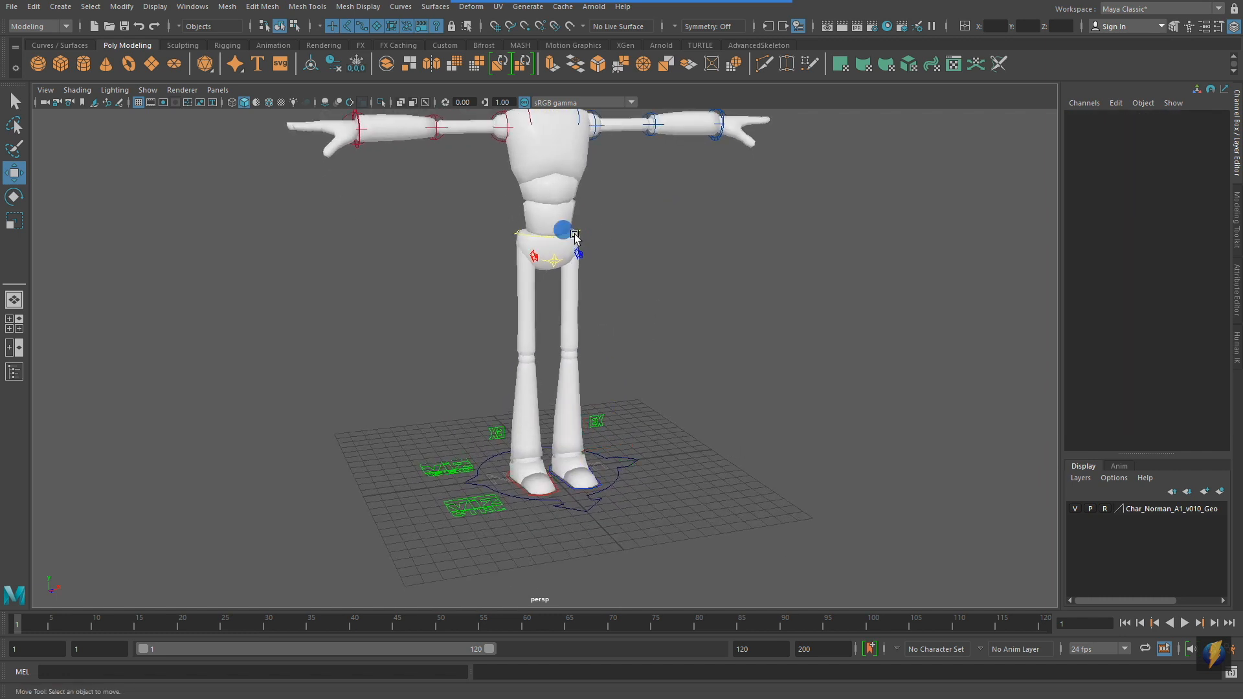
pyautogui.keyDown('alt'); pyautogui.moveTo(685, 206); pyautogui.dragTo(691, 222, button='middle'); pyautogui.keyUp('alt')
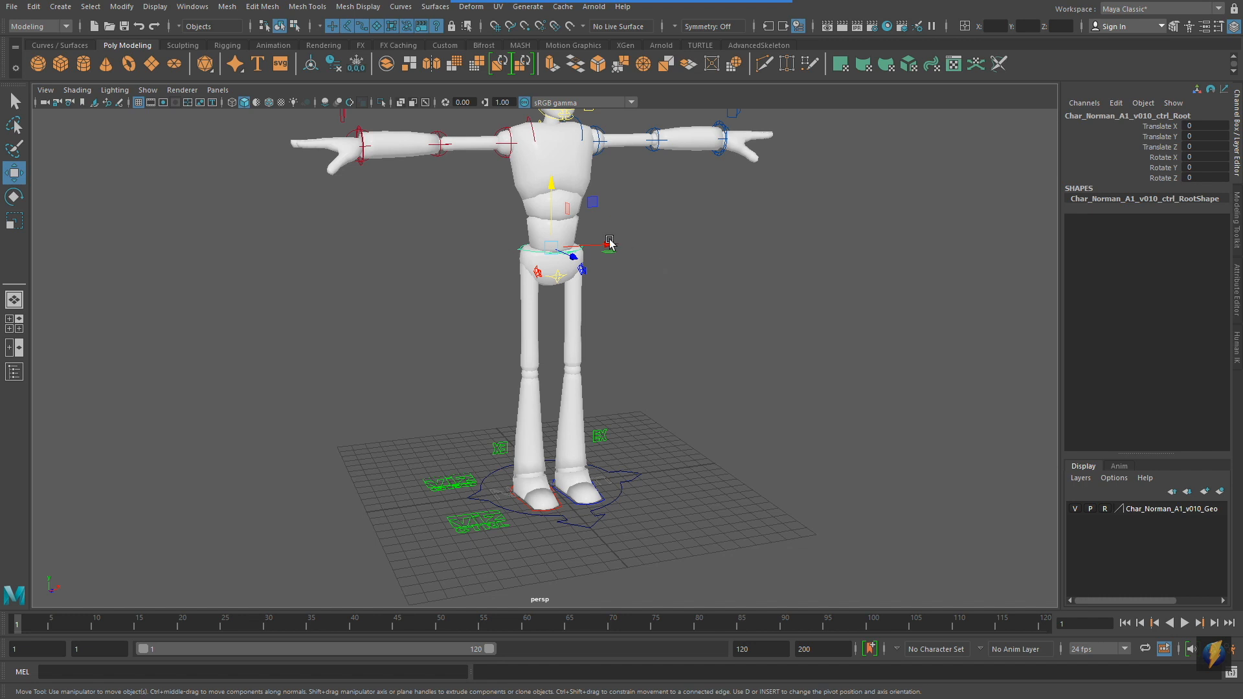
pyautogui.moveTo(559, 196); pyautogui.dragTo(557, 228)
pyautogui.keyDown('alt'); pyautogui.moveTo(704, 319); pyautogui.dragTo(728, 310, button='middle'); pyautogui.keyUp('alt')
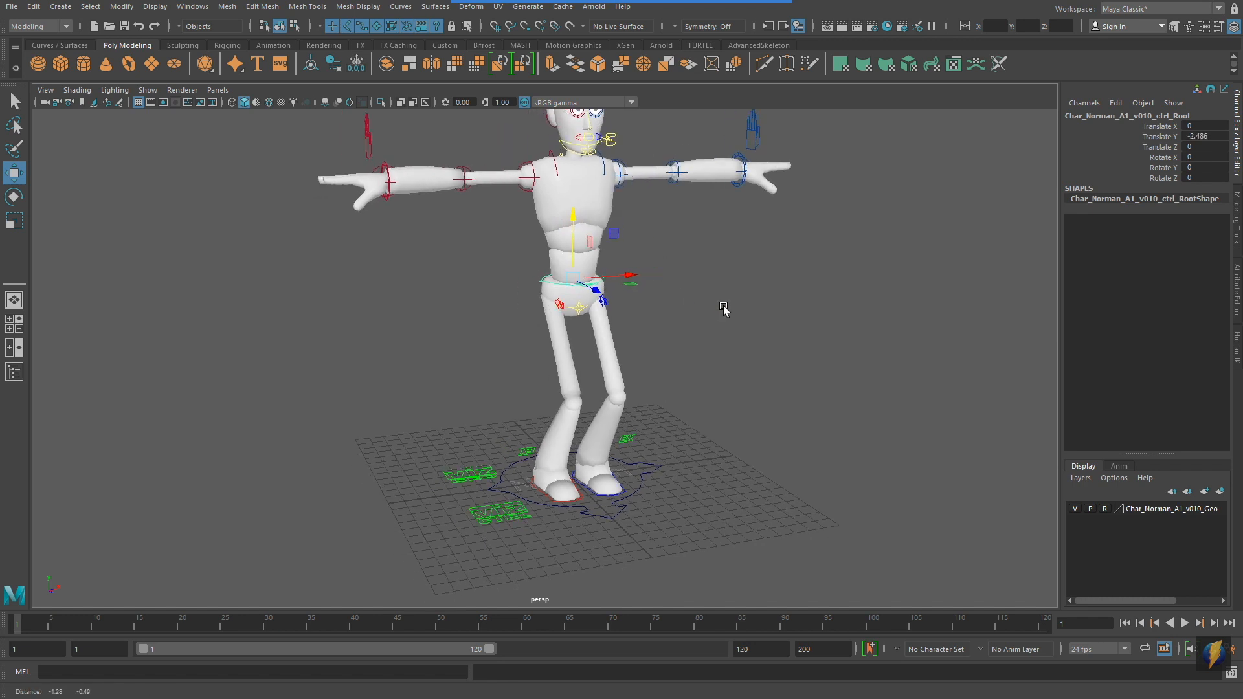
# Turn the right foot outward by rotating its IK control to about Rotate Y -49.287
pyautogui.click(571, 501)
pyautogui.keyDown('alt'); pyautogui.moveTo(725, 449); pyautogui.dragTo(447, 413); pyautogui.keyUp('alt')
pyautogui.click(19, 200)
pyautogui.keyDown('alt'); pyautogui.moveTo(655, 333); pyautogui.dragTo(694, 350); pyautogui.keyUp('alt')
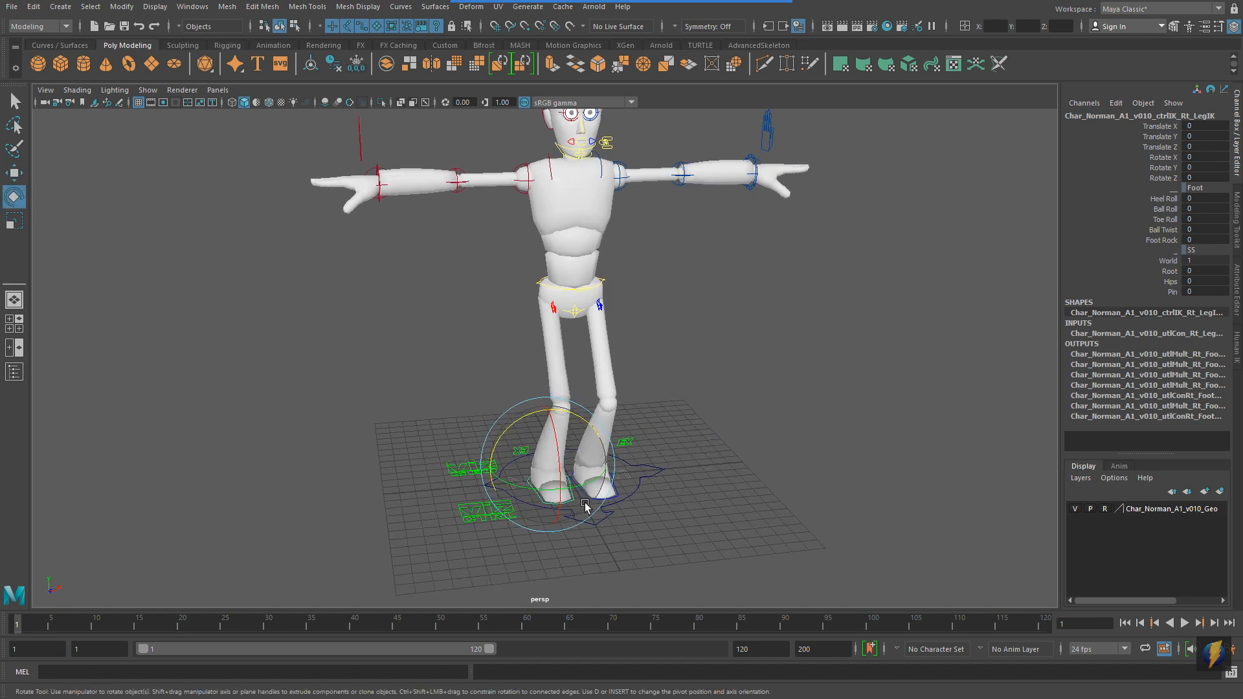
pyautogui.moveTo(594, 484); pyautogui.dragTo(544, 489)
pyautogui.moveTo(852, 434)
pyautogui.keyDown('alt'); pyautogui.mouseDown()
pyautogui.moveTo(780, 430)
pyautogui.moveTo(875, 424)
pyautogui.mouseUp(); pyautogui.keyUp('alt')
pyautogui.scroll(3, 436, 422)
pyautogui.keyDown('alt'); pyautogui.moveTo(506, 415); pyautogui.dragTo(532, 419); pyautogui.keyUp('alt')
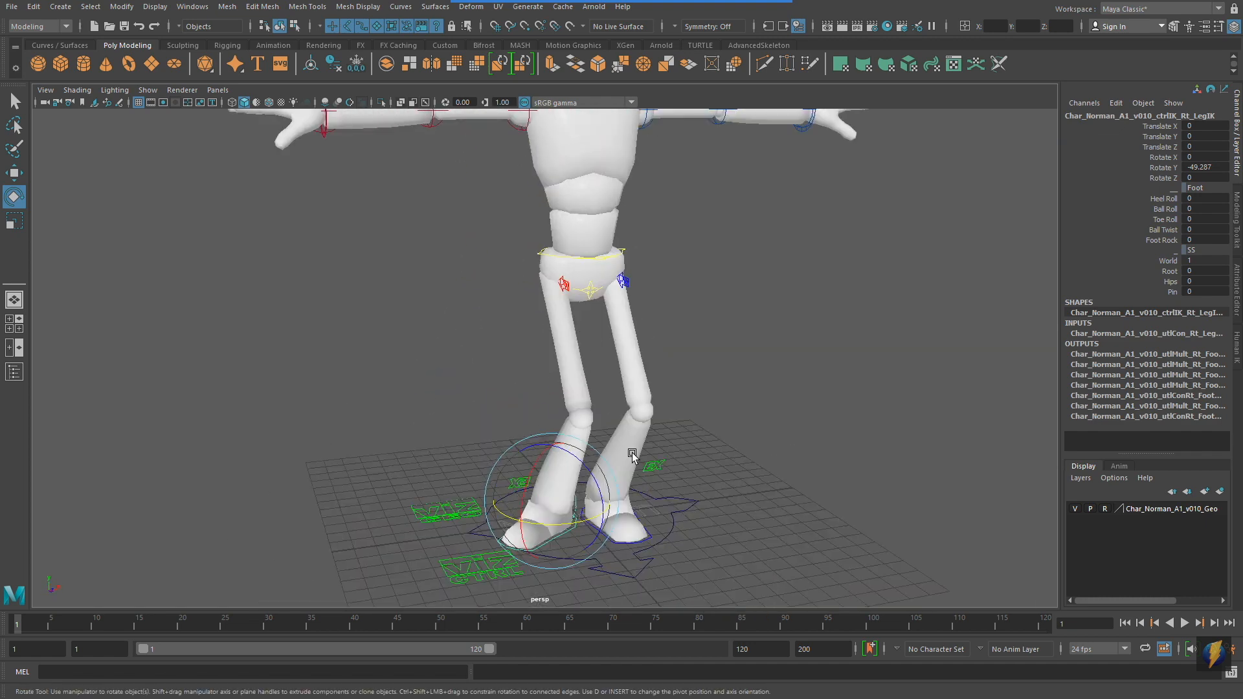
pyautogui.keyDown('alt'); pyautogui.moveTo(667, 453); pyautogui.dragTo(574, 446); pyautogui.keyUp('alt')
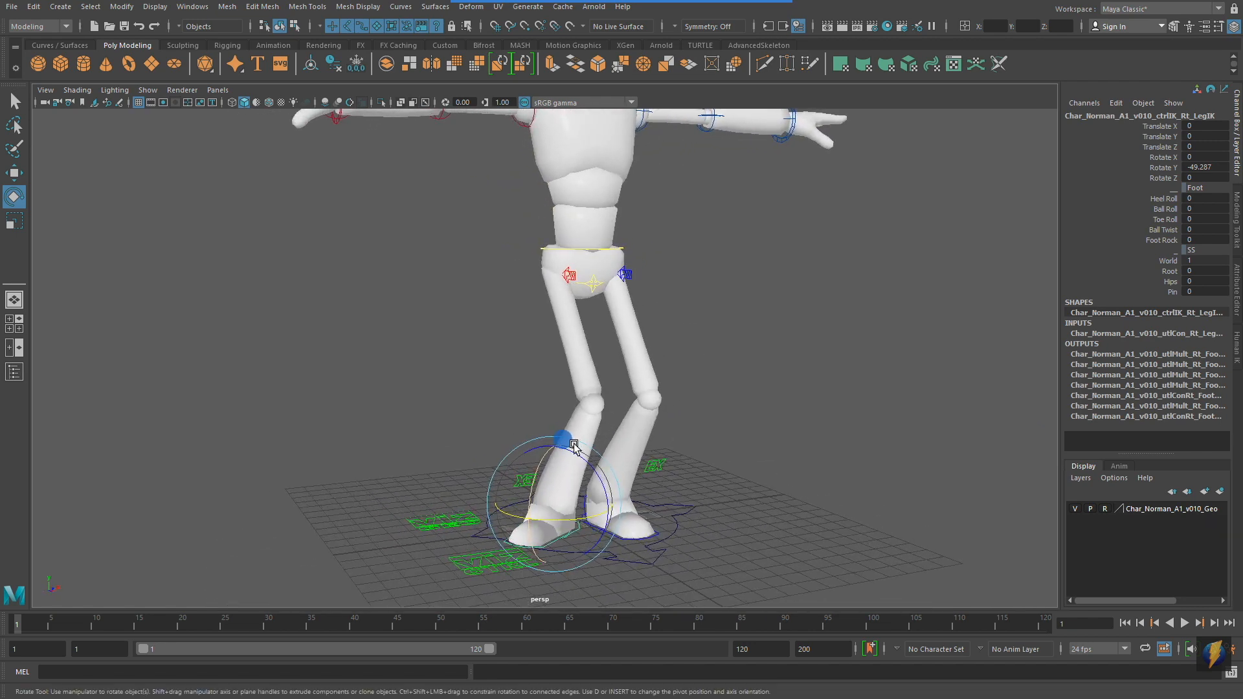
pyautogui.keyDown('alt'); pyautogui.moveTo(661, 418); pyautogui.dragTo(697, 426); pyautogui.keyUp('alt')
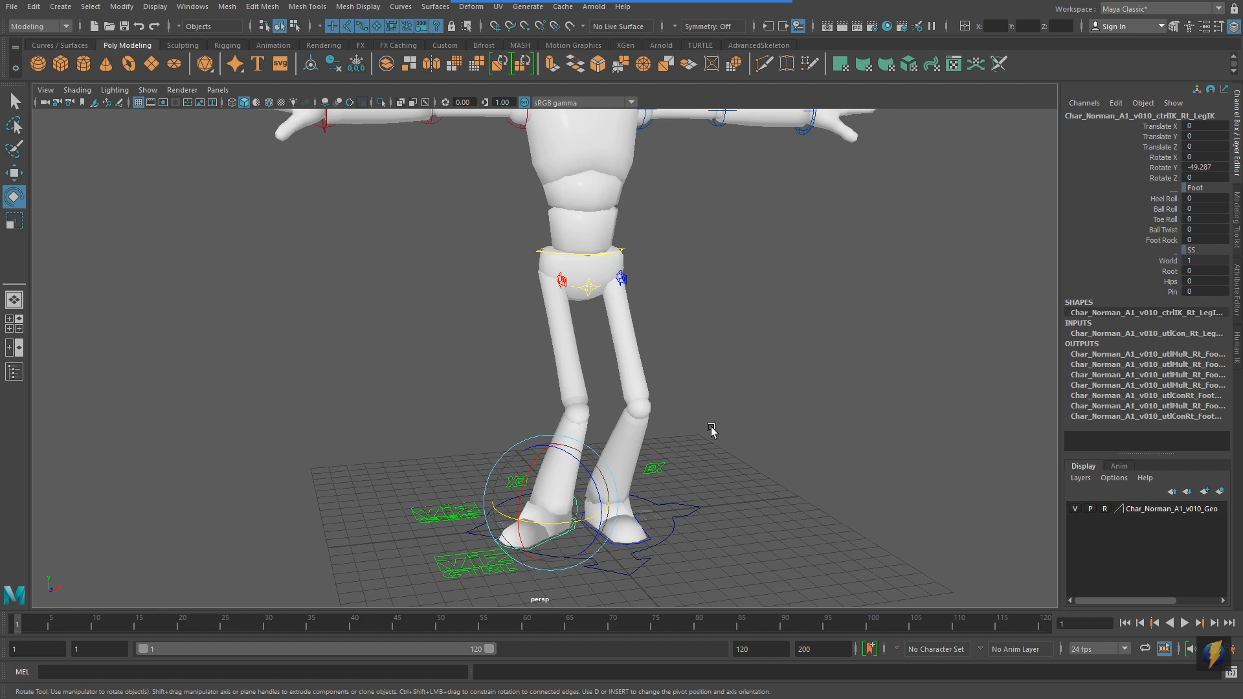
pyautogui.keyDown('alt'); pyautogui.moveTo(633, 335); pyautogui.dragTo(651, 337); pyautogui.keyUp('alt')
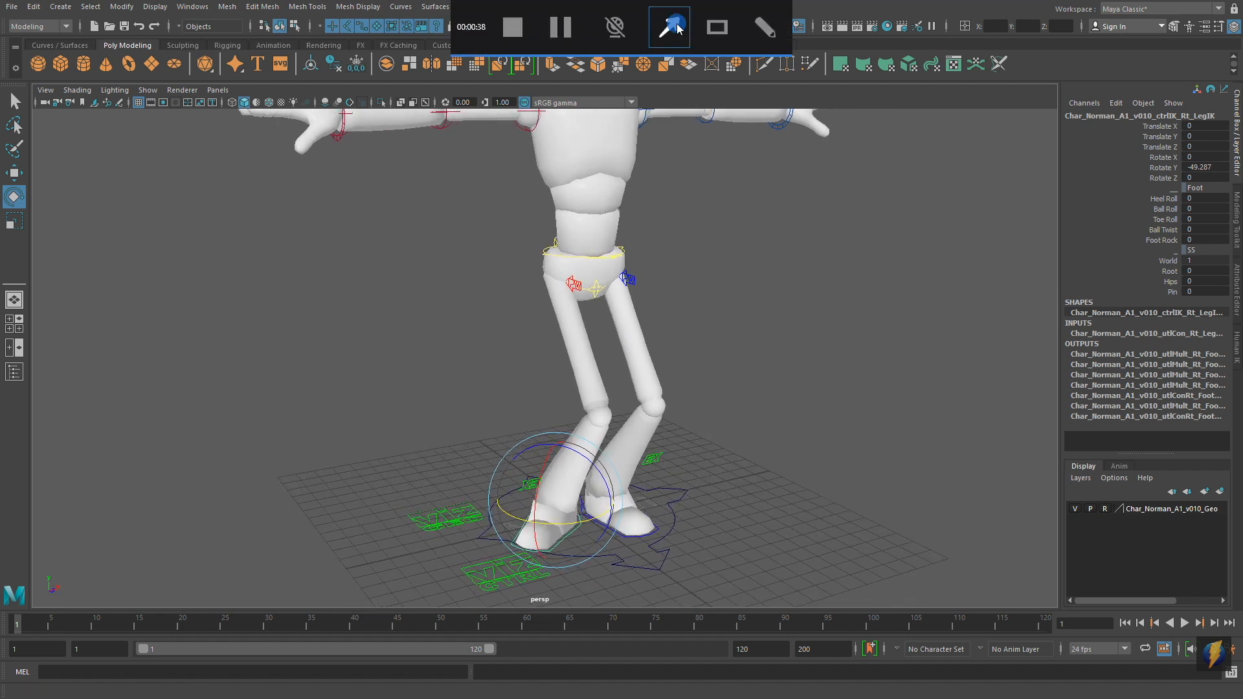
pyautogui.moveTo(375, 208); pyautogui.dragTo(496, 272)
pyautogui.moveTo(402, 212); pyautogui.dragTo(567, 288)
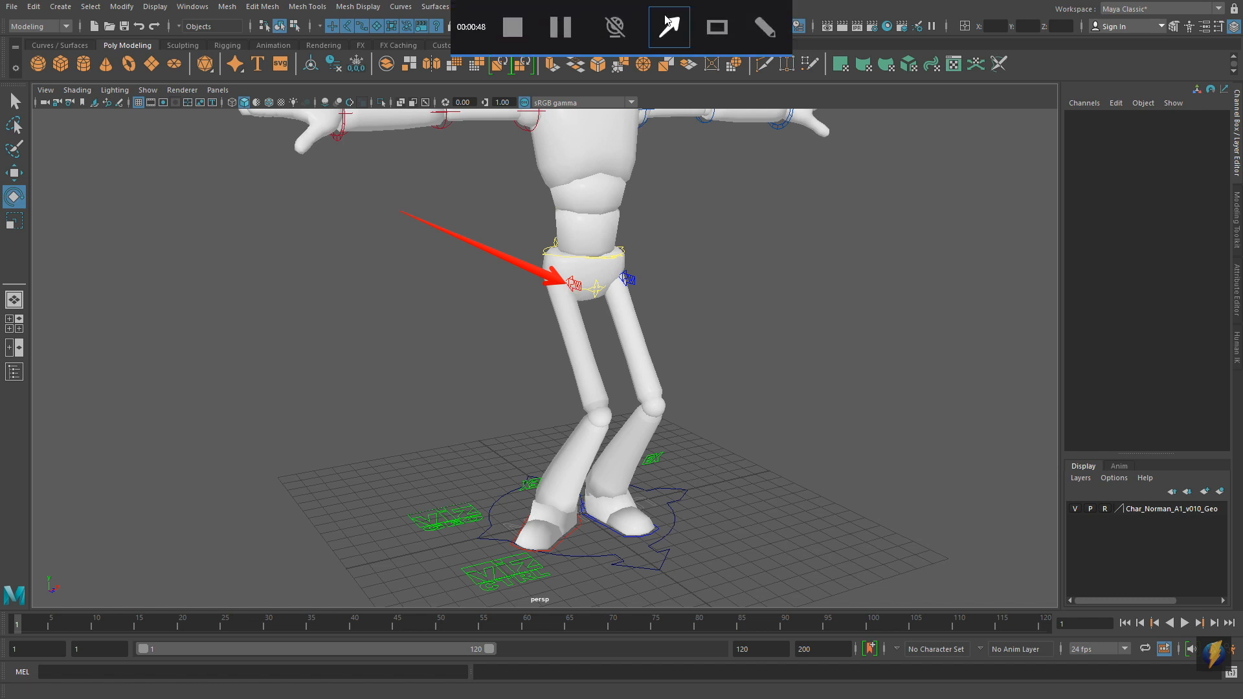
pyautogui.moveTo(837, 199); pyautogui.dragTo(638, 277)
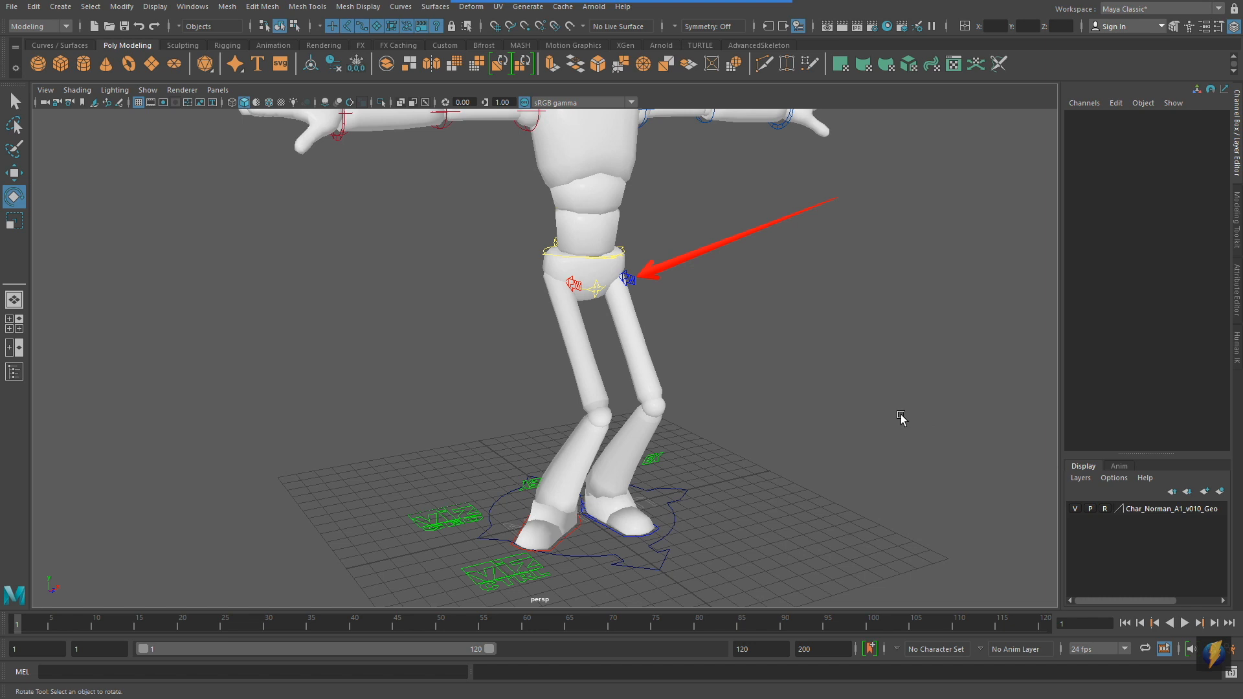
# Rotate the red pole vector control at the right hip to about Rotate Y 48.126, pointing the right knee outward
pyautogui.click(575, 288)
pyautogui.moveTo(852, 378)
pyautogui.keyDown('alt'); pyautogui.mouseDown()
pyautogui.moveTo(812, 380)
pyautogui.moveTo(831, 382)
pyautogui.mouseUp(); pyautogui.keyUp('alt')
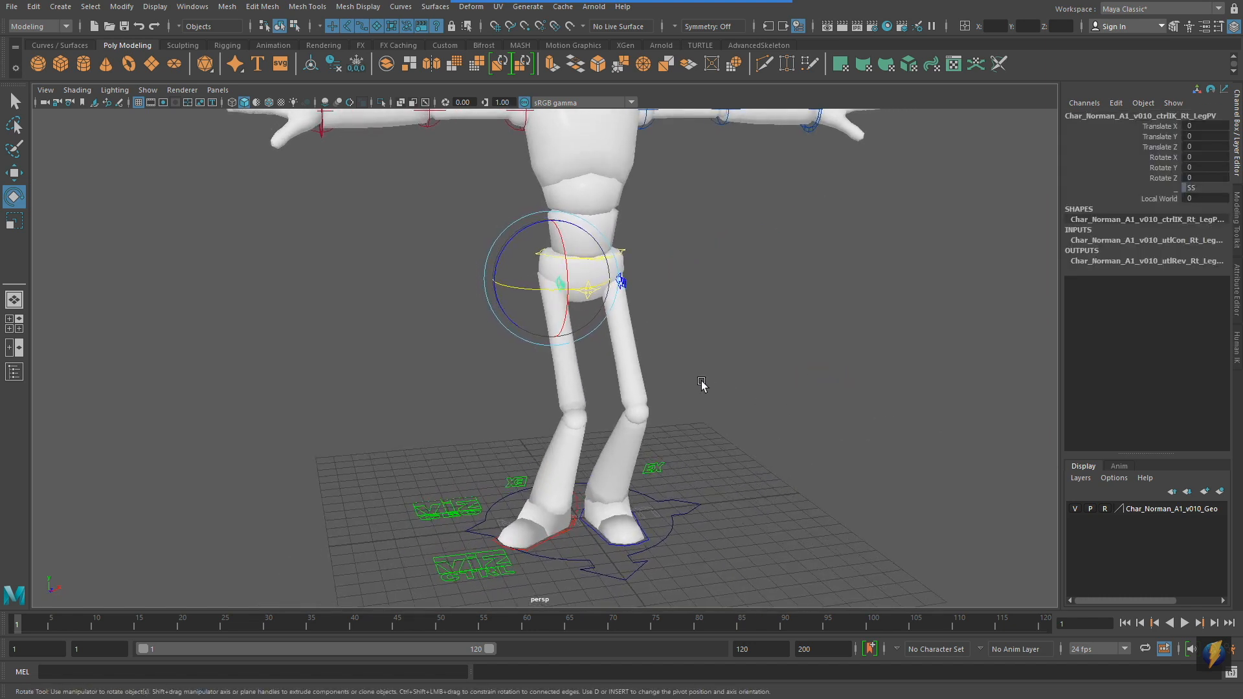
pyautogui.keyDown('alt'); pyautogui.moveTo(654, 405); pyautogui.dragTo(650, 396); pyautogui.keyUp('alt')
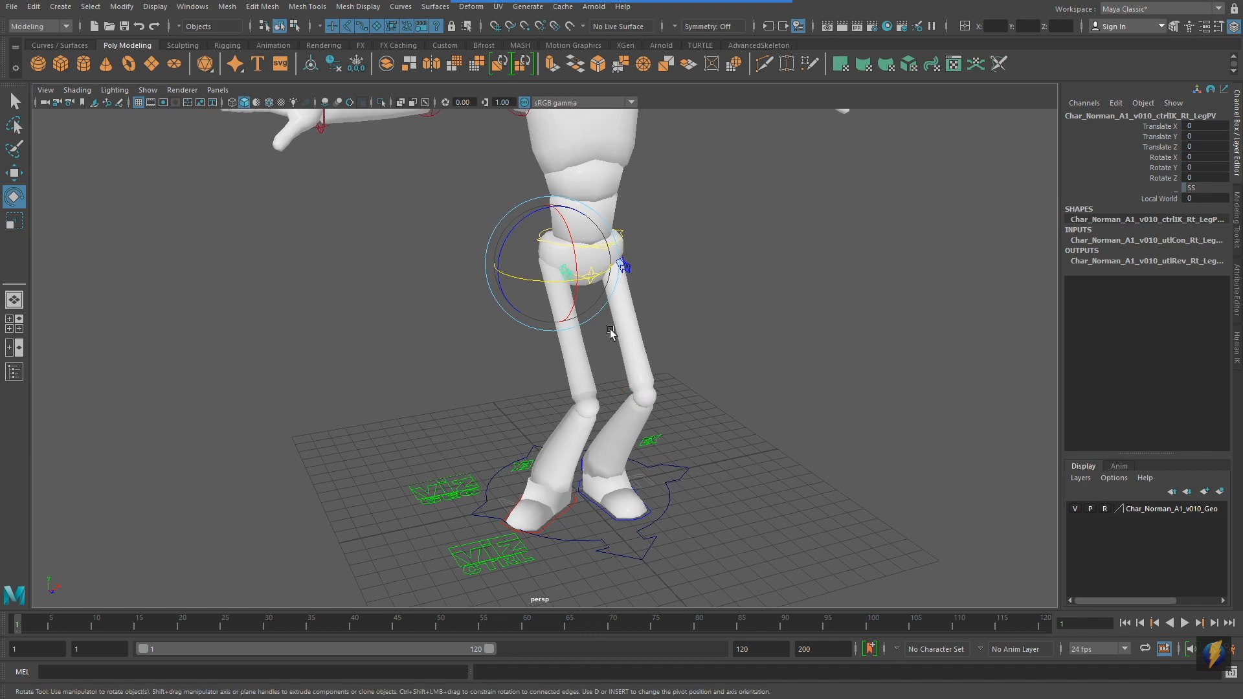
pyautogui.keyDown('alt'); pyautogui.moveTo(761, 374); pyautogui.dragTo(760, 371); pyautogui.keyUp('alt')
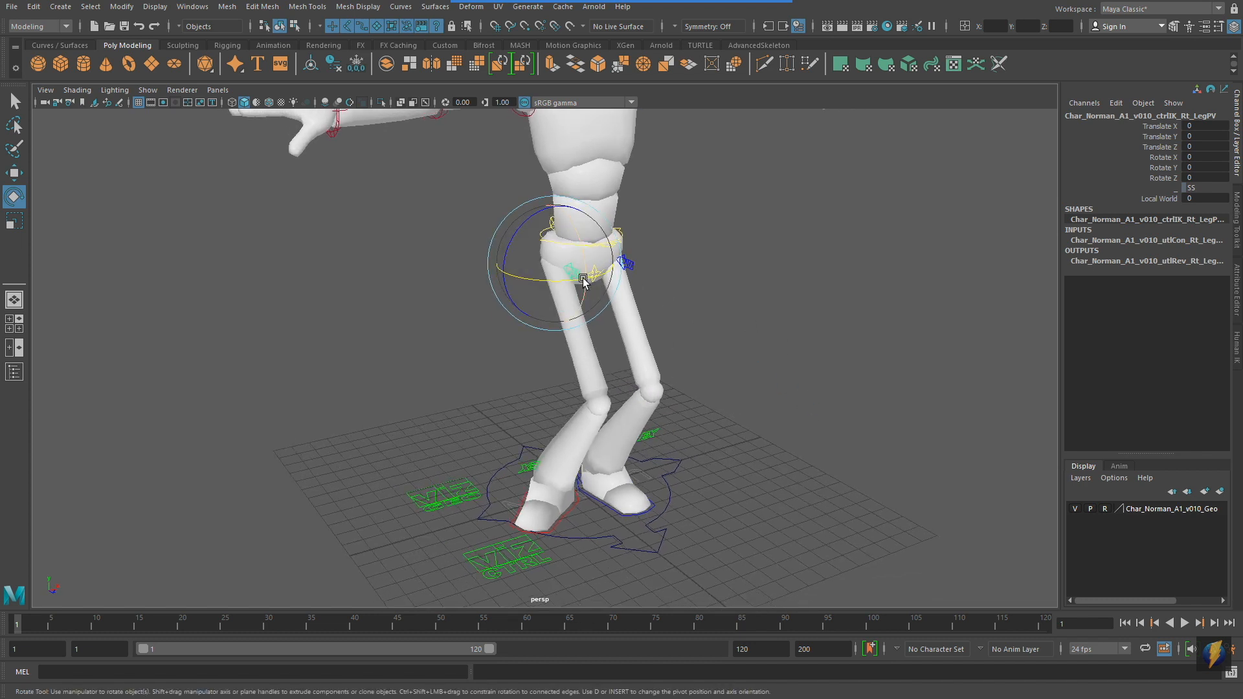
pyautogui.moveTo(577, 283); pyautogui.dragTo(529, 285)
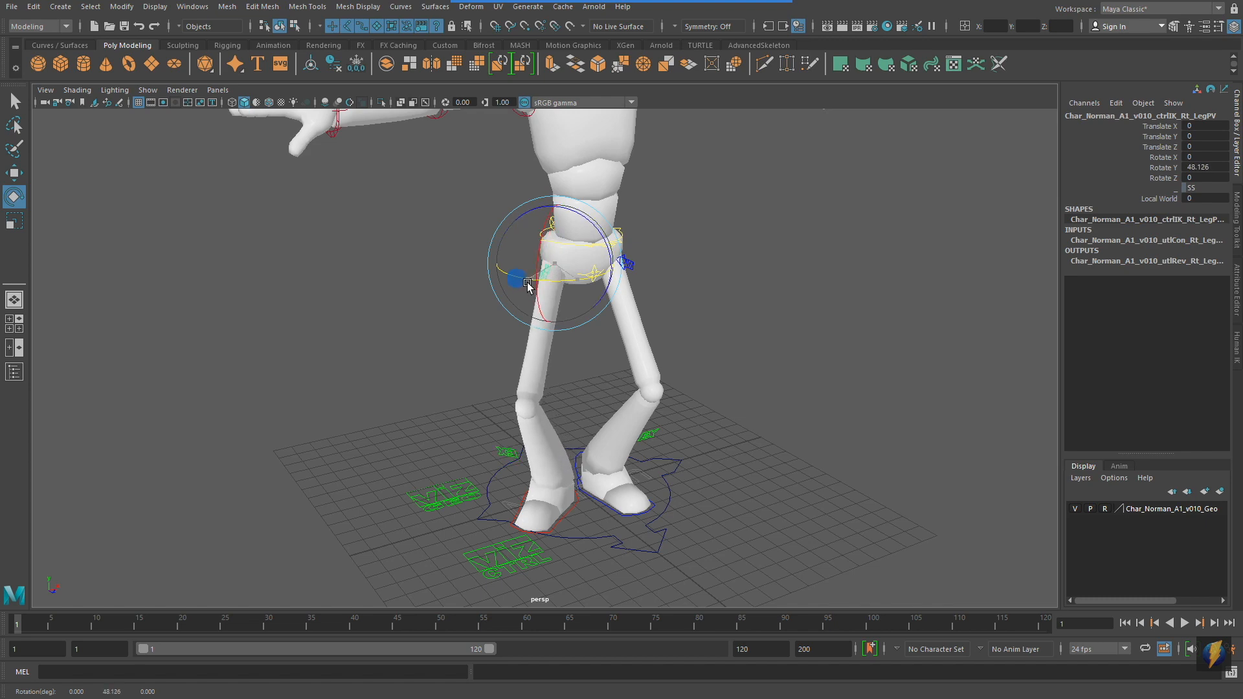
pyautogui.moveTo(515, 388)
pyautogui.keyDown('alt'); pyautogui.mouseDown()
pyautogui.moveTo(708, 391)
pyautogui.moveTo(529, 384)
pyautogui.mouseUp(); pyautogui.keyUp('alt')
pyautogui.keyDown('alt'); pyautogui.moveTo(799, 403); pyautogui.dragTo(666, 395); pyautogui.keyUp('alt')
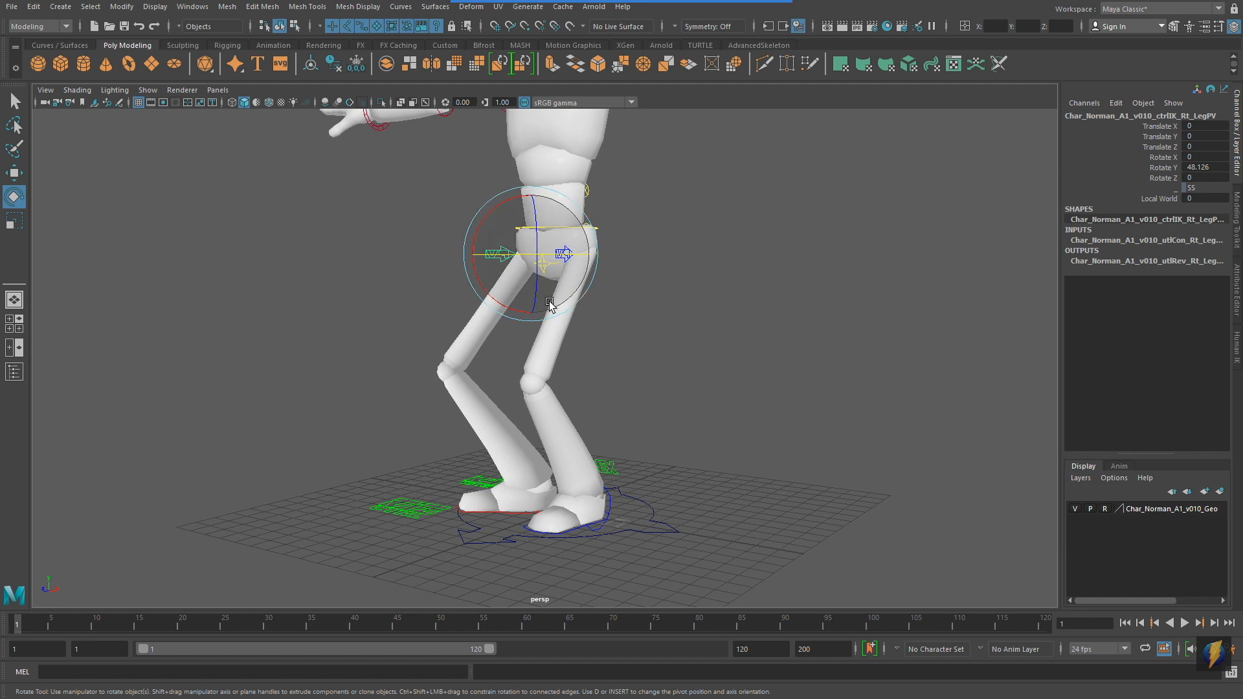
pyautogui.keyDown('alt'); pyautogui.moveTo(534, 364); pyautogui.dragTo(583, 499); pyautogui.keyUp('alt')
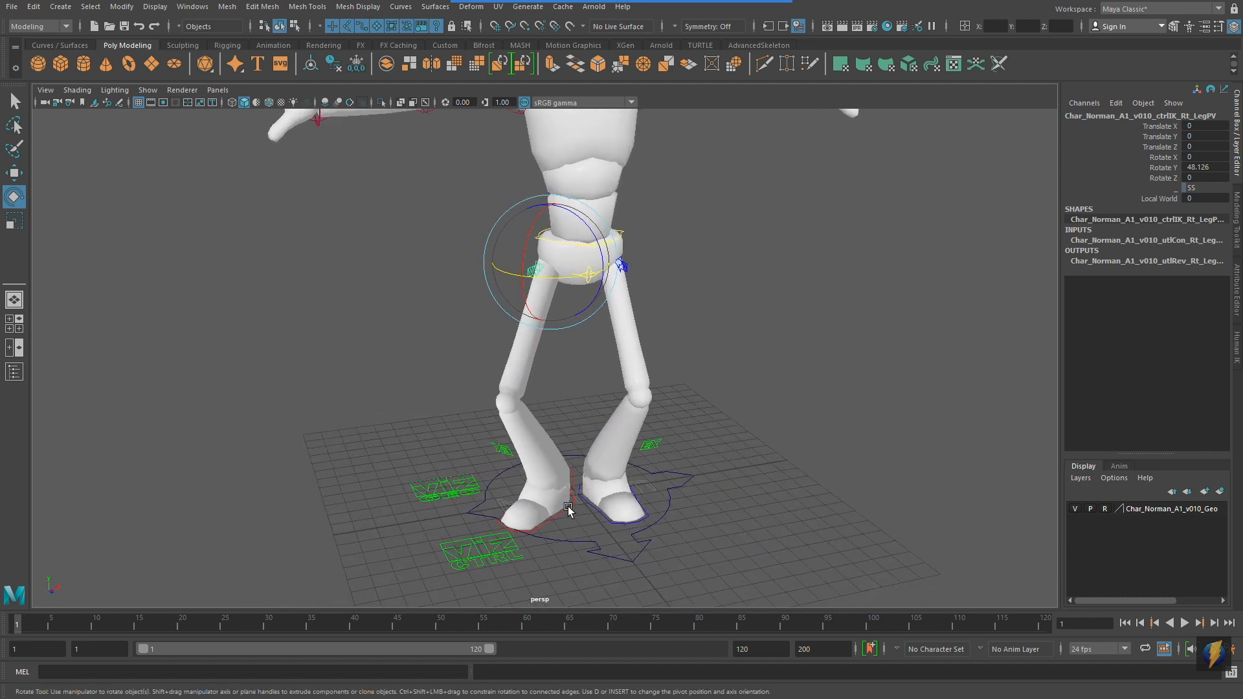
# Reselect the right foot's IK control and the right leg's pole vector control to compare foot and knee directions
pyautogui.click(571, 511)
pyautogui.keyDown('alt'); pyautogui.moveTo(667, 512); pyautogui.dragTo(680, 513); pyautogui.keyUp('alt')
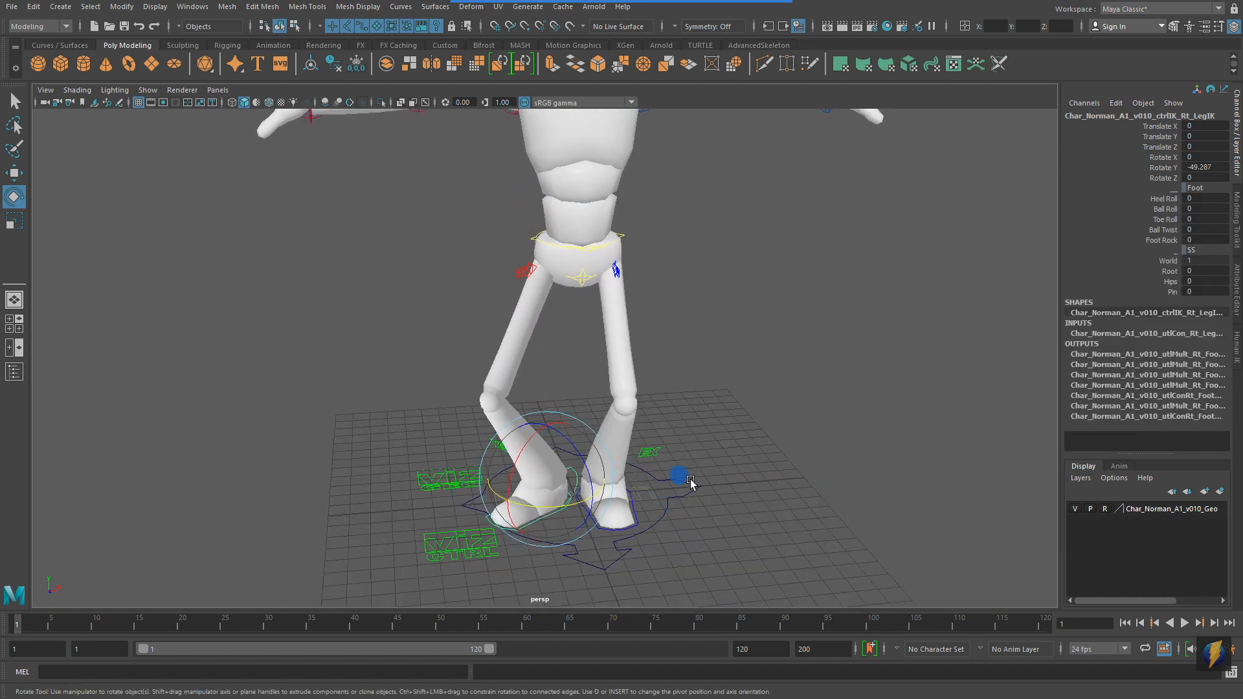
pyautogui.click(523, 269)
pyautogui.keyDown('alt'); pyautogui.moveTo(833, 353); pyautogui.dragTo(783, 351); pyautogui.keyUp('alt')
pyautogui.keyDown('alt'); pyautogui.moveTo(591, 309); pyautogui.dragTo(452, 391); pyautogui.keyUp('alt')
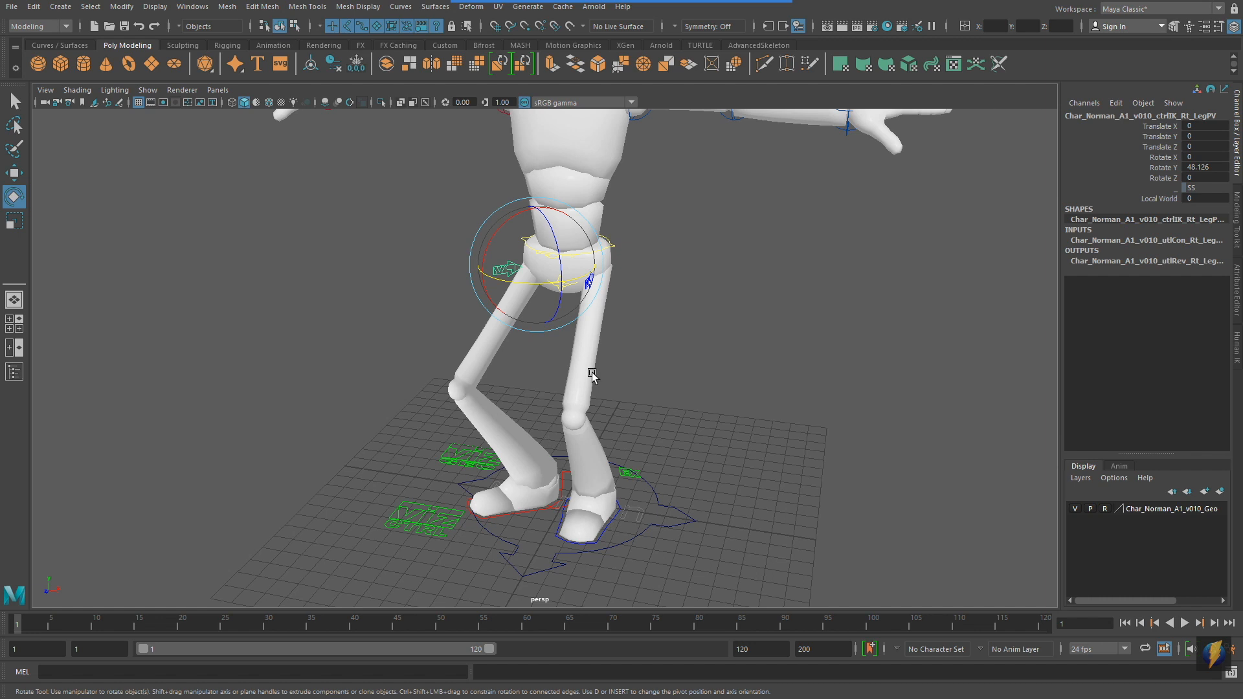
# Undo the right knee's rotation, the right foot's rotation and the lowering of the root control
pyautogui.hotkey('ctrl', 'z')
pyautogui.hotkey('ctrl', 'z')
pyautogui.hotkey('ctrl', 'z')
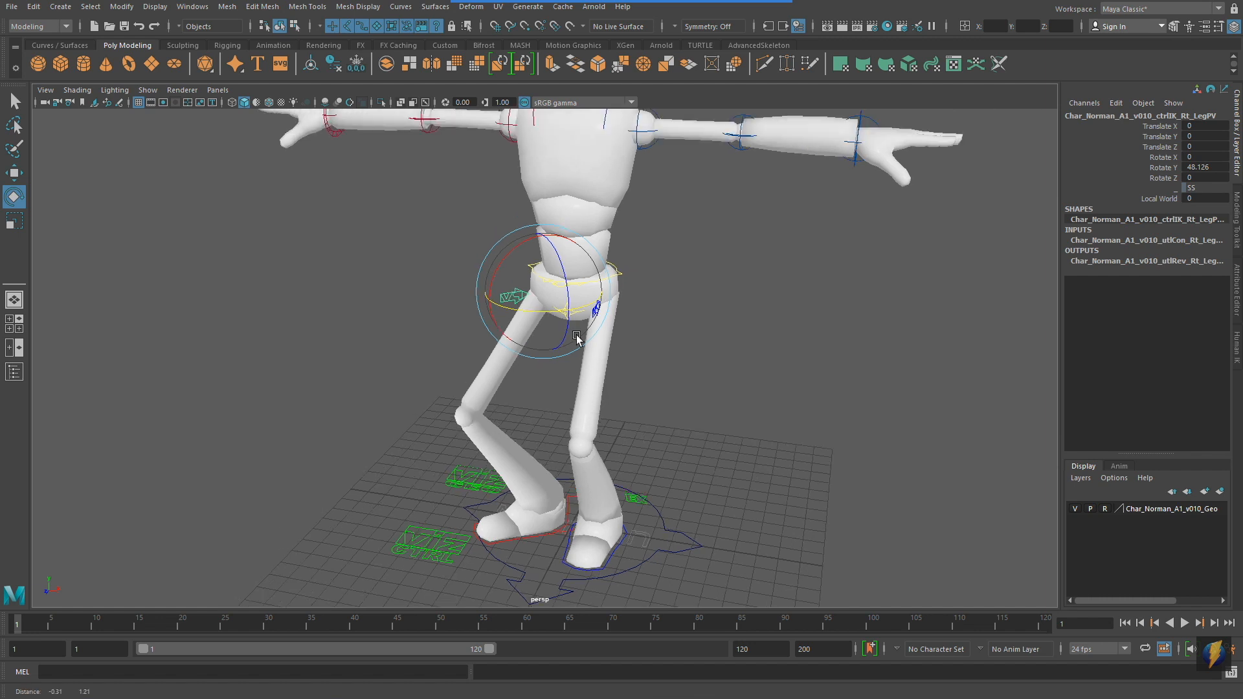
pyautogui.hotkey('ctrl', 'z')
pyautogui.hotkey('ctrl', 'z')
pyautogui.hotkey('ctrl', 'z')
pyautogui.hotkey('ctrl', 'z')
pyautogui.hotkey('ctrl', 'z')
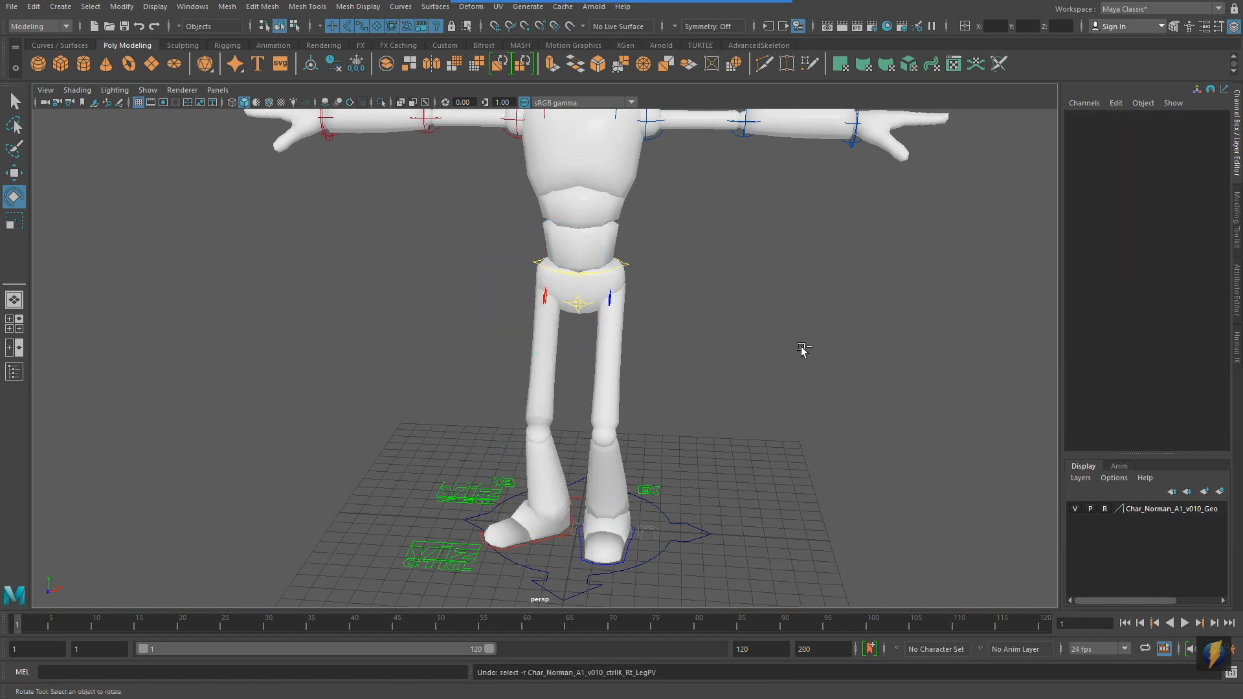
pyautogui.keyDown('alt'); pyautogui.moveTo(505, 315); pyautogui.dragTo(567, 327); pyautogui.keyUp('alt')
pyautogui.keyDown('alt'); pyautogui.moveTo(684, 406); pyautogui.dragTo(627, 360, button='middle'); pyautogui.keyUp('alt')
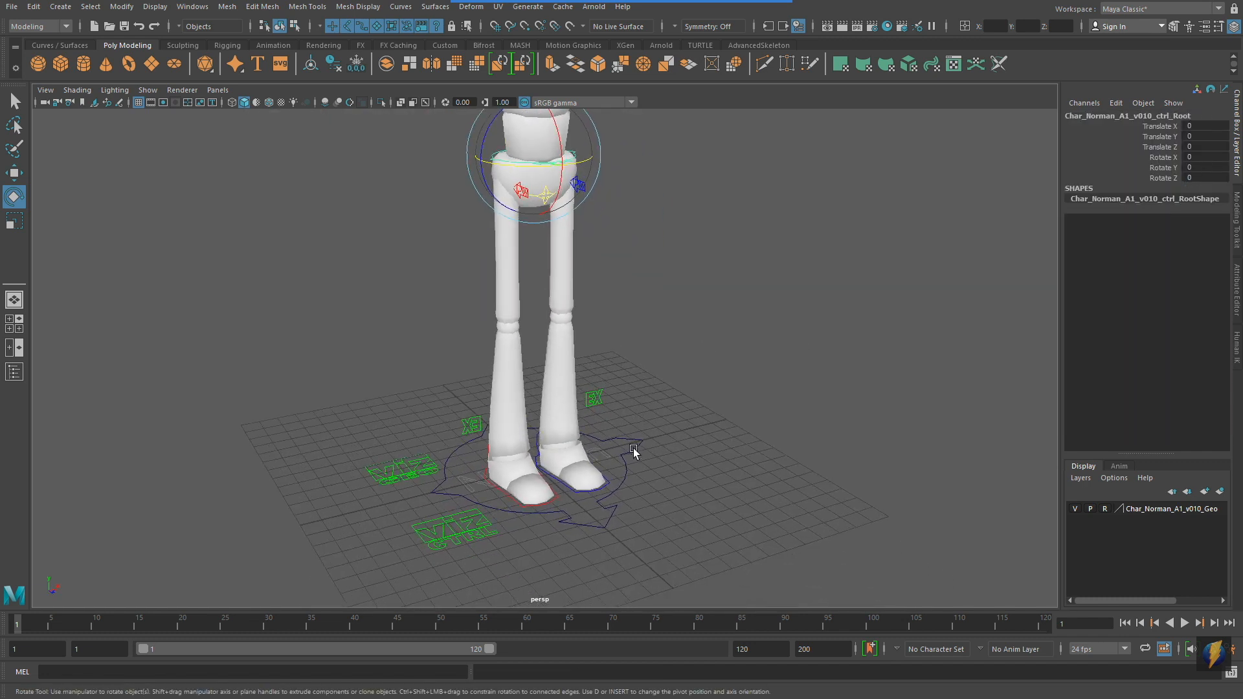
# Select the right foot's IK control on the straightened leg
pyautogui.keyDown('alt'); pyautogui.moveTo(355, 461); pyautogui.dragTo(577, 460, button='right'); pyautogui.keyUp('alt')
pyautogui.keyDown('alt'); pyautogui.moveTo(577, 460); pyautogui.dragTo(596, 381, button='middle'); pyautogui.keyUp('alt')
pyautogui.keyDown('alt'); pyautogui.moveTo(474, 457); pyautogui.dragTo(544, 451); pyautogui.keyUp('alt')
pyautogui.click(449, 421)
pyautogui.keyDown('alt'); pyautogui.moveTo(449, 421); pyautogui.dragTo(336, 382); pyautogui.keyUp('alt')
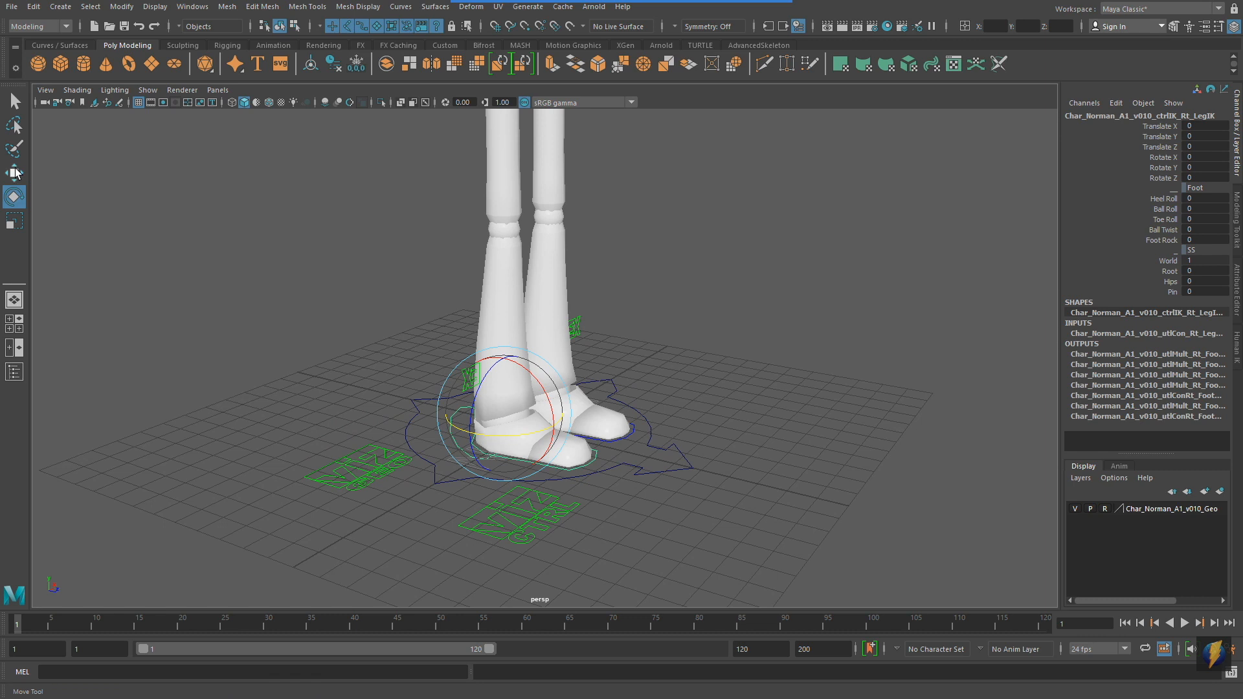
# Try moving the right foot to about Translate Y 2.491 and Translate Z -4.409, then rotating it, undoing both changes
pyautogui.press('w')
pyautogui.moveTo(542, 381); pyautogui.dragTo(608, 362)
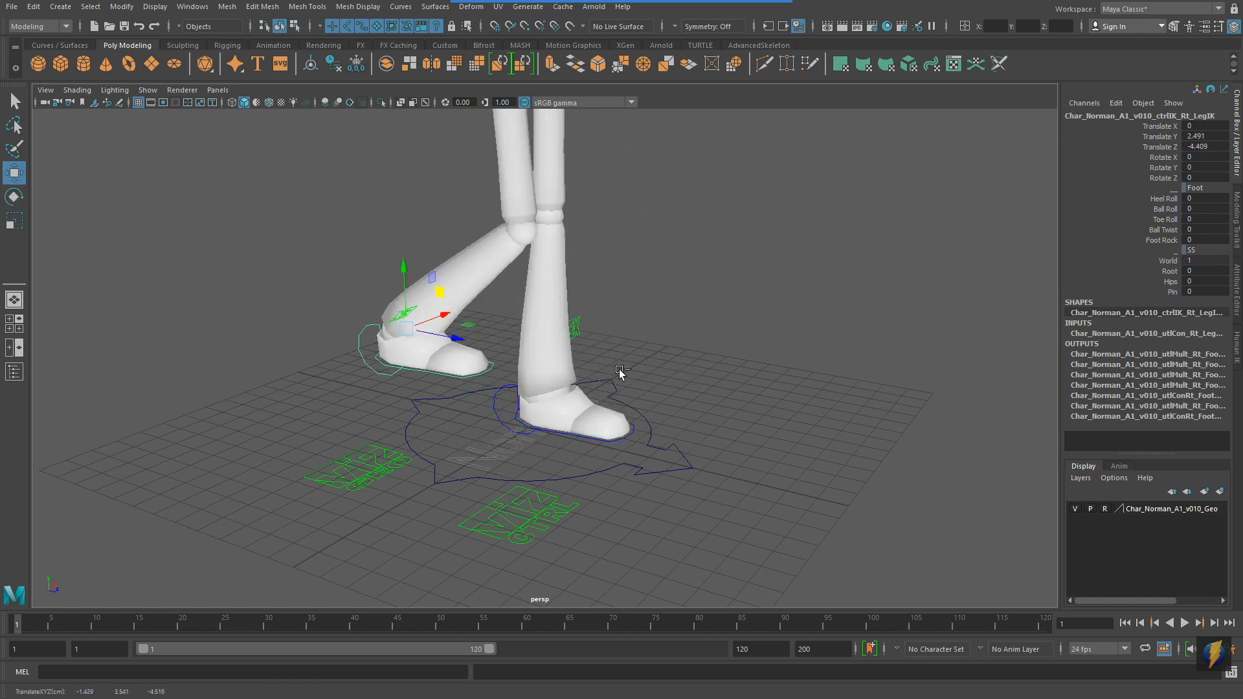
pyautogui.hotkey('ctrl', 'z')
pyautogui.press('e')
pyautogui.moveTo(546, 436); pyautogui.dragTo(618, 423)
pyautogui.hotkey('ctrl', 'z')
pyautogui.moveTo(545, 2)
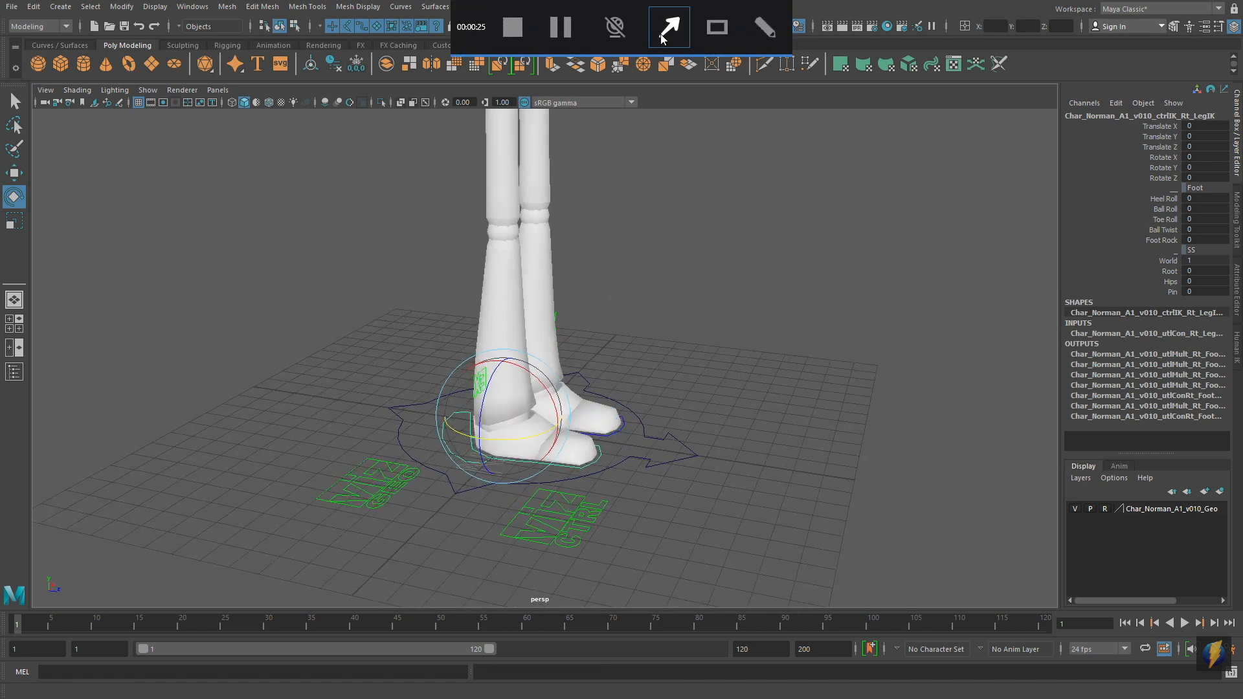
pyautogui.moveTo(701, 273)
pyautogui.mouseDown()
pyautogui.moveTo(902, 243)
pyautogui.moveTo(1133, 130)
pyautogui.moveTo(1159, 282)
pyautogui.moveTo(1122, 222)
pyautogui.moveTo(1145, 142)
pyautogui.moveTo(1155, 192)
pyautogui.moveTo(919, 233)
pyautogui.moveTo(691, 319)
pyautogui.moveTo(193, 230)
pyautogui.moveTo(57, 161)
pyautogui.moveTo(21, 178)
pyautogui.moveTo(23, 202)
pyautogui.moveTo(722, 411)
pyautogui.moveTo(1110, 236)
pyautogui.moveTo(1138, 200)
pyautogui.moveTo(1145, 252)
pyautogui.moveTo(1147, 211)
pyautogui.mouseUp()
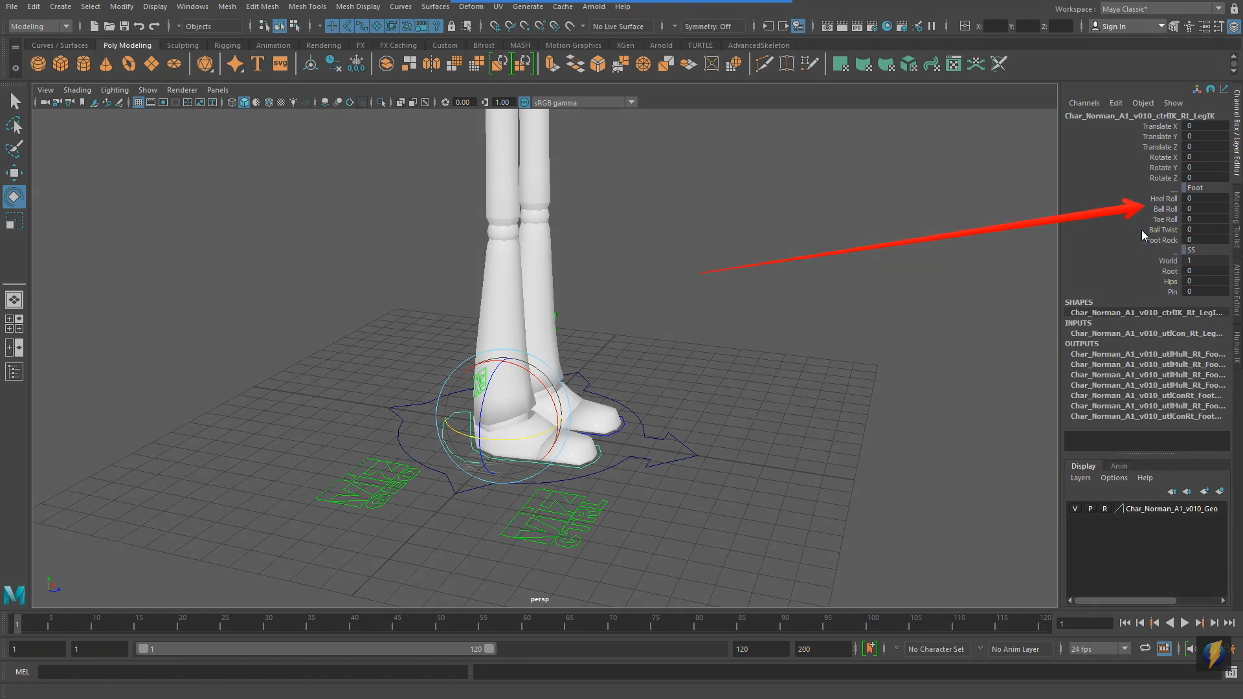
# Try out the Heel Roll attribute of the right foot's IK control with varying values, undoing the change
pyautogui.keyDown('alt'); pyautogui.moveTo(616, 330); pyautogui.dragTo(623, 331); pyautogui.keyUp('alt')
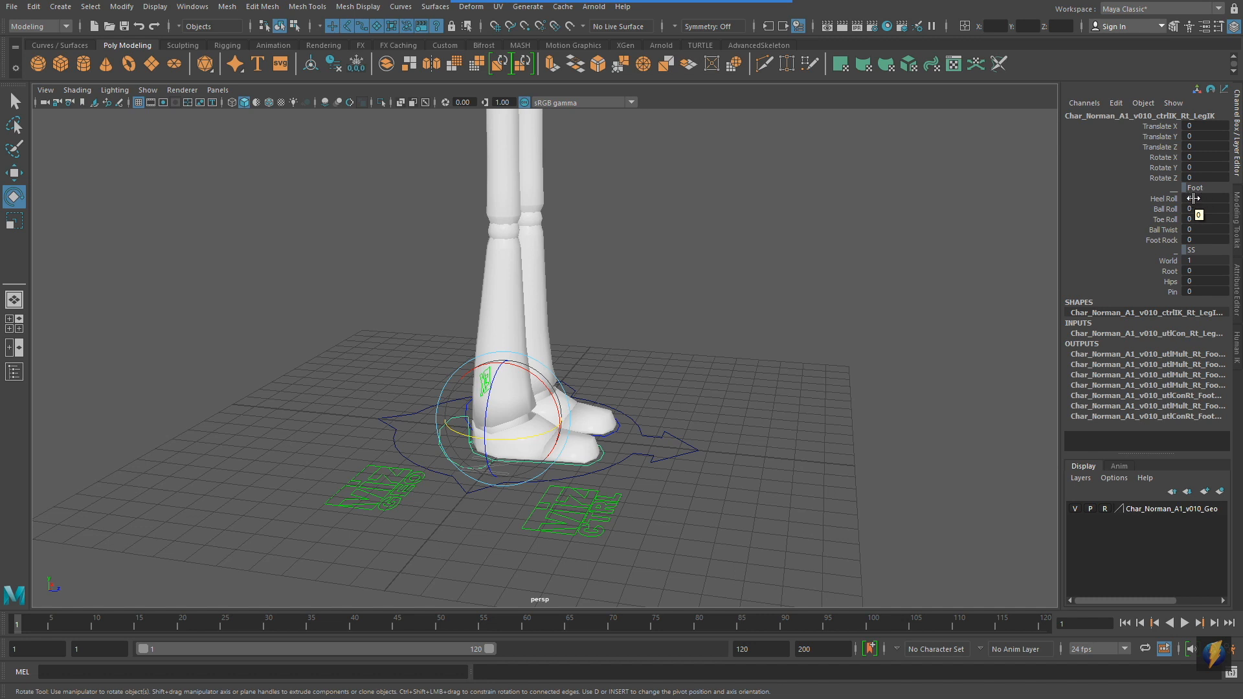
pyautogui.moveTo(1195, 188); pyautogui.dragTo(963, 189, button='middle')
pyautogui.hotkey('ctrl', 'z')
pyautogui.moveTo(715, 29)
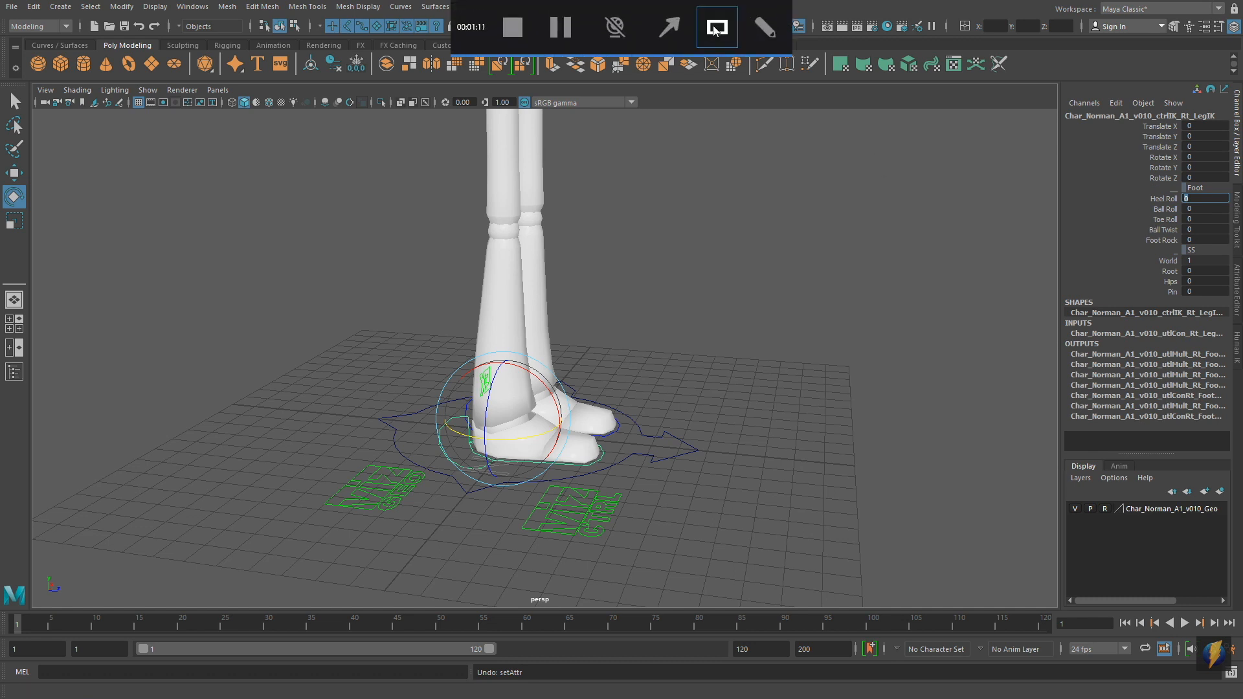
pyautogui.click(674, 29)
pyautogui.moveTo(887, 207); pyautogui.dragTo(1067, 208)
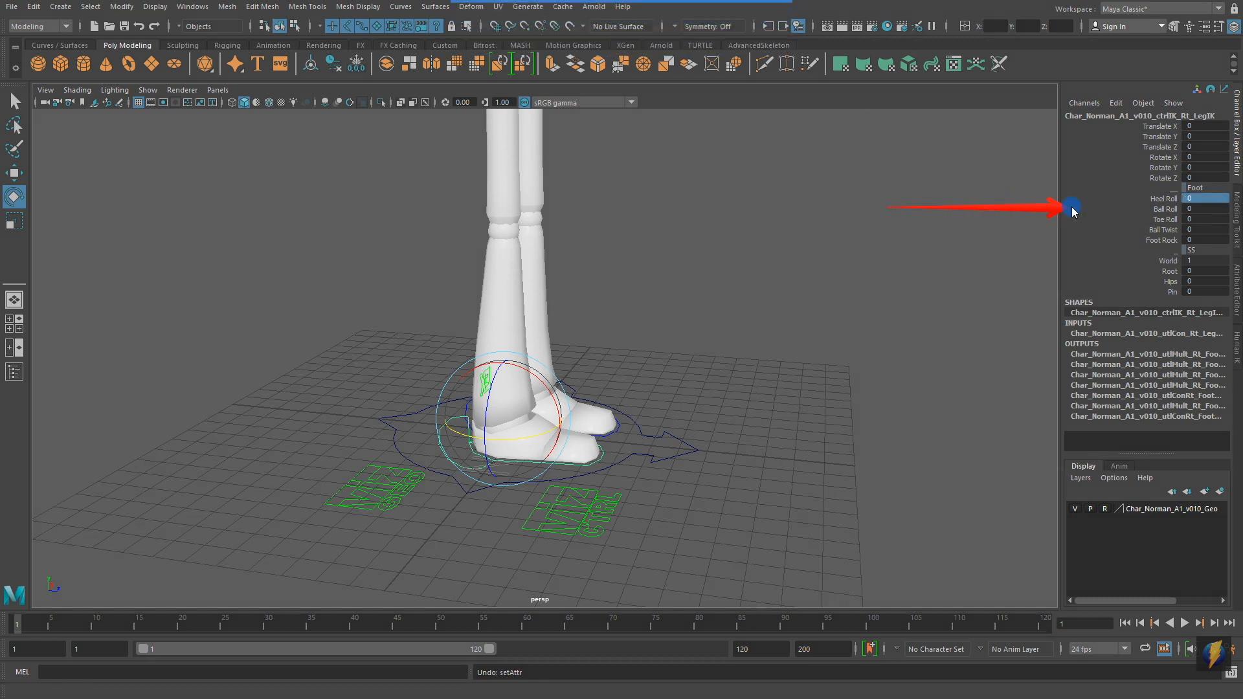
pyautogui.click(1161, 201)
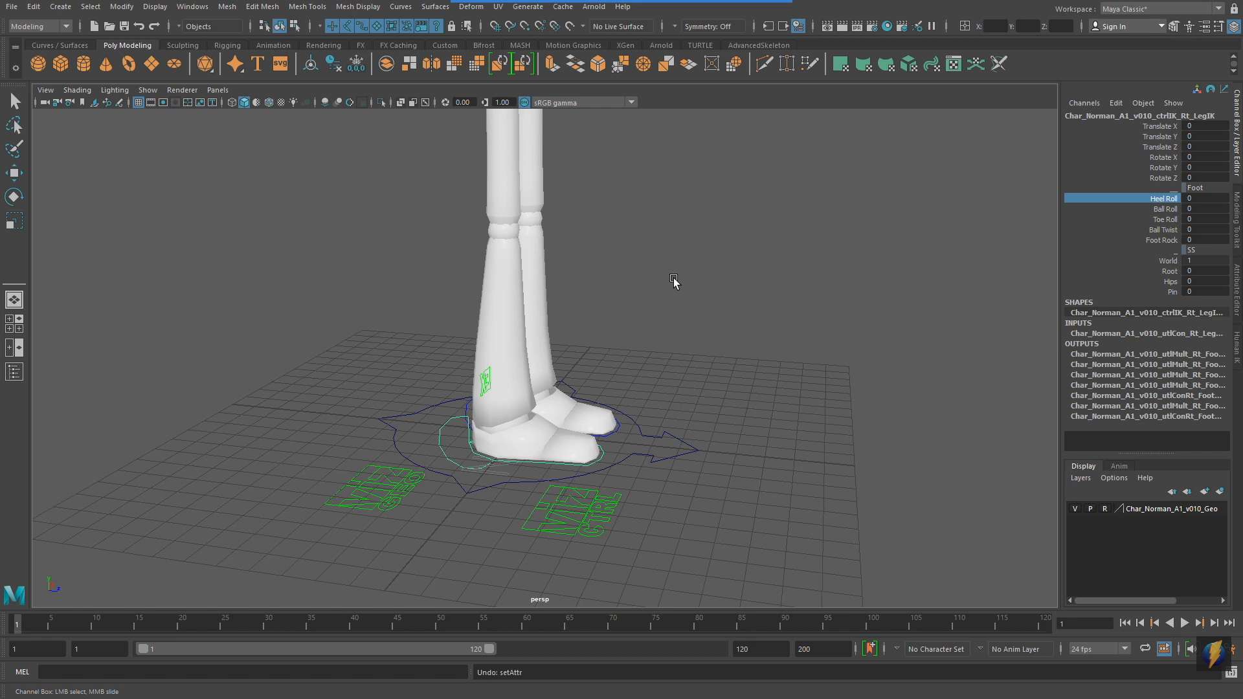
pyautogui.moveTo(622, 251); pyautogui.dragTo(623, 299, button='middle')
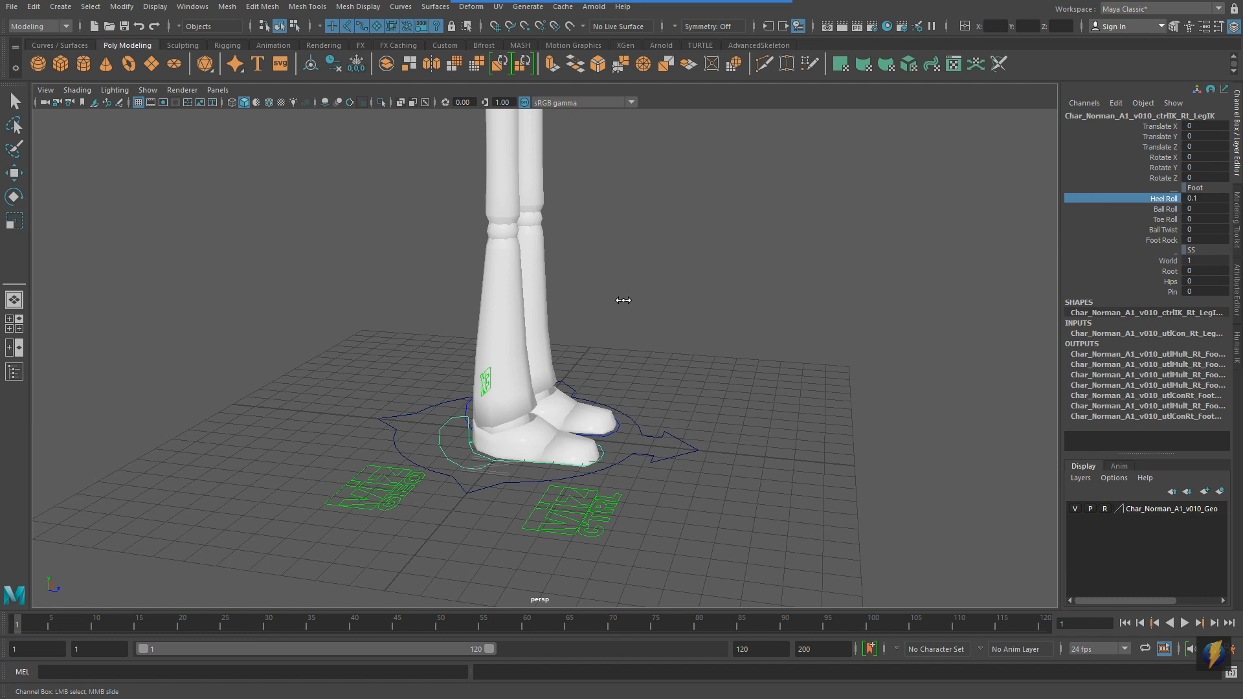
# Try raising the right foot's Ball Roll to about 3.3 and undo it
pyautogui.click(1173, 211)
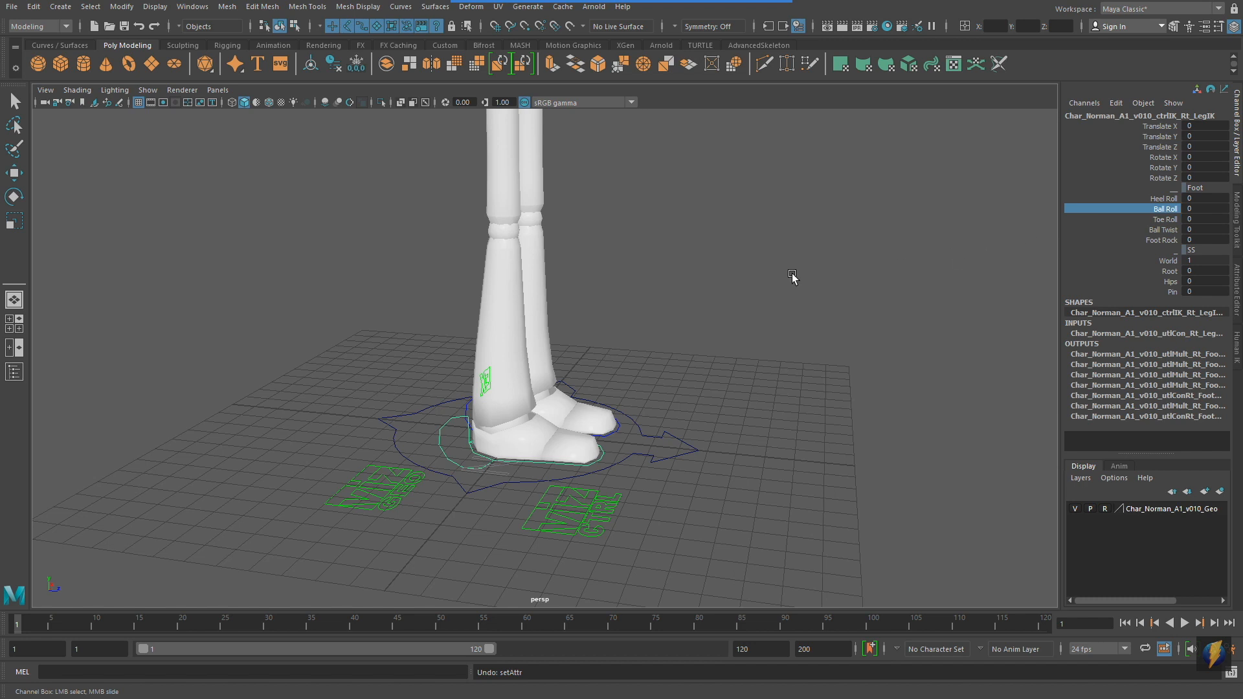
pyautogui.moveTo(710, 242); pyautogui.dragTo(731, 272, button='middle')
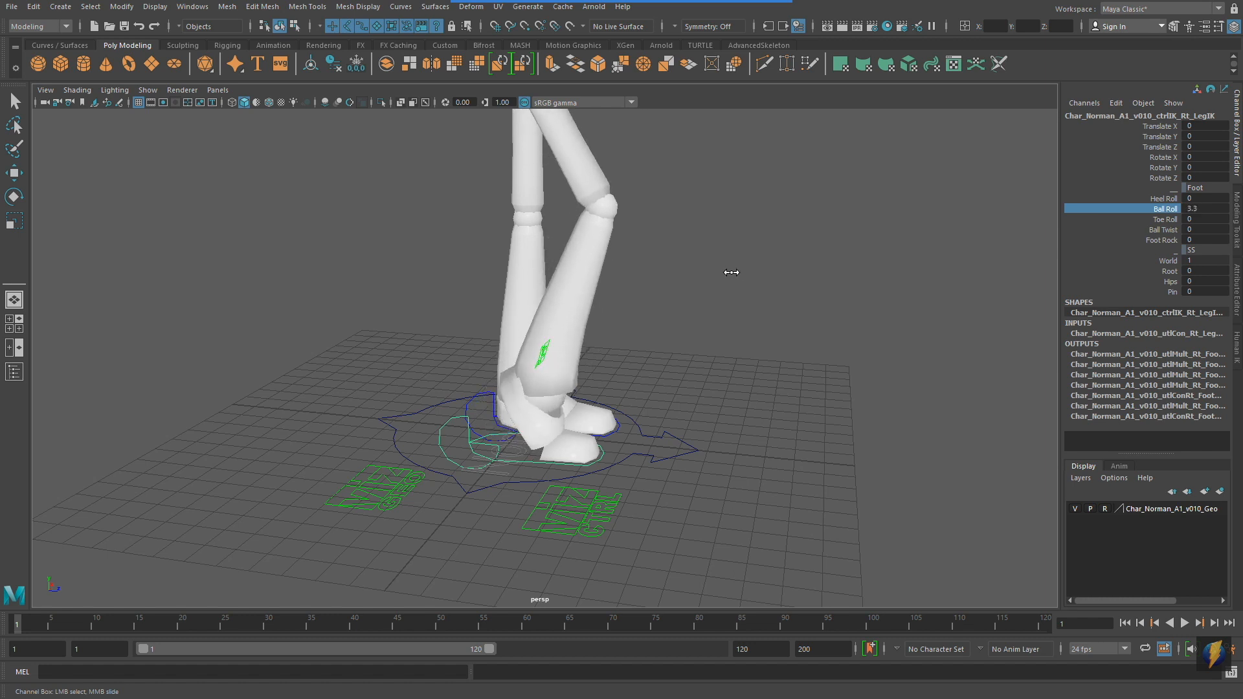
pyautogui.hotkey('ctrl', 'z')
# Raise the right foot's Toe Roll to about 2, lifting the foot onto its toe tip
pyautogui.click(1173, 220)
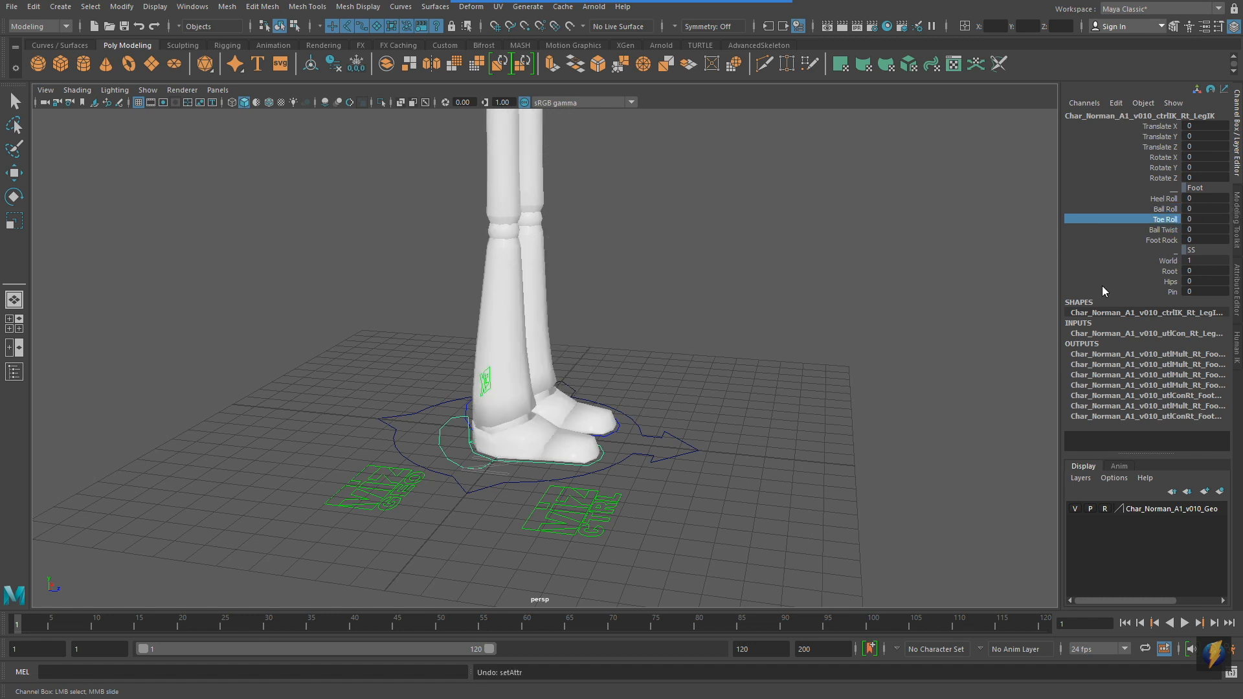
pyautogui.moveTo(719, 259)
pyautogui.mouseDown(button='middle')
pyautogui.moveTo(741, 259)
pyautogui.moveTo(719, 261)
pyautogui.moveTo(731, 268)
pyautogui.mouseUp(button='middle')
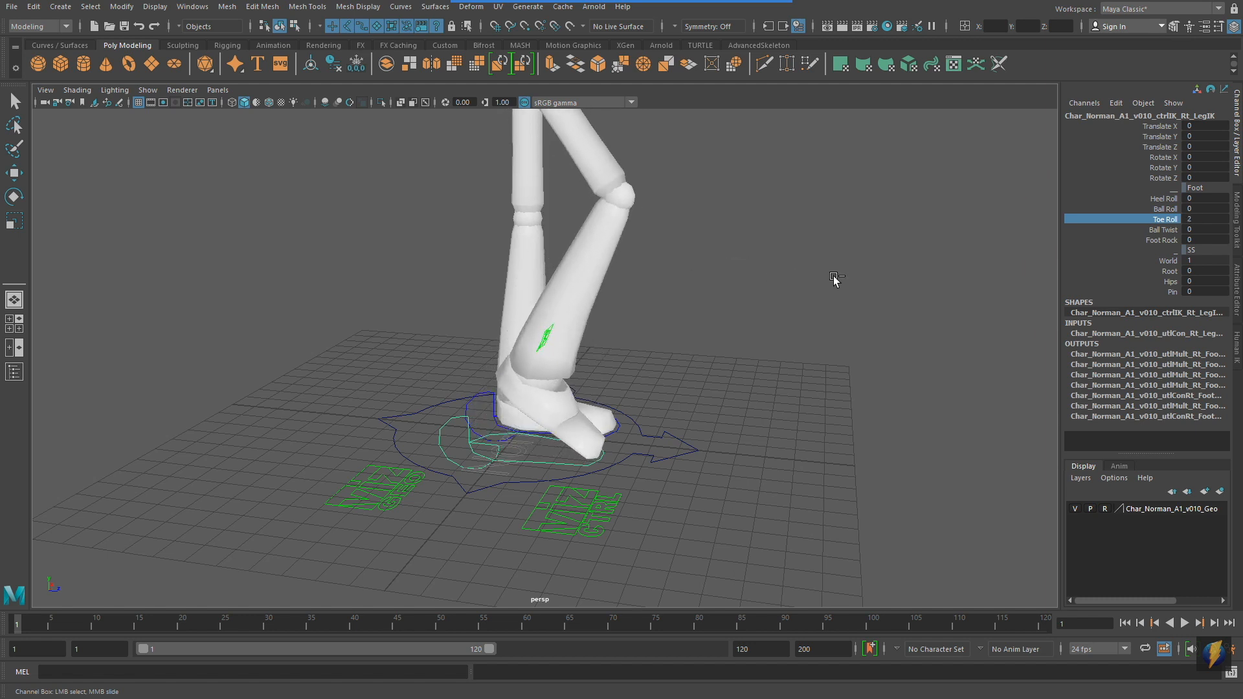
# Undo the right foot's Toe Roll change and try out the Ball Twist attribute, undoing that change too
pyautogui.hotkey('ctrl', 'z')
pyautogui.click(1163, 232)
pyautogui.keyDown('alt'); pyautogui.moveTo(861, 266); pyautogui.dragTo(754, 276); pyautogui.keyUp('alt')
pyautogui.moveTo(755, 279)
pyautogui.mouseDown(button='middle')
pyautogui.moveTo(719, 278)
pyautogui.moveTo(769, 278)
pyautogui.moveTo(741, 290)
pyautogui.mouseUp(button='middle')
pyautogui.hotkey('ctrl', 'z')
# Try tilting the right foot with a Foot Rock value of about 1.2 and undo it
pyautogui.click(1157, 241)
pyautogui.keyDown('alt'); pyautogui.moveTo(836, 245); pyautogui.dragTo(752, 242); pyautogui.keyUp('alt')
pyautogui.moveTo(752, 242)
pyautogui.mouseDown(button='middle')
pyautogui.moveTo(774, 241)
pyautogui.moveTo(736, 244)
pyautogui.moveTo(762, 242)
pyautogui.mouseUp(button='middle')
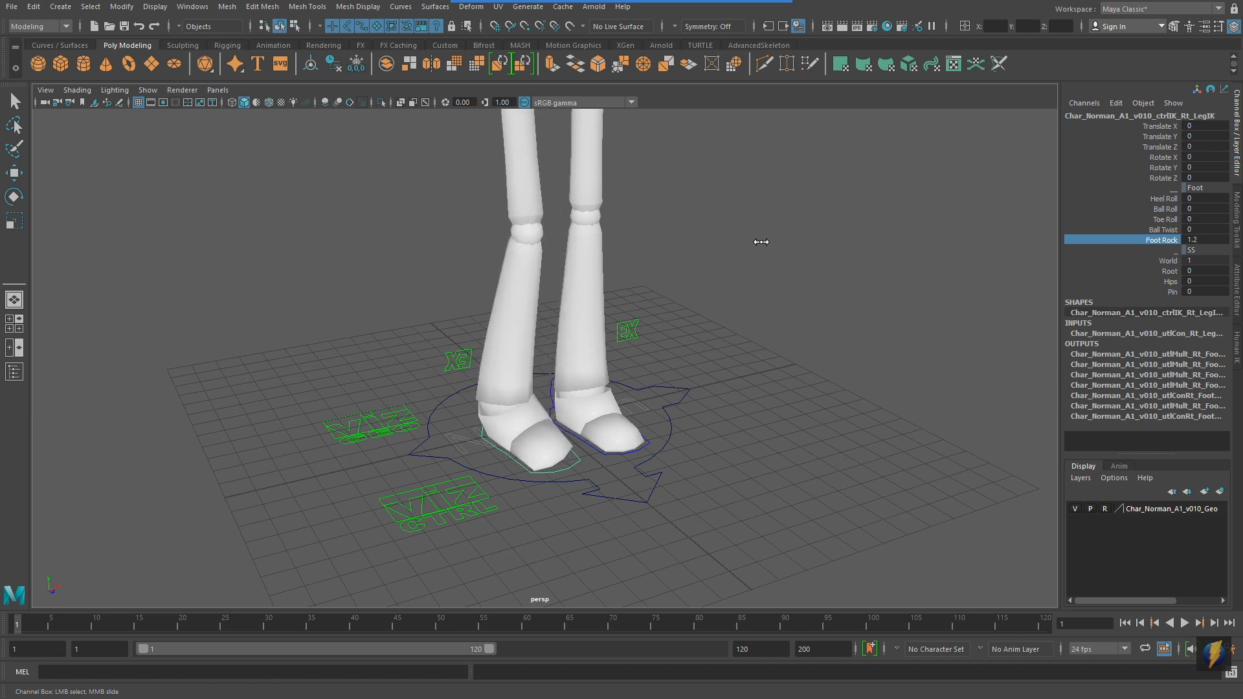
pyautogui.hotkey('ctrl', 'z')
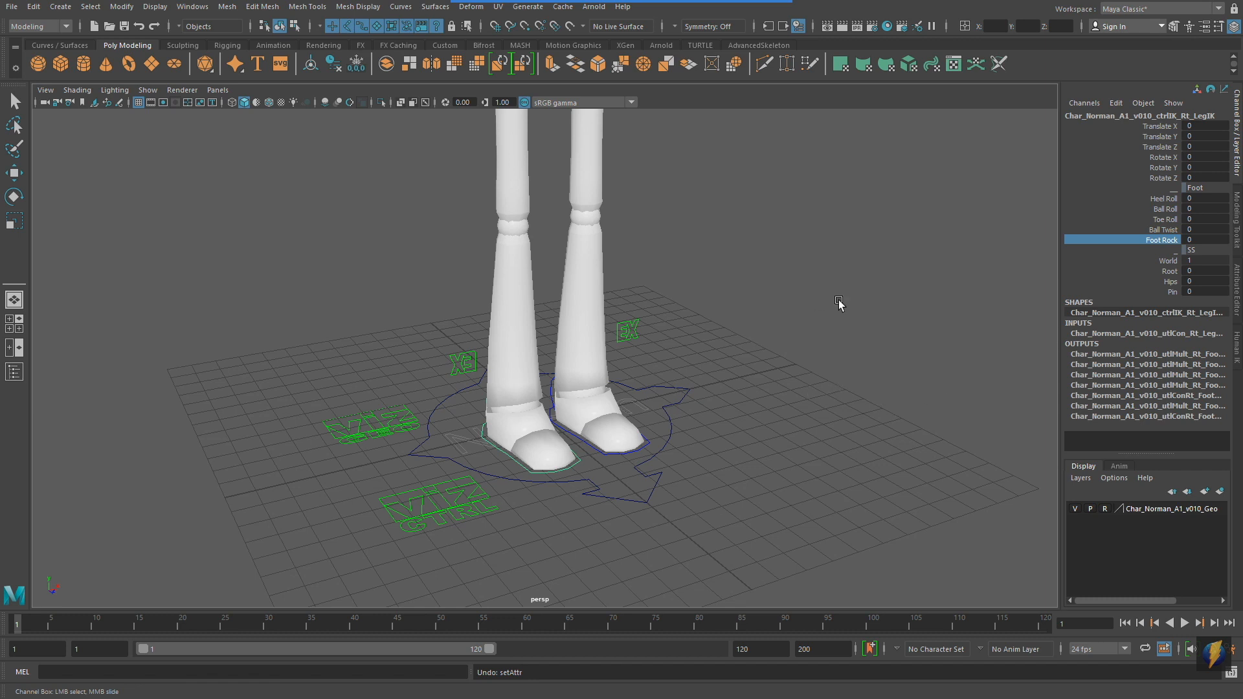
# Examine the whole character from several sides and then the torso and waist controls from the front
pyautogui.keyDown('alt'); pyautogui.moveTo(875, 255); pyautogui.dragTo(611, 240, button='right'); pyautogui.keyUp('alt')
pyautogui.keyDown('alt'); pyautogui.moveTo(622, 216); pyautogui.dragTo(658, 339, button='middle'); pyautogui.keyUp('alt')
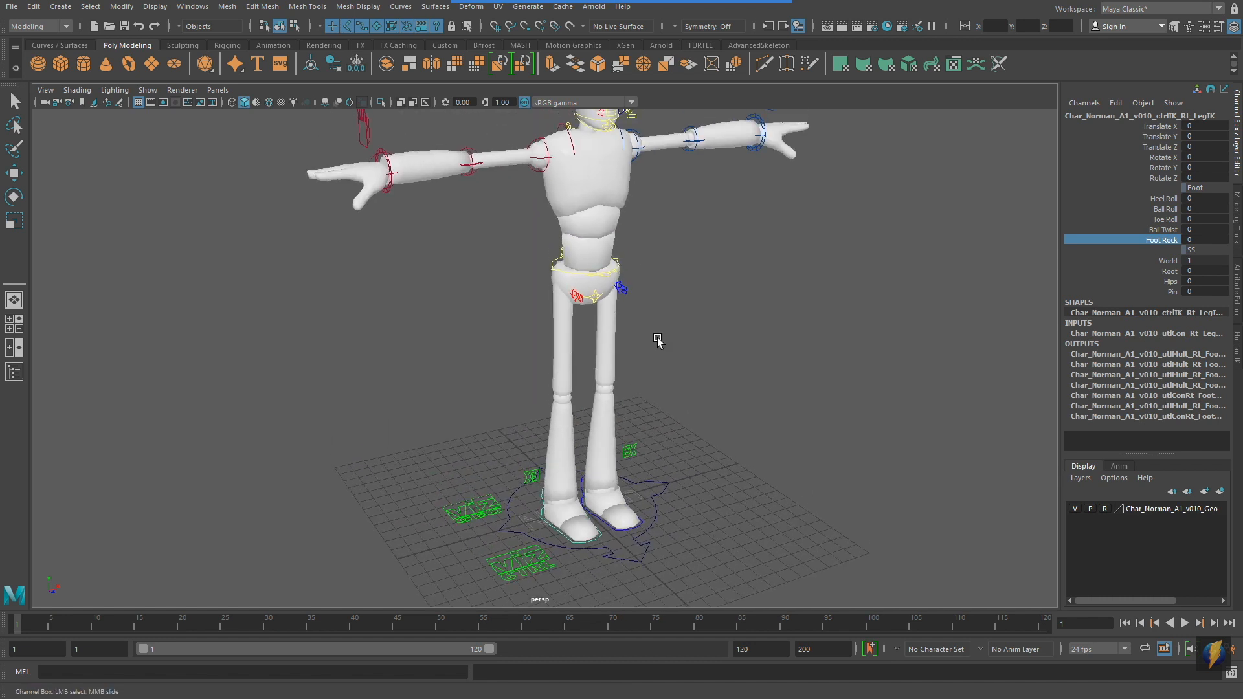
pyautogui.keyDown('alt'); pyautogui.moveTo(658, 338); pyautogui.dragTo(658, 303); pyautogui.keyUp('alt')
pyautogui.keyDown('alt'); pyautogui.moveTo(821, 331); pyautogui.dragTo(748, 318, button='right'); pyautogui.keyUp('alt')
pyautogui.keyDown('alt'); pyautogui.moveTo(757, 320); pyautogui.dragTo(751, 358, button='middle'); pyautogui.keyUp('alt')
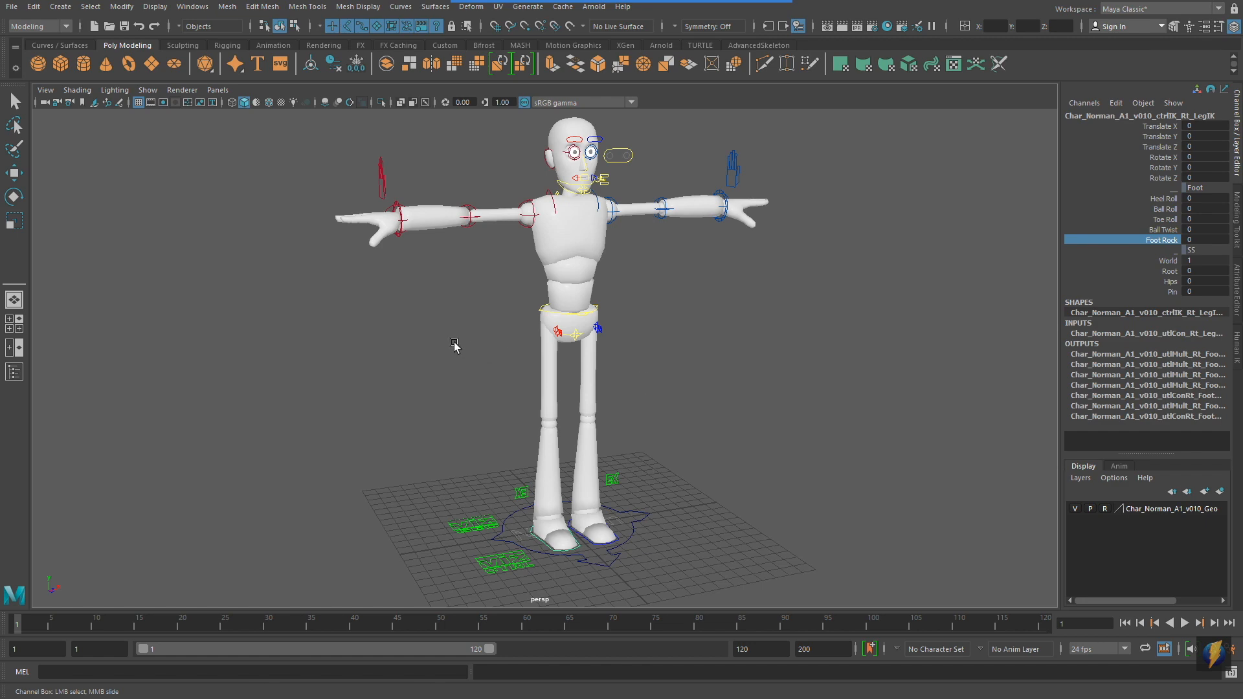
pyautogui.keyDown('alt'); pyautogui.moveTo(444, 337); pyautogui.dragTo(592, 329); pyautogui.keyUp('alt')
pyautogui.keyDown('alt'); pyautogui.moveTo(325, 304); pyautogui.dragTo(659, 300); pyautogui.keyUp('alt')
pyautogui.keyDown('alt'); pyautogui.moveTo(416, 323); pyautogui.dragTo(541, 307); pyautogui.keyUp('alt')
pyautogui.keyDown('alt'); pyautogui.moveTo(406, 339); pyautogui.dragTo(696, 314, button='right'); pyautogui.keyUp('alt')
pyautogui.keyDown('alt'); pyautogui.moveTo(696, 314); pyautogui.dragTo(665, 405, button='middle'); pyautogui.keyUp('alt')
pyautogui.keyDown('alt'); pyautogui.moveTo(664, 405); pyautogui.dragTo(602, 392); pyautogui.keyUp('alt')
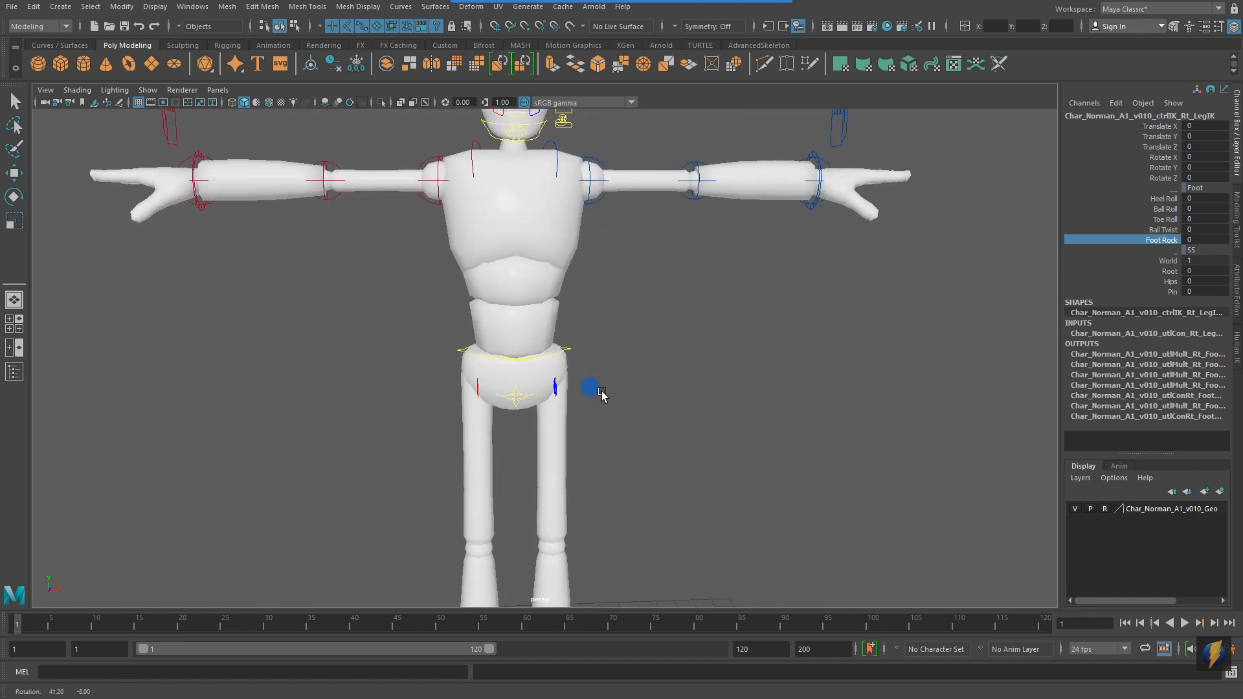
# Select the root control at the waist with the Rotate tool active and examine the pelvis control below it
pyautogui.click(570, 350)
pyautogui.press('e')
pyautogui.keyDown('alt'); pyautogui.moveTo(666, 350); pyautogui.dragTo(677, 333); pyautogui.keyUp('alt')
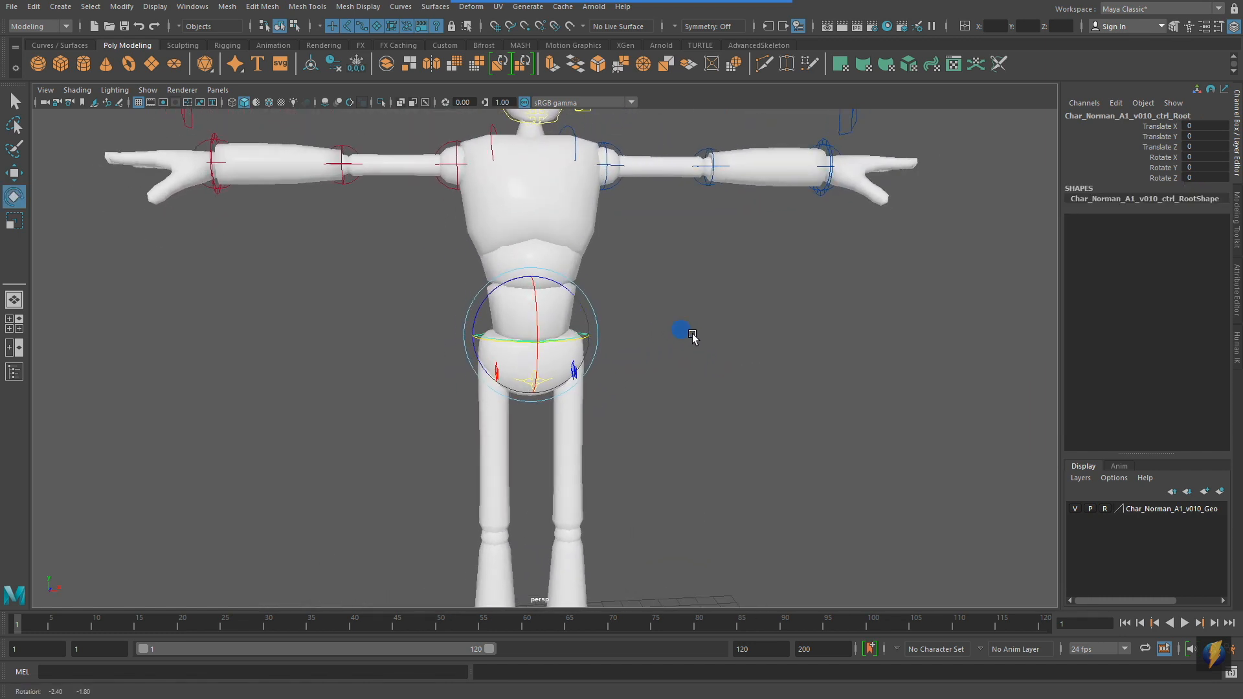
pyautogui.keyDown('alt'); pyautogui.moveTo(557, 283); pyautogui.dragTo(629, 338); pyautogui.keyUp('alt')
pyautogui.keyDown('alt'); pyautogui.moveTo(628, 338); pyautogui.dragTo(781, 358, button='right'); pyautogui.keyUp('alt')
pyautogui.keyDown('alt'); pyautogui.moveTo(789, 355); pyautogui.dragTo(759, 362); pyautogui.keyUp('alt')
pyautogui.click(668, 25)
pyautogui.moveTo(894, 311); pyautogui.dragTo(754, 390)
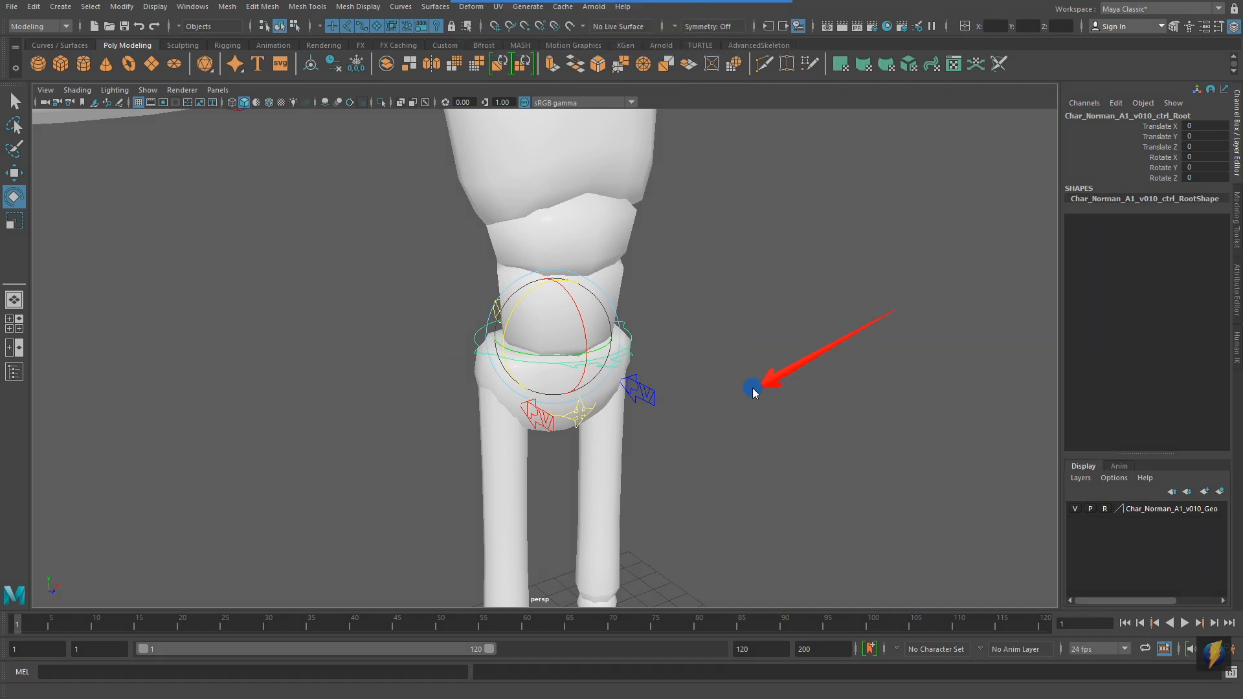
# Try rotating the pelvis's hip control to about Rotate Z 47.287 and then about another axis, undoing both rotations
pyautogui.click(611, 423)
pyautogui.keyDown('alt'); pyautogui.moveTo(573, 433); pyautogui.dragTo(627, 430); pyautogui.keyUp('alt')
pyautogui.keyDown('alt'); pyautogui.moveTo(696, 415); pyautogui.dragTo(682, 403, button='right'); pyautogui.keyUp('alt')
pyautogui.keyDown('alt'); pyautogui.moveTo(682, 403); pyautogui.dragTo(663, 354, button='middle'); pyautogui.keyUp('alt')
pyautogui.moveTo(593, 273); pyautogui.dragTo(613, 318)
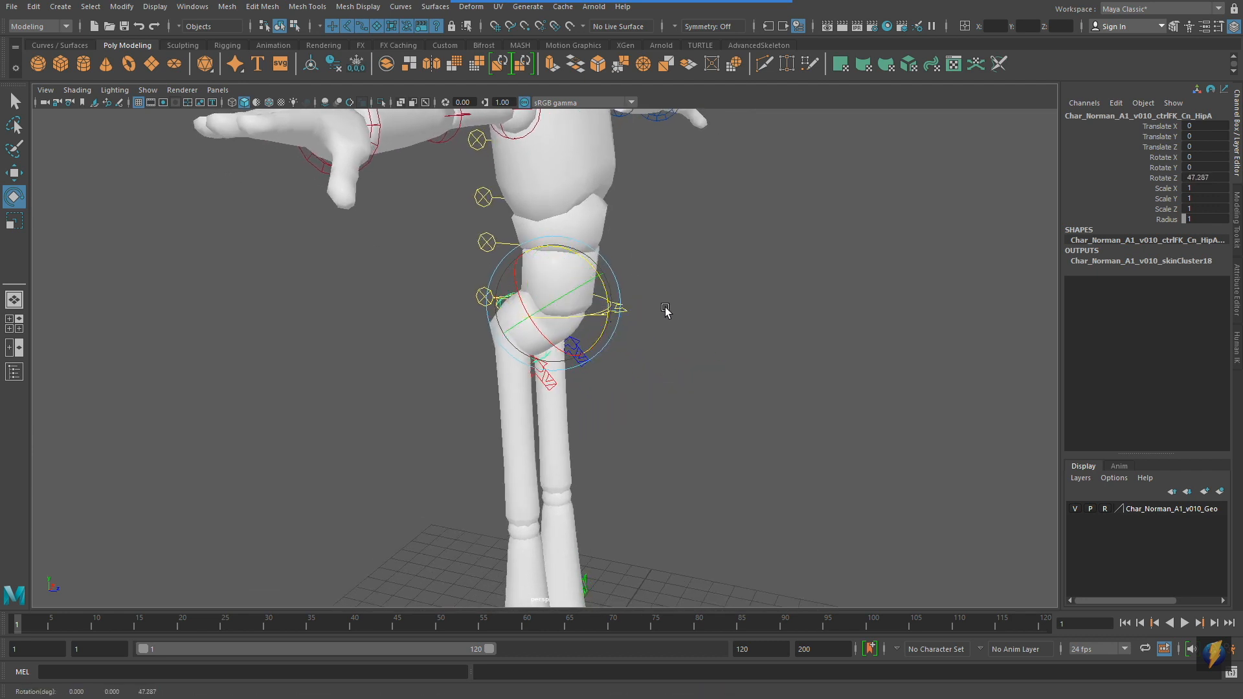
pyautogui.hotkey('ctrl', 'z')
pyautogui.keyDown('alt'); pyautogui.moveTo(693, 307); pyautogui.dragTo(593, 304); pyautogui.keyUp('alt')
pyautogui.moveTo(547, 255); pyautogui.dragTo(528, 279)
pyautogui.hotkey('ctrl', 'z')
# Try moving the hip control down to about Translate Y -2.363 and undo the move
pyautogui.press('w')
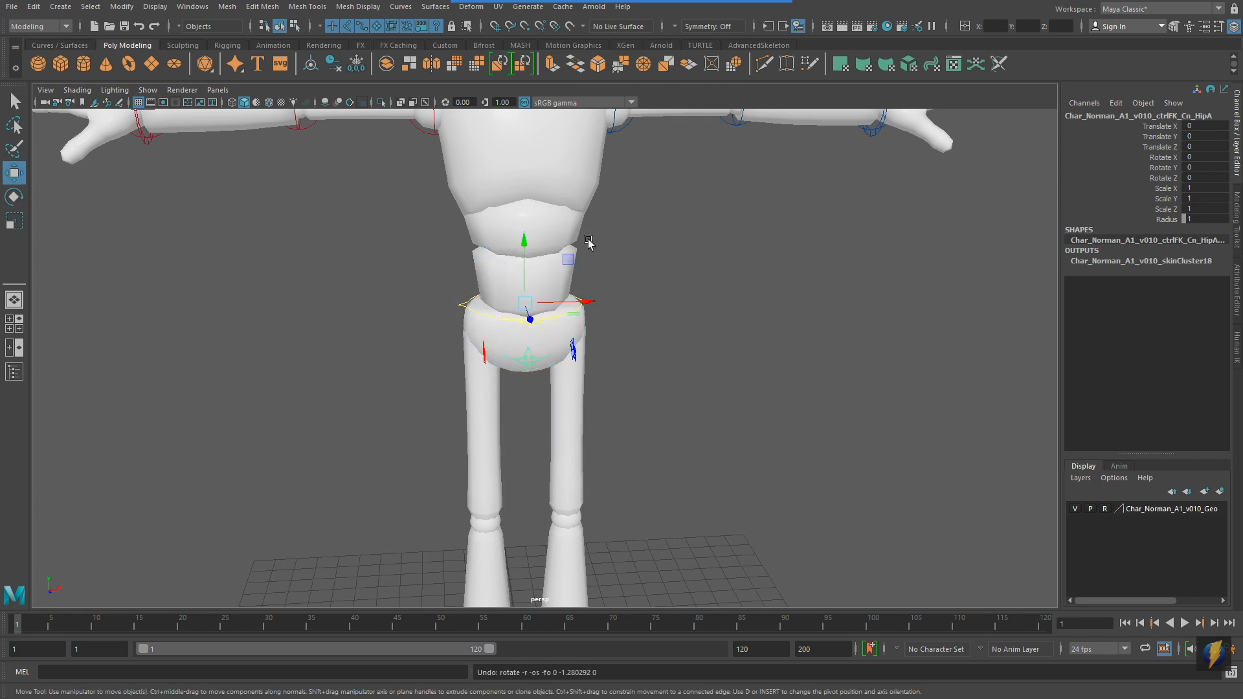
pyautogui.moveTo(528, 245); pyautogui.dragTo(498, 314)
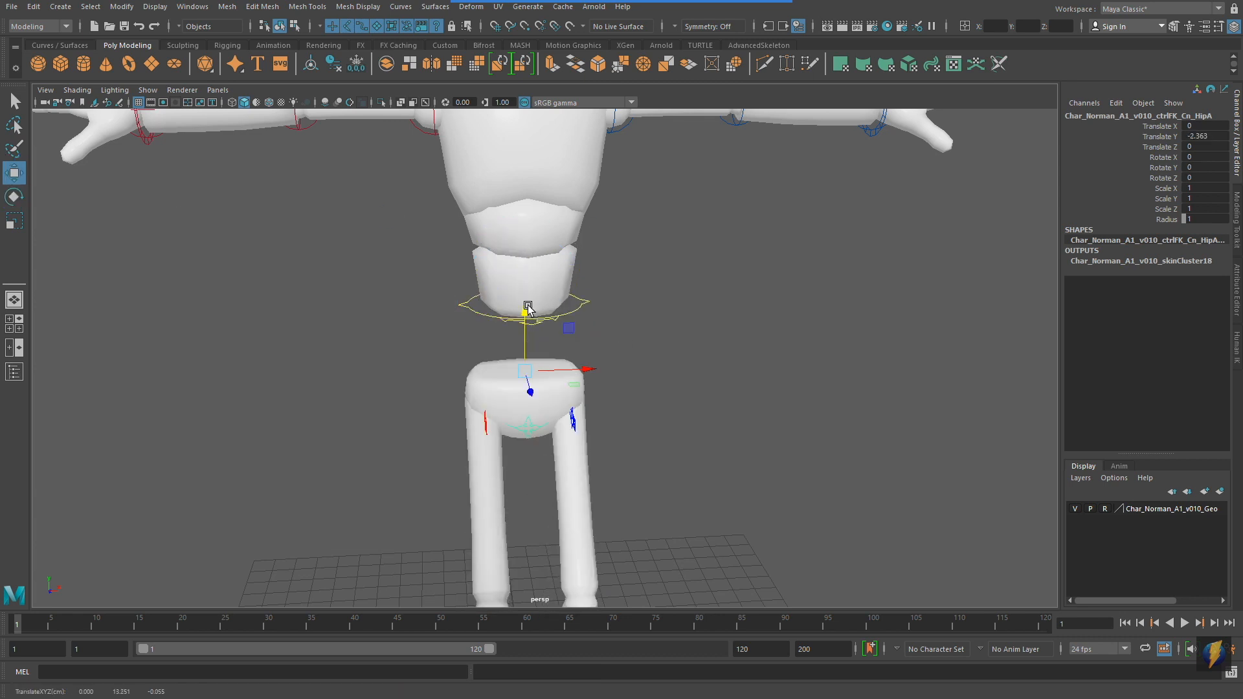
pyautogui.hotkey('ctrl', 'z')
# Return to the Rotate tool and try one more rotation of the hip control, undoing it
pyautogui.keyDown('alt'); pyautogui.moveTo(666, 375); pyautogui.dragTo(692, 371); pyautogui.keyUp('alt')
pyautogui.press('r')
pyautogui.press('e')
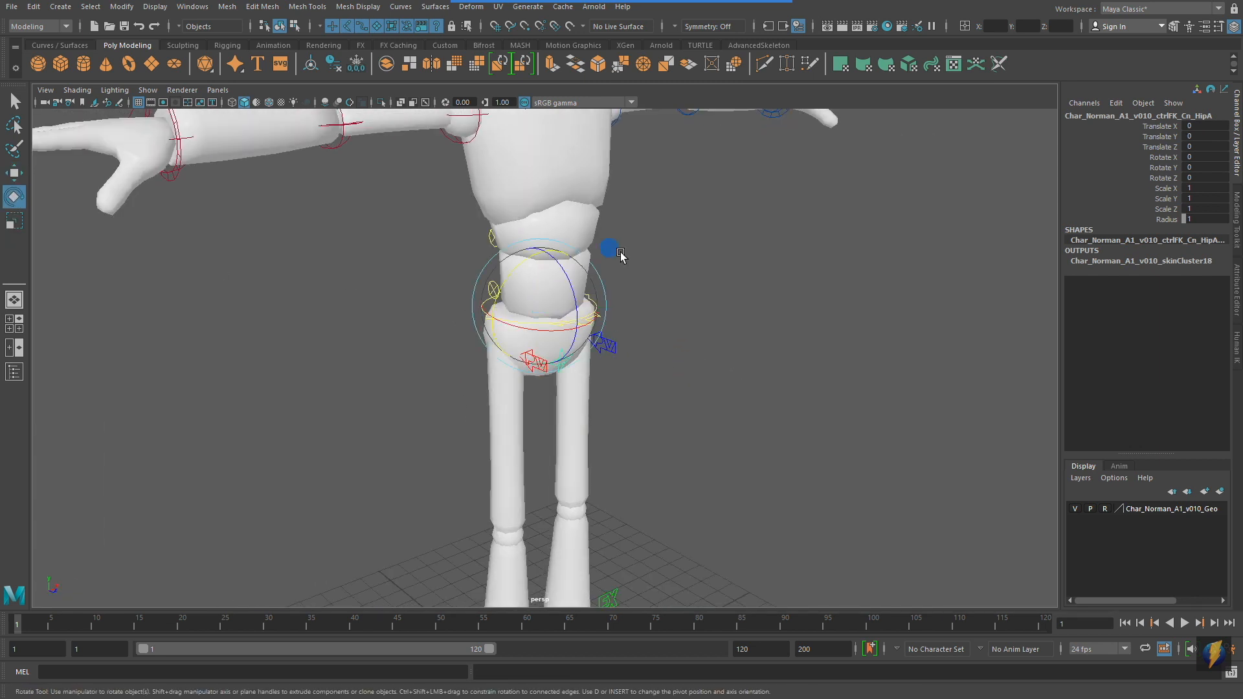
pyautogui.keyDown('alt'); pyautogui.moveTo(615, 255); pyautogui.dragTo(622, 253); pyautogui.keyUp('alt')
pyautogui.moveTo(543, 267); pyautogui.dragTo(496, 268)
pyautogui.hotkey('ctrl', 'z')
# Try rotating the root control at the waist to about Rotate Z -13.251 and undo it
pyautogui.keyDown('alt'); pyautogui.moveTo(677, 278); pyautogui.dragTo(647, 292); pyautogui.keyUp('alt')
pyautogui.click(733, 285)
pyautogui.click(590, 300)
pyautogui.moveTo(570, 290)
pyautogui.mouseDown()
pyautogui.moveTo(597, 305)
pyautogui.moveTo(556, 303)
pyautogui.moveTo(580, 304)
pyautogui.mouseUp()
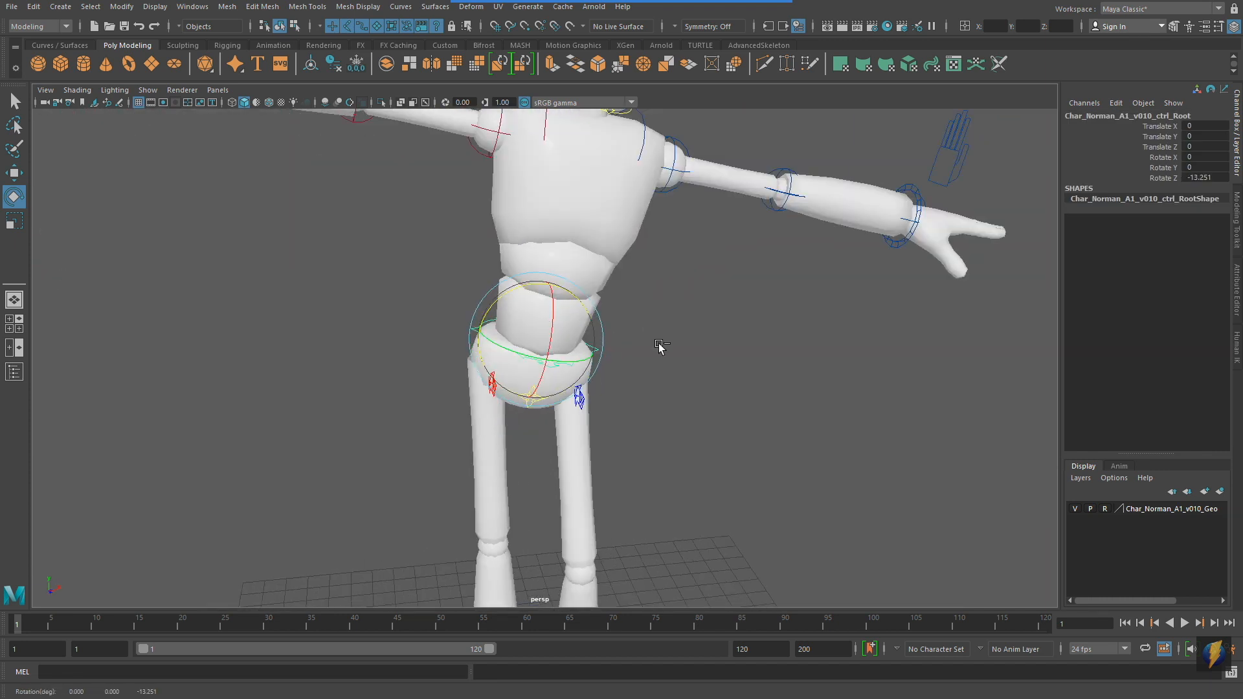
pyautogui.hotkey('ctrl', 'z')
# Reselect the hip control and examine the column of spine controls behind the character's back in side view
pyautogui.keyDown('alt'); pyautogui.moveTo(646, 348); pyautogui.dragTo(708, 353); pyautogui.keyUp('alt')
pyautogui.click(708, 353)
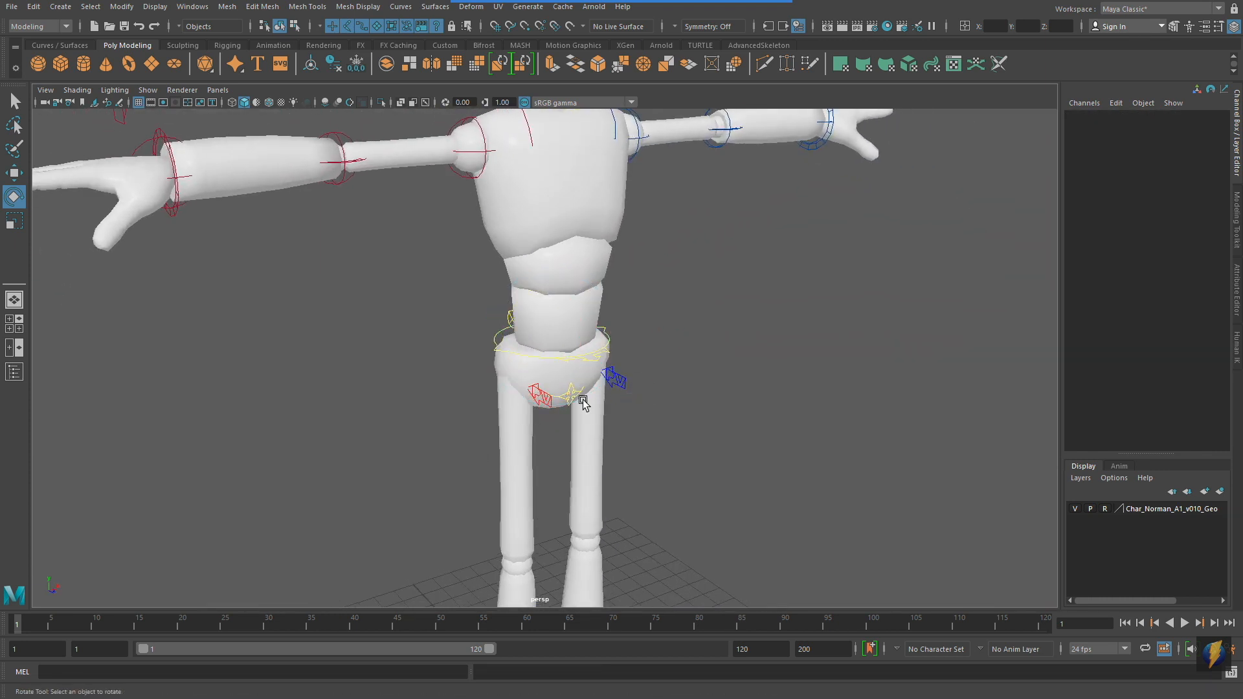
pyautogui.click(569, 400)
pyautogui.keyDown('alt'); pyautogui.moveTo(650, 408); pyautogui.dragTo(636, 383); pyautogui.keyUp('alt')
pyautogui.keyDown('alt'); pyautogui.moveTo(818, 333); pyautogui.dragTo(597, 312, button='right'); pyautogui.keyUp('alt')
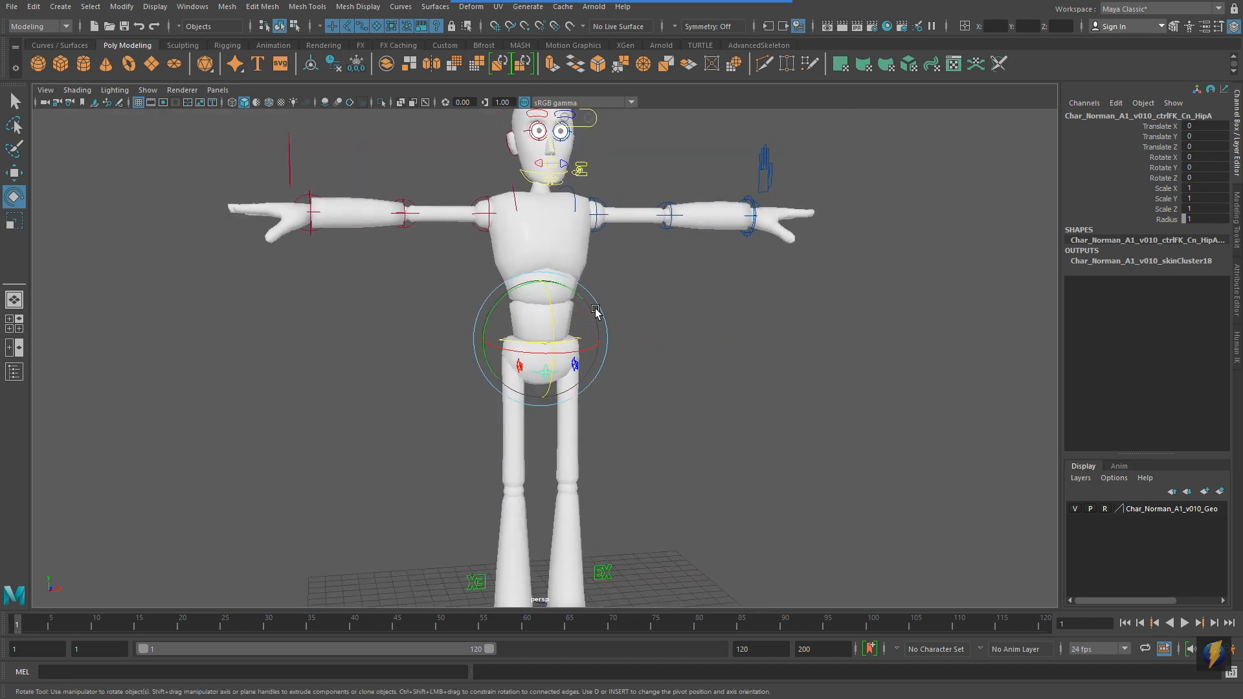
pyautogui.keyDown('alt'); pyautogui.moveTo(526, 325); pyautogui.dragTo(528, 355, button='middle'); pyautogui.keyUp('alt')
pyautogui.keyDown('alt'); pyautogui.moveTo(528, 355); pyautogui.dragTo(641, 355); pyautogui.keyUp('alt')
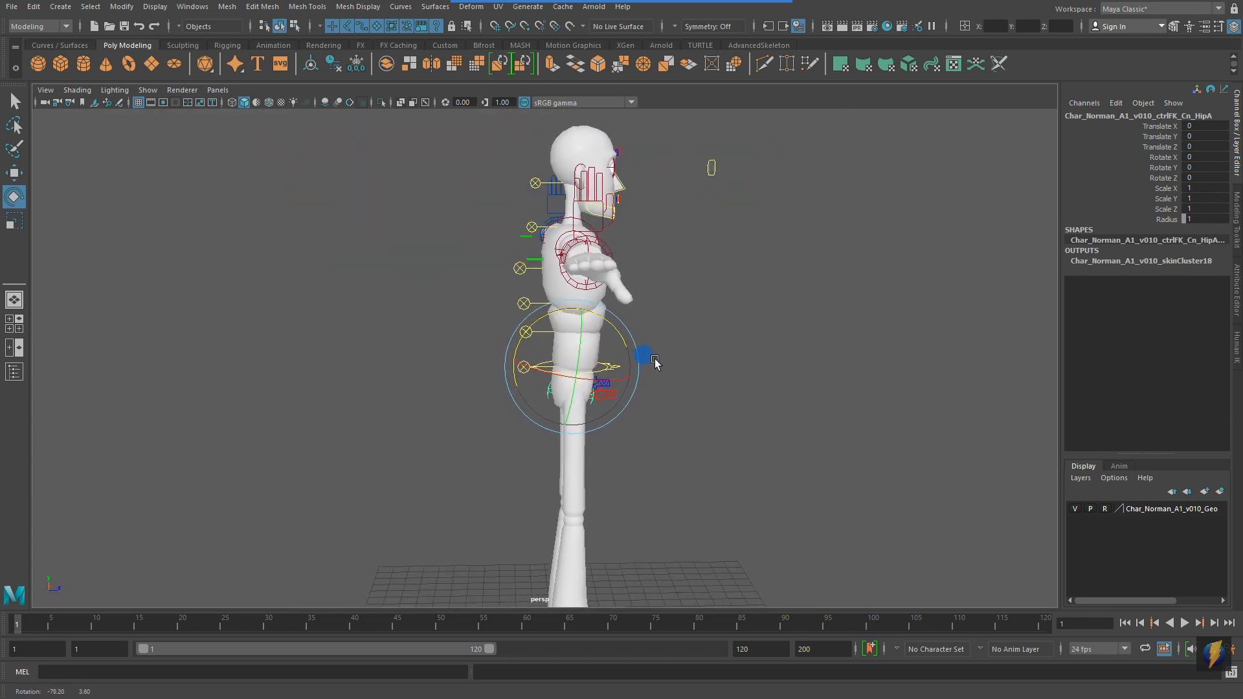
pyautogui.moveTo(711, 28)
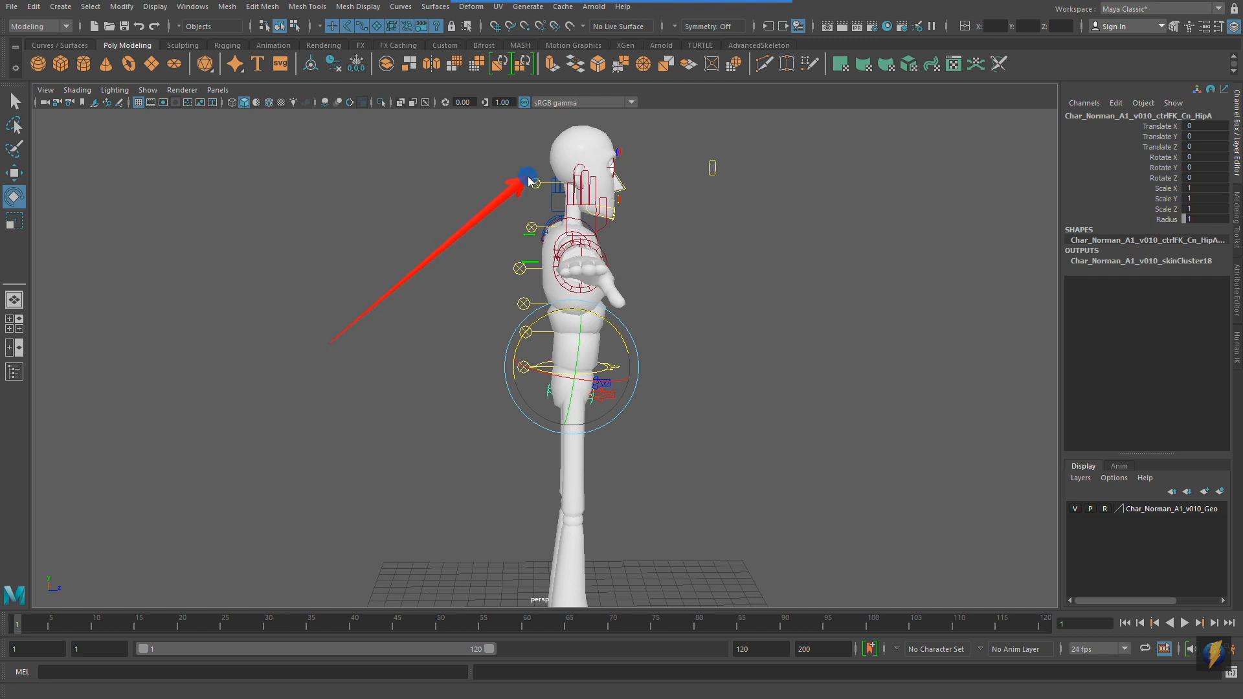
pyautogui.moveTo(530, 188); pyautogui.dragTo(564, 187)
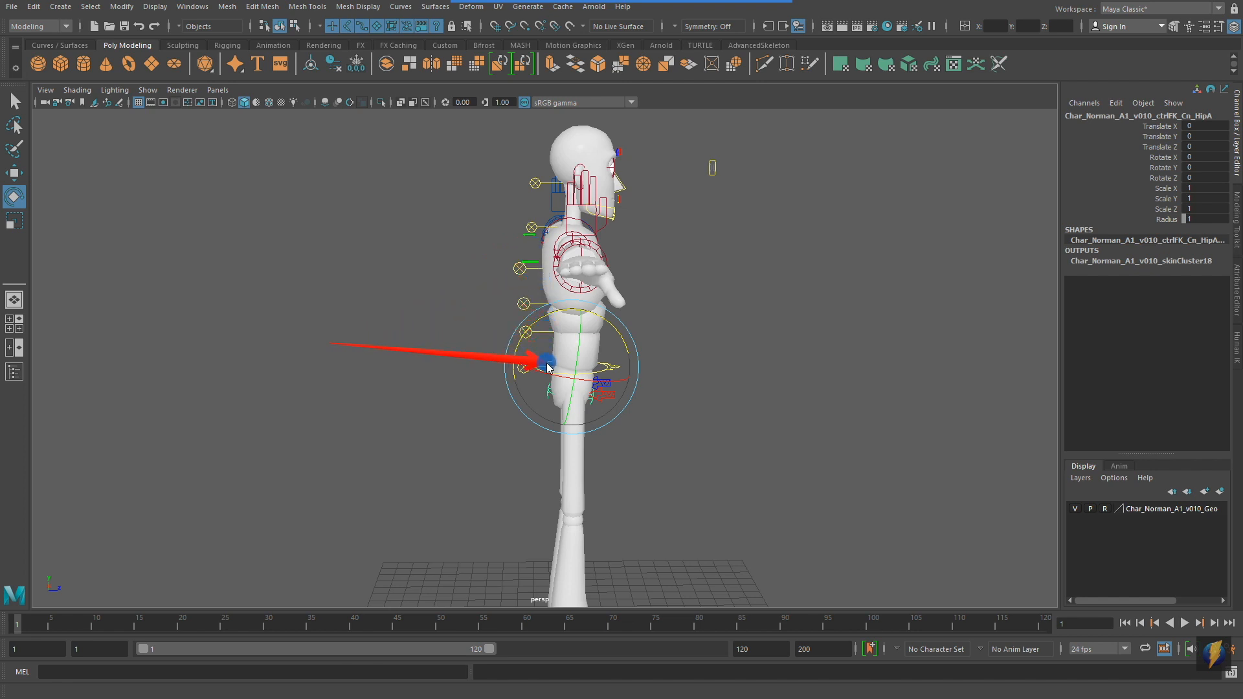
pyautogui.moveTo(472, 363); pyautogui.dragTo(476, 364)
# Try bending the torso with the lowest spine control and undo the rotation
pyautogui.moveTo(792, 300)
pyautogui.keyDown('alt'); pyautogui.mouseDown()
pyautogui.moveTo(735, 309)
pyautogui.moveTo(772, 300)
pyautogui.moveTo(785, 278)
pyautogui.moveTo(686, 297)
pyautogui.mouseUp(); pyautogui.keyUp('alt')
pyautogui.click(772, 303)
pyautogui.click(519, 367)
pyautogui.moveTo(619, 315)
pyautogui.mouseDown()
pyautogui.moveTo(647, 332)
pyautogui.moveTo(603, 329)
pyautogui.mouseUp()
pyautogui.hotkey('ctrl', 'z')
# Try bending the torso with the second spine control from the waist, undo the rotation and clear the selection
pyautogui.moveTo(625, 373); pyautogui.dragTo(782, 347)
pyautogui.click(610, 322)
pyautogui.click(592, 308)
pyautogui.keyDown('alt'); pyautogui.moveTo(597, 311); pyautogui.dragTo(579, 312); pyautogui.keyUp('alt')
pyautogui.moveTo(681, 271); pyautogui.dragTo(663, 261)
pyautogui.hotkey('ctrl', 'z')
pyautogui.keyDown('alt'); pyautogui.moveTo(760, 327); pyautogui.dragTo(706, 311); pyautogui.keyUp('alt')
pyautogui.hotkey('ctrl', 'z')
pyautogui.click(706, 311)
# Try rotating the third spine control, SpineC, in two directions, undoing both rotations and clearing the selection
pyautogui.click(586, 277)
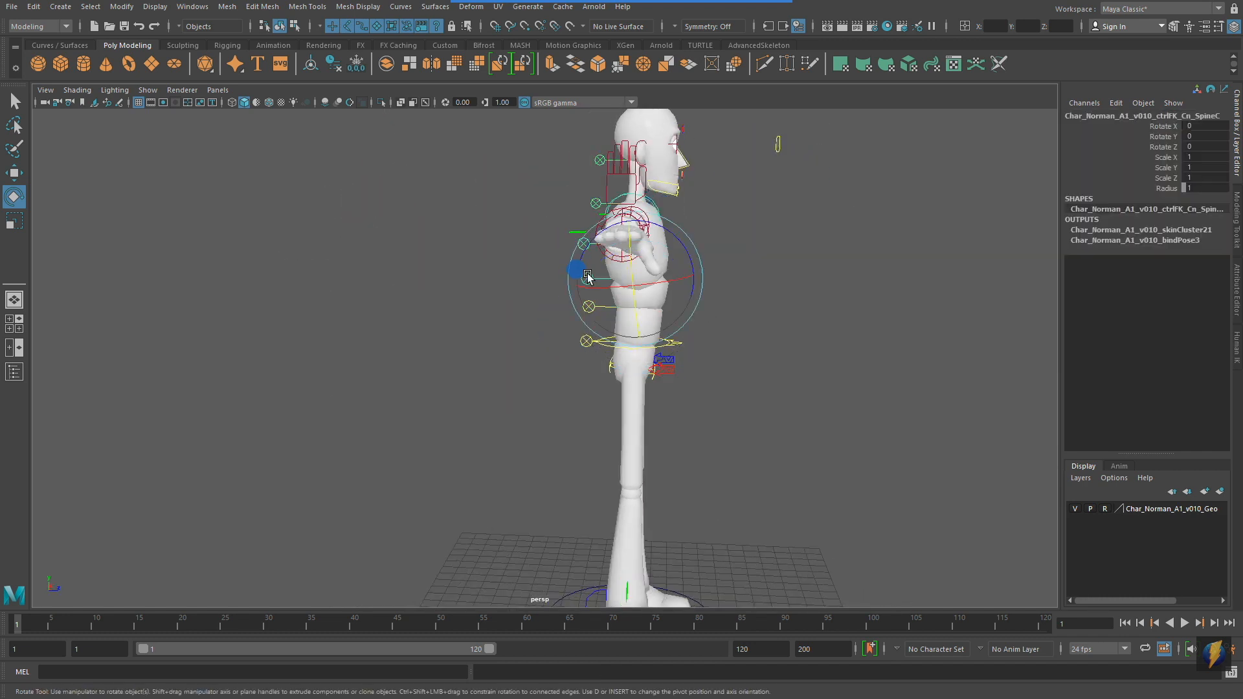
pyautogui.moveTo(632, 251)
pyautogui.mouseDown()
pyautogui.moveTo(619, 269)
pyautogui.moveTo(638, 264)
pyautogui.mouseUp()
pyautogui.hotkey('ctrl', 'z')
pyautogui.keyDown('alt'); pyautogui.moveTo(723, 262); pyautogui.dragTo(594, 267); pyautogui.keyUp('alt')
pyautogui.moveTo(628, 307); pyautogui.dragTo(588, 311)
pyautogui.hotkey('ctrl', 'z')
pyautogui.keyDown('alt'); pyautogui.moveTo(539, 377); pyautogui.dragTo(647, 365); pyautogui.keyUp('alt')
pyautogui.click(745, 345)
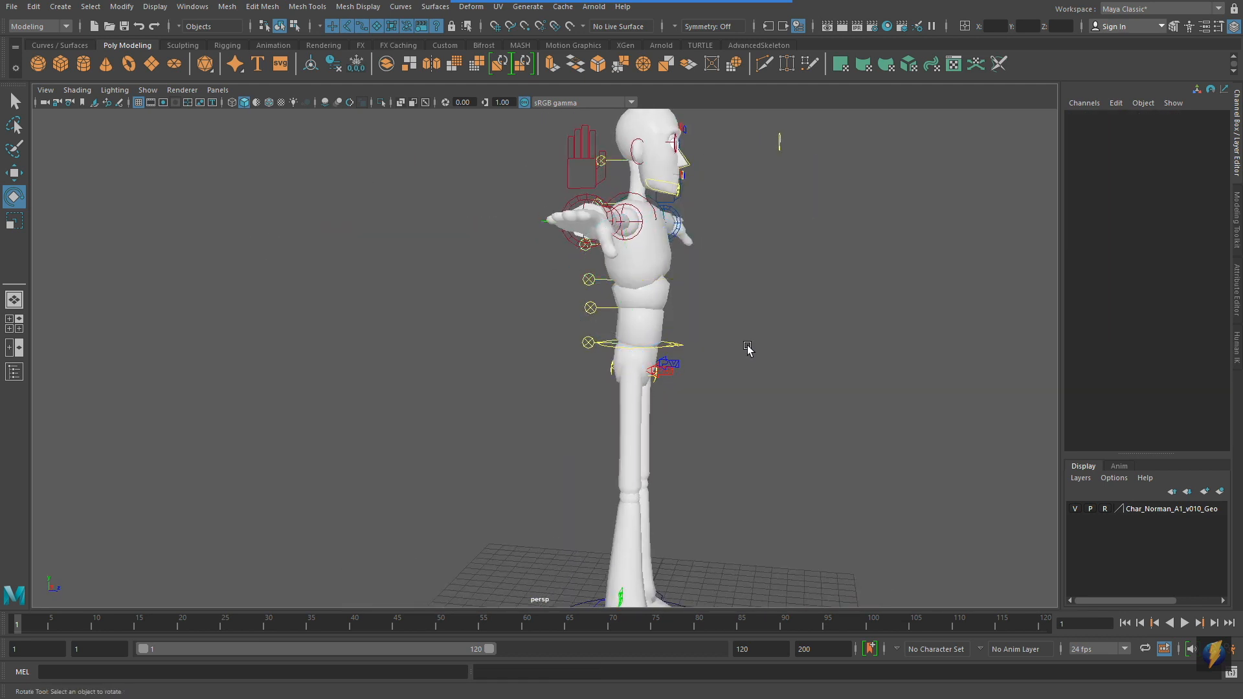
# Select the lowest spine control again and try rotating it about -21.6 degrees around X, undoing the rotation
pyautogui.keyDown('alt'); pyautogui.moveTo(501, 358); pyautogui.dragTo(634, 358, button='right'); pyautogui.keyUp('alt')
pyautogui.click(593, 259)
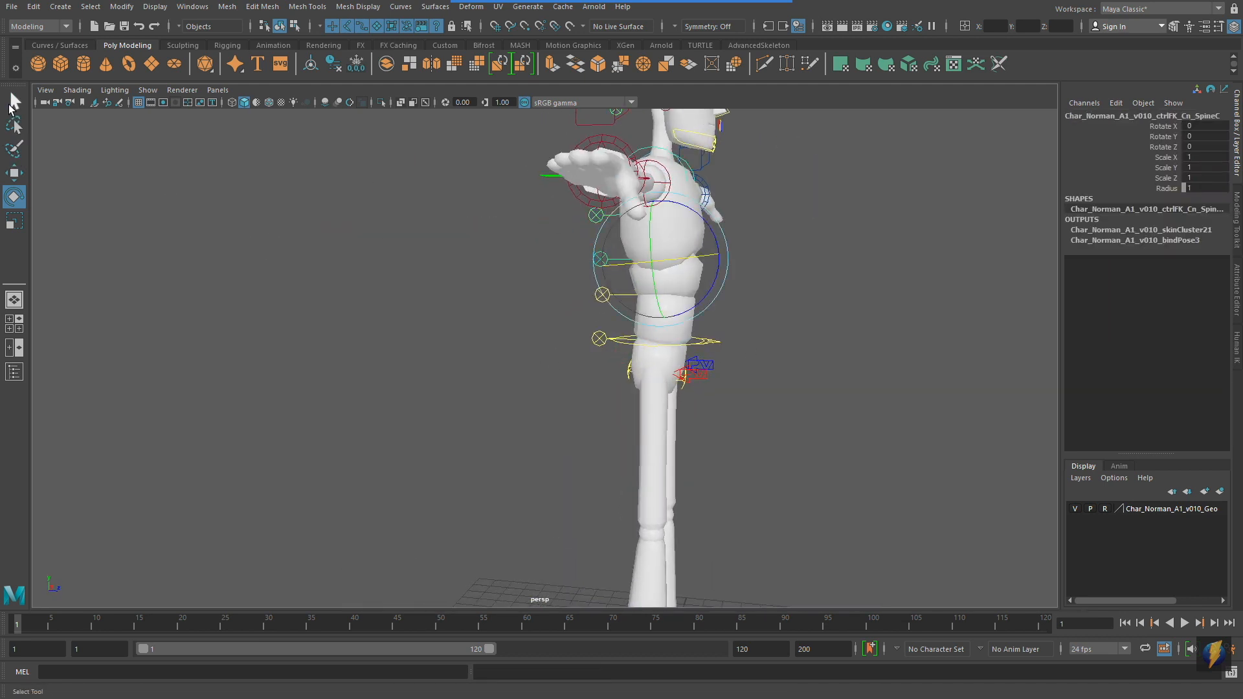
pyautogui.click(13, 103)
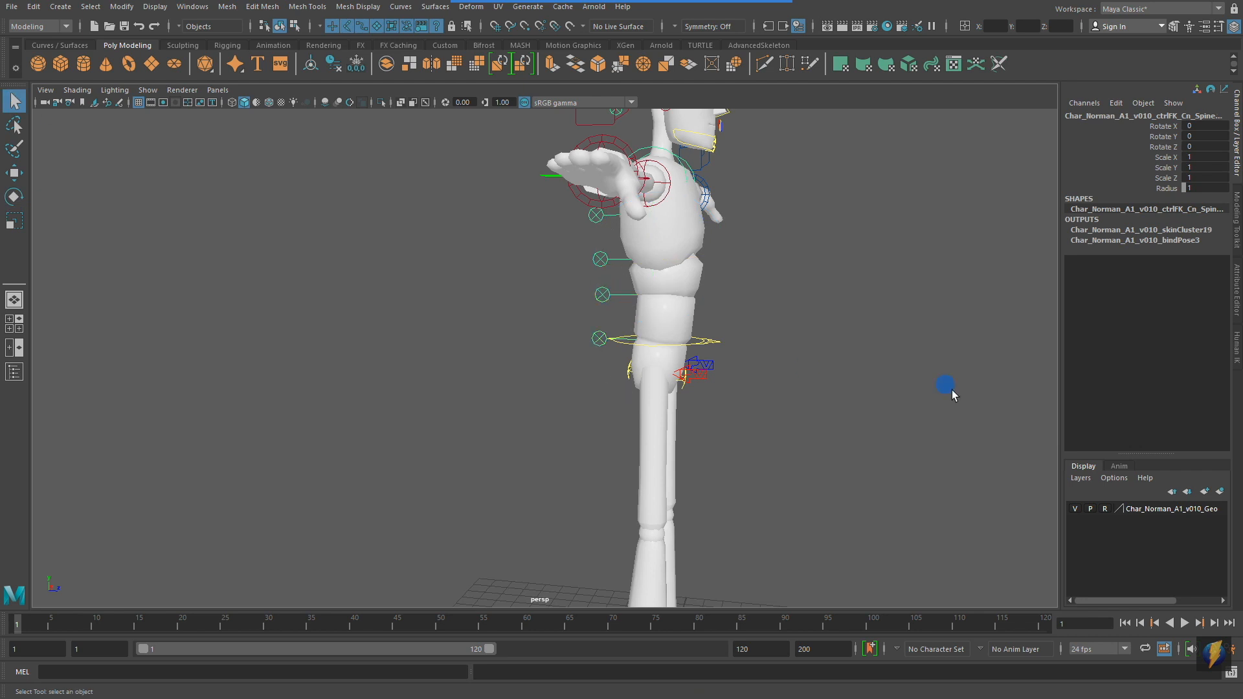
pyautogui.click(21, 200)
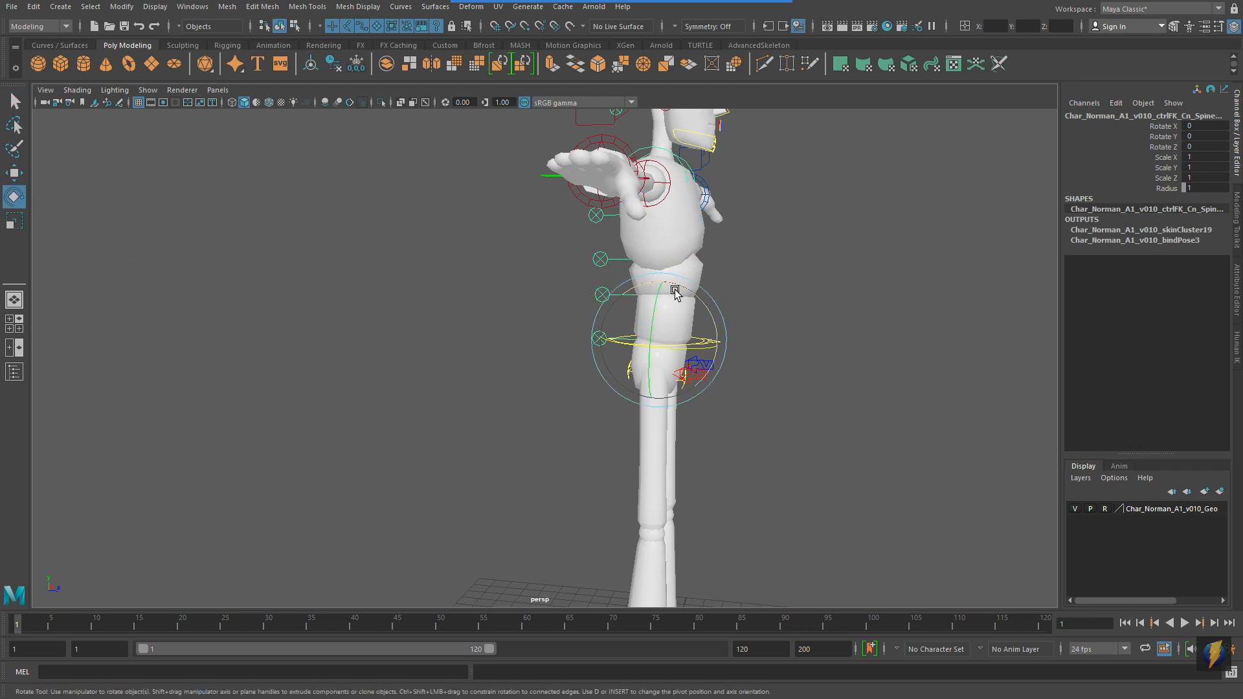
pyautogui.moveTo(709, 360); pyautogui.dragTo(797, 338)
pyautogui.hotkey('ctrl', 'z')
# Try further rotations of the spine controls from the front and the side, undoing them
pyautogui.moveTo(705, 346); pyautogui.dragTo(629, 391)
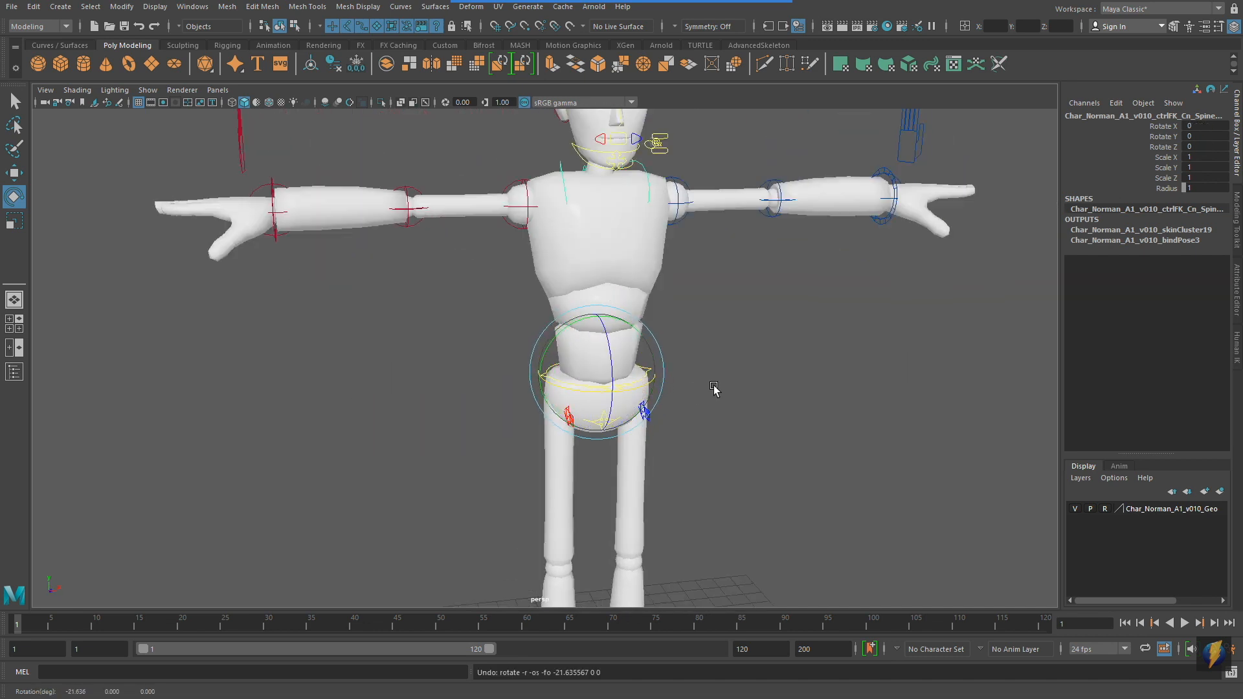
pyautogui.moveTo(597, 330); pyautogui.dragTo(563, 329)
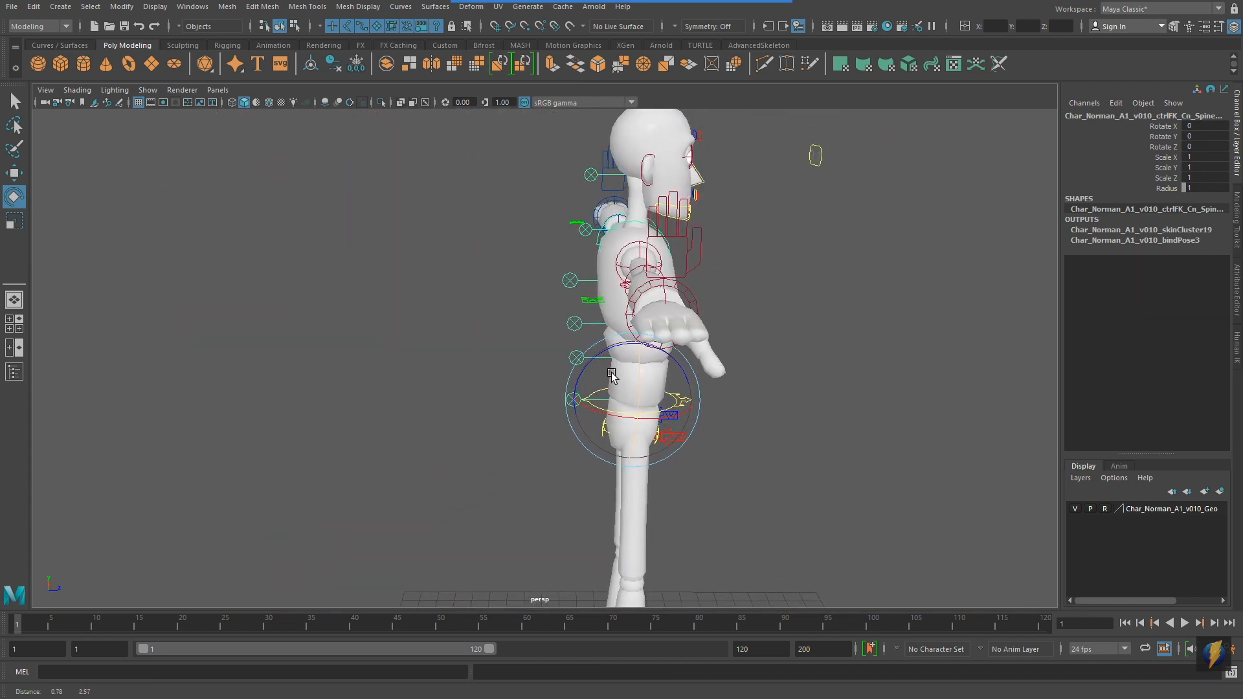
pyautogui.moveTo(591, 283); pyautogui.dragTo(705, 263)
pyautogui.hotkey('ctrl', 'z')
pyautogui.hotkey('ctrl', 'z')
# Try out the control at the base of the neck, undo the change and clear the selection
pyautogui.click(580, 230)
pyautogui.hotkey('ctrl', 'z')
pyautogui.keyDown('alt'); pyautogui.moveTo(803, 276); pyautogui.dragTo(797, 312); pyautogui.keyUp('alt')
pyautogui.click(797, 311)
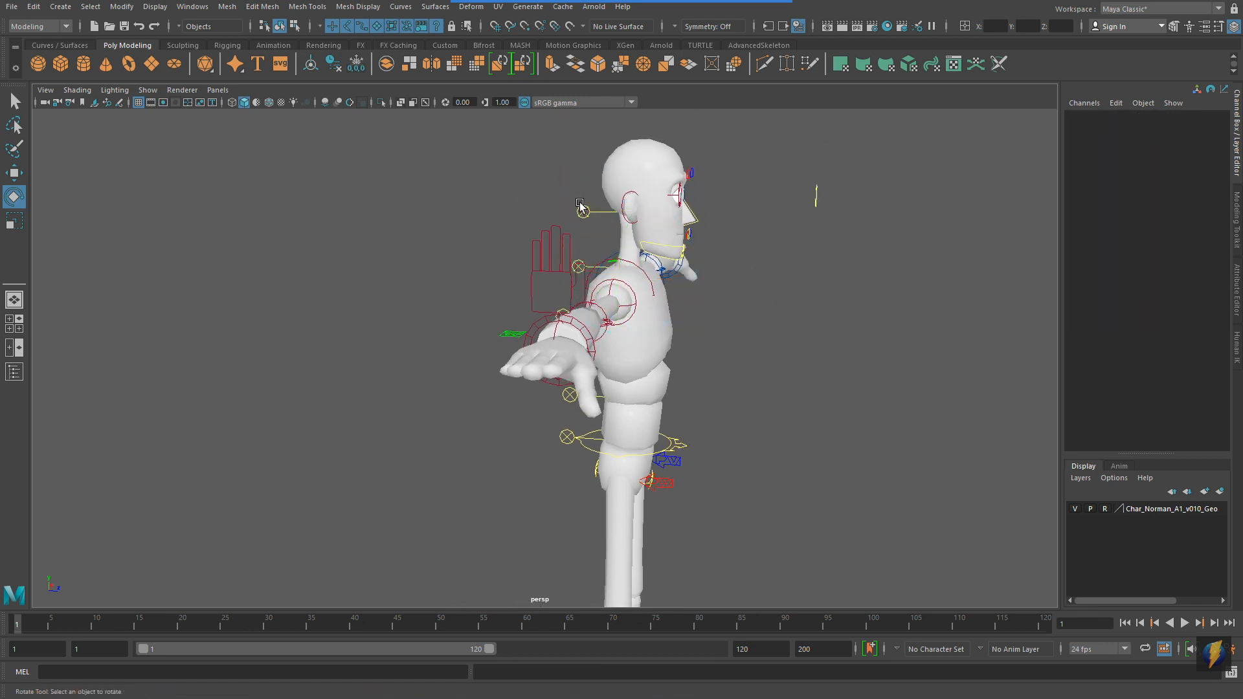
# Try rotating the head with the topmost spine control and undo the rotations
pyautogui.click(582, 209)
pyautogui.moveTo(681, 186); pyautogui.dragTo(638, 163)
pyautogui.hotkey('ctrl', 'z')
pyautogui.keyDown('alt'); pyautogui.moveTo(777, 251); pyautogui.dragTo(650, 239); pyautogui.keyUp('alt')
pyautogui.hotkey('ctrl', 'z')
pyautogui.hotkey('ctrl', 'z')
# Try moving the head control, SpineF, upwards to stretch the neck and undo the move
pyautogui.keyDown('alt'); pyautogui.moveTo(908, 383); pyautogui.dragTo(677, 408, button='right'); pyautogui.keyUp('alt')
pyautogui.keyDown('alt'); pyautogui.moveTo(687, 405); pyautogui.dragTo(687, 340, button='middle'); pyautogui.keyUp('alt')
pyautogui.keyDown('alt'); pyautogui.moveTo(641, 349); pyautogui.dragTo(536, 356); pyautogui.keyUp('alt')
pyautogui.press('w')
pyautogui.keyDown('alt'); pyautogui.moveTo(542, 338); pyautogui.dragTo(536, 390, button='middle'); pyautogui.keyUp('alt')
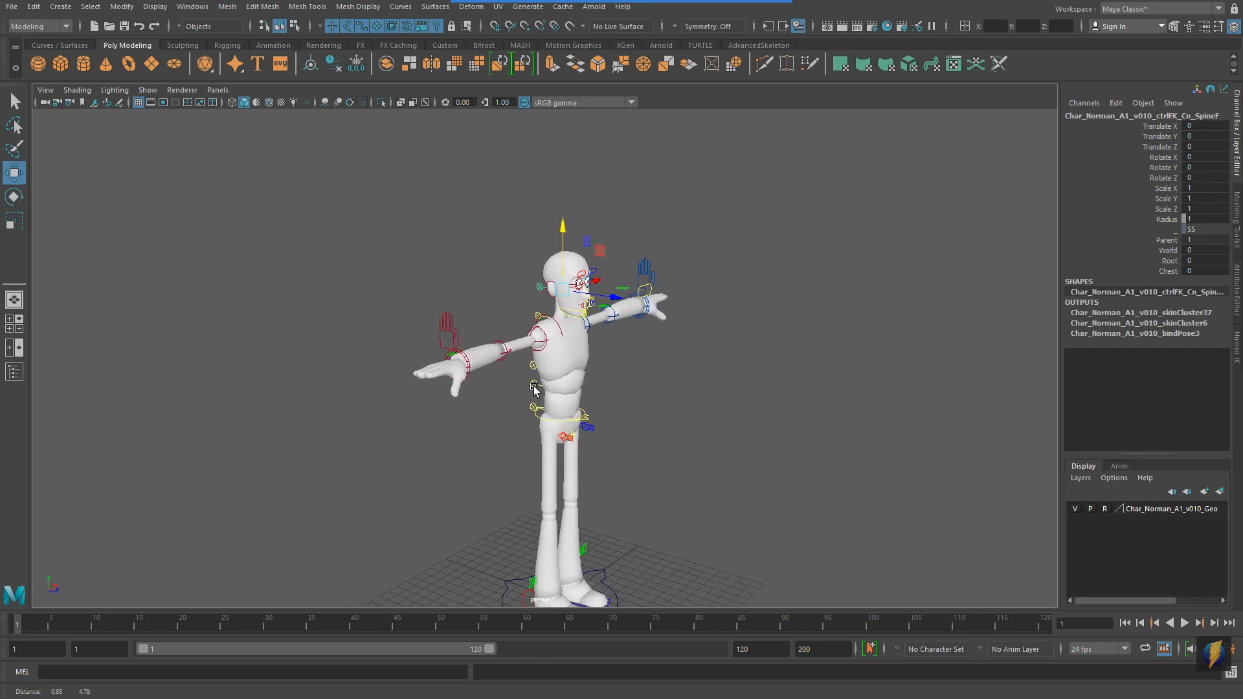
pyautogui.keyDown('alt'); pyautogui.moveTo(560, 382); pyautogui.dragTo(661, 371, button='right'); pyautogui.keyUp('alt')
pyautogui.moveTo(565, 216); pyautogui.dragTo(564, 135)
pyautogui.hotkey('ctrl', 'z')
# Try moving the control at the base of the neck upwards, undo the move and clear the selection
pyautogui.keyDown('alt'); pyautogui.moveTo(638, 355); pyautogui.dragTo(716, 344); pyautogui.keyUp('alt')
pyautogui.click(555, 302)
pyautogui.keyDown('alt'); pyautogui.moveTo(627, 298); pyautogui.dragTo(553, 290); pyautogui.keyUp('alt')
pyautogui.moveTo(587, 251); pyautogui.dragTo(587, 156)
pyautogui.hotkey('ctrl', 'z')
pyautogui.keyDown('alt'); pyautogui.moveTo(725, 337); pyautogui.dragTo(823, 340); pyautogui.keyUp('alt')
pyautogui.click(836, 331)
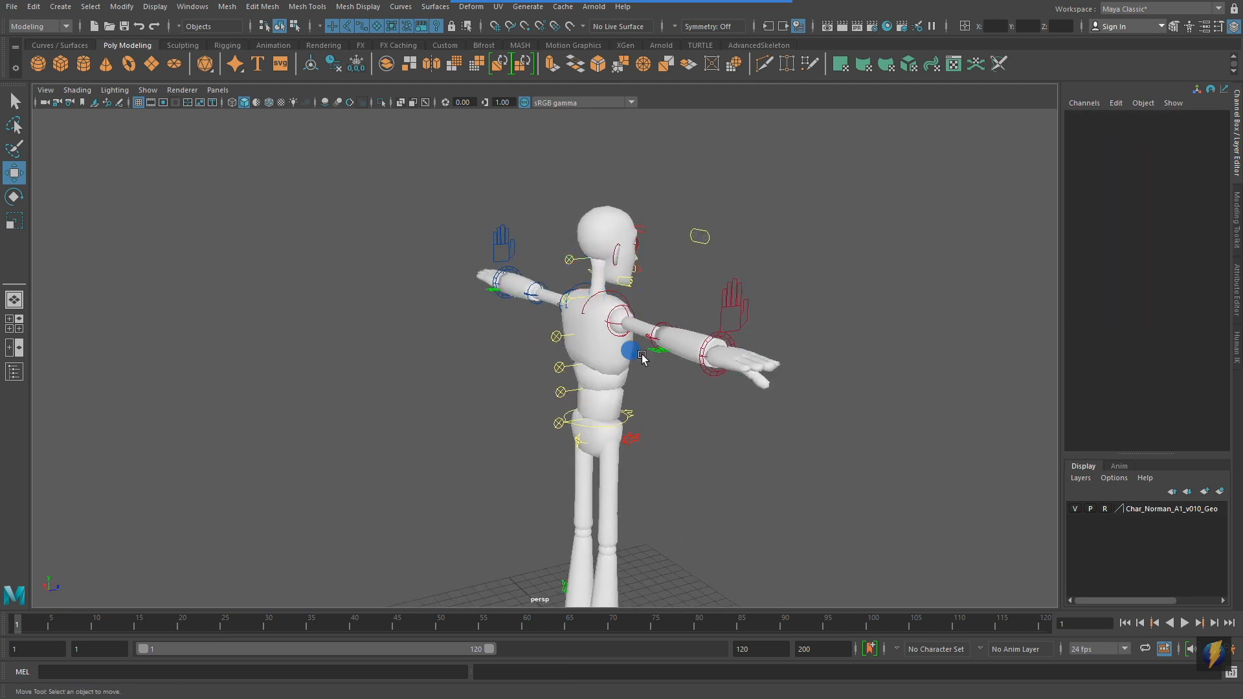
# Check the available attributes of the lower spine controls by selecting each one from SpineD down to SpineA
pyautogui.click(554, 338)
pyautogui.keyDown('alt'); pyautogui.moveTo(612, 330); pyautogui.dragTo(600, 328); pyautogui.keyUp('alt')
pyautogui.keyDown('alt'); pyautogui.moveTo(609, 332); pyautogui.dragTo(706, 349, button='right'); pyautogui.keyUp('alt')
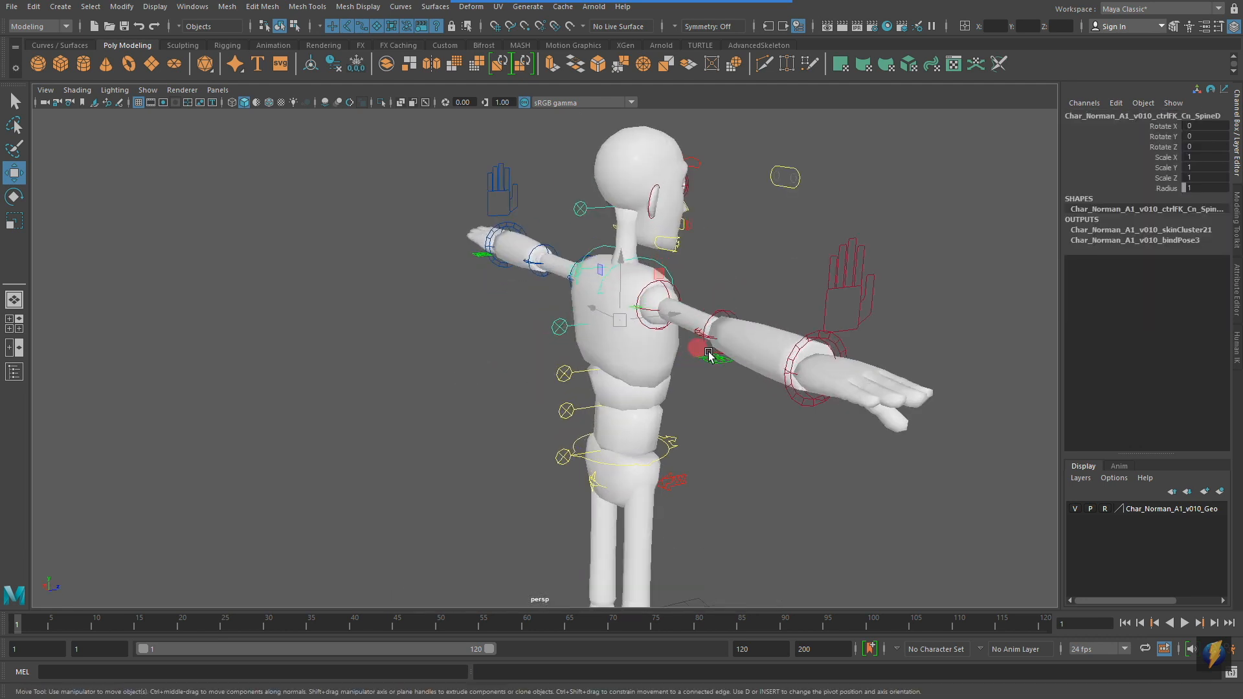
pyautogui.click(561, 372)
pyautogui.keyDown('alt'); pyautogui.moveTo(648, 341); pyautogui.dragTo(617, 316); pyautogui.keyUp('alt')
pyautogui.click(552, 406)
pyautogui.click(549, 451)
pyautogui.keyDown('alt'); pyautogui.moveTo(759, 381); pyautogui.dragTo(703, 356); pyautogui.keyUp('alt')
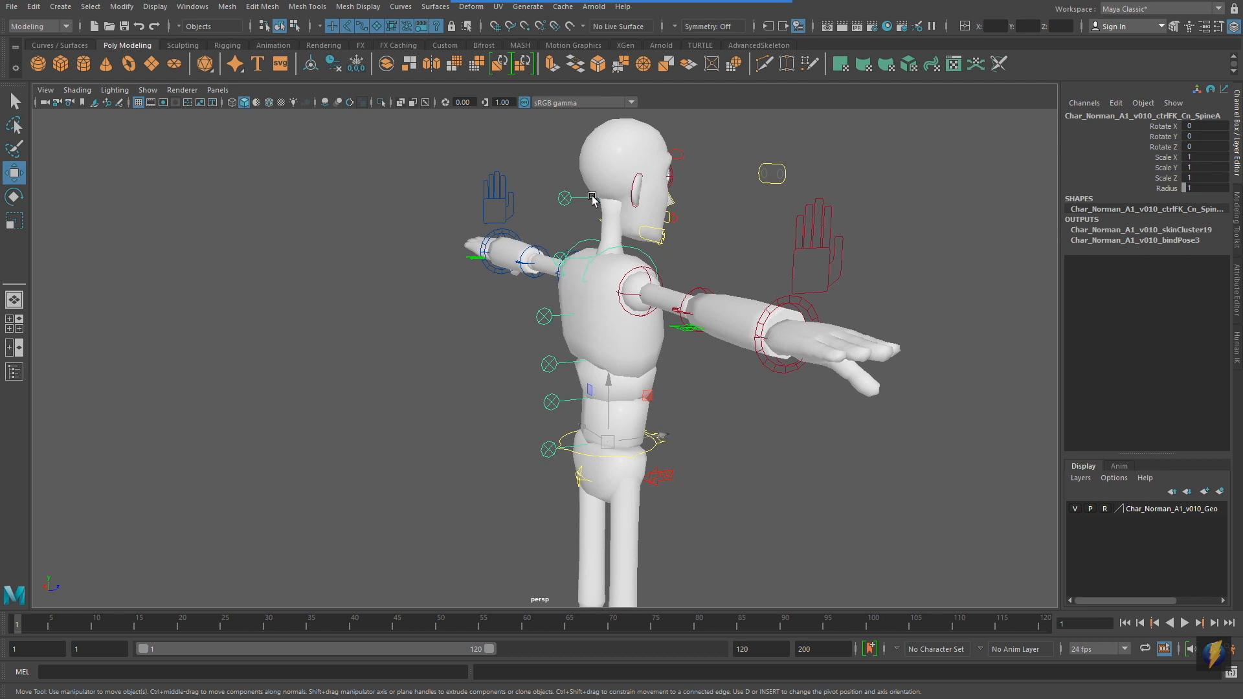
# Select the right arm's upper FK control at the shoulder in a front view of the character
pyautogui.keyDown('alt'); pyautogui.moveTo(887, 324); pyautogui.dragTo(727, 278); pyautogui.keyUp('alt')
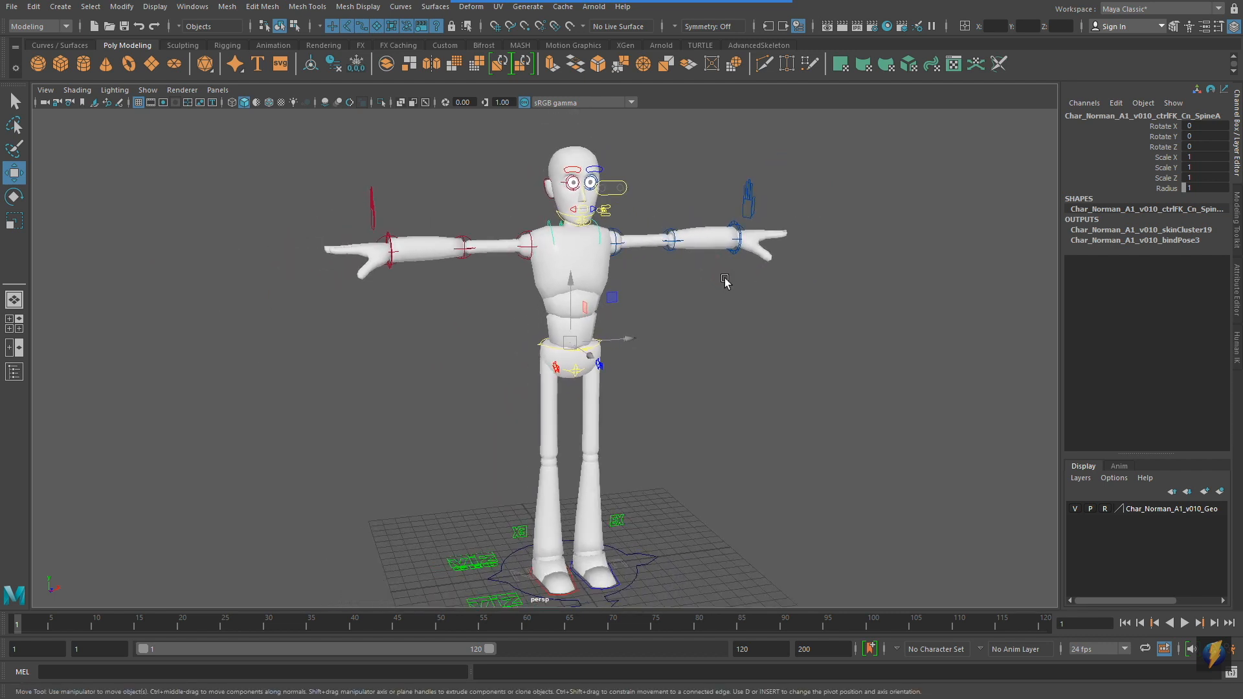
pyautogui.keyDown('alt'); pyautogui.moveTo(515, 263); pyautogui.dragTo(535, 274); pyautogui.keyUp('alt')
pyautogui.keyDown('alt'); pyautogui.moveTo(392, 297); pyautogui.dragTo(460, 299, button='right'); pyautogui.keyUp('alt')
pyautogui.keyDown('alt'); pyautogui.moveTo(447, 224); pyautogui.dragTo(470, 286, button='middle'); pyautogui.keyUp('alt')
pyautogui.keyDown('alt'); pyautogui.moveTo(395, 323); pyautogui.dragTo(453, 326, button='right'); pyautogui.keyUp('alt')
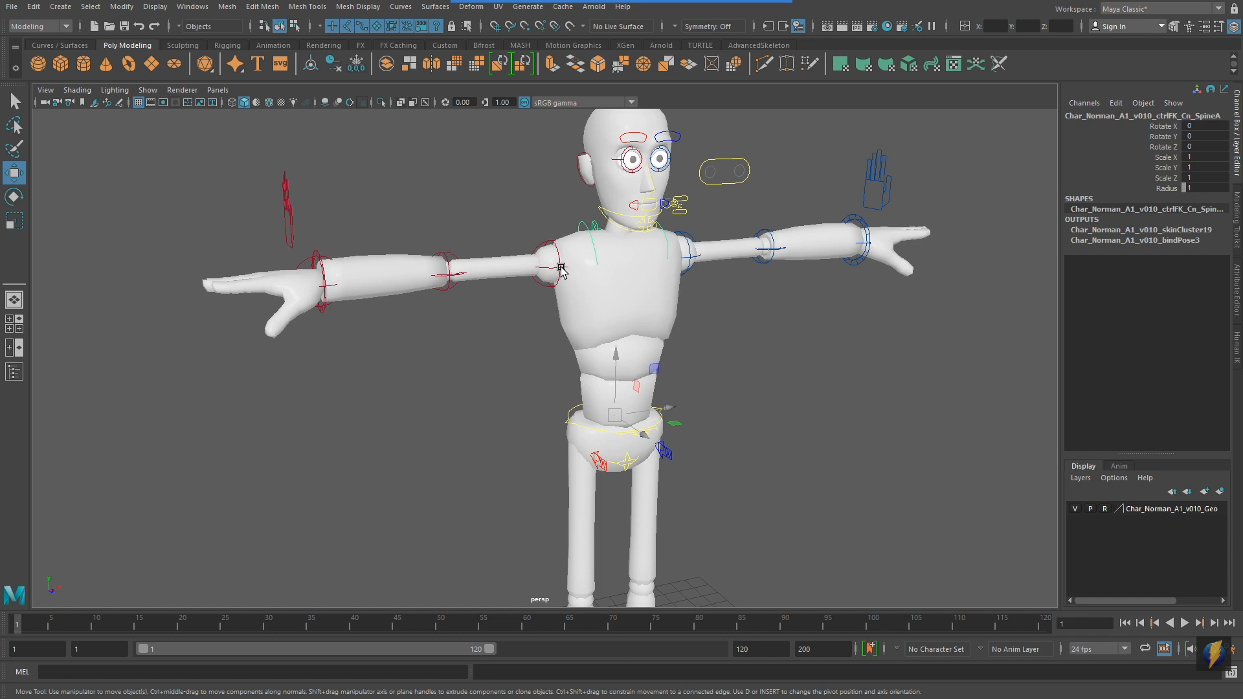
pyautogui.click(561, 268)
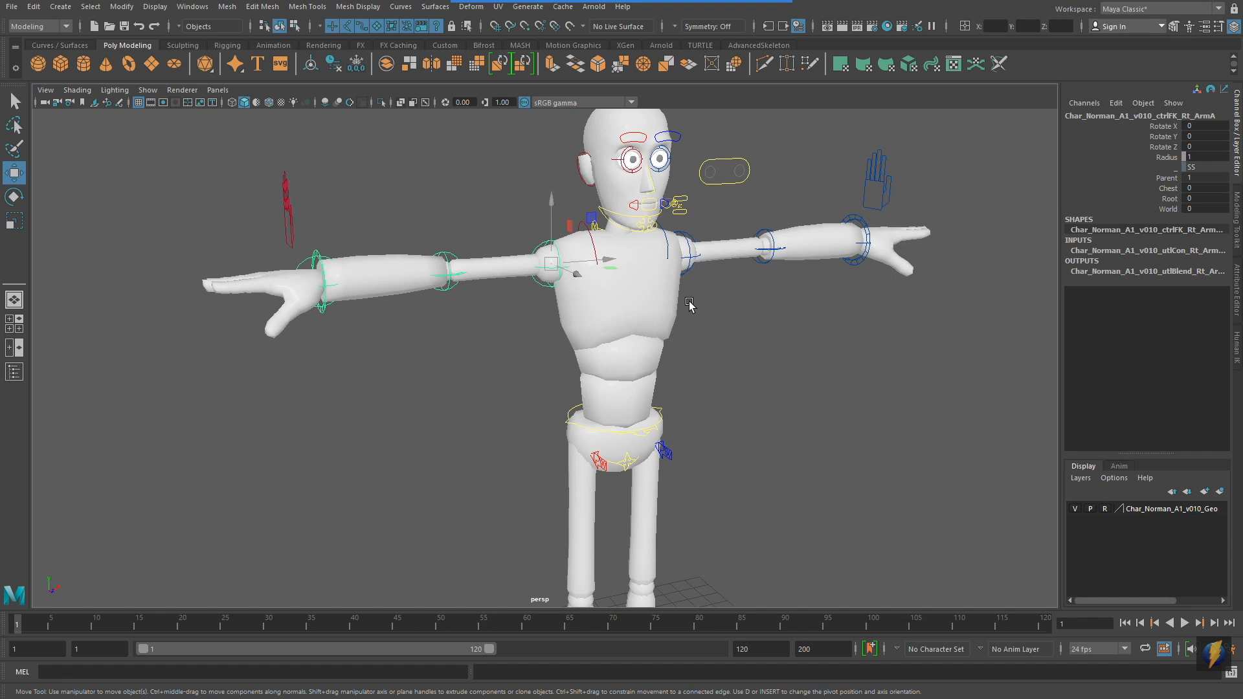
# Examine the foot controls on the legs and the FK controls along the right arm
pyautogui.keyDown('alt'); pyautogui.moveTo(802, 350); pyautogui.dragTo(793, 290, button='middle'); pyautogui.keyUp('alt')
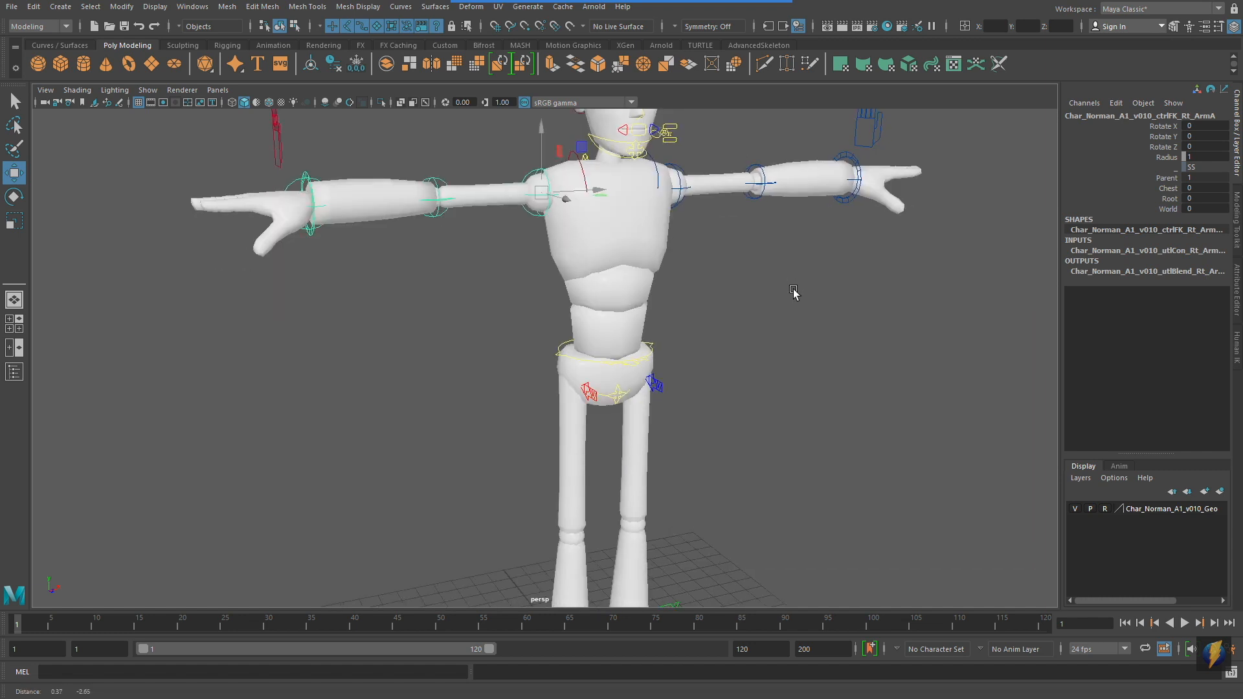
pyautogui.keyDown('alt'); pyautogui.moveTo(793, 290); pyautogui.dragTo(695, 367, button='right'); pyautogui.keyUp('alt')
pyautogui.keyDown('alt'); pyautogui.moveTo(628, 538); pyautogui.dragTo(638, 498, button='middle'); pyautogui.keyUp('alt')
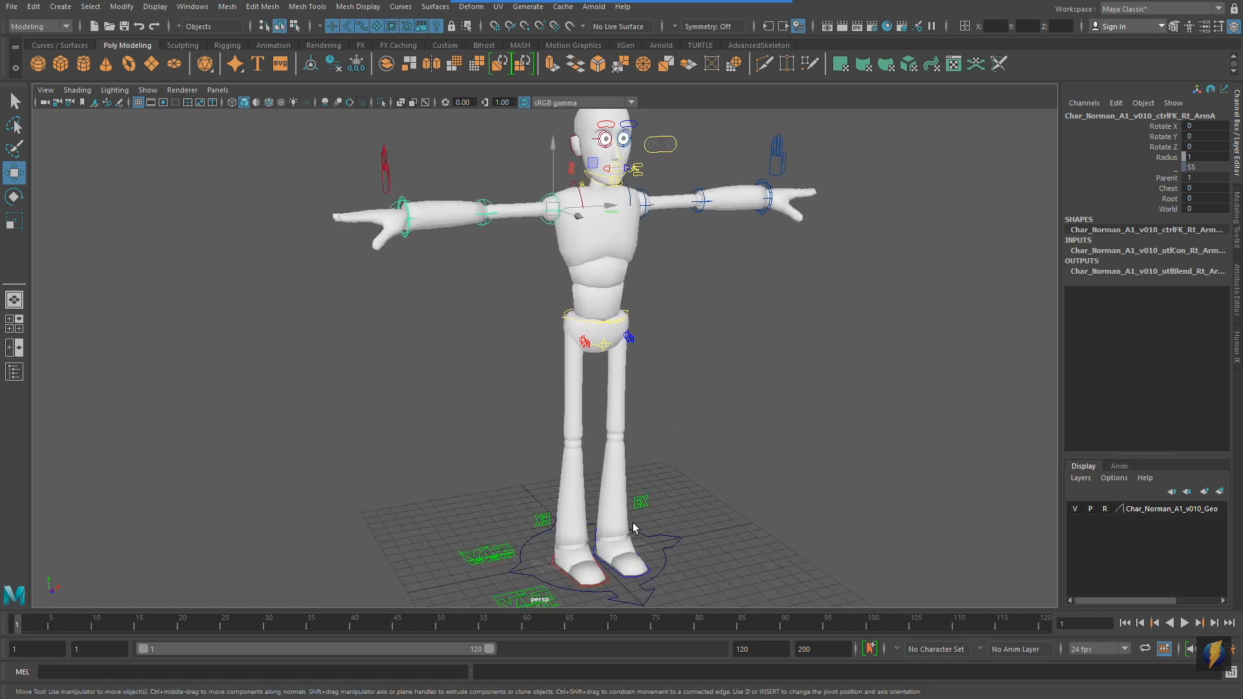
pyautogui.keyDown('alt'); pyautogui.moveTo(668, 323); pyautogui.dragTo(697, 391, button='middle'); pyautogui.keyUp('alt')
pyautogui.keyDown('alt'); pyautogui.moveTo(697, 391); pyautogui.dragTo(787, 412, button='right'); pyautogui.keyUp('alt')
pyautogui.keyDown('alt'); pyautogui.moveTo(774, 406); pyautogui.dragTo(747, 420, button='middle'); pyautogui.keyUp('alt')
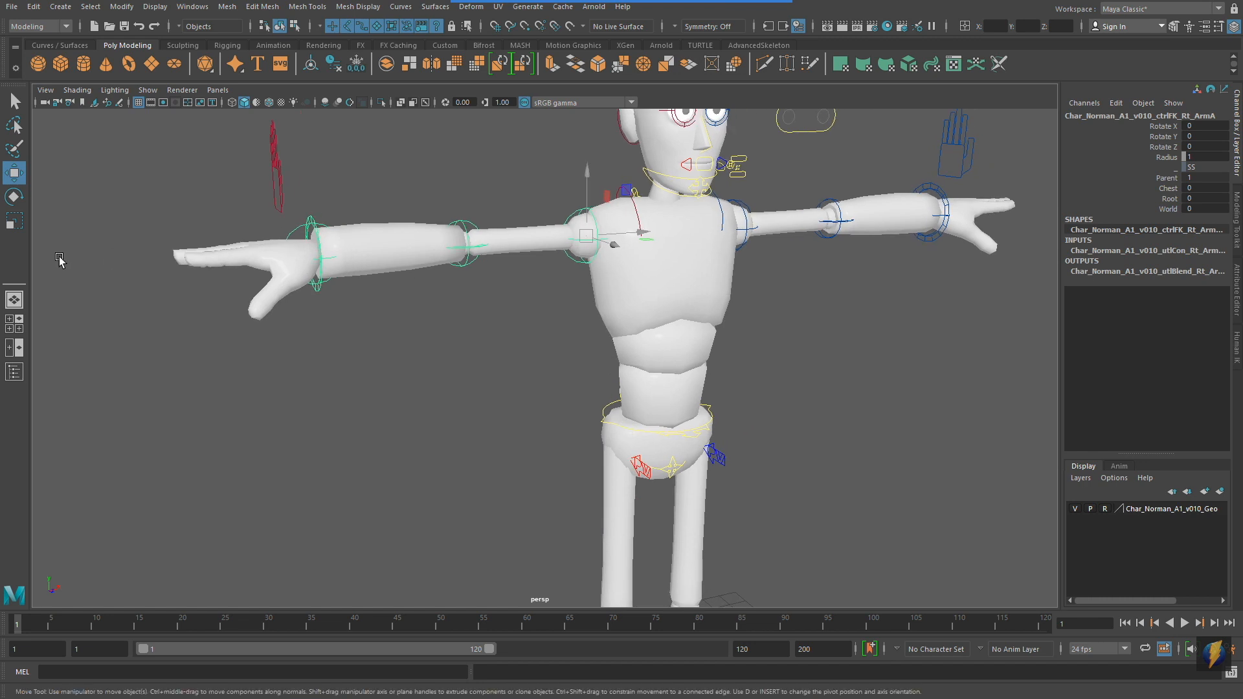
# Try lowering the root control at the hips by about 5 units so the knees bend, and undo the move
pyautogui.click(13, 197)
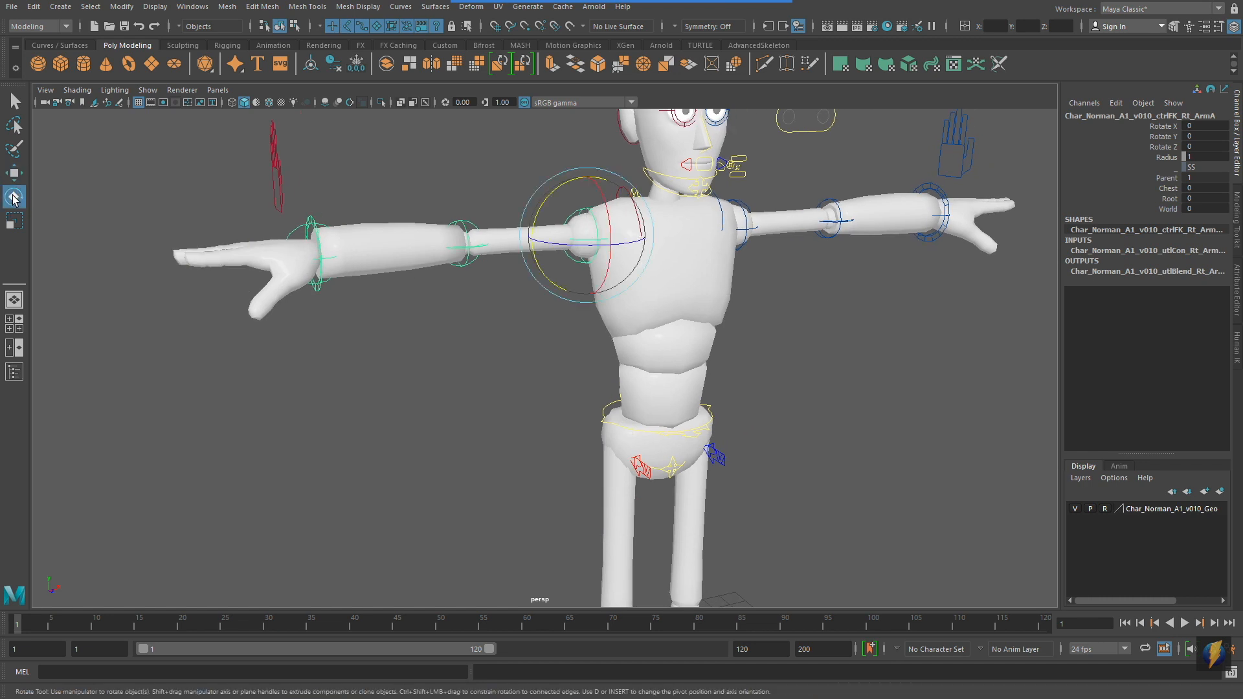
pyautogui.keyDown('alt'); pyautogui.moveTo(722, 296); pyautogui.dragTo(700, 297); pyautogui.keyUp('alt')
pyautogui.keyDown('alt'); pyautogui.moveTo(789, 298); pyautogui.dragTo(654, 368, button='right'); pyautogui.keyUp('alt')
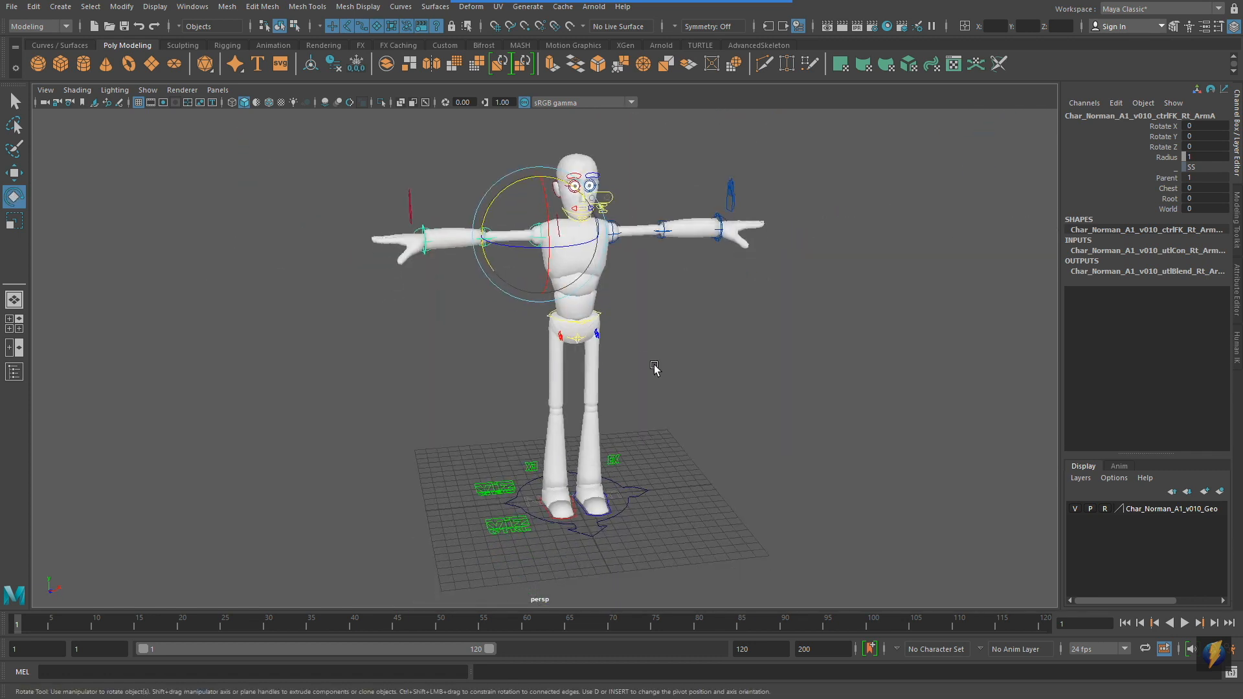
pyautogui.click(616, 318)
pyautogui.click(601, 314)
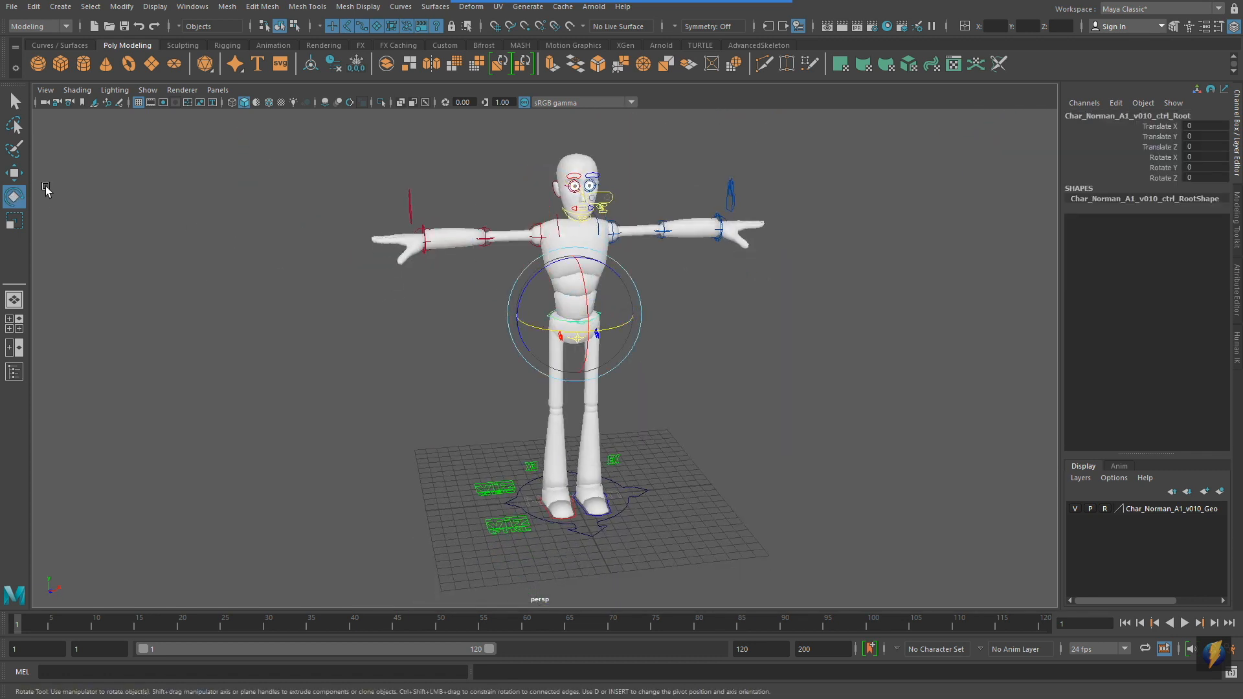
pyautogui.click(14, 173)
pyautogui.moveTo(581, 264); pyautogui.dragTo(582, 330)
pyautogui.keyDown('alt'); pyautogui.moveTo(587, 463); pyautogui.dragTo(625, 430); pyautogui.keyUp('alt')
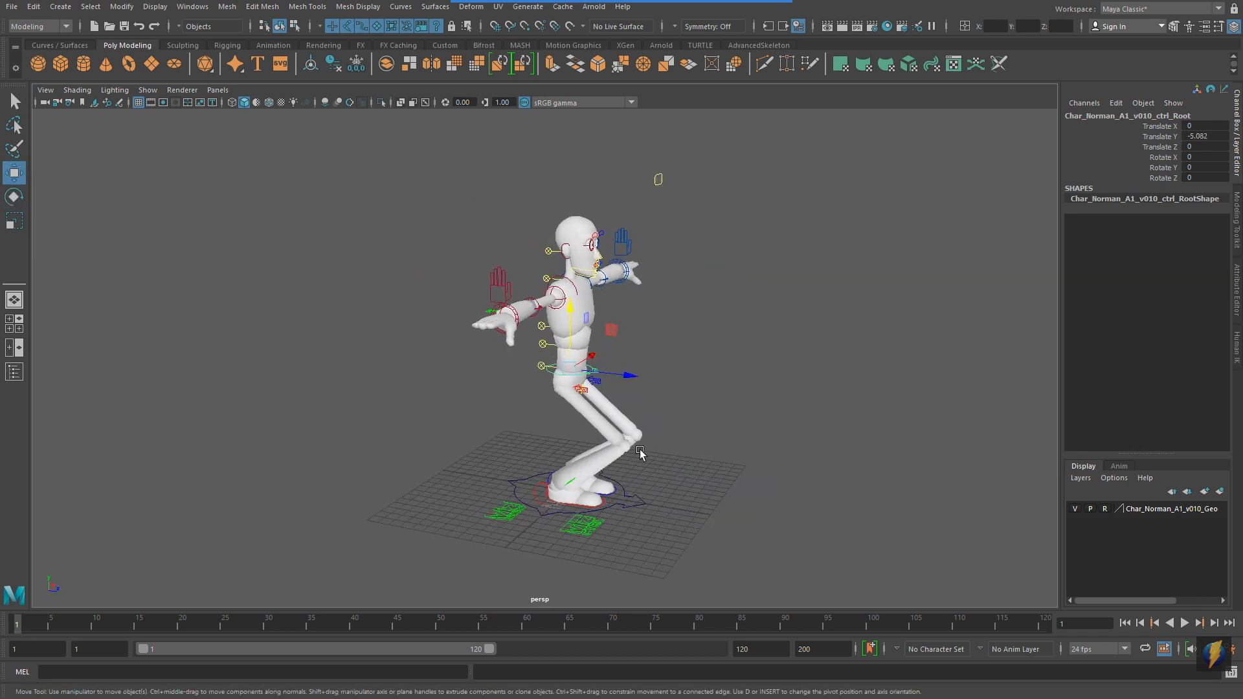
pyautogui.hotkey('ctrl', 'z')
# Lower the right arm from the shoulder by rotating its upper FK control to about -54° in Rotate Y
pyautogui.keyDown('alt'); pyautogui.moveTo(749, 410); pyautogui.dragTo(644, 395); pyautogui.keyUp('alt')
pyautogui.keyDown('alt'); pyautogui.moveTo(547, 414); pyautogui.dragTo(615, 343, button='right'); pyautogui.keyUp('alt')
pyautogui.keyDown('alt'); pyautogui.moveTo(619, 340); pyautogui.dragTo(627, 417, button='middle'); pyautogui.keyUp('alt')
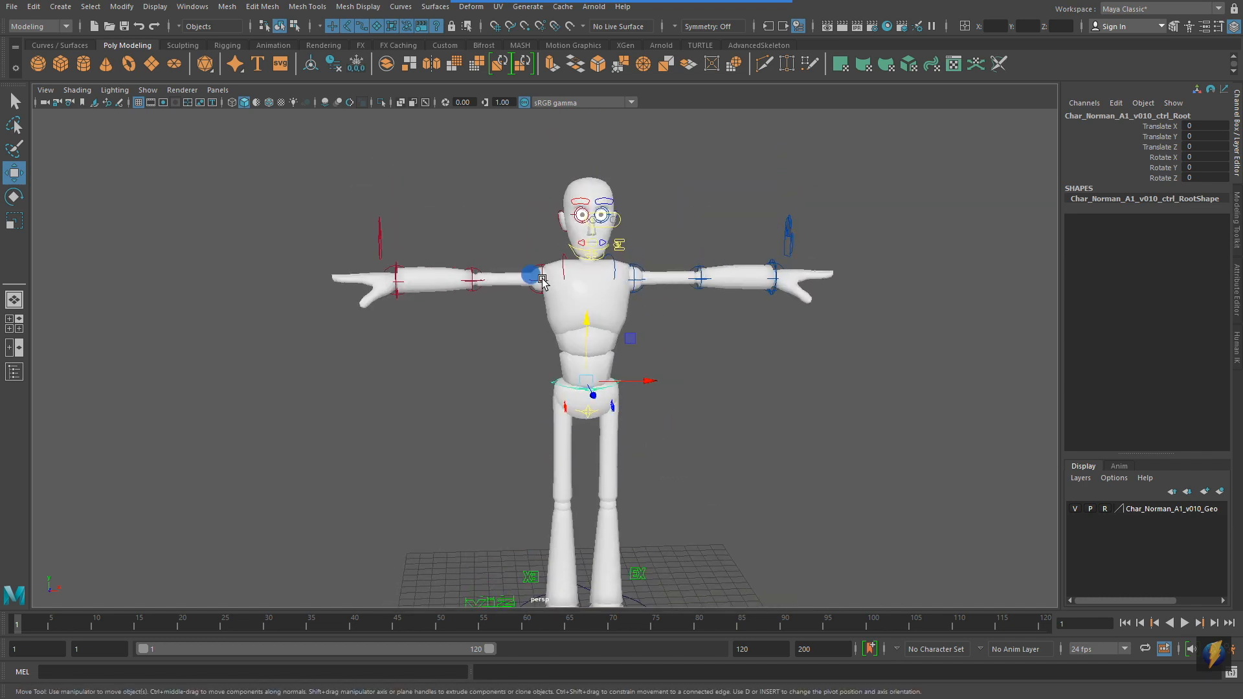
pyautogui.click(543, 280)
pyautogui.scroll(3, 495, 354)
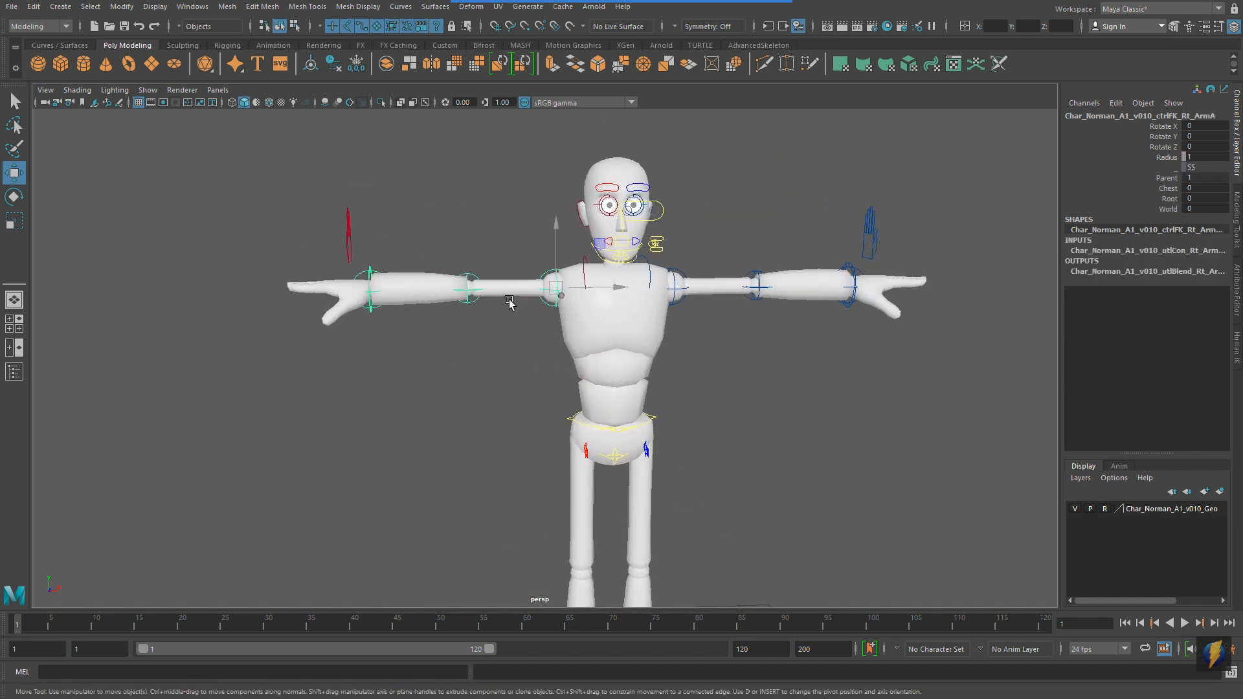
pyautogui.keyDown('alt'); pyautogui.moveTo(458, 309); pyautogui.dragTo(470, 337); pyautogui.keyUp('alt')
pyautogui.click(21, 200)
pyautogui.keyDown('alt'); pyautogui.moveTo(502, 296); pyautogui.dragTo(500, 280); pyautogui.keyUp('alt')
pyautogui.moveTo(574, 258); pyautogui.dragTo(526, 261)
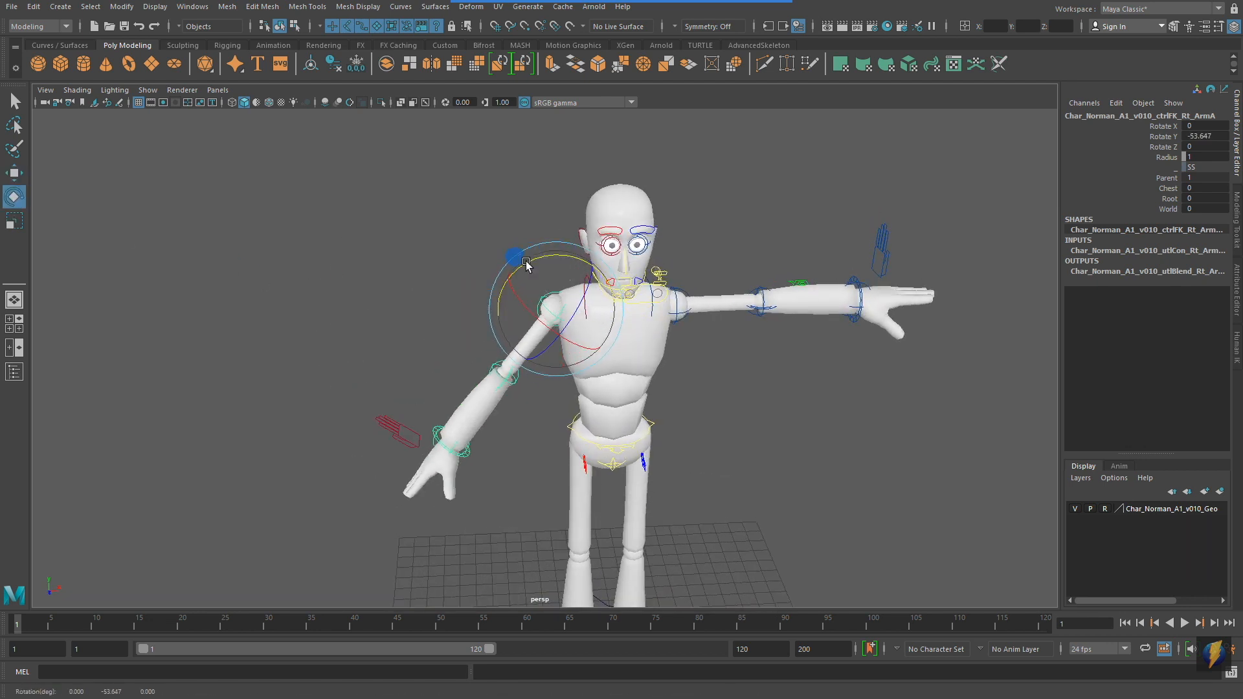
# Bend the right elbow with its FK control to about 70° in Rotate Z, and try rotating the wrist control
pyautogui.click(481, 375)
pyautogui.click(507, 377)
pyautogui.keyDown('alt'); pyautogui.moveTo(546, 397); pyautogui.dragTo(570, 332); pyautogui.keyUp('alt')
pyautogui.keyDown('alt'); pyautogui.moveTo(708, 406); pyautogui.dragTo(573, 466); pyautogui.keyUp('alt')
pyautogui.click(412, 480)
pyautogui.click(505, 446)
pyautogui.moveTo(479, 471); pyautogui.dragTo(387, 460)
# Undo the wrist, elbow and shoulder rotations of the right arm
pyautogui.hotkey('ctrl', 'z')
pyautogui.hotkey('ctrl', 'z')
pyautogui.hotkey('ctrl', 'z')
pyautogui.hotkey('ctrl', 'z')
pyautogui.hotkey('ctrl', 'z')
pyautogui.hotkey('ctrl', 'z')
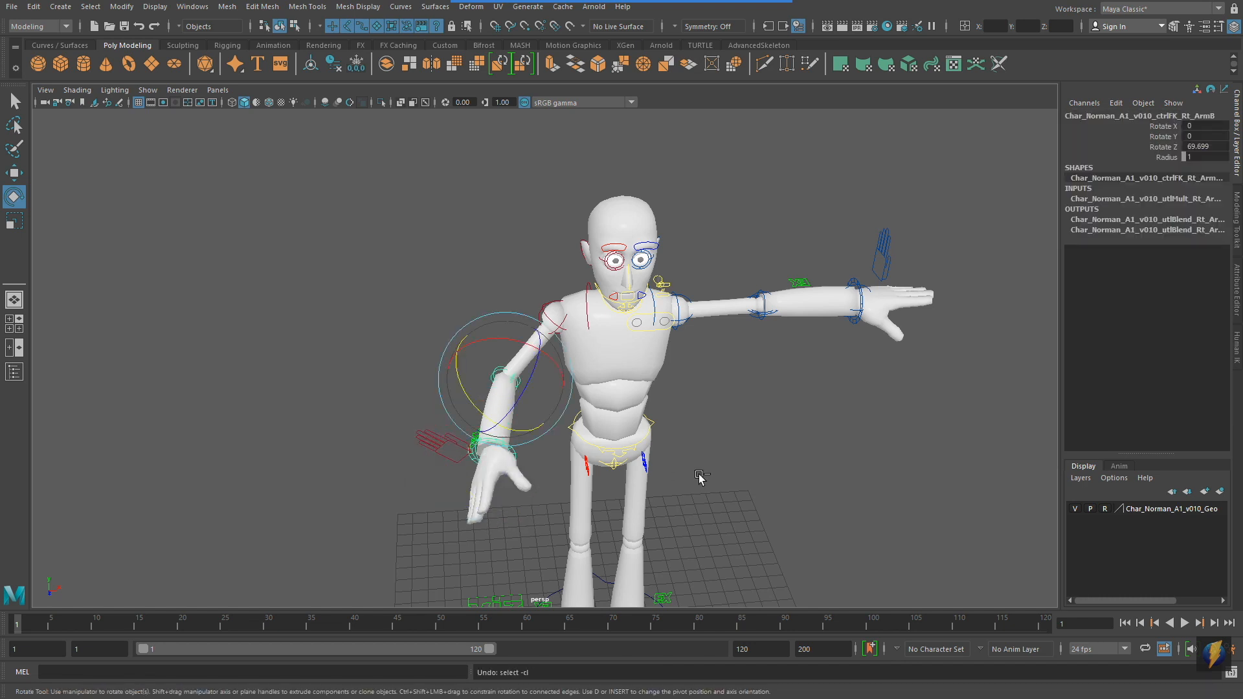
pyautogui.hotkey('ctrl', 'z')
pyautogui.hotkey('ctrl', 'z')
pyautogui.hotkey('ctrl', 'z')
pyautogui.hotkey('ctrl', 'z')
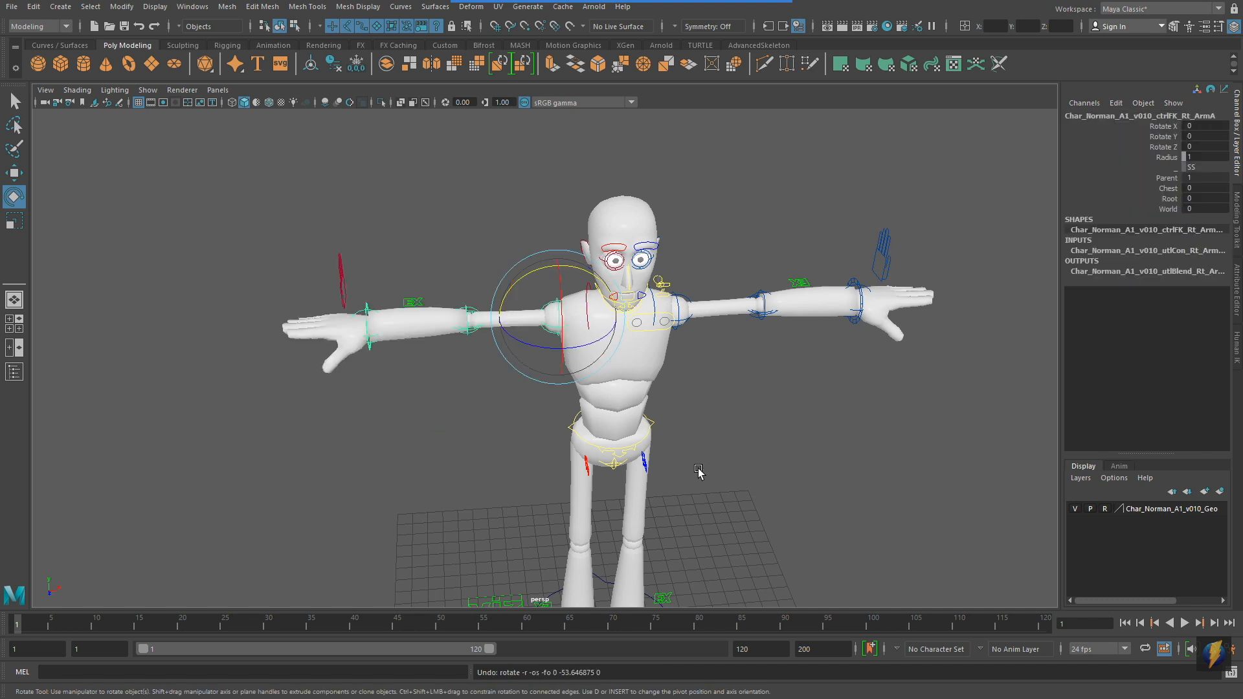
# Rotate the right arm down at the shoulder again and bend the elbow's FK control to about 59° in Rotate Z
pyautogui.keyDown('alt'); pyautogui.moveTo(508, 446); pyautogui.dragTo(530, 452); pyautogui.keyUp('alt')
pyautogui.keyDown('alt'); pyautogui.moveTo(545, 312); pyautogui.dragTo(567, 308, button='right'); pyautogui.keyUp('alt')
pyautogui.moveTo(601, 292); pyautogui.dragTo(738, 359)
pyautogui.click(770, 367)
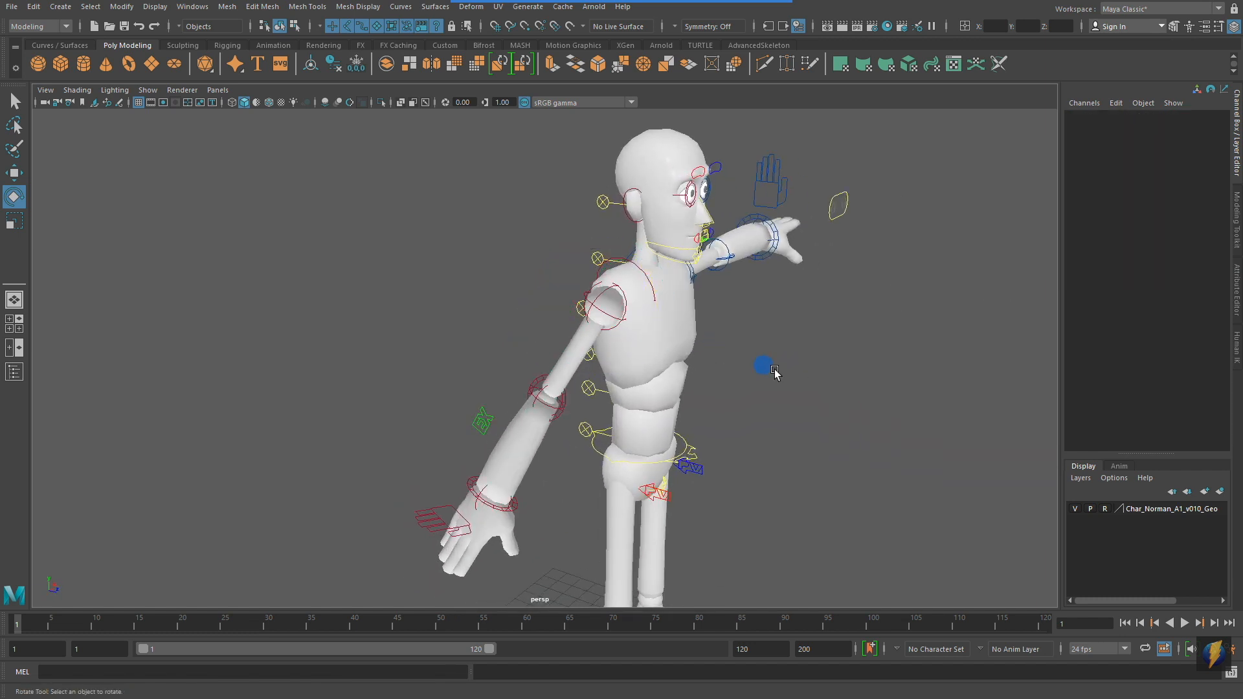
pyautogui.click(572, 405)
pyautogui.moveTo(596, 356)
pyautogui.mouseDown()
pyautogui.moveTo(557, 337)
pyautogui.moveTo(777, 370)
pyautogui.moveTo(577, 360)
pyautogui.moveTo(592, 369)
pyautogui.mouseUp()
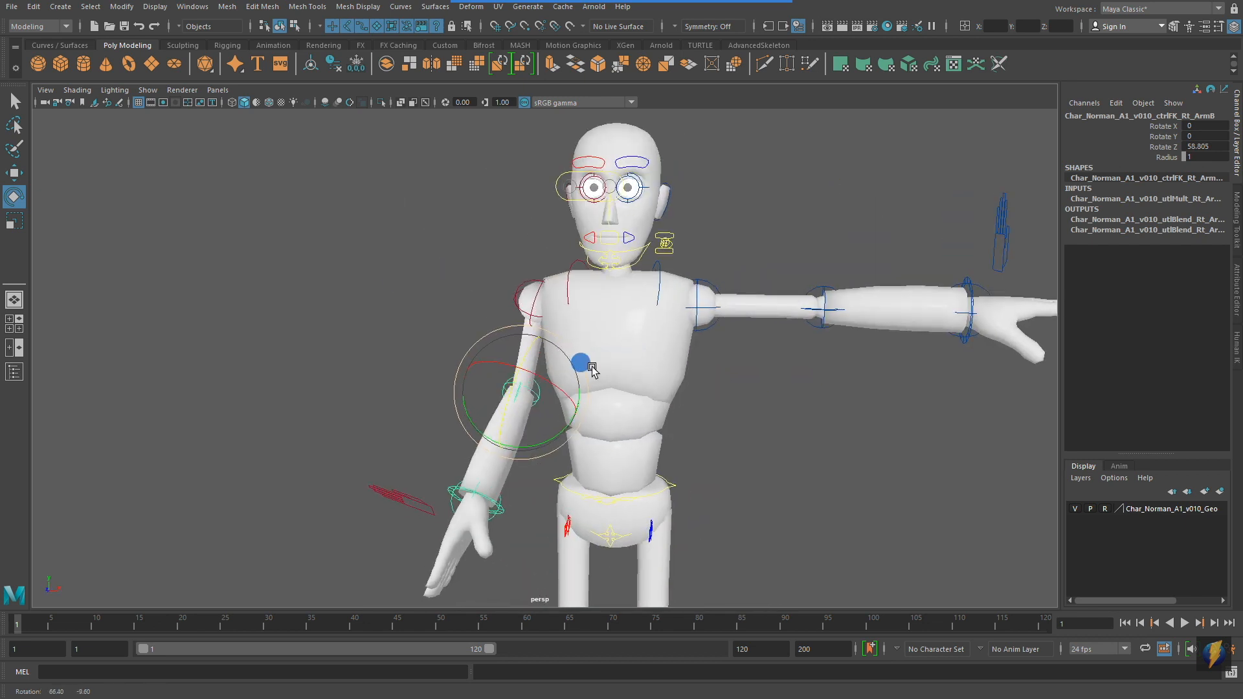
# Undo the elbow and shoulder rotations to restore the right arm's T-pose
pyautogui.hotkey('ctrl', 'z')
pyautogui.hotkey('ctrl', 'z')
pyautogui.hotkey('ctrl', 'z')
pyautogui.hotkey('ctrl', 'z')
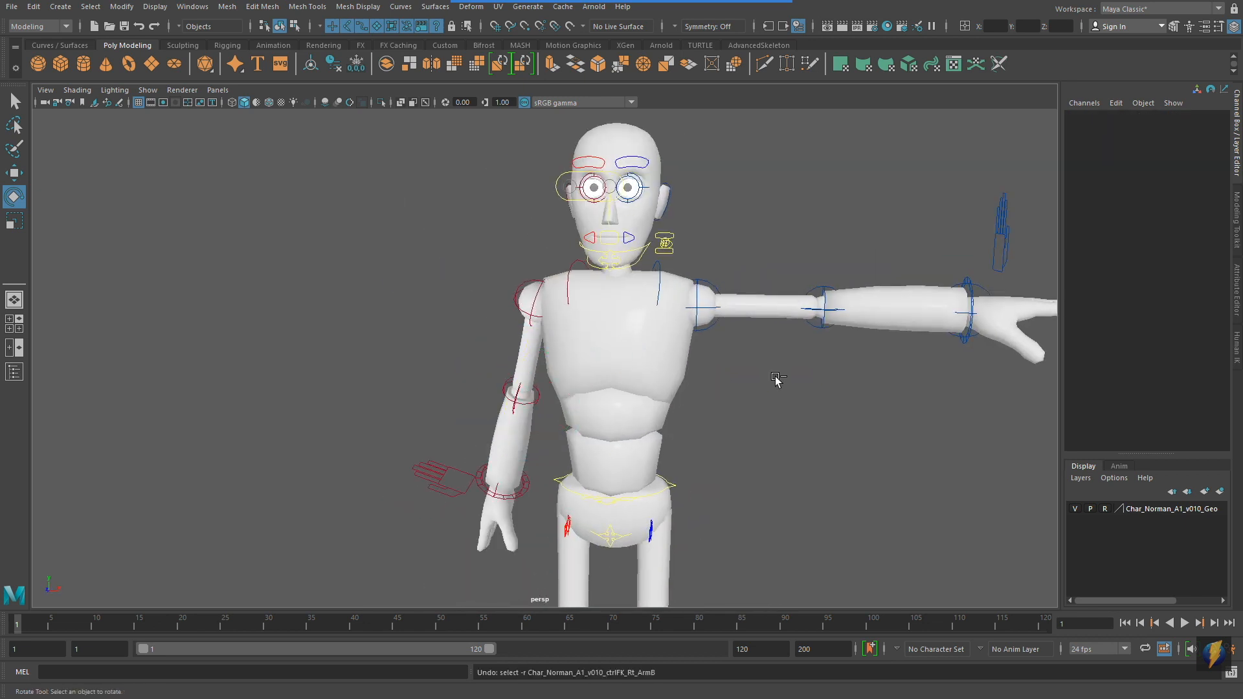
pyautogui.keyDown('alt'); pyautogui.moveTo(727, 372); pyautogui.dragTo(725, 397, button='middle'); pyautogui.keyUp('alt')
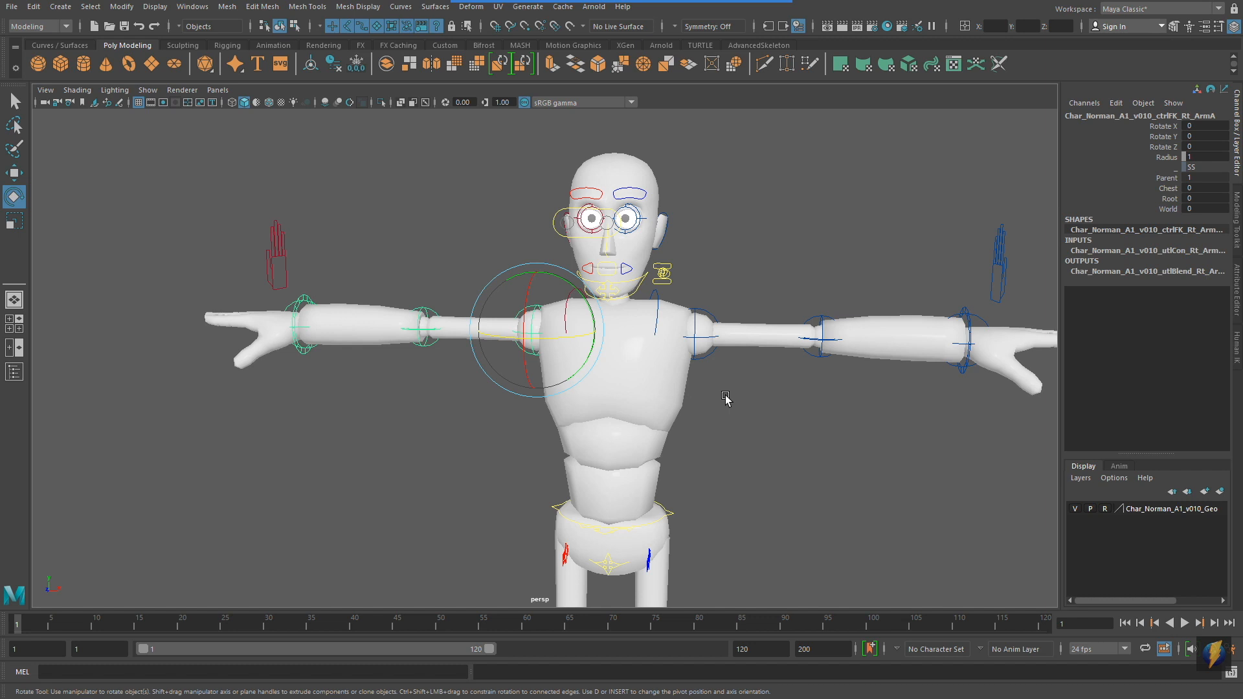
# Try raising the right arm with only its upper FK control, to about 85° in Rotate Y, and undo the rotation
pyautogui.keyDown('alt'); pyautogui.moveTo(646, 326); pyautogui.dragTo(655, 313); pyautogui.keyUp('alt')
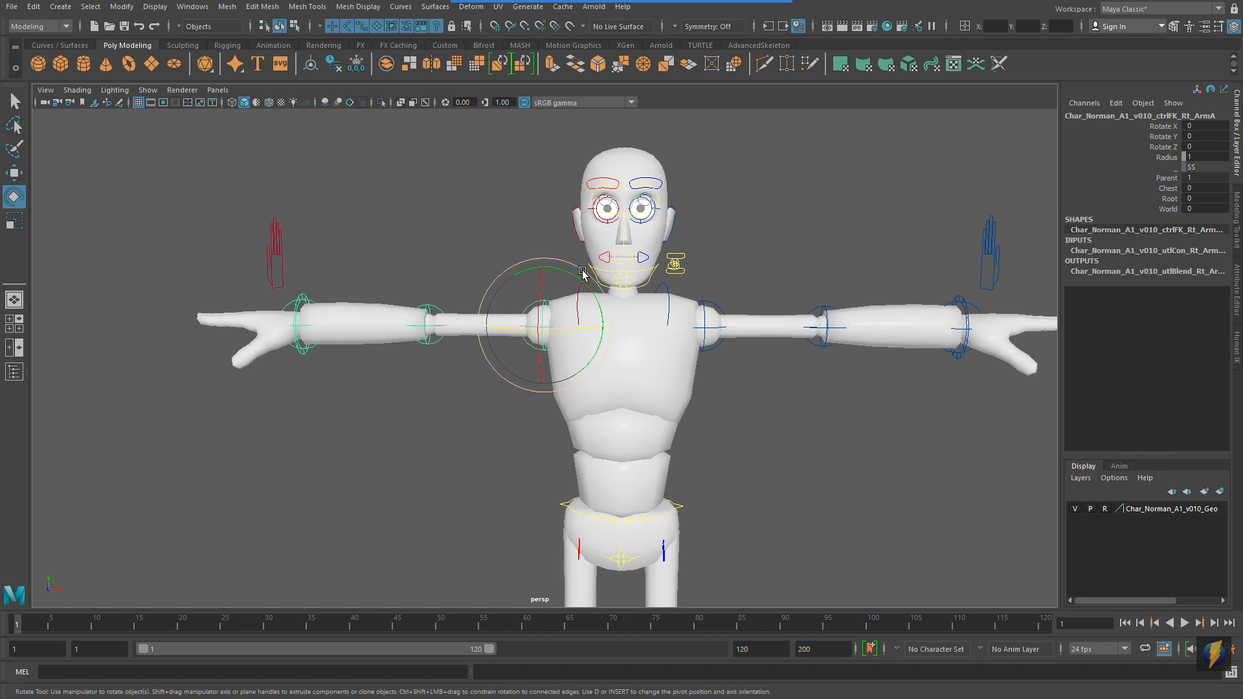
pyautogui.moveTo(562, 272); pyautogui.dragTo(652, 386)
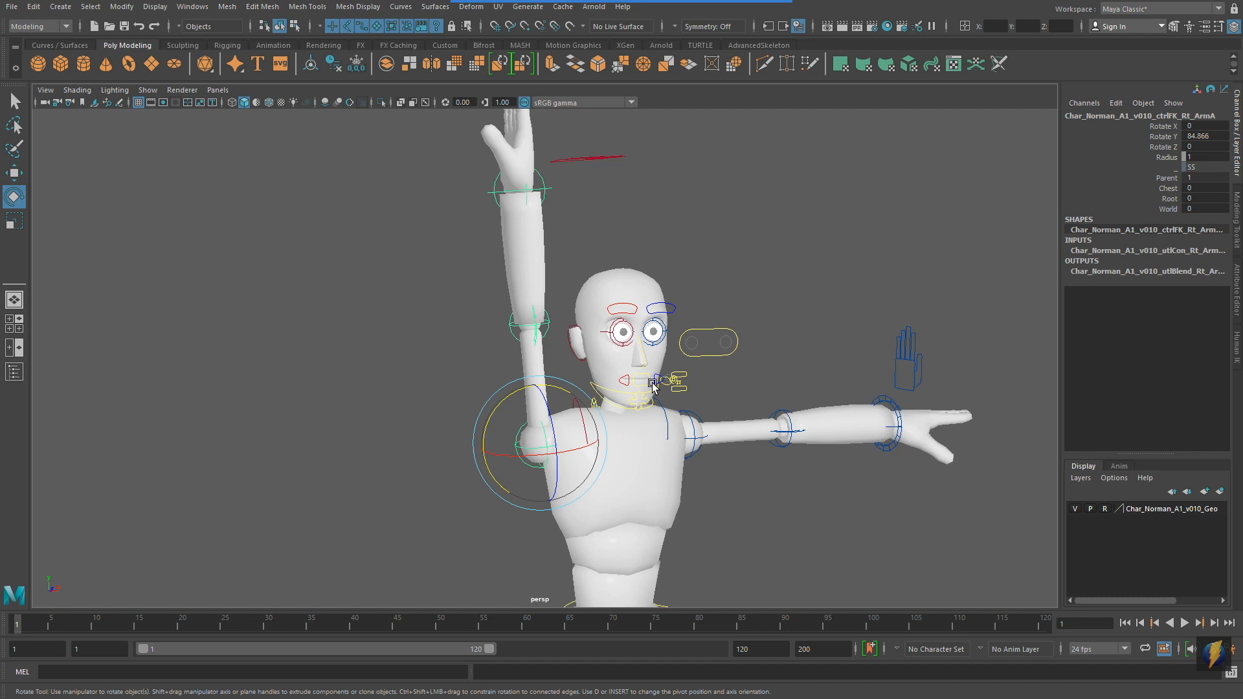
pyautogui.keyDown('alt'); pyautogui.moveTo(511, 410); pyautogui.dragTo(692, 399, button='right'); pyautogui.keyUp('alt')
pyautogui.keyDown('alt'); pyautogui.moveTo(694, 398); pyautogui.dragTo(666, 344, button='middle'); pyautogui.keyUp('alt')
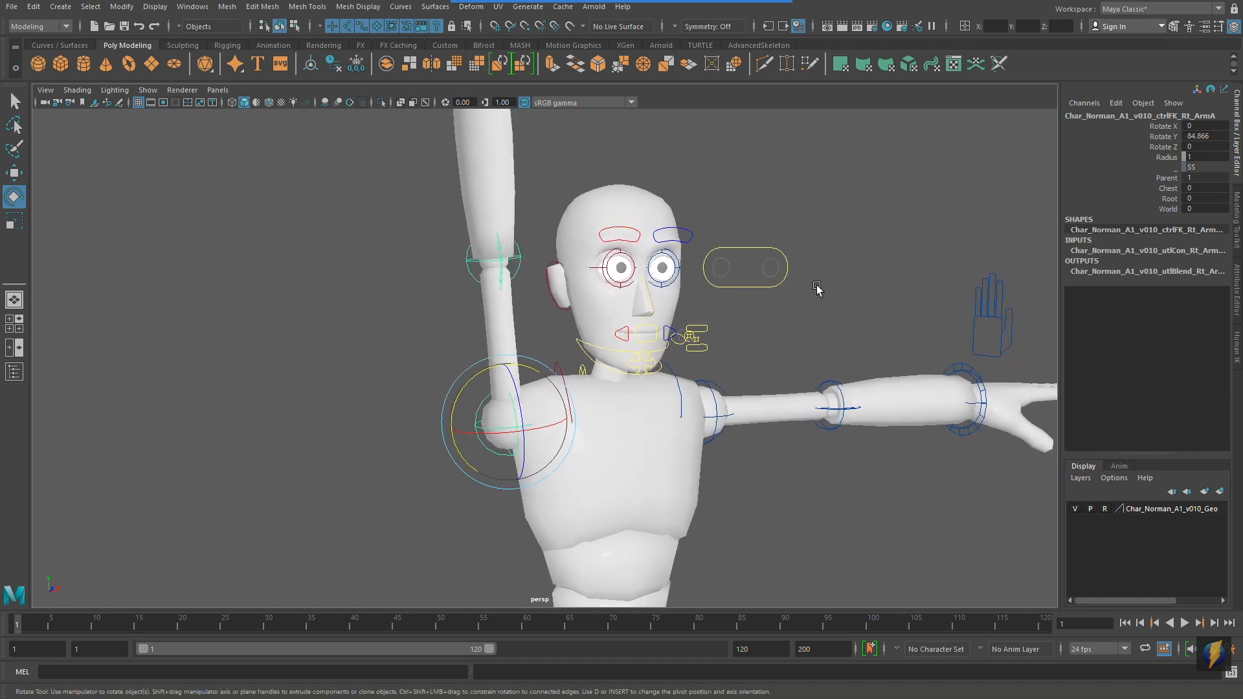
pyautogui.click(833, 294)
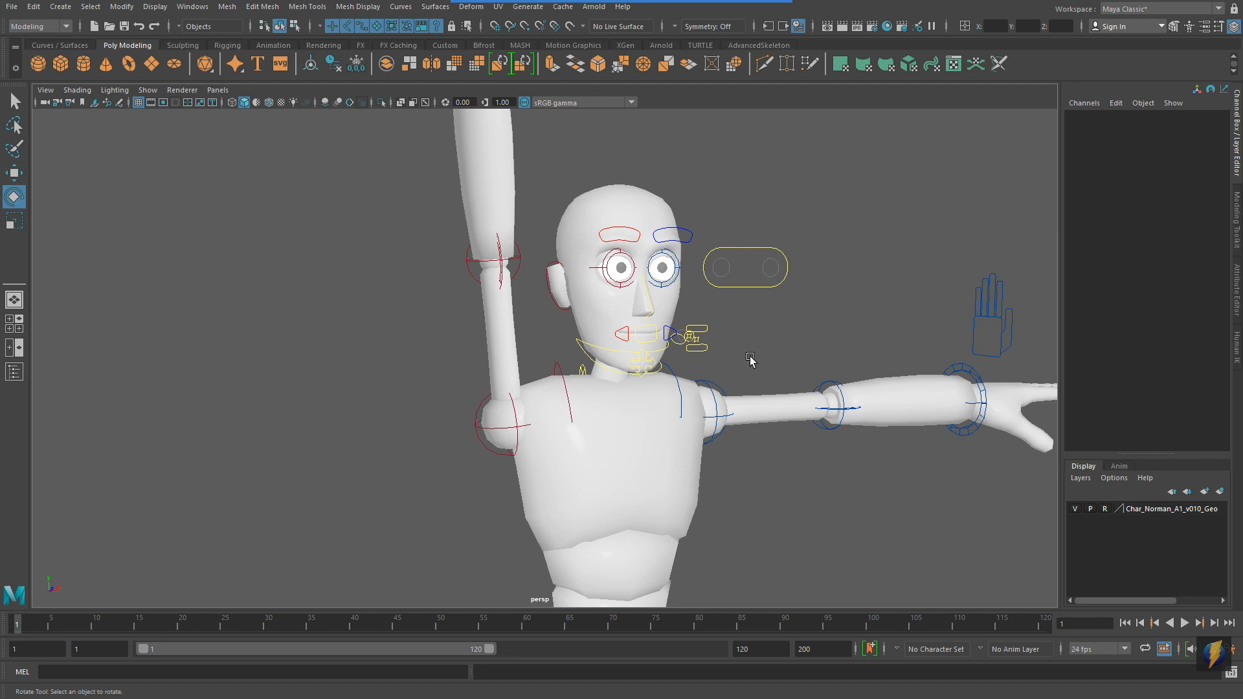
pyautogui.hotkey('ctrl', 'z')
pyautogui.hotkey('ctrl', 'z')
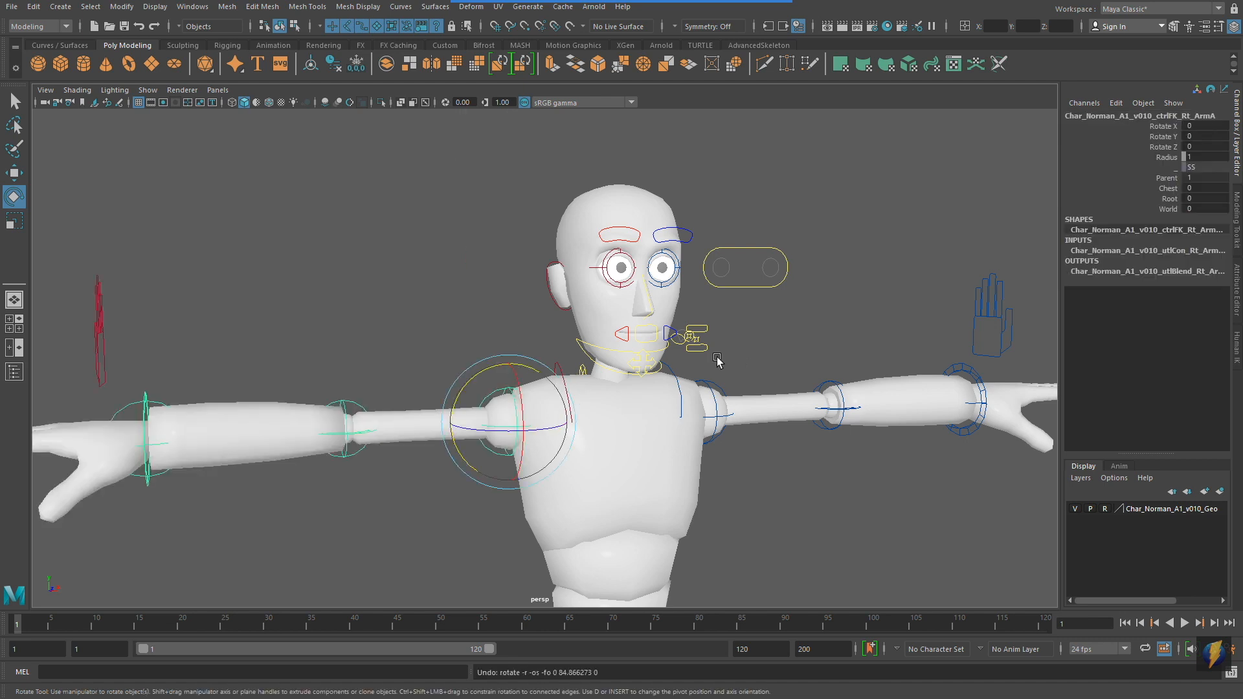
# Select the right clavicle FK control between the neck and the shoulder
pyautogui.keyDown('alt'); pyautogui.moveTo(717, 361); pyautogui.dragTo(659, 331); pyautogui.keyUp('alt')
pyautogui.moveTo(708, 5)
pyautogui.click(669, 28)
pyautogui.moveTo(315, 236); pyautogui.dragTo(511, 338)
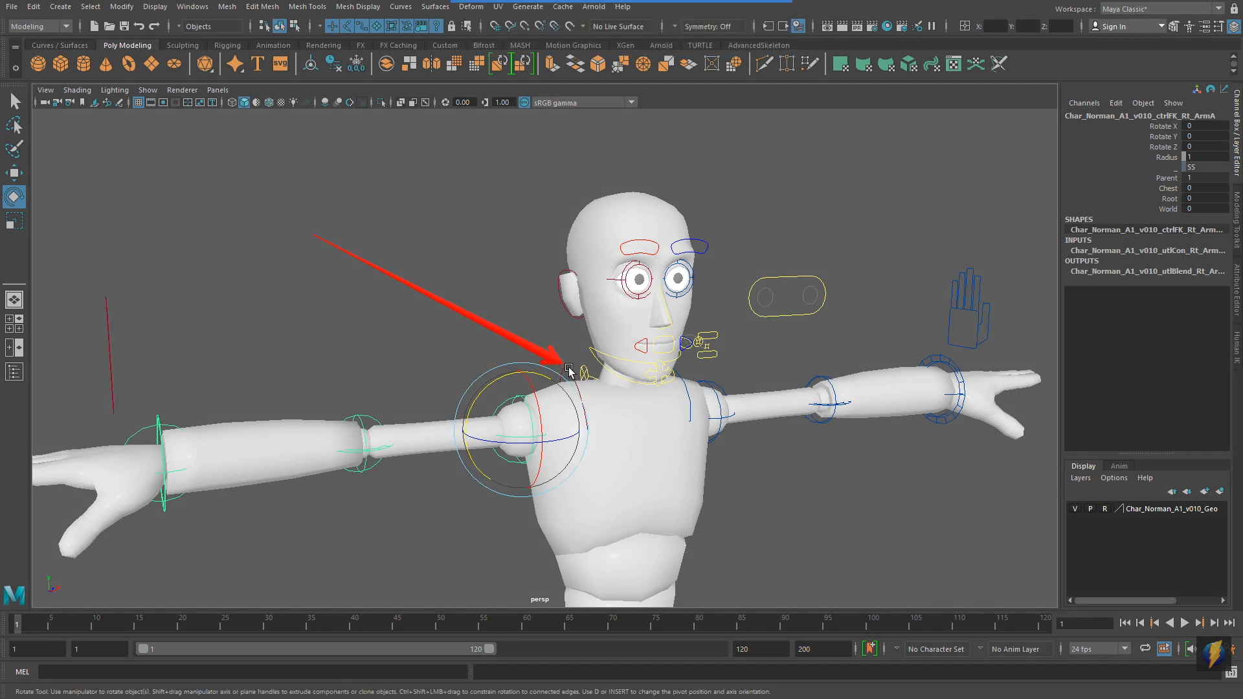
pyautogui.click(715, 393)
pyautogui.moveTo(795, 418)
pyautogui.keyDown('alt'); pyautogui.mouseDown()
pyautogui.moveTo(735, 411)
pyautogui.moveTo(772, 411)
pyautogui.mouseUp(); pyautogui.keyUp('alt')
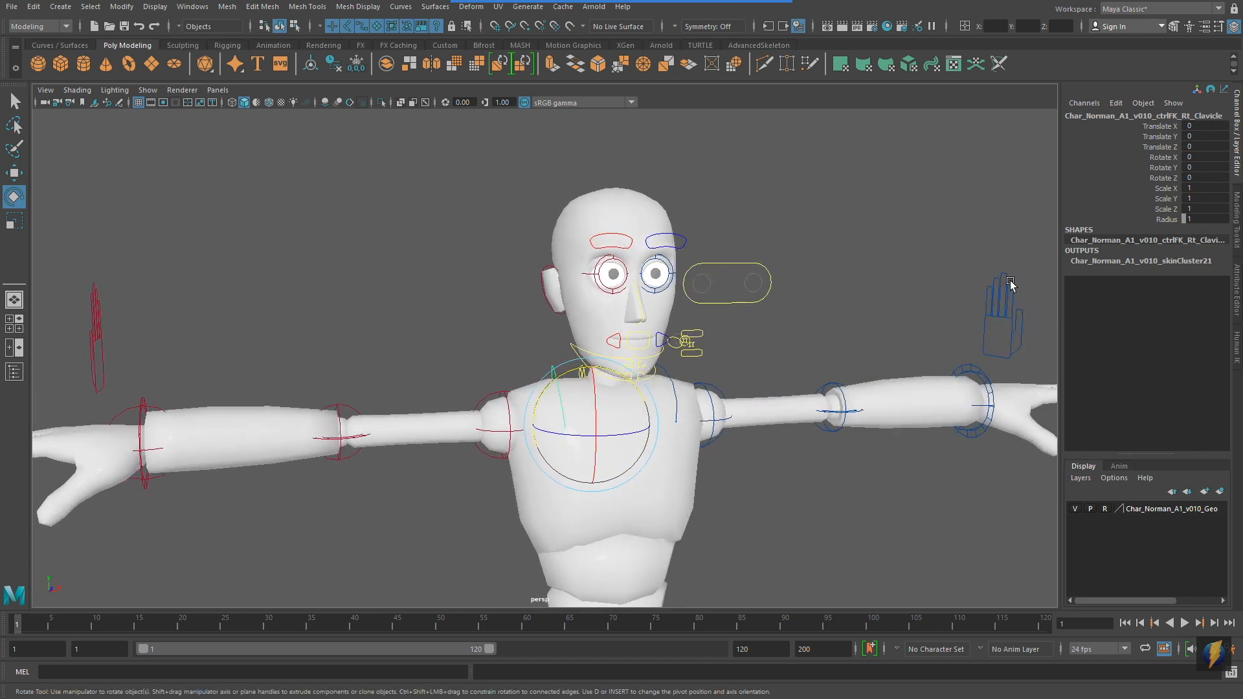
pyautogui.keyDown('alt'); pyautogui.moveTo(784, 311); pyautogui.dragTo(772, 284, button='middle'); pyautogui.keyUp('alt')
pyautogui.keyDown('alt'); pyautogui.moveTo(693, 324); pyautogui.dragTo(588, 356, button='right'); pyautogui.keyUp('alt')
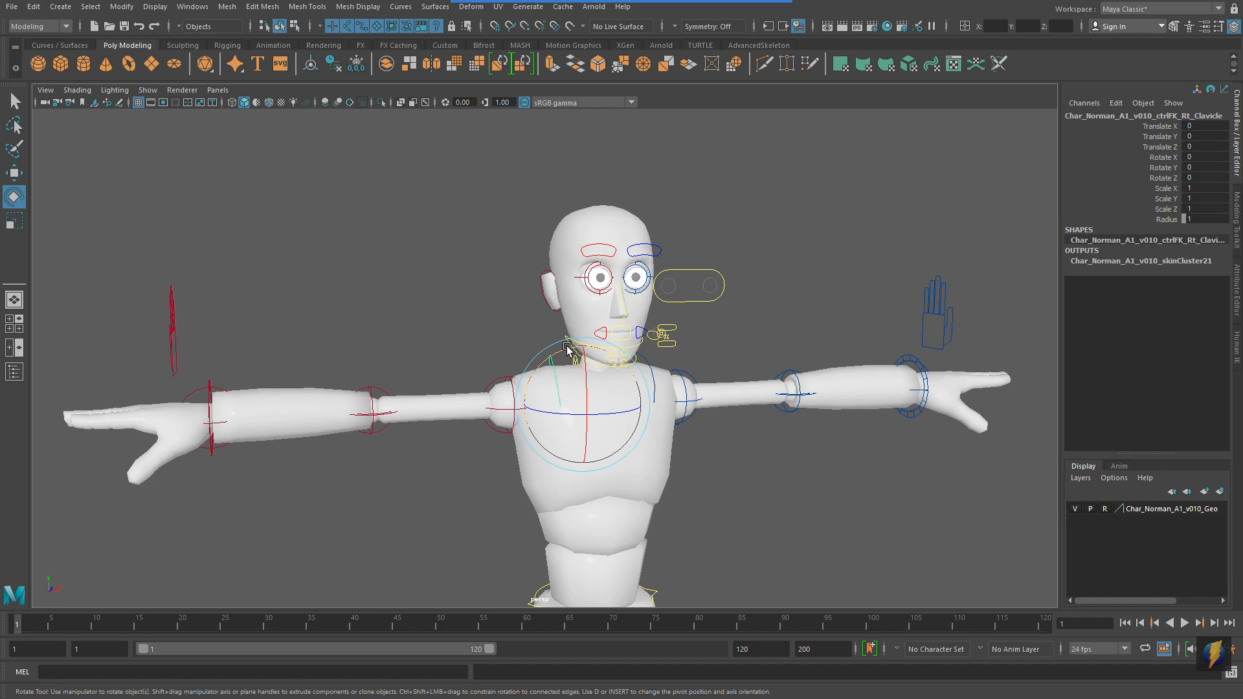
# Raise the right shoulder with the clavicle control and rotate the upper arm FK control to about 35° in Rotate Y
pyautogui.moveTo(566, 347); pyautogui.dragTo(610, 363)
pyautogui.click(533, 332)
pyautogui.moveTo(550, 303); pyautogui.dragTo(572, 317)
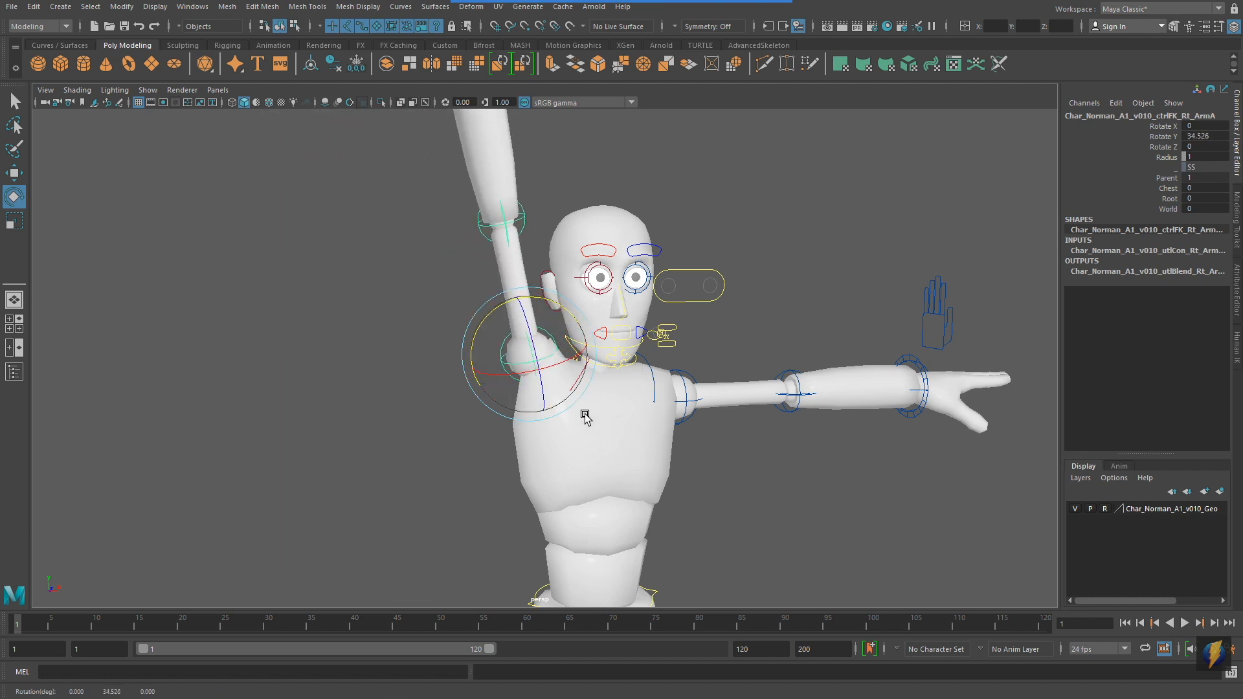
pyautogui.keyDown('alt'); pyautogui.moveTo(833, 353); pyautogui.dragTo(768, 356, button='right'); pyautogui.keyUp('alt')
pyautogui.keyDown('alt'); pyautogui.moveTo(769, 357); pyautogui.dragTo(508, 406); pyautogui.keyUp('alt')
# Undo the upper arm and clavicle rotations on the right side
pyautogui.hotkey('ctrl', 'z')
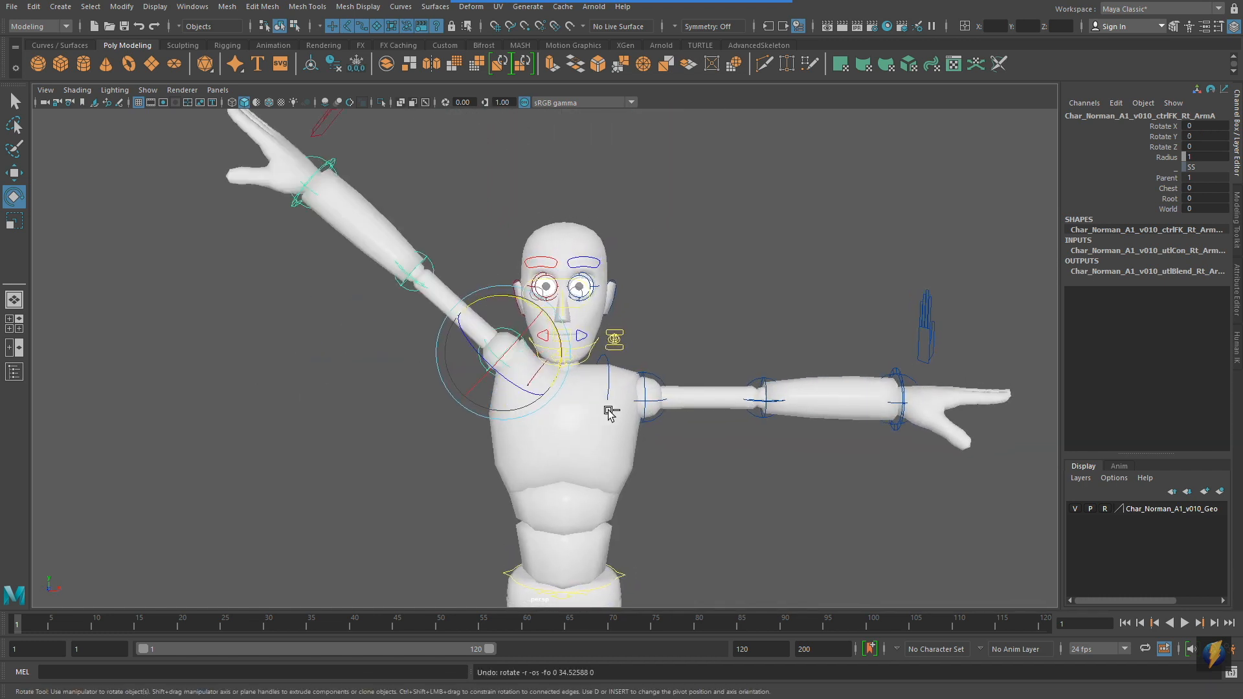
pyautogui.hotkey('ctrl', 'z')
pyautogui.keyDown('alt'); pyautogui.moveTo(522, 409); pyautogui.dragTo(599, 411); pyautogui.keyUp('alt')
pyautogui.keyDown('alt'); pyautogui.moveTo(599, 412); pyautogui.dragTo(699, 415, button='right'); pyautogui.keyUp('alt')
pyautogui.keyDown('alt'); pyautogui.moveTo(699, 415); pyautogui.dragTo(718, 423); pyautogui.keyUp('alt')
# Examine the right clavicle control and the hand-shaped control above the right hand
pyautogui.moveTo(710, 6)
pyautogui.click(672, 22)
pyautogui.moveTo(388, 266); pyautogui.dragTo(505, 326)
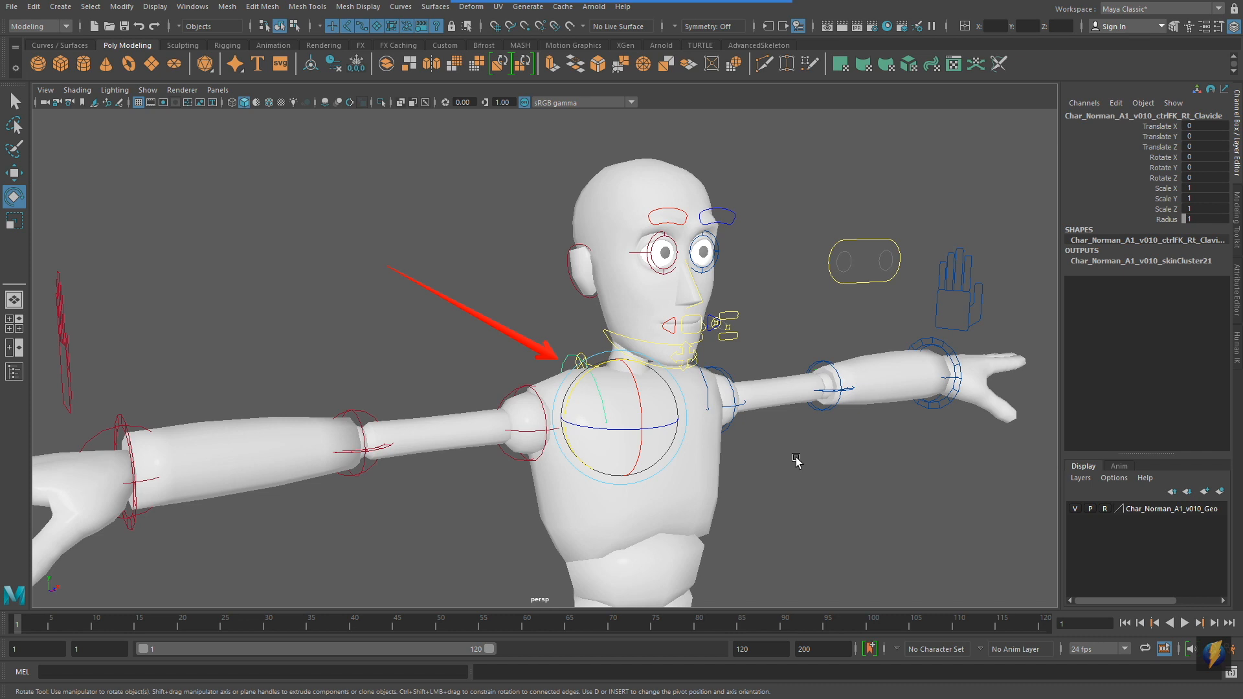
pyautogui.keyDown('alt'); pyautogui.moveTo(248, 413); pyautogui.dragTo(503, 336); pyautogui.keyUp('alt')
pyautogui.keyDown('alt'); pyautogui.moveTo(503, 336); pyautogui.dragTo(518, 329, button='middle'); pyautogui.keyUp('alt')
pyautogui.keyDown('alt'); pyautogui.moveTo(452, 372); pyautogui.dragTo(535, 369, button='right'); pyautogui.keyUp('alt')
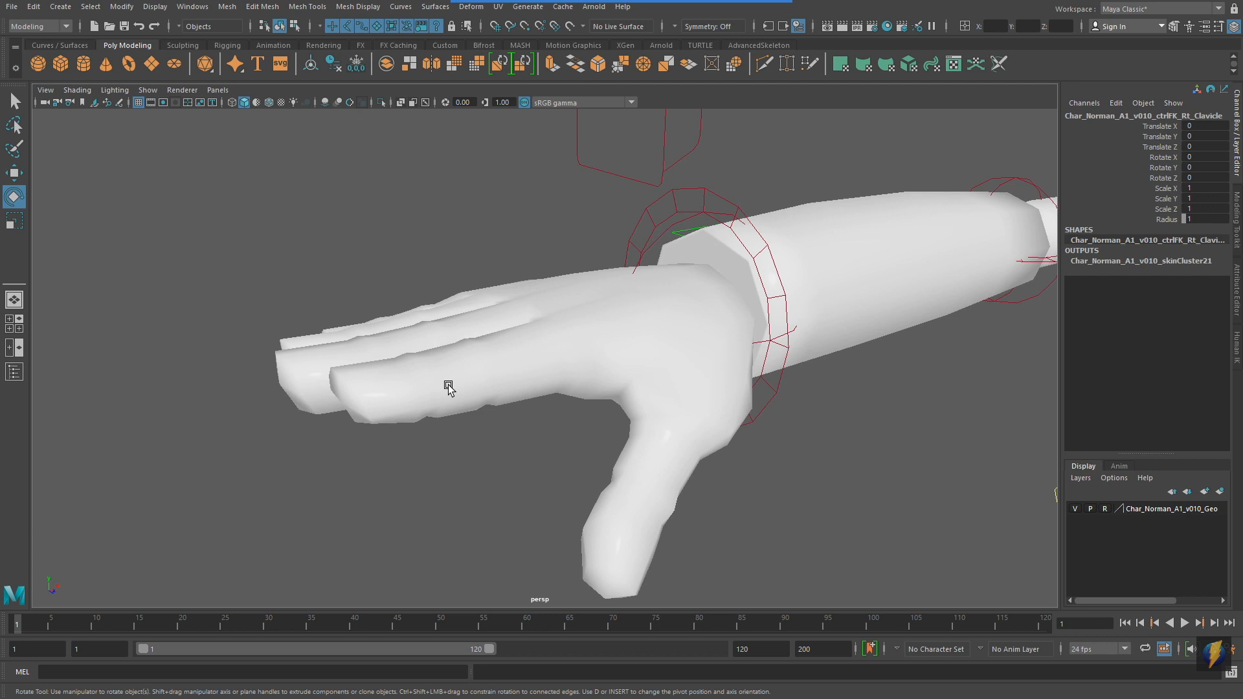
pyautogui.scroll(-6, 801, 383)
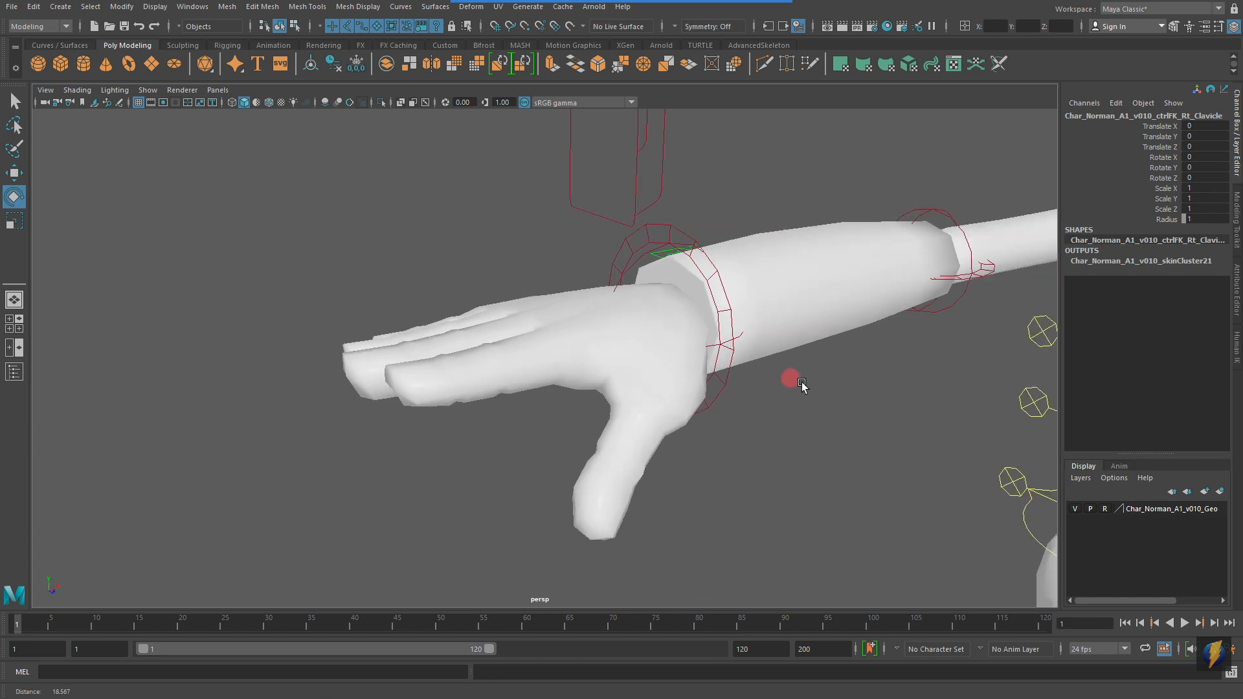
pyautogui.click(665, 22)
pyautogui.moveTo(281, 148)
pyautogui.mouseDown()
pyautogui.moveTo(436, 233)
pyautogui.moveTo(509, 306)
pyautogui.moveTo(515, 259)
pyautogui.moveTo(531, 249)
pyautogui.moveTo(551, 312)
pyautogui.moveTo(502, 279)
pyautogui.mouseUp()
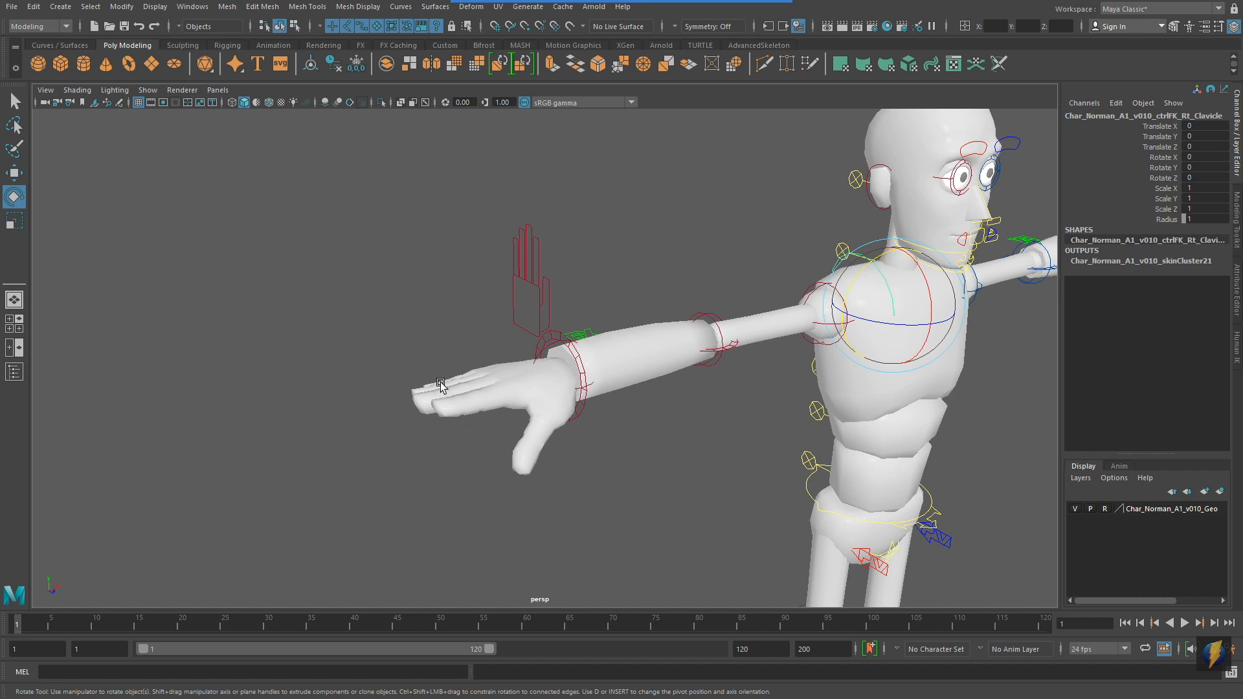
pyautogui.keyDown('alt'); pyautogui.moveTo(402, 427); pyautogui.dragTo(586, 433, button='right'); pyautogui.keyUp('alt')
pyautogui.keyDown('alt'); pyautogui.moveTo(586, 432); pyautogui.dragTo(582, 432); pyautogui.keyUp('alt')
pyautogui.click(536, 299)
pyautogui.keyDown('alt'); pyautogui.moveTo(640, 299); pyautogui.dragTo(499, 297); pyautogui.keyUp('alt')
pyautogui.hotkey('ctrl', 'z')
pyautogui.moveTo(589, 315); pyautogui.dragTo(660, 363)
pyautogui.hotkey('ctrl', 'z')
pyautogui.hotkey('ctrl', 'z')
# Select the palm of the right hand-shaped control and check its attributes from Palm Twist to Hand Scale
pyautogui.click(522, 267)
pyautogui.keyDown('alt'); pyautogui.moveTo(622, 264); pyautogui.dragTo(595, 295); pyautogui.keyUp('alt')
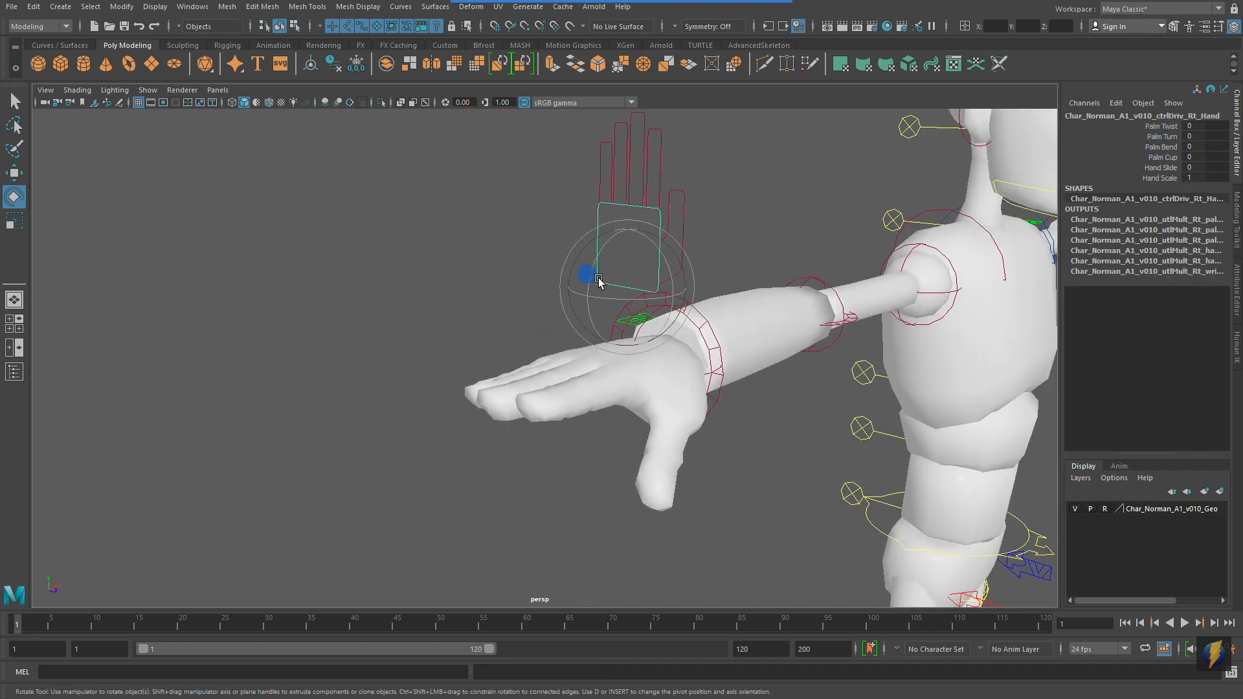
pyautogui.keyDown('alt'); pyautogui.moveTo(704, 299); pyautogui.dragTo(633, 294); pyautogui.keyUp('alt')
pyautogui.keyDown('alt'); pyautogui.moveTo(633, 294); pyautogui.dragTo(609, 314, button='right'); pyautogui.keyUp('alt')
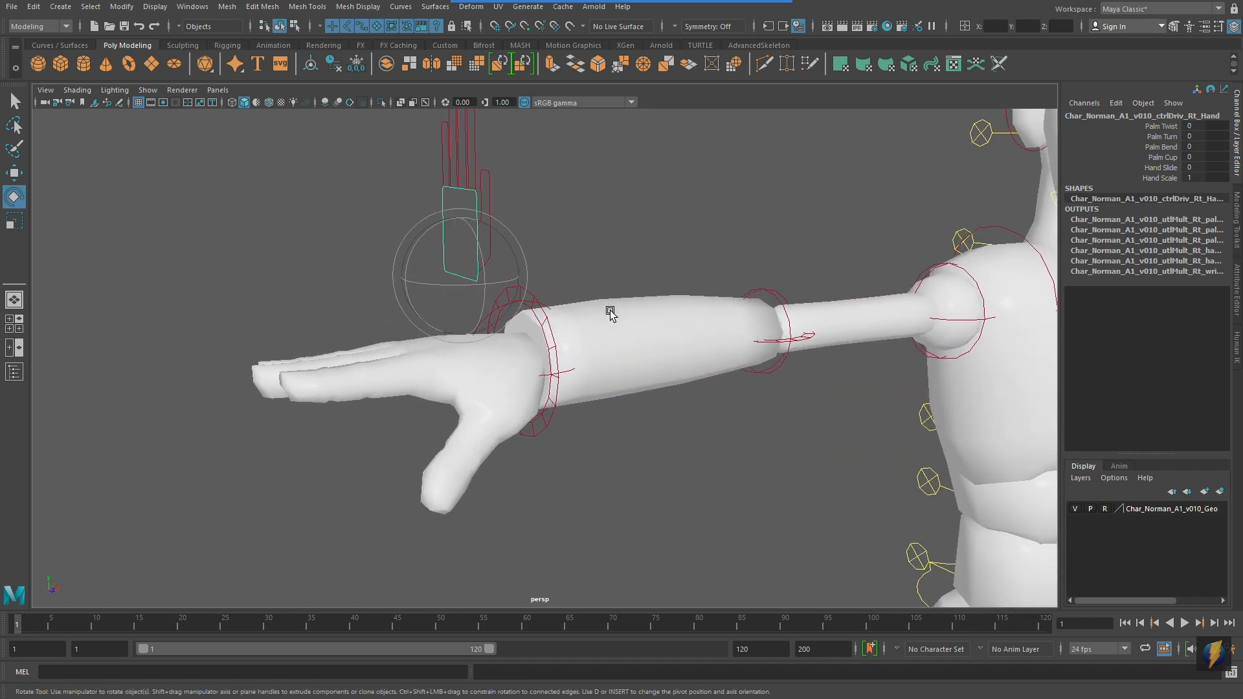
pyautogui.moveTo(589, 2)
pyautogui.click(670, 28)
pyautogui.moveTo(644, 222)
pyautogui.mouseDown()
pyautogui.moveTo(1078, 159)
pyautogui.moveTo(1144, 132)
pyautogui.moveTo(1147, 182)
pyautogui.mouseUp()
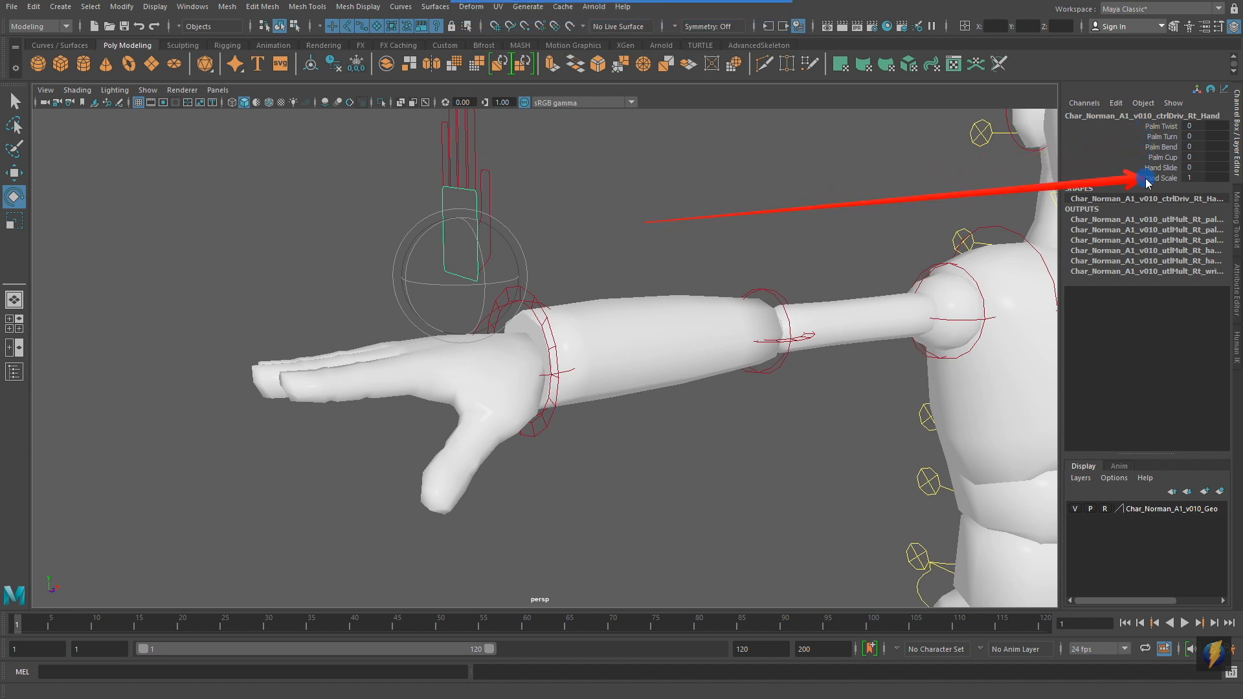
pyautogui.moveTo(1146, 182)
pyautogui.mouseDown()
pyautogui.moveTo(1141, 129)
pyautogui.moveTo(1145, 177)
pyautogui.mouseUp()
pyautogui.keyDown('alt'); pyautogui.moveTo(544, 340); pyautogui.dragTo(586, 352); pyautogui.keyUp('alt')
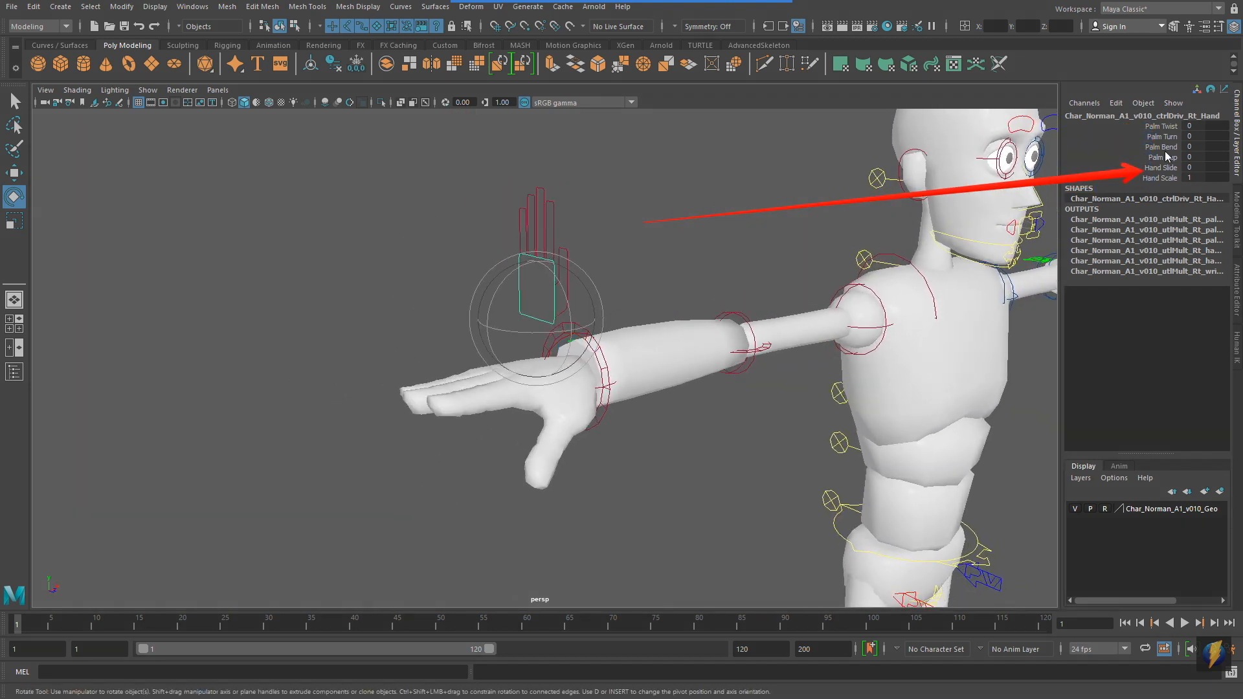
# Try the right hand's Palm Twist and Palm Turn attributes, undoing each change
pyautogui.click(1163, 128)
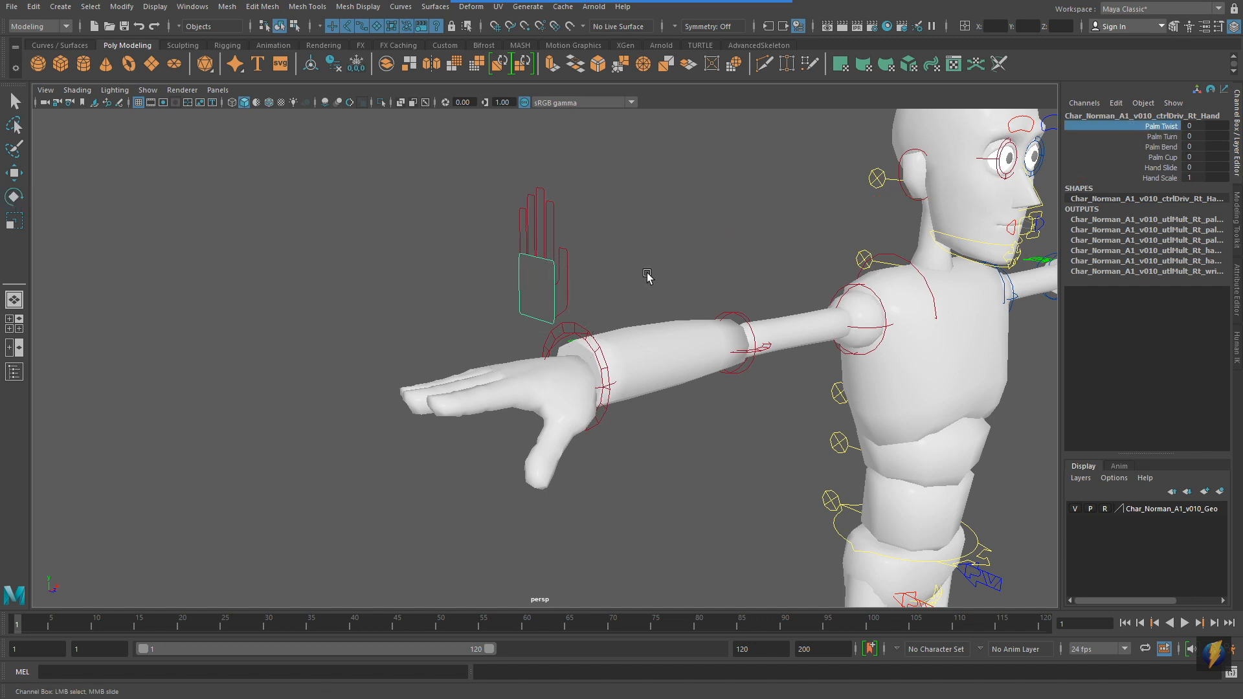
pyautogui.moveTo(633, 207); pyautogui.dragTo(670, 222, button='middle')
pyautogui.hotkey('ctrl', 'z')
pyautogui.click(1162, 136)
pyautogui.moveTo(582, 153); pyautogui.dragTo(721, 194, button='middle')
pyautogui.hotkey('ctrl', 'z')
# Try the right hand's Palm Bend, Palm Cup and Hand Slide attributes, undoing each change
pyautogui.click(1162, 147)
pyautogui.hotkey('ctrl', 'z')
pyautogui.click(1163, 156)
pyautogui.hotkey('ctrl', 'z')
pyautogui.click(1161, 167)
pyautogui.hotkey('ctrl', 'z')
# Try a Hand Scale of 2 on the right hand, undo it, and shrink the hand to a Hand Scale of 0.4
pyautogui.click(1161, 177)
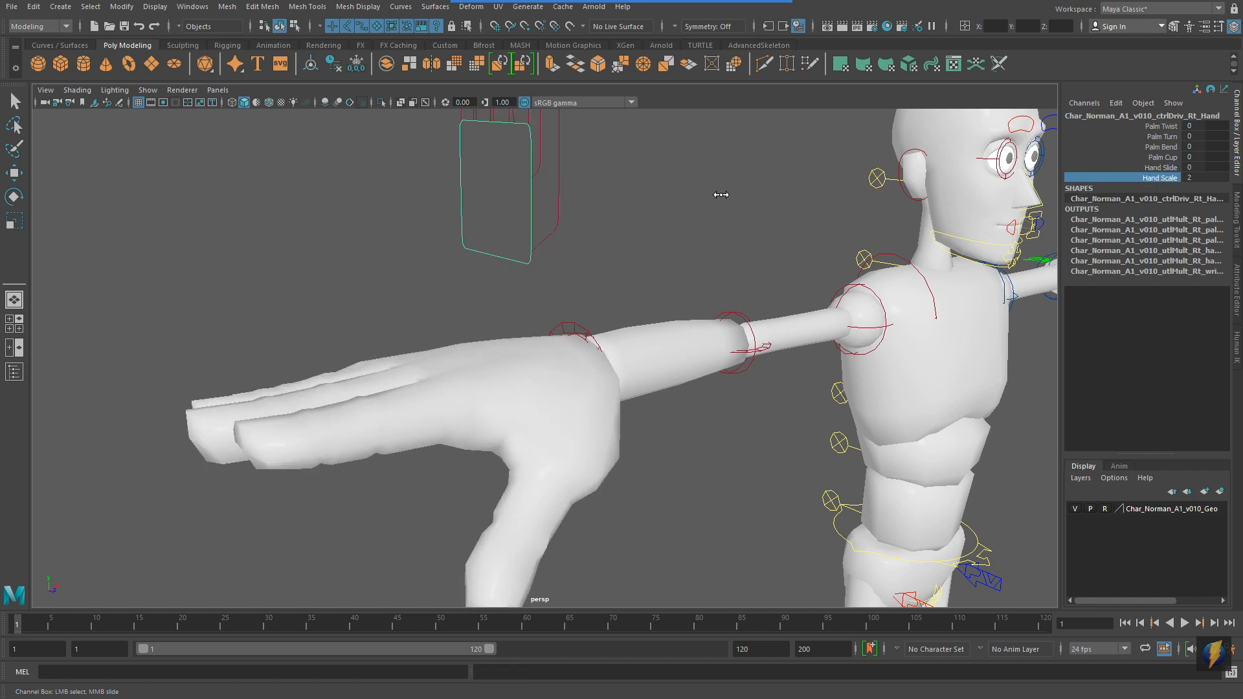
pyautogui.keyDown('alt'); pyautogui.moveTo(720, 194); pyautogui.dragTo(697, 288); pyautogui.keyUp('alt')
pyautogui.hotkey('ctrl', 'z')
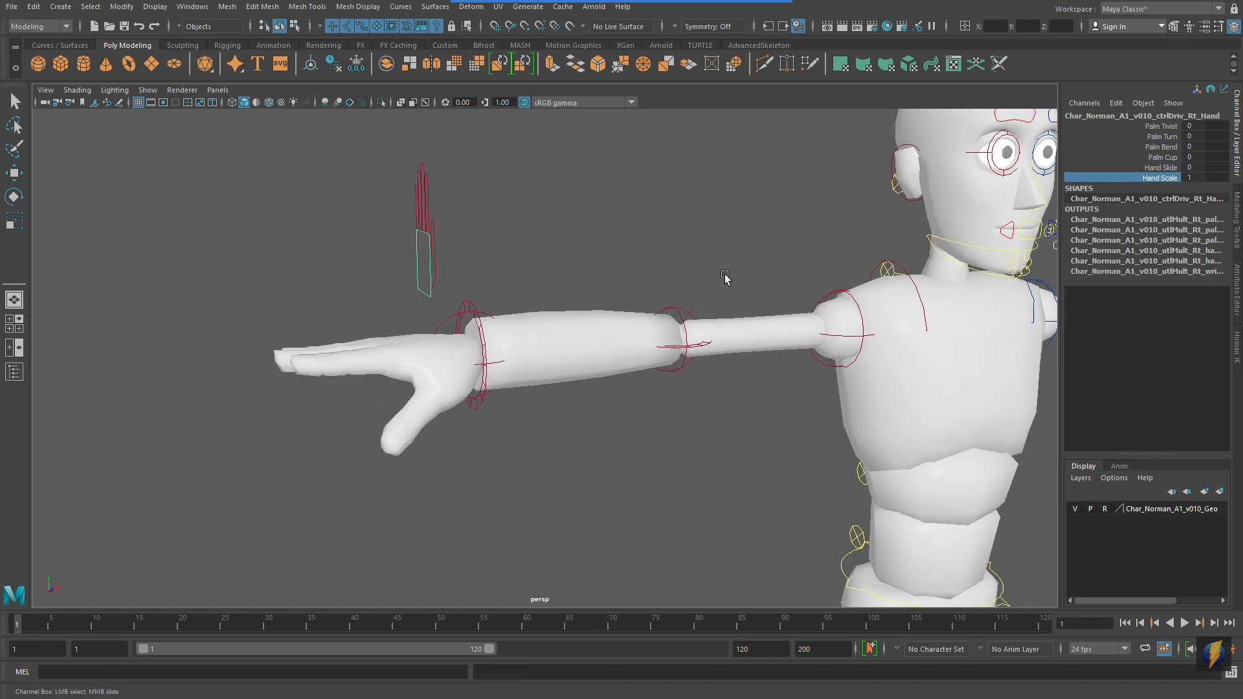
pyautogui.moveTo(732, 260)
pyautogui.mouseDown(button='middle')
pyautogui.moveTo(719, 262)
pyautogui.moveTo(730, 266)
pyautogui.mouseUp(button='middle')
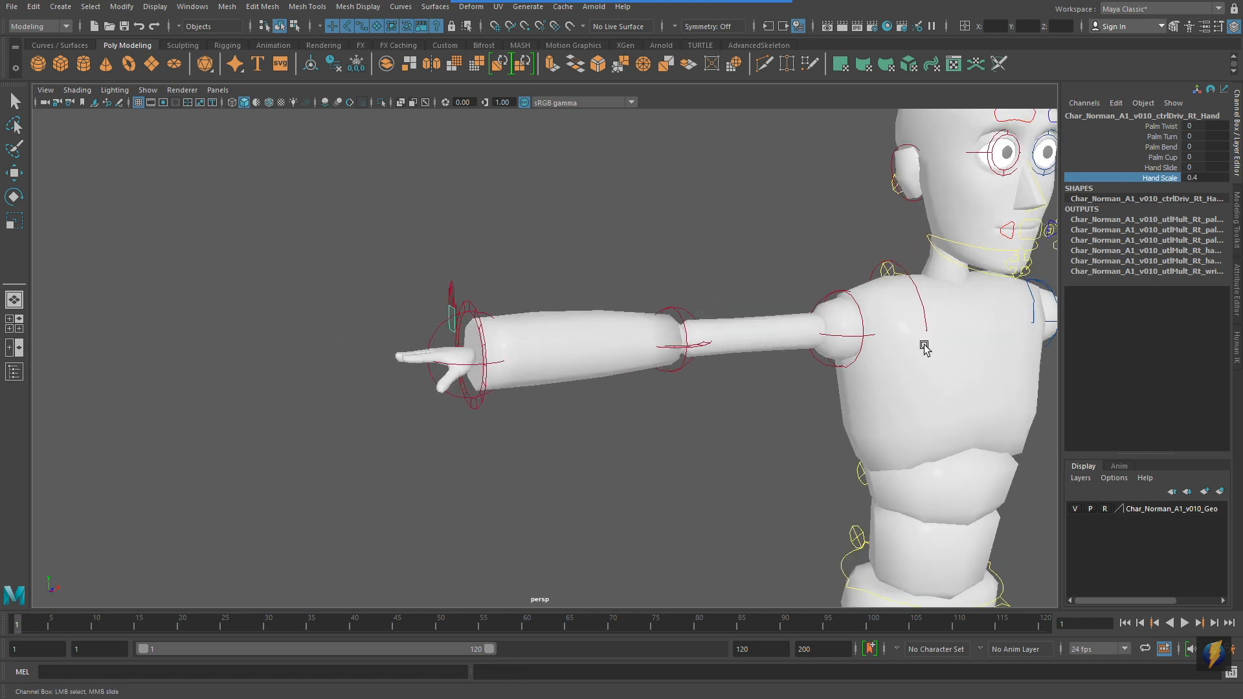
# Undo the right hand's last Hand Scale change and check the thumb and finger controls of the hand-shaped control one by one
pyautogui.hotkey('ctrl', 'z')
pyautogui.keyDown('alt'); pyautogui.moveTo(628, 353); pyautogui.dragTo(581, 377); pyautogui.keyUp('alt')
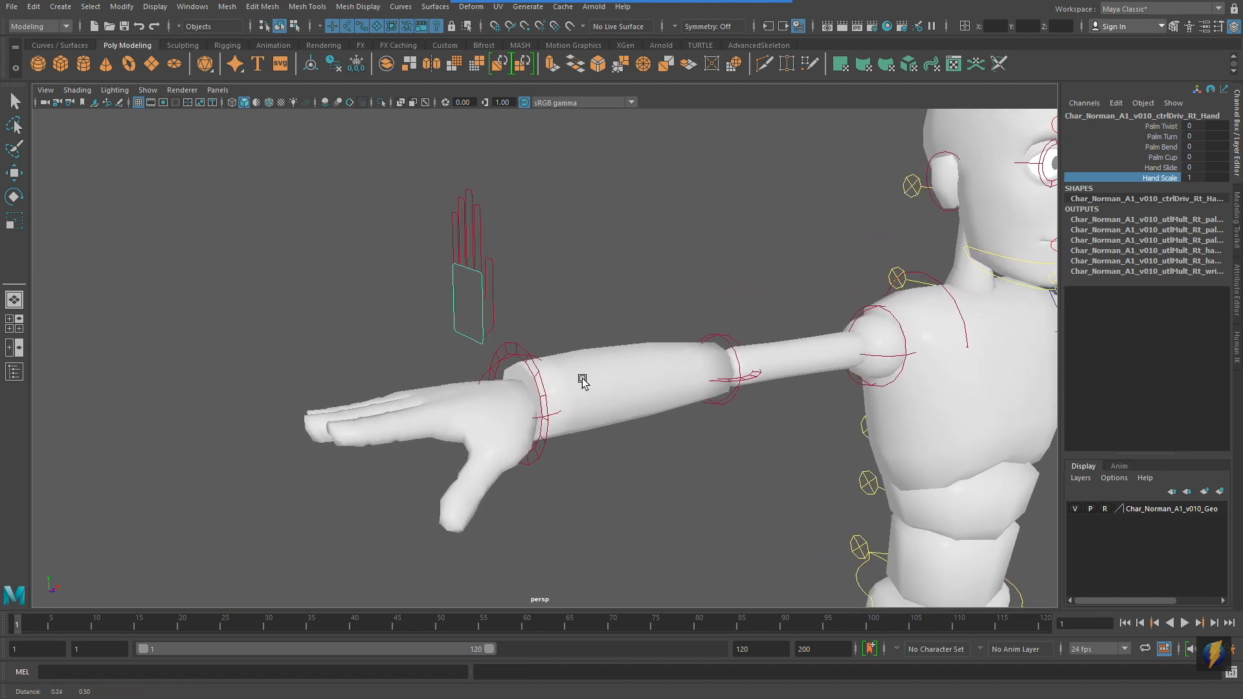
pyautogui.click(493, 284)
pyautogui.press('e')
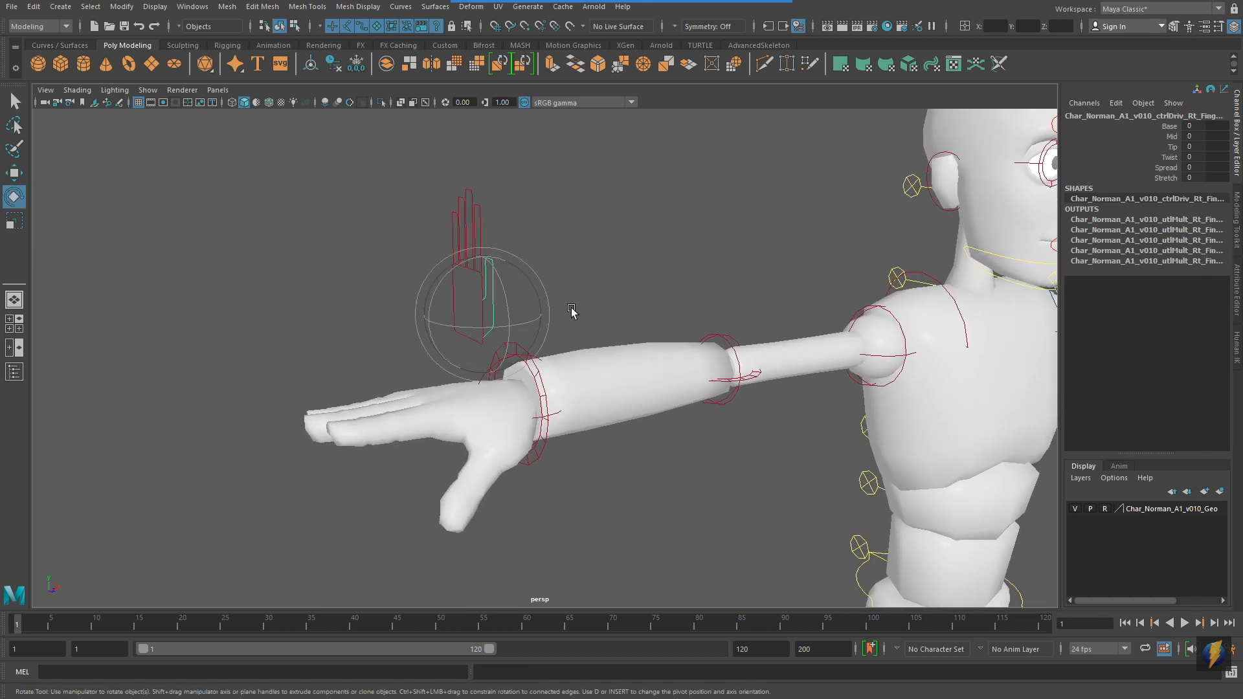
pyautogui.moveTo(482, 225); pyautogui.dragTo(494, 208)
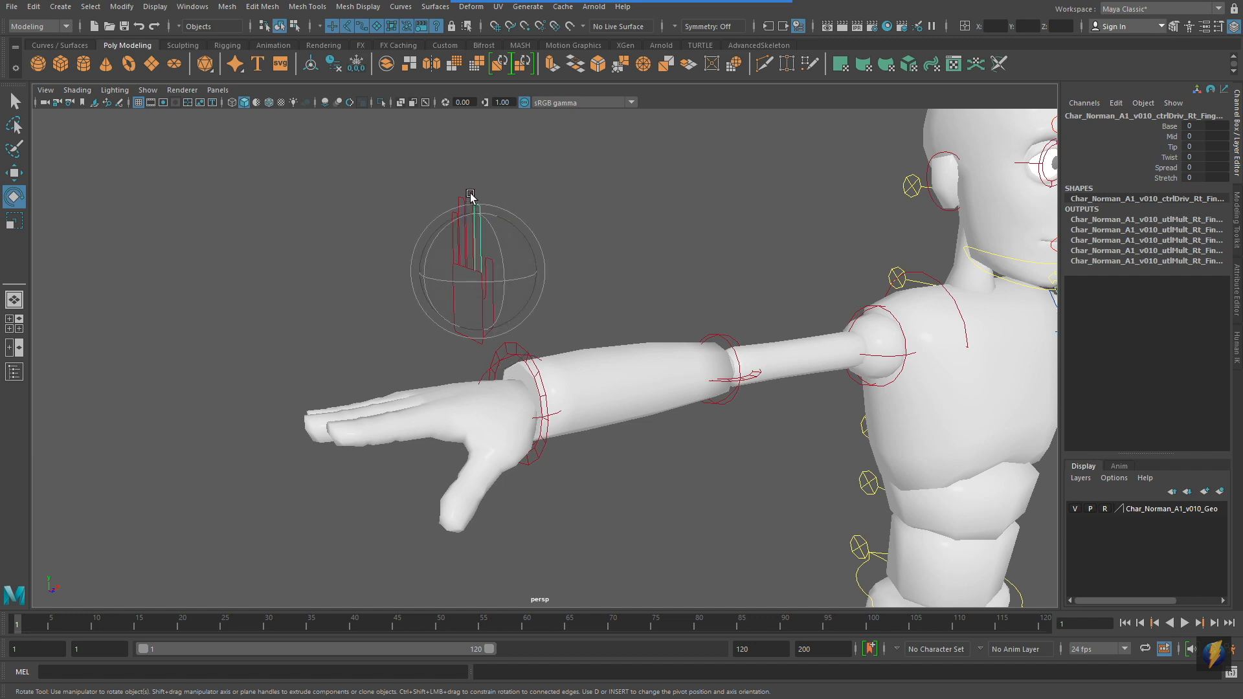
pyautogui.moveTo(471, 190); pyautogui.dragTo(471, 196)
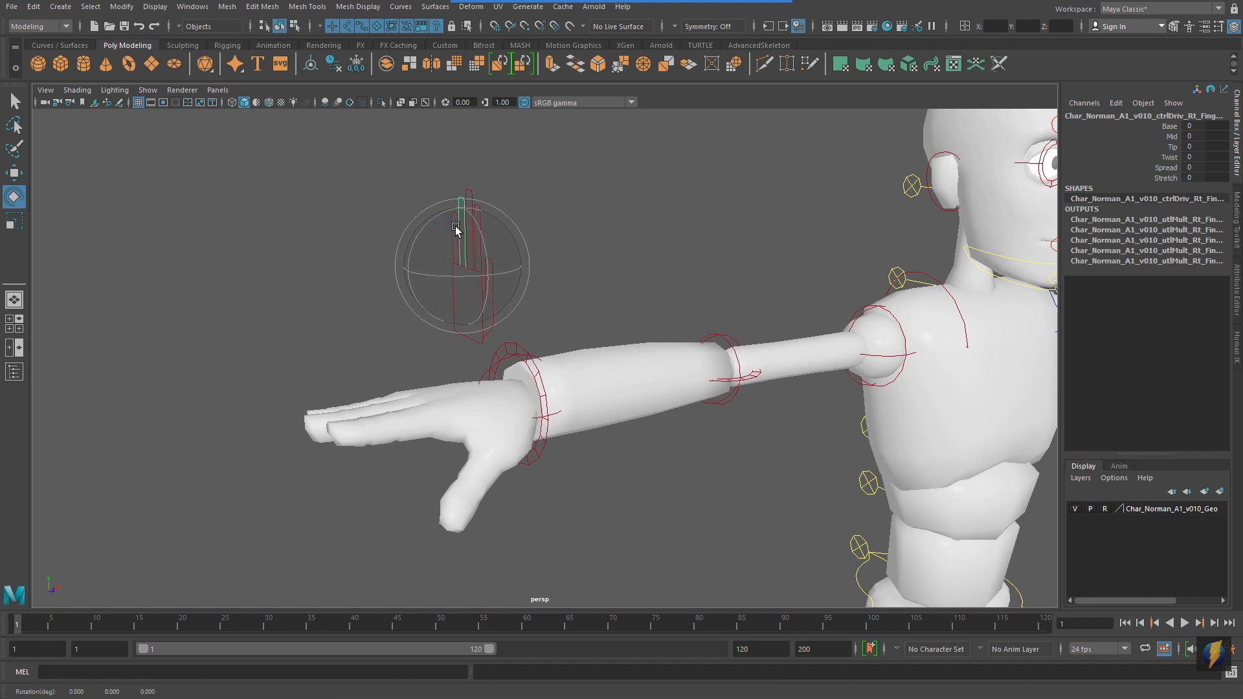
pyautogui.scroll(3, 544, 305)
pyautogui.click(505, 184)
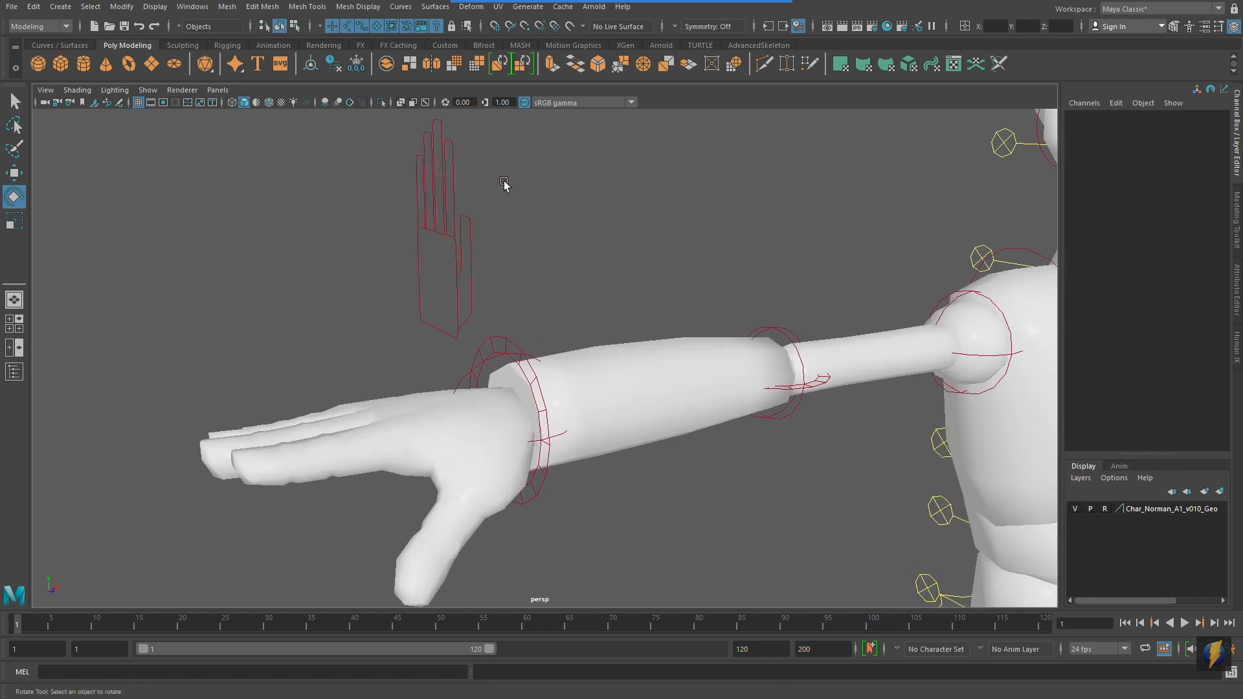
# Select the right hand's index finger control and check its attributes from Base to Stretch
pyautogui.click(451, 172)
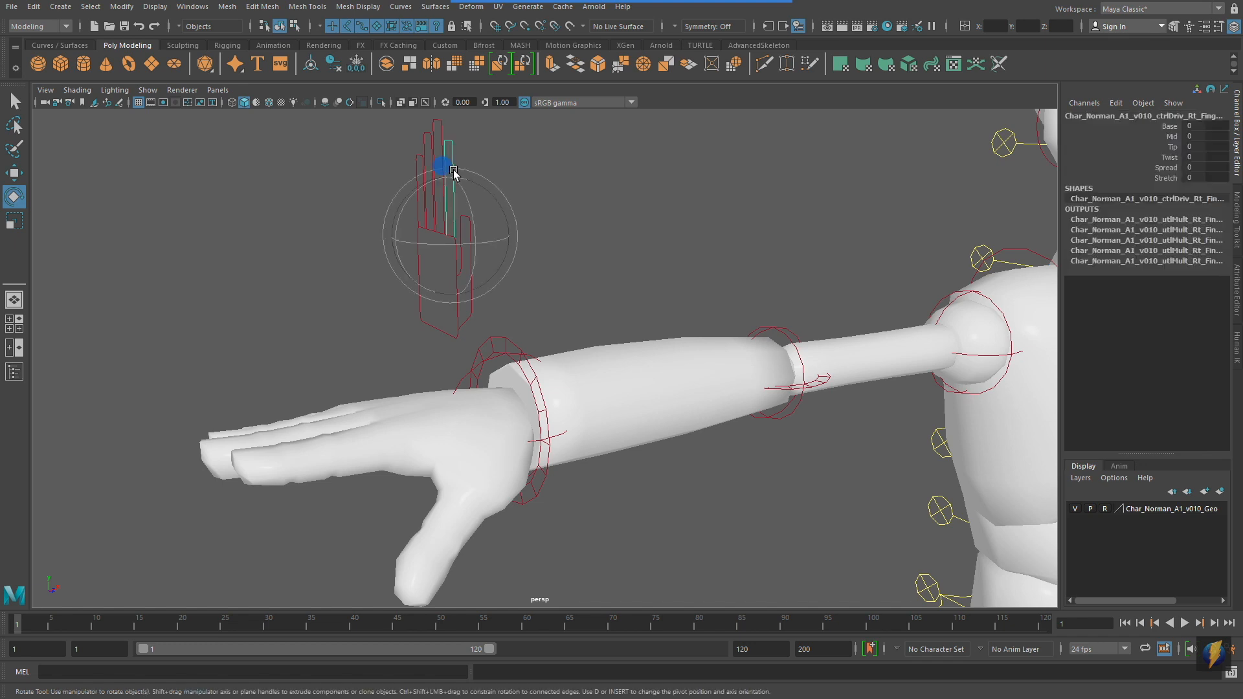
pyautogui.scroll(3, 654, 264)
pyautogui.scroll(-4, 581, 311)
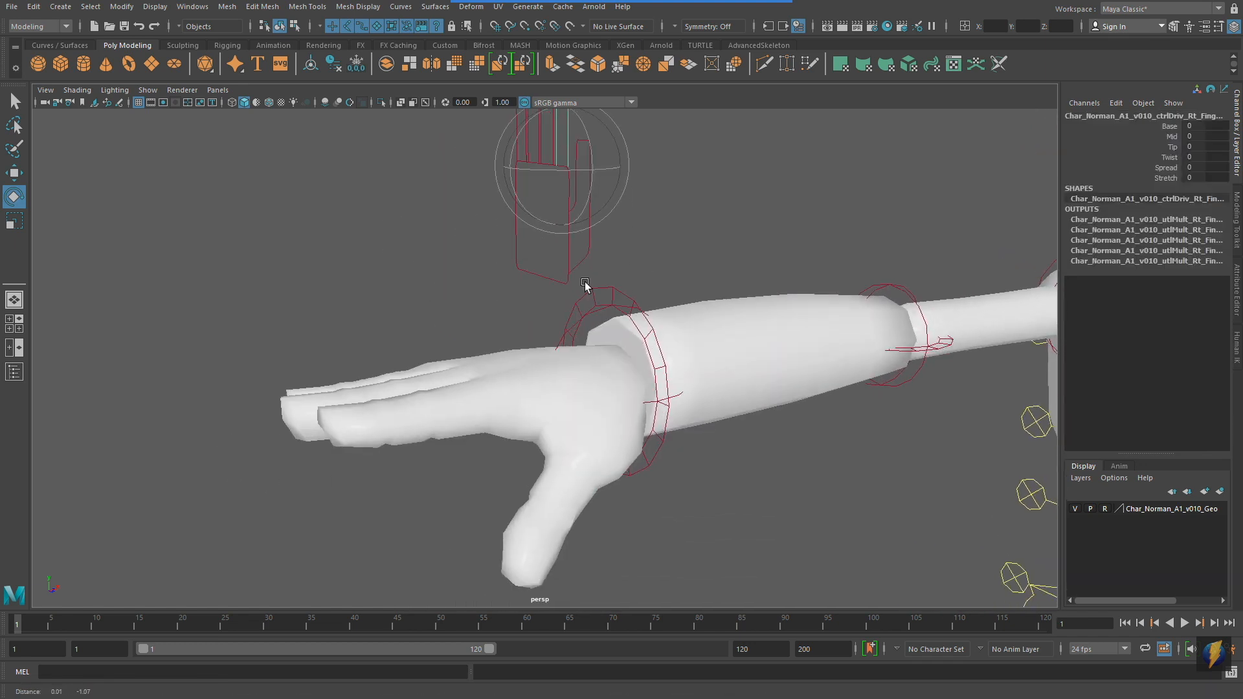
pyautogui.keyDown('alt'); pyautogui.moveTo(873, 257); pyautogui.dragTo(847, 276, button='middle'); pyautogui.keyUp('alt')
pyautogui.moveTo(685, 3)
pyautogui.click(671, 29)
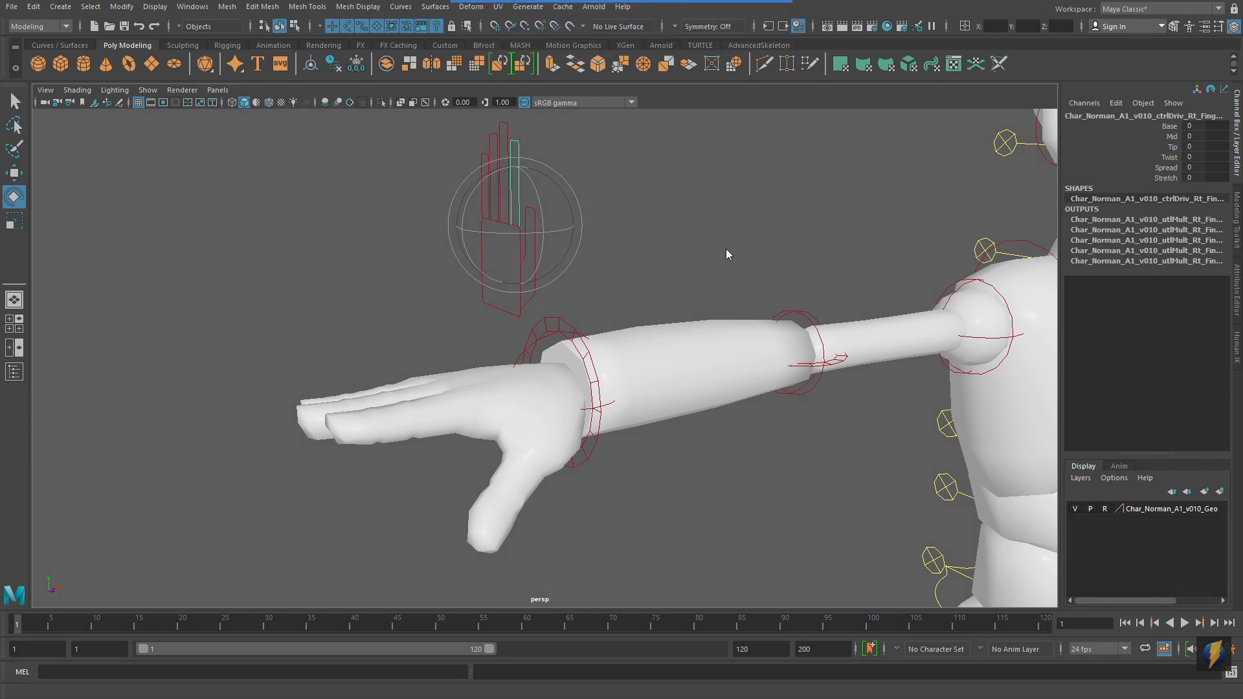
pyautogui.moveTo(651, 237)
pyautogui.mouseDown()
pyautogui.moveTo(755, 234)
pyautogui.moveTo(1109, 150)
pyautogui.moveTo(1152, 128)
pyautogui.moveTo(1163, 183)
pyautogui.moveTo(1062, 172)
pyautogui.moveTo(1138, 169)
pyautogui.mouseUp()
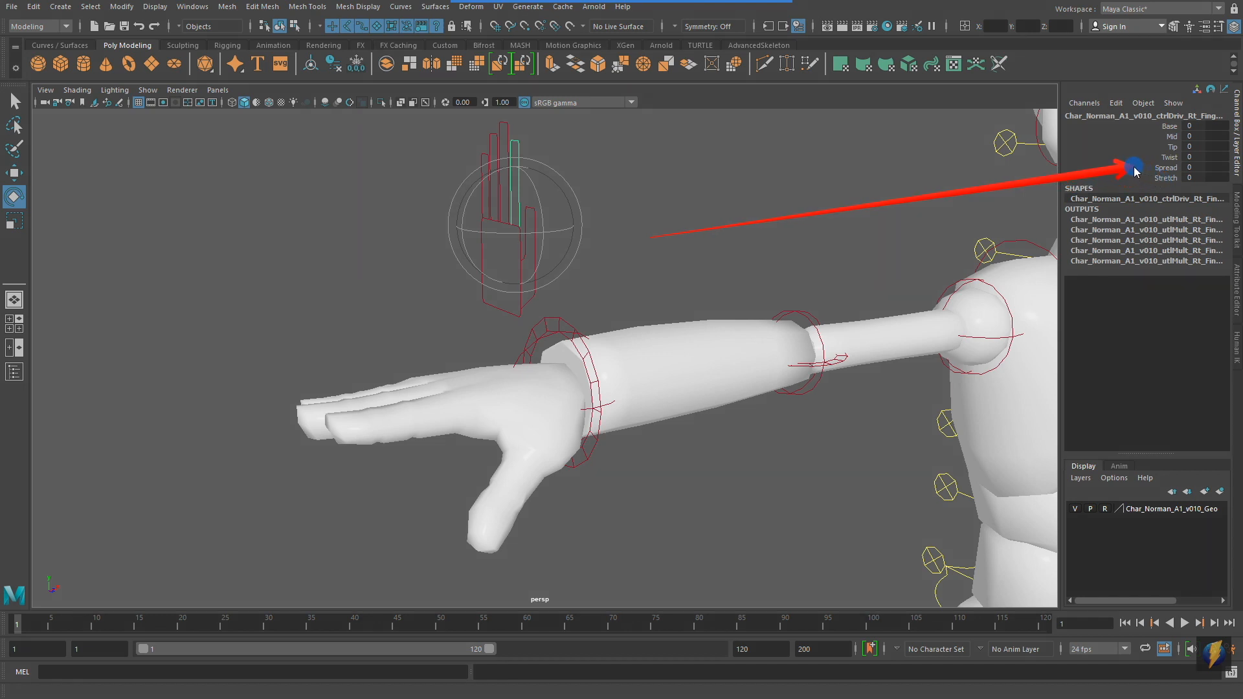
# Try bending the right index finger with its Base, Mid and Tip attributes separately, undoing each change
pyautogui.click(1170, 127)
pyautogui.keyDown('alt'); pyautogui.moveTo(813, 240); pyautogui.dragTo(614, 255); pyautogui.keyUp('alt')
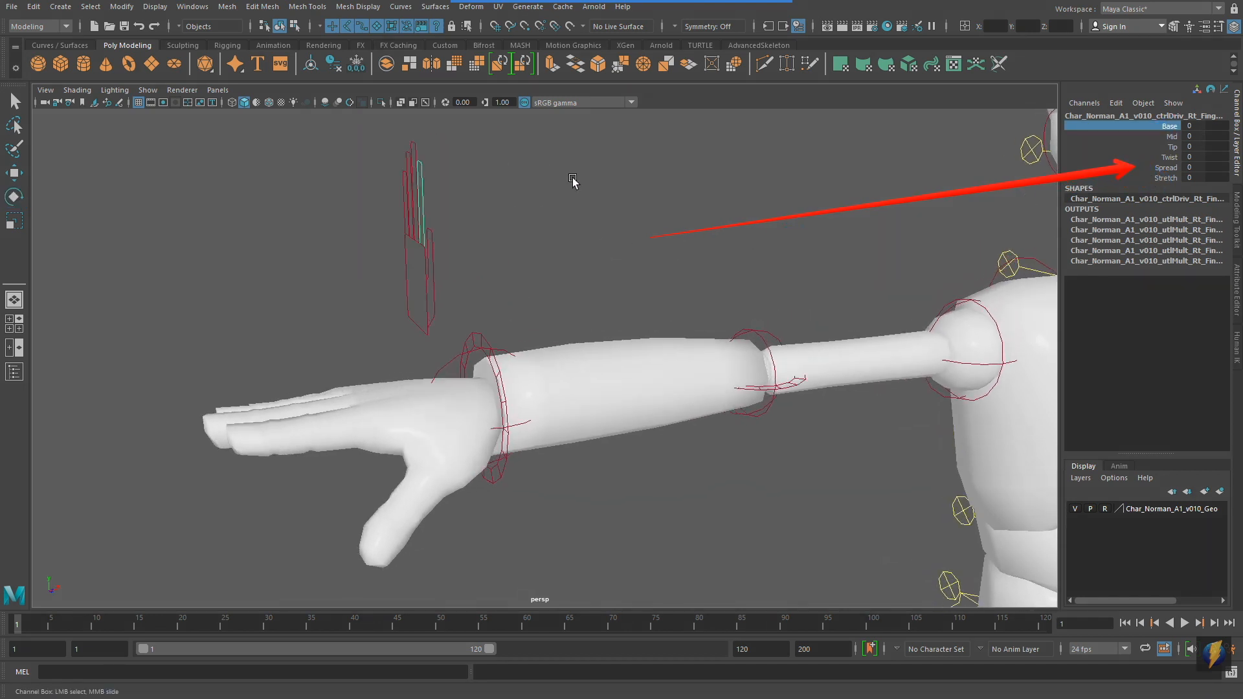
pyautogui.moveTo(549, 226); pyautogui.dragTo(606, 238, button='middle')
pyautogui.hotkey('ctrl', 'z')
pyautogui.click(1172, 137)
pyautogui.moveTo(544, 241); pyautogui.dragTo(654, 241, button='middle')
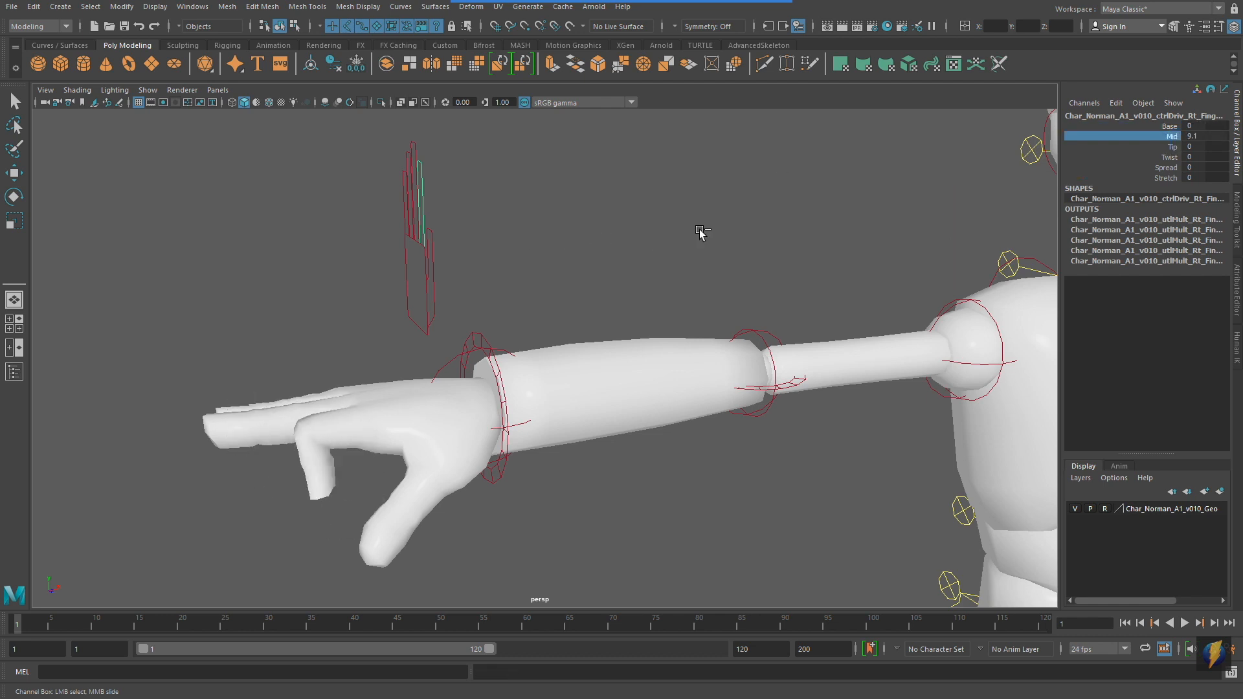
pyautogui.hotkey('ctrl', 'z')
pyautogui.click(1172, 147)
pyautogui.moveTo(552, 216); pyautogui.dragTo(524, 250, button='middle')
pyautogui.hotkey('ctrl', 'z')
# Try the right index finger's Twist, Spread and Stretch attributes, undoing each change
pyautogui.keyDown('alt'); pyautogui.moveTo(547, 305); pyautogui.dragTo(575, 288); pyautogui.keyUp('alt')
pyautogui.click(1170, 157)
pyautogui.moveTo(618, 254); pyautogui.dragTo(616, 285, button='middle')
pyautogui.hotkey('ctrl', 'z')
pyautogui.click(1167, 168)
pyautogui.hotkey('ctrl', 'z')
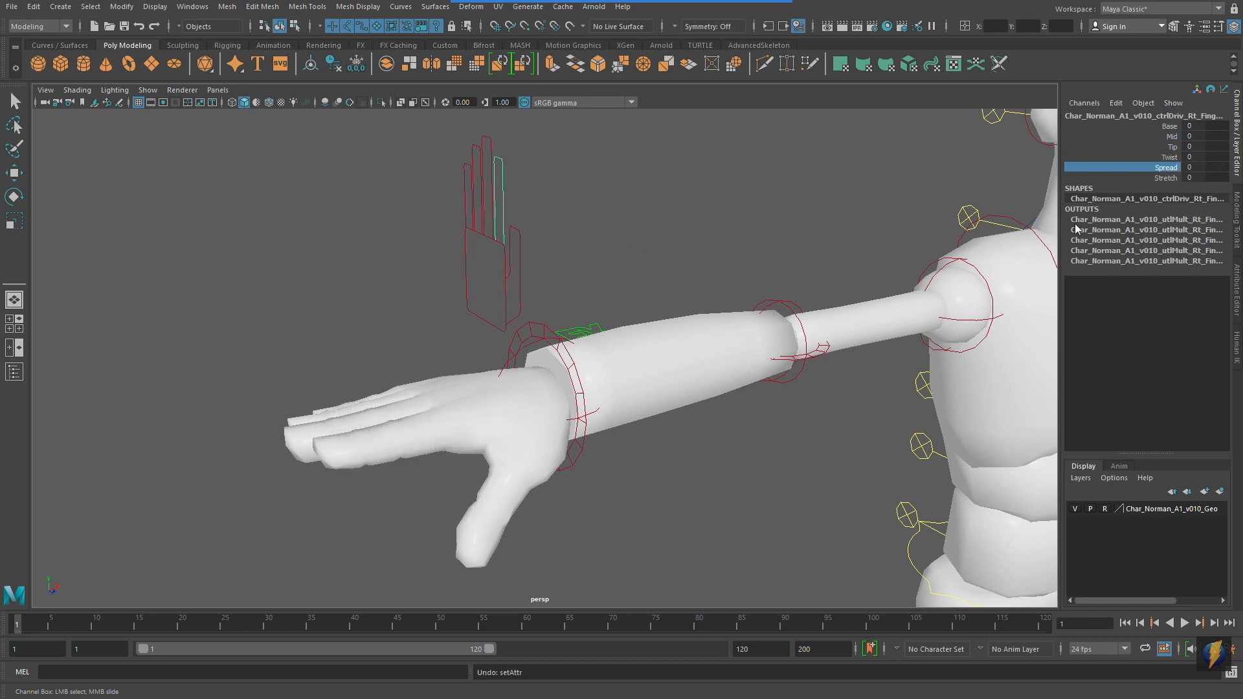
pyautogui.click(1168, 178)
pyautogui.moveTo(508, 263); pyautogui.dragTo(592, 272, button='middle')
pyautogui.hotkey('ctrl', 'z')
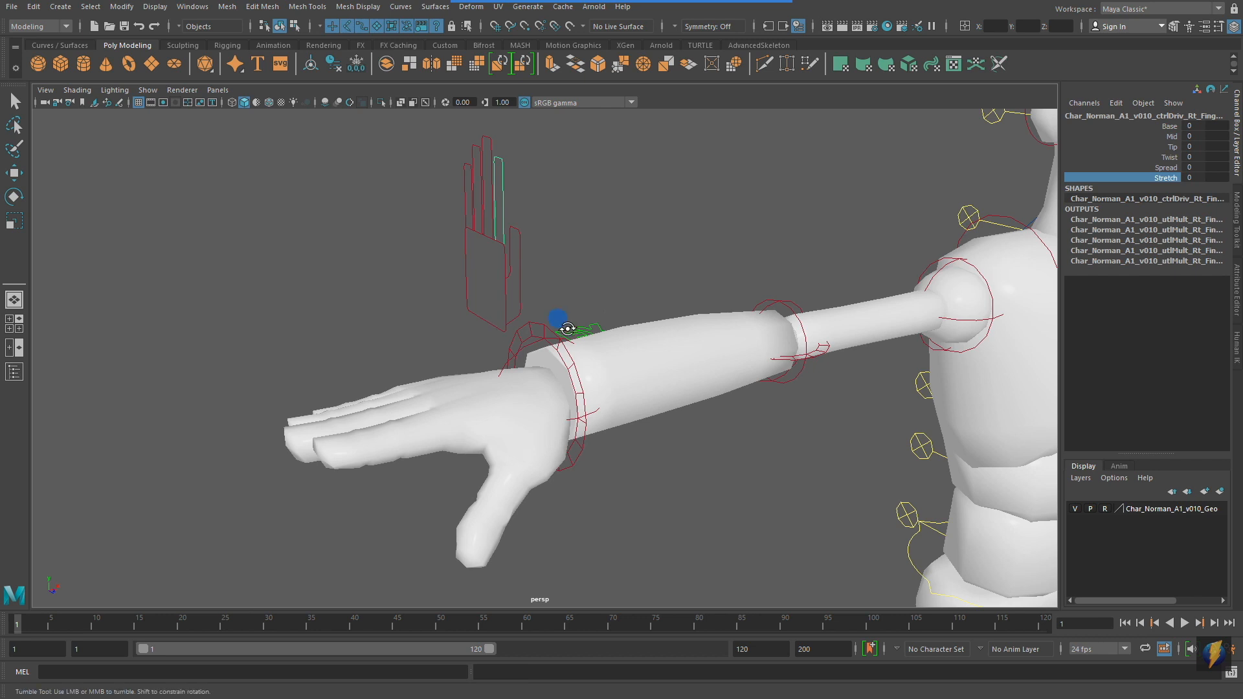
# Try curling the right index finger with Base, Mid and Tip changed together, and undo it
pyautogui.keyDown('alt'); pyautogui.moveTo(564, 327); pyautogui.dragTo(567, 329); pyautogui.keyUp('alt')
pyautogui.keyDown('alt'); pyautogui.moveTo(585, 347); pyautogui.dragTo(589, 298, button='middle'); pyautogui.keyUp('alt')
pyautogui.keyDown('alt'); pyautogui.moveTo(588, 298); pyautogui.dragTo(615, 313); pyautogui.keyUp('alt')
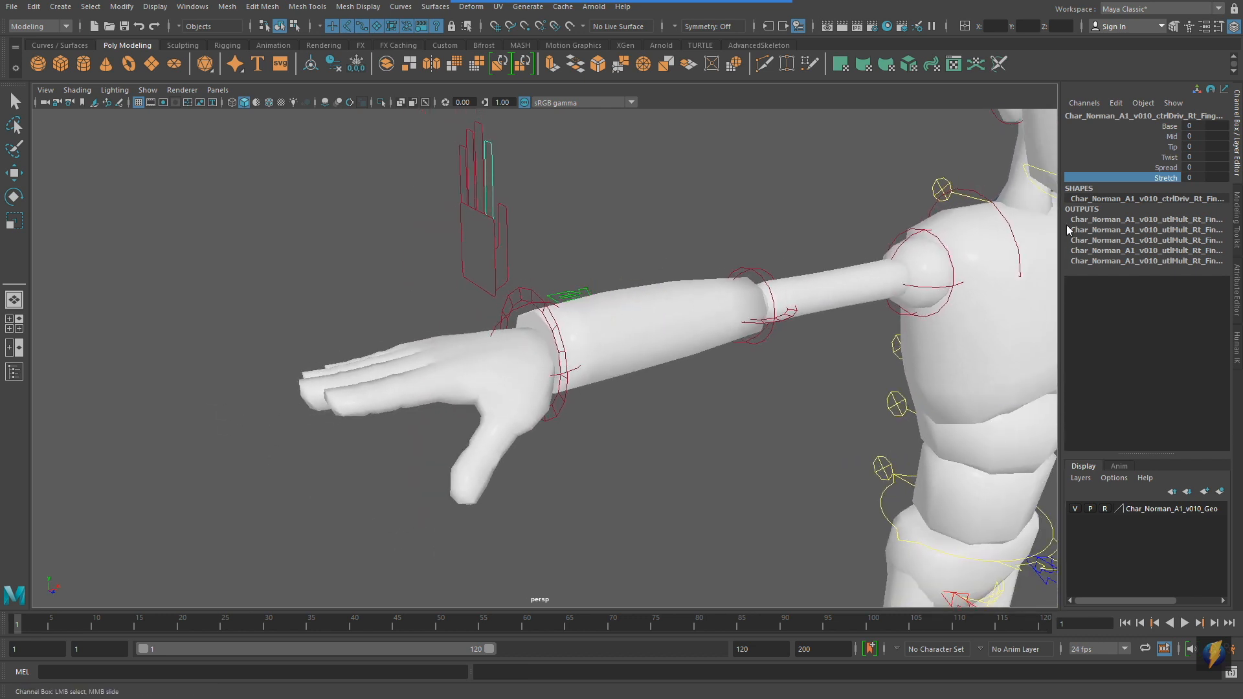
pyautogui.moveTo(1172, 127); pyautogui.dragTo(1174, 145)
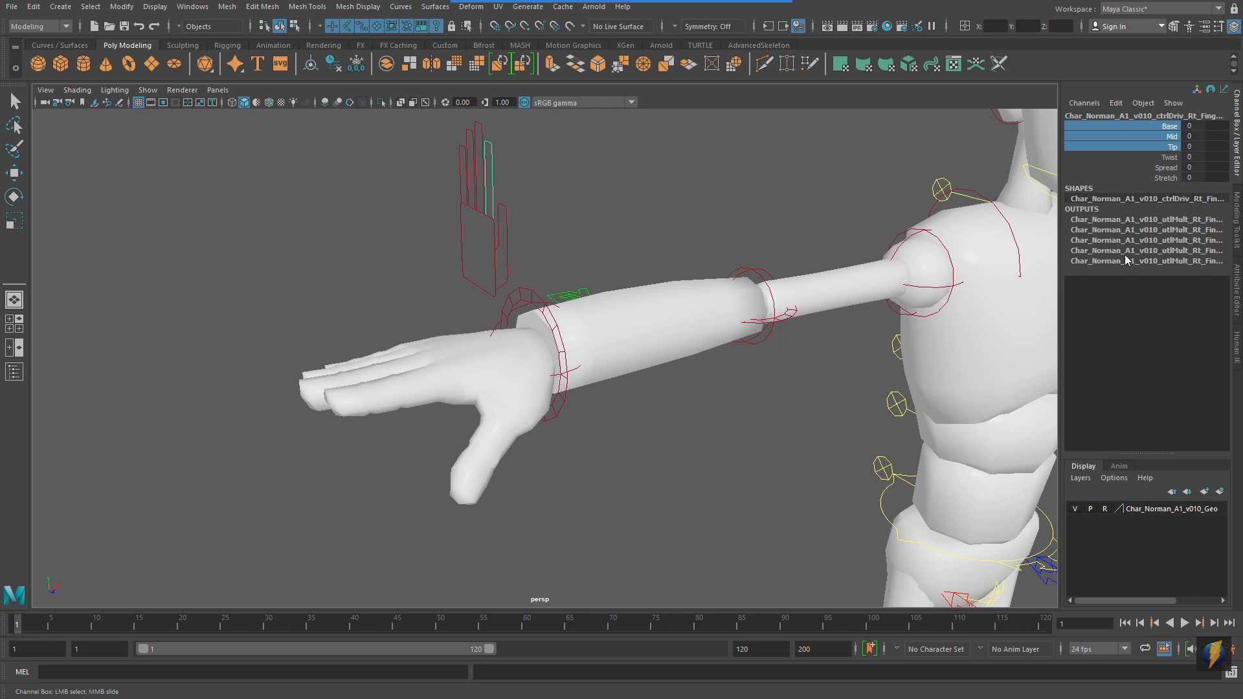
pyautogui.moveTo(618, 193); pyautogui.dragTo(664, 219, button='middle')
pyautogui.hotkey('ctrl', 'z')
# Select the four finger controls of the right hand, try curling them together with Base, Mid and Tip, and undo it
pyautogui.keyDown('alt'); pyautogui.moveTo(608, 234); pyautogui.dragTo(622, 230); pyautogui.keyUp('alt')
pyautogui.moveTo(466, 136); pyautogui.dragTo(581, 163)
pyautogui.keyDown('alt'); pyautogui.moveTo(664, 205); pyautogui.dragTo(652, 207); pyautogui.keyUp('alt')
pyautogui.moveTo(716, 166); pyautogui.dragTo(754, 173, button='middle')
pyautogui.hotkey('ctrl', 'z')
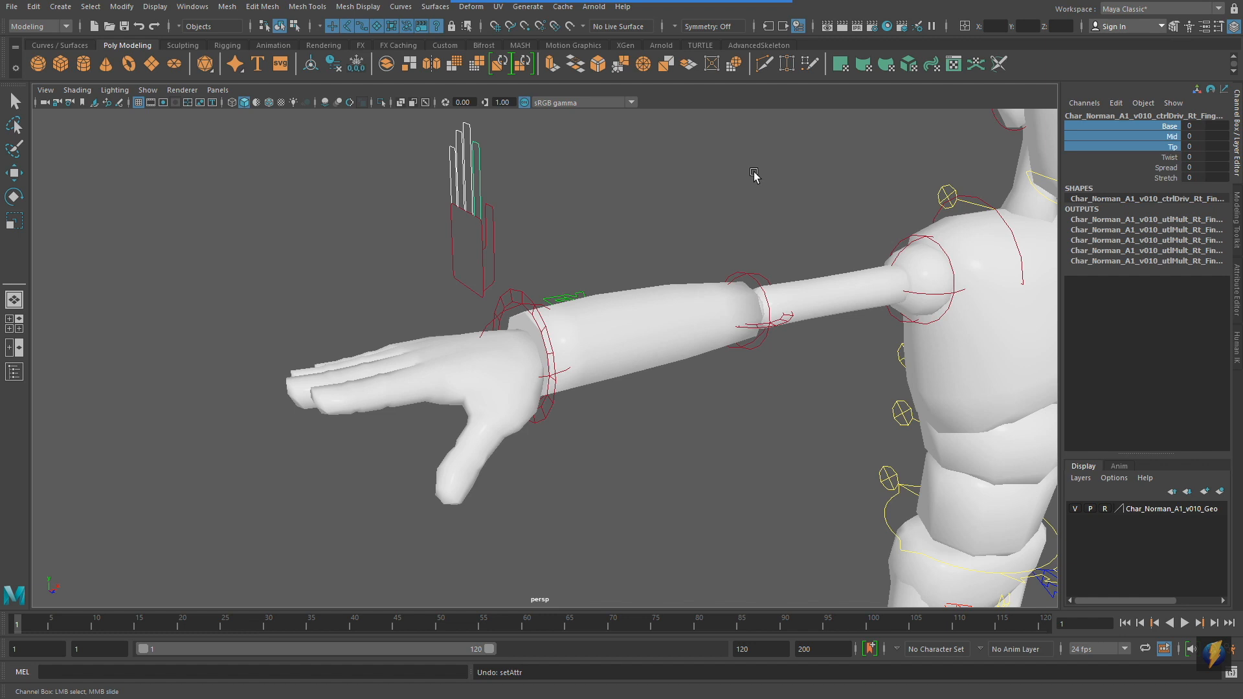
# Deselect the finger controls and bring the character's face and its facial controls into close view
pyautogui.keyDown('alt'); pyautogui.moveTo(893, 265); pyautogui.dragTo(640, 262, button='right'); pyautogui.keyUp('alt')
pyautogui.keyDown('alt'); pyautogui.moveTo(764, 317); pyautogui.dragTo(671, 187, button='middle'); pyautogui.keyUp('alt')
pyautogui.keyDown('alt'); pyautogui.moveTo(829, 360); pyautogui.dragTo(748, 370, button='right'); pyautogui.keyUp('alt')
pyautogui.keyDown('alt'); pyautogui.moveTo(748, 370); pyautogui.dragTo(748, 341); pyautogui.keyUp('alt')
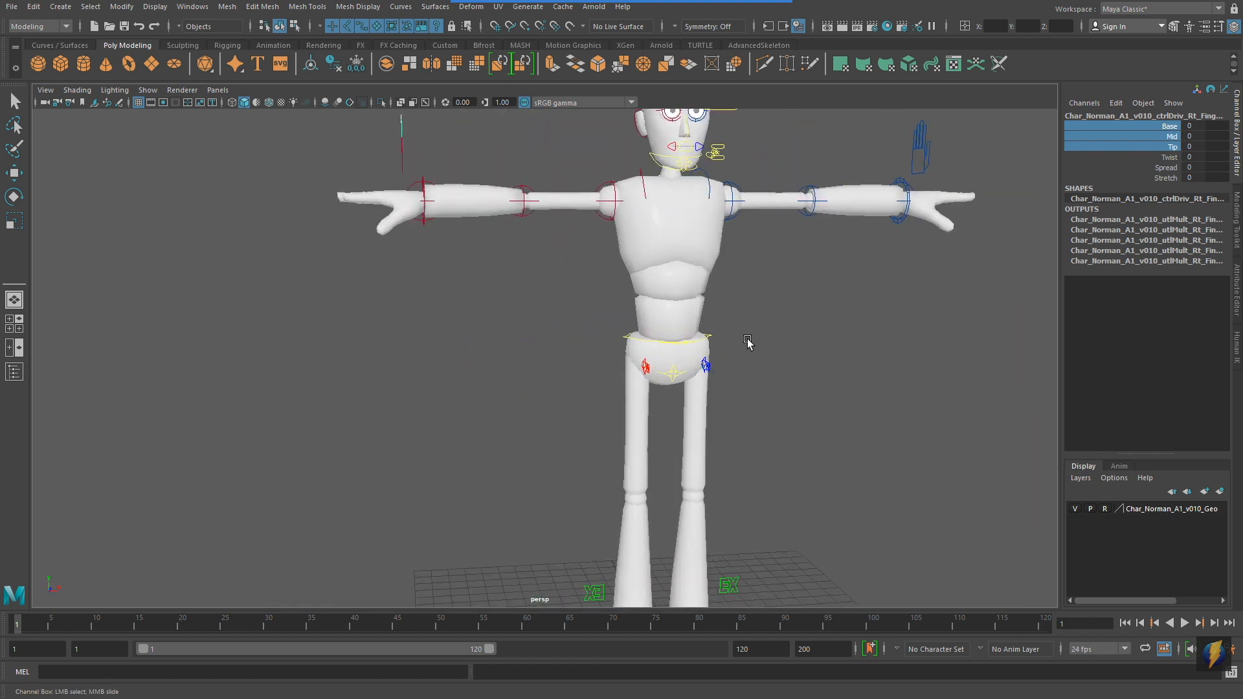
pyautogui.keyDown('alt'); pyautogui.moveTo(747, 341); pyautogui.dragTo(671, 505, button='middle'); pyautogui.keyUp('alt')
pyautogui.keyDown('alt'); pyautogui.moveTo(671, 505); pyautogui.dragTo(586, 429, button='right'); pyautogui.keyUp('alt')
pyautogui.keyDown('alt'); pyautogui.moveTo(586, 430); pyautogui.dragTo(623, 418); pyautogui.keyUp('alt')
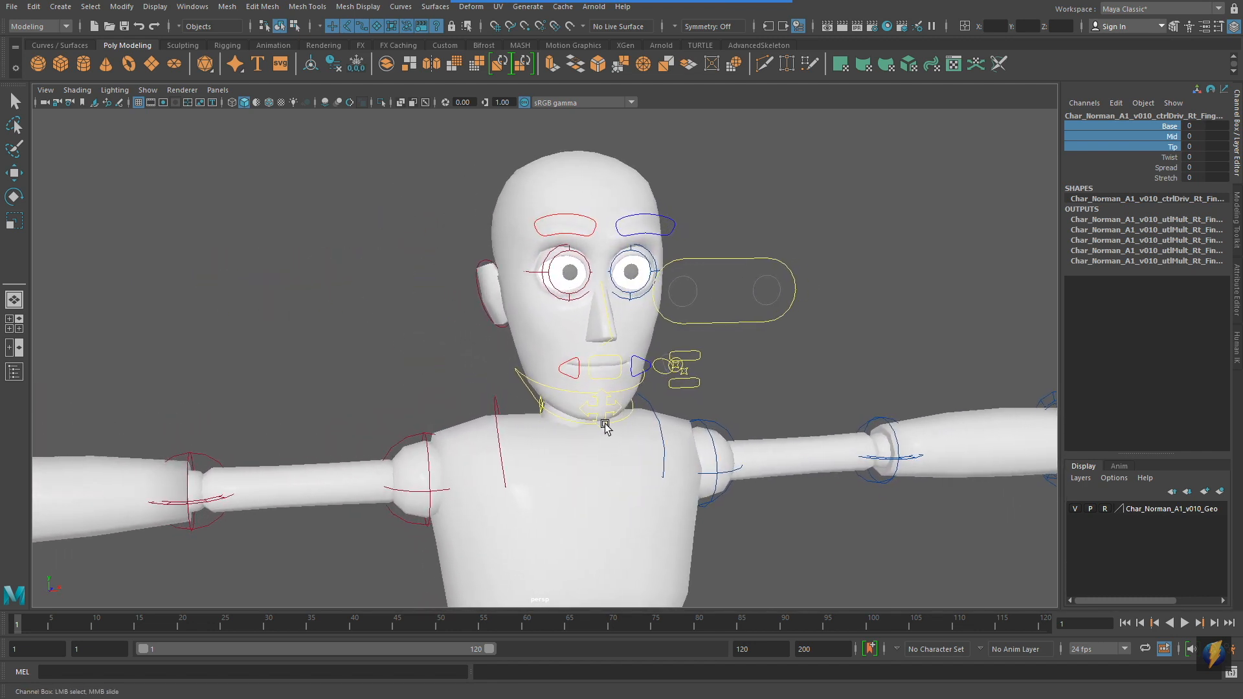
pyautogui.click(594, 383)
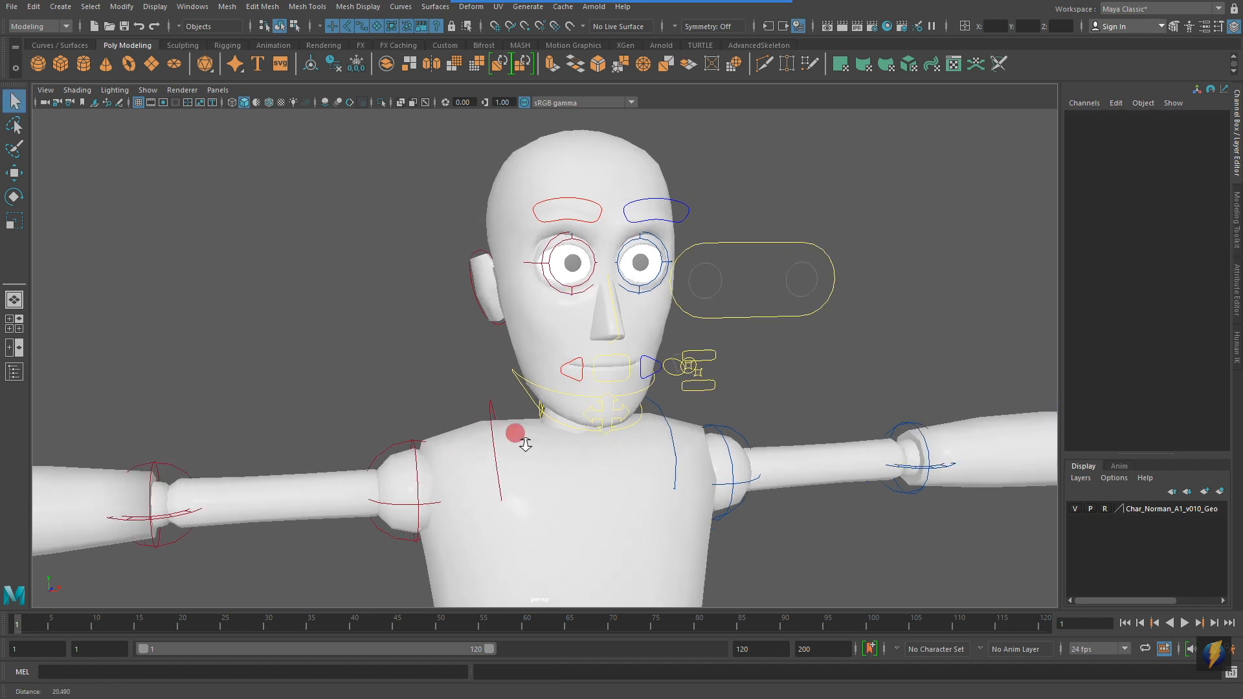
pyautogui.scroll(3, 544, 420)
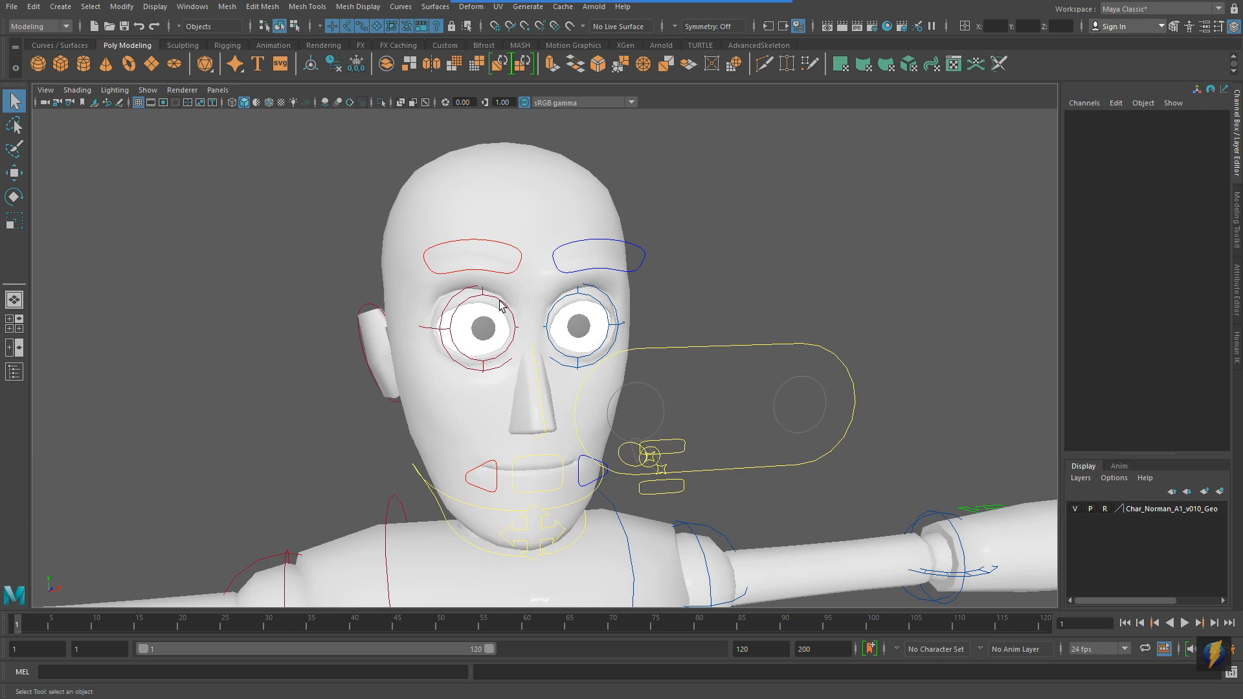
# Select the right eye's FK control and try rotating the eye, undoing the rotation
pyautogui.click(471, 304)
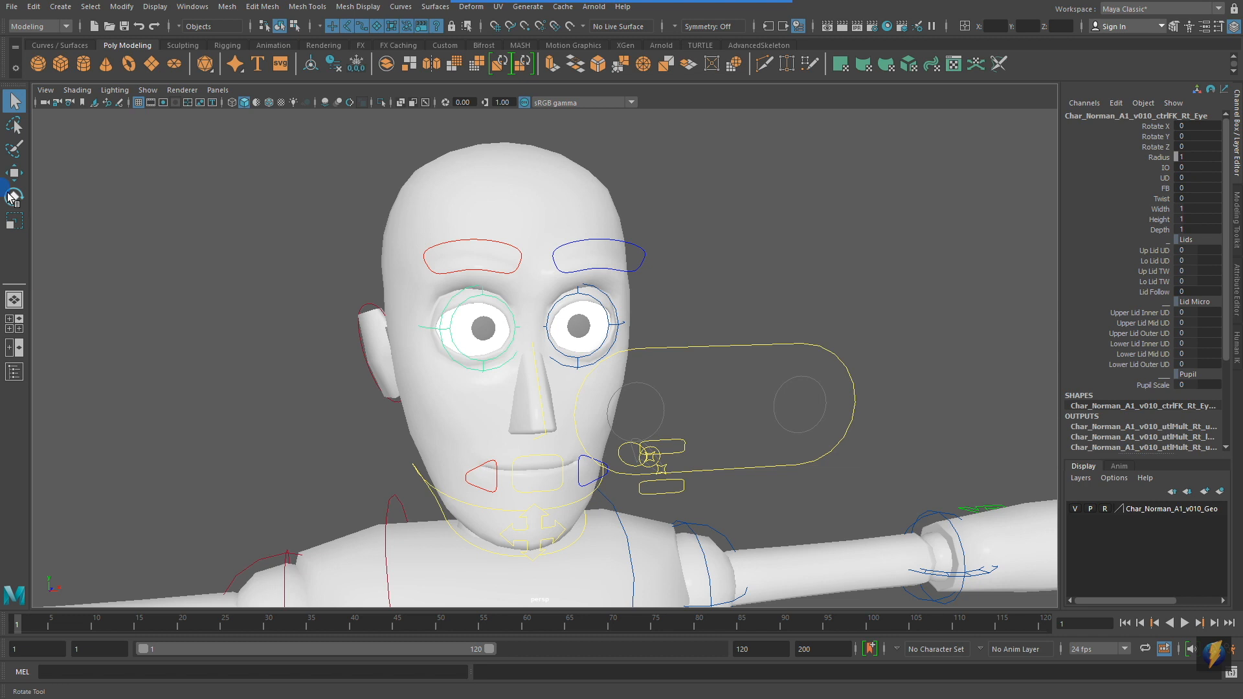
pyautogui.click(13, 197)
pyautogui.moveTo(507, 330)
pyautogui.mouseDown()
pyautogui.moveTo(473, 327)
pyautogui.moveTo(500, 324)
pyautogui.moveTo(477, 317)
pyautogui.moveTo(458, 280)
pyautogui.moveTo(467, 266)
pyautogui.moveTo(509, 293)
pyautogui.moveTo(515, 322)
pyautogui.mouseUp()
pyautogui.hotkey('ctrl', 'z')
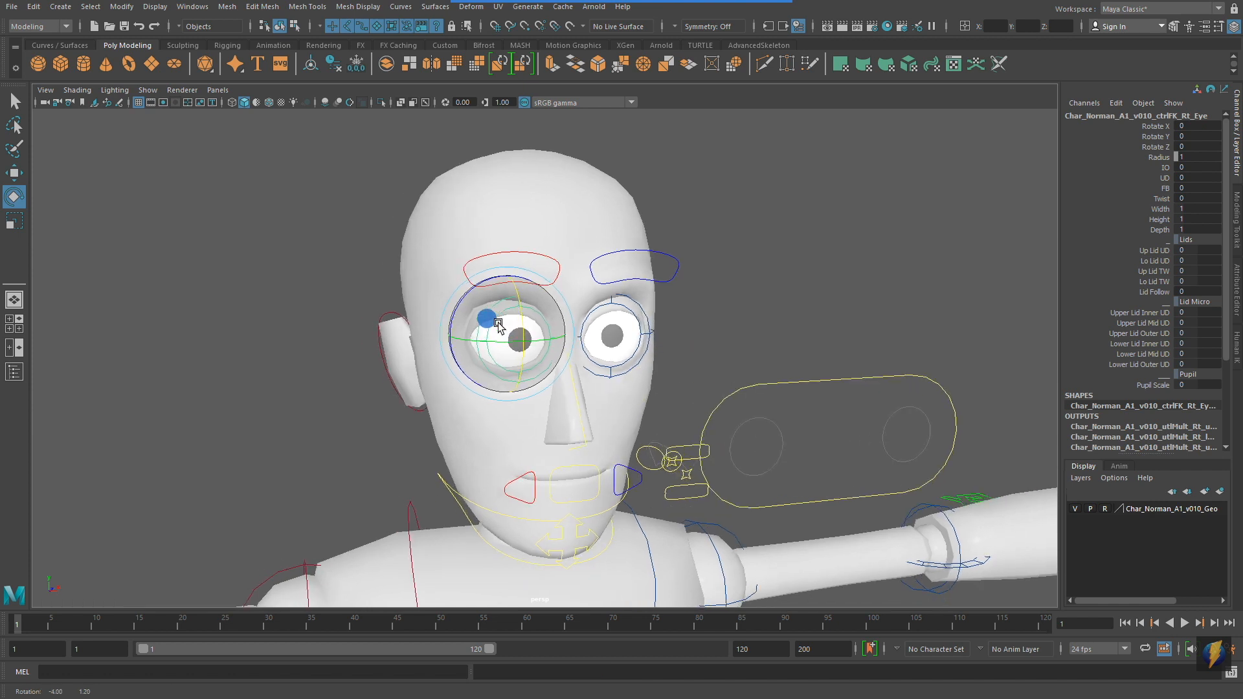
# Add the left eye control to the selection and try rotating both eyes together, undoing the changes
pyautogui.click(619, 308)
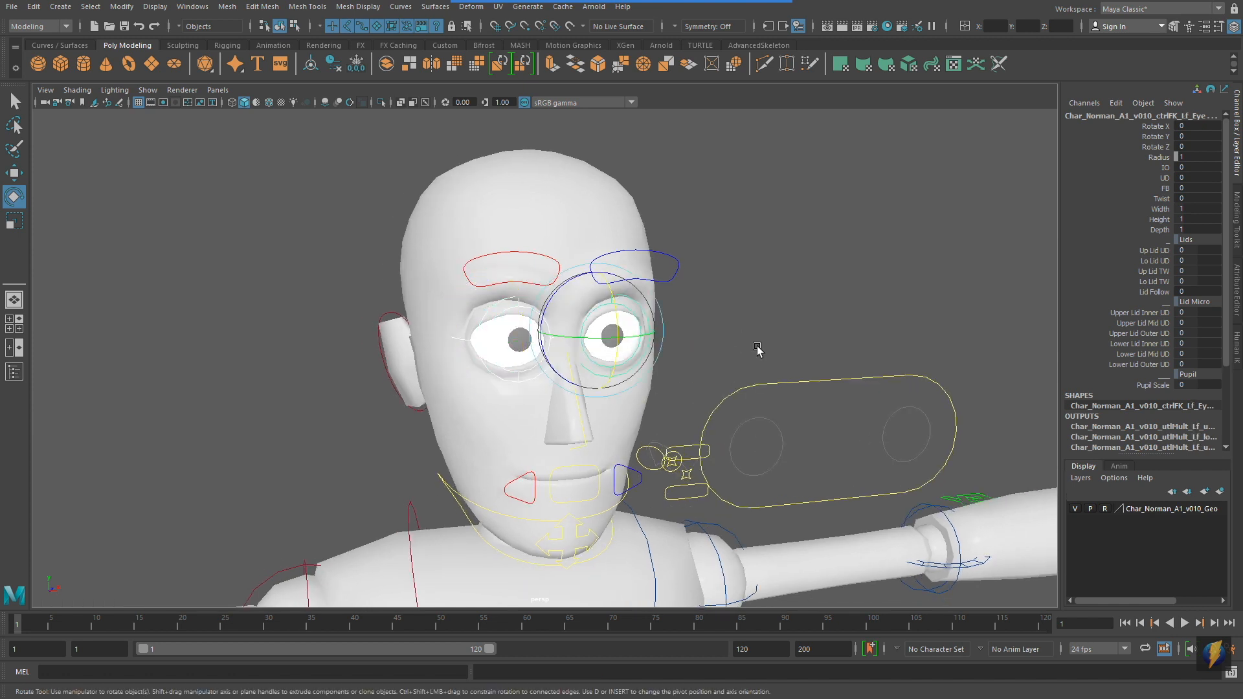
pyautogui.moveTo(746, 347); pyautogui.dragTo(616, 333, button='middle')
pyautogui.hotkey('ctrl', 'z')
pyautogui.hotkey('ctrl', 'z')
pyautogui.hotkey('ctrl', 'z')
# Check the eye controls' attributes in the Lids, Lid Micro and Pupil groups
pyautogui.keyDown('alt'); pyautogui.moveTo(560, 364); pyautogui.dragTo(606, 342, button='right'); pyautogui.keyUp('alt')
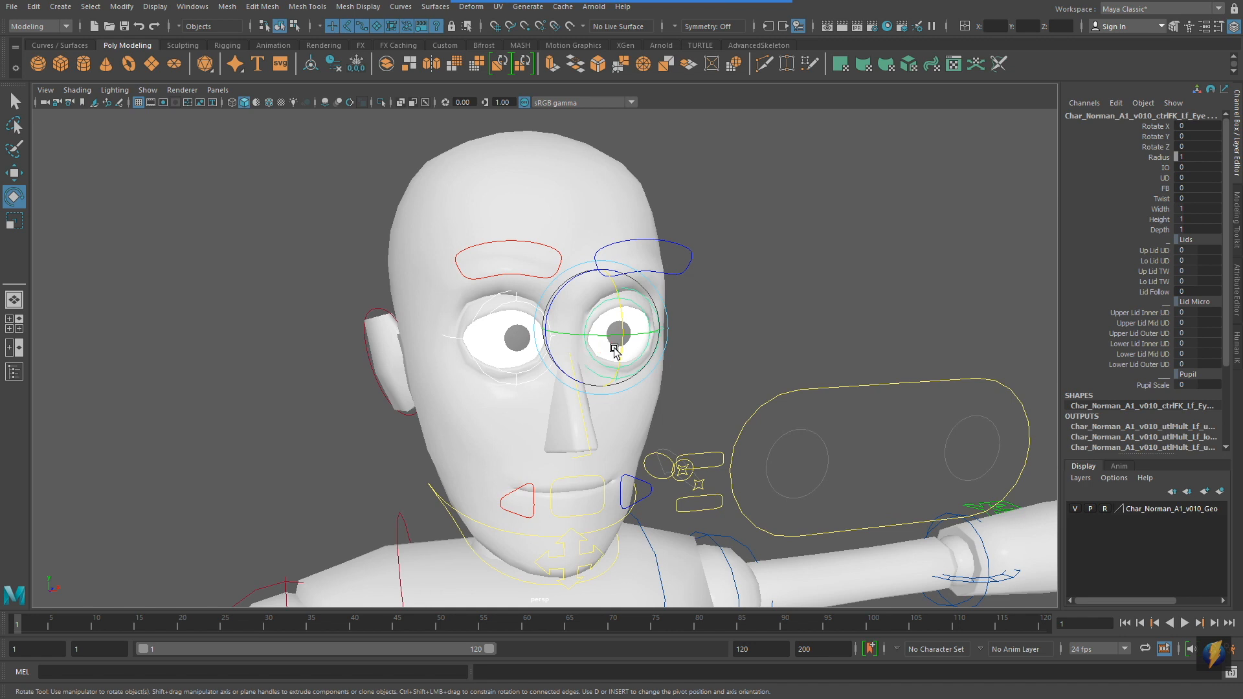
pyautogui.keyDown('alt'); pyautogui.moveTo(614, 333); pyautogui.dragTo(596, 338, button='middle'); pyautogui.keyUp('alt')
pyautogui.moveTo(559, 3)
pyautogui.click(662, 28)
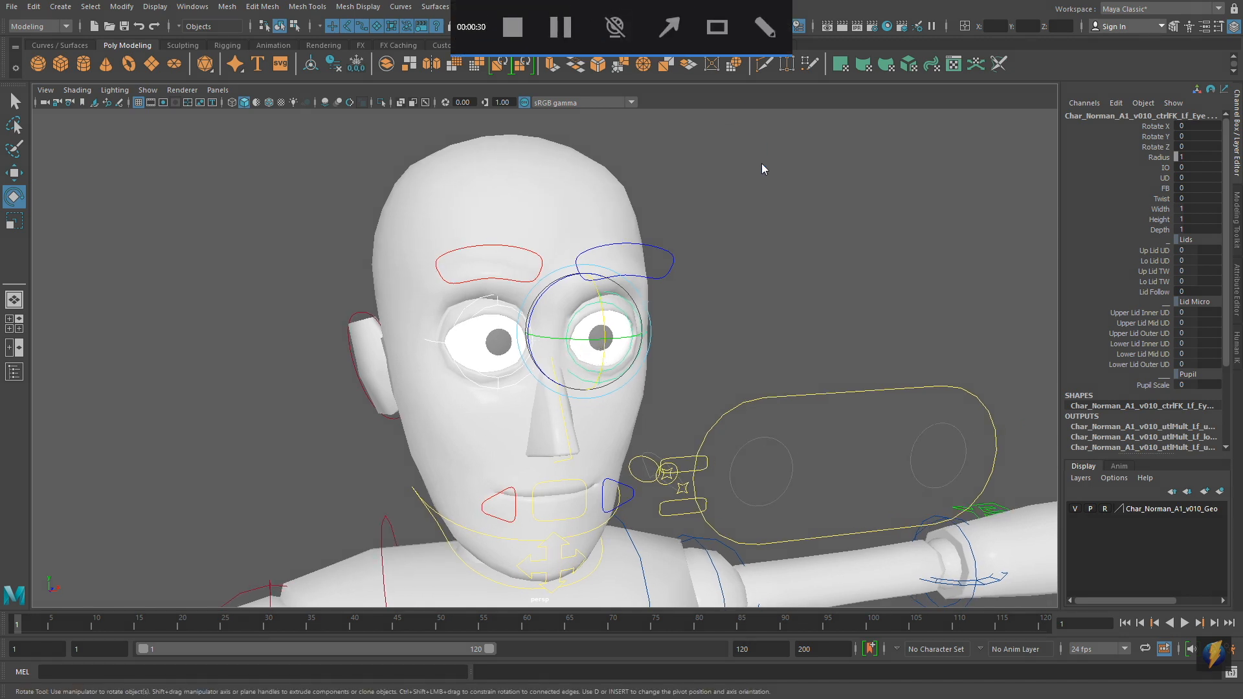
pyautogui.moveTo(522, 204)
pyautogui.mouseDown()
pyautogui.moveTo(1138, 159)
pyautogui.moveTo(1157, 200)
pyautogui.moveTo(1146, 362)
pyautogui.mouseUp()
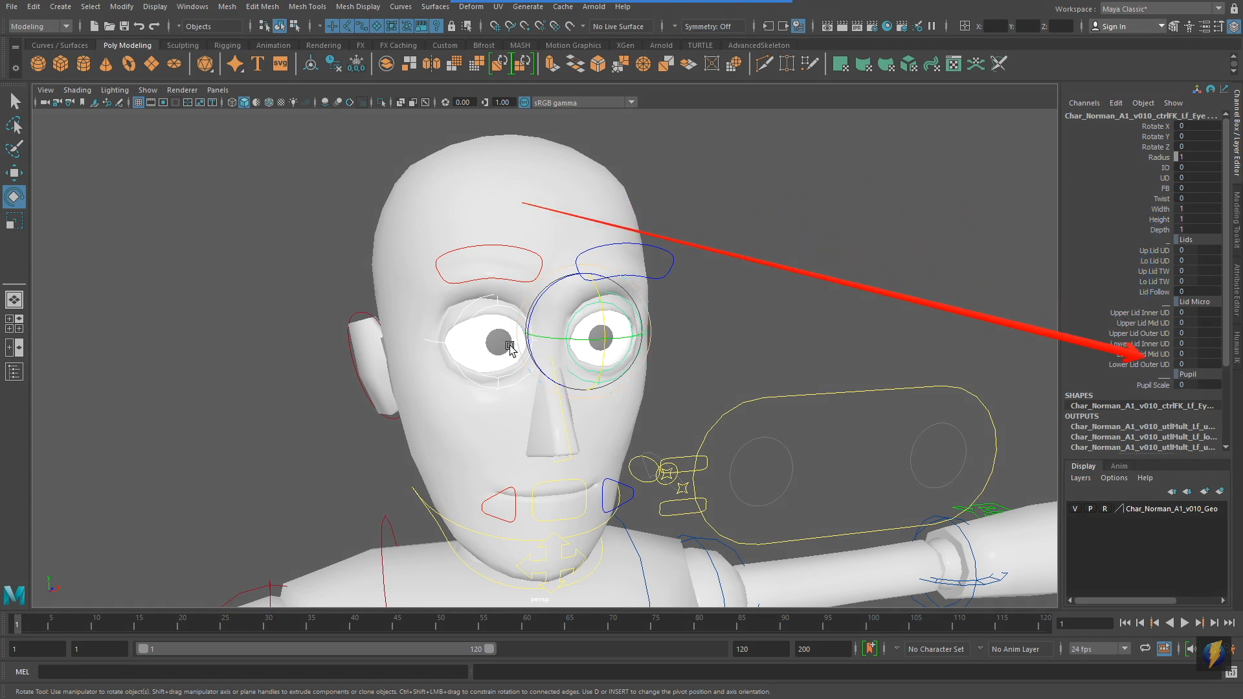
# Try the Up Lid UD and Lo Lid UD attributes on both eyes, undoing each change
pyautogui.moveTo(731, 406)
pyautogui.keyDown('alt'); pyautogui.mouseDown(button='right')
pyautogui.moveTo(633, 383)
pyautogui.moveTo(681, 384)
pyautogui.mouseUp(button='right'); pyautogui.keyUp('alt')
pyautogui.click(1154, 252)
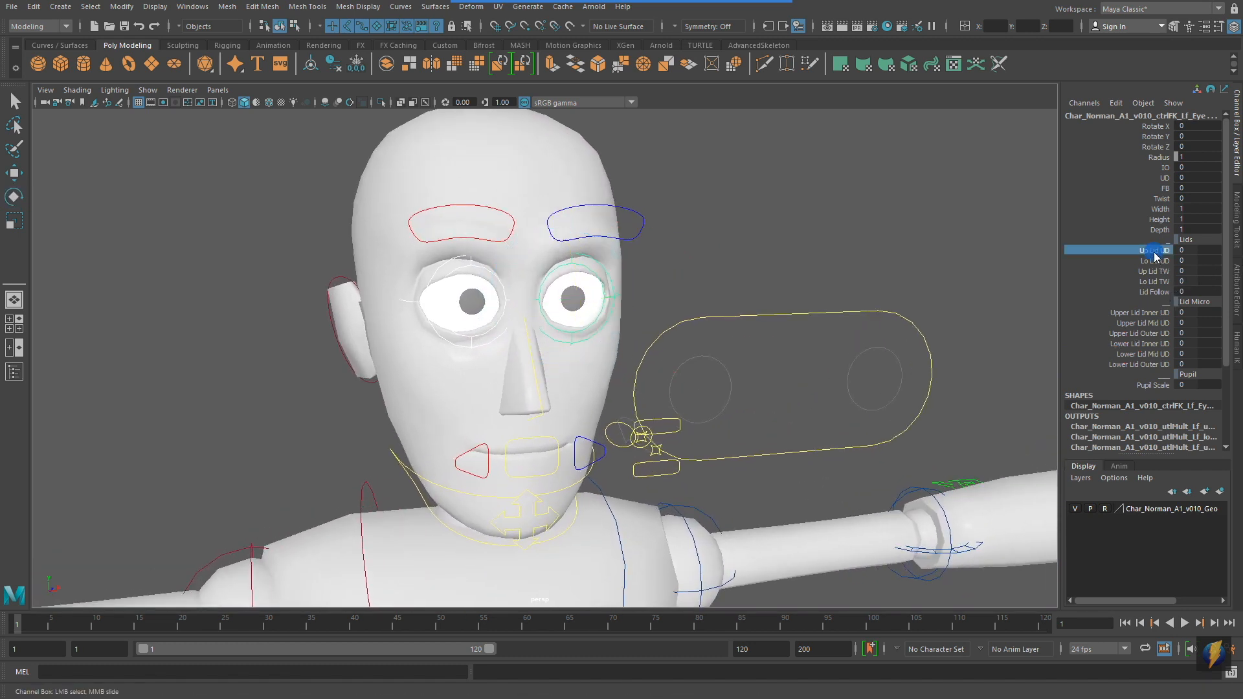
pyautogui.moveTo(768, 257)
pyautogui.mouseDown(button='middle')
pyautogui.moveTo(728, 264)
pyautogui.moveTo(766, 269)
pyautogui.mouseUp(button='middle')
pyautogui.hotkey('ctrl', 'z')
pyautogui.click(1154, 260)
pyautogui.moveTo(667, 233); pyautogui.dragTo(616, 240, button='middle')
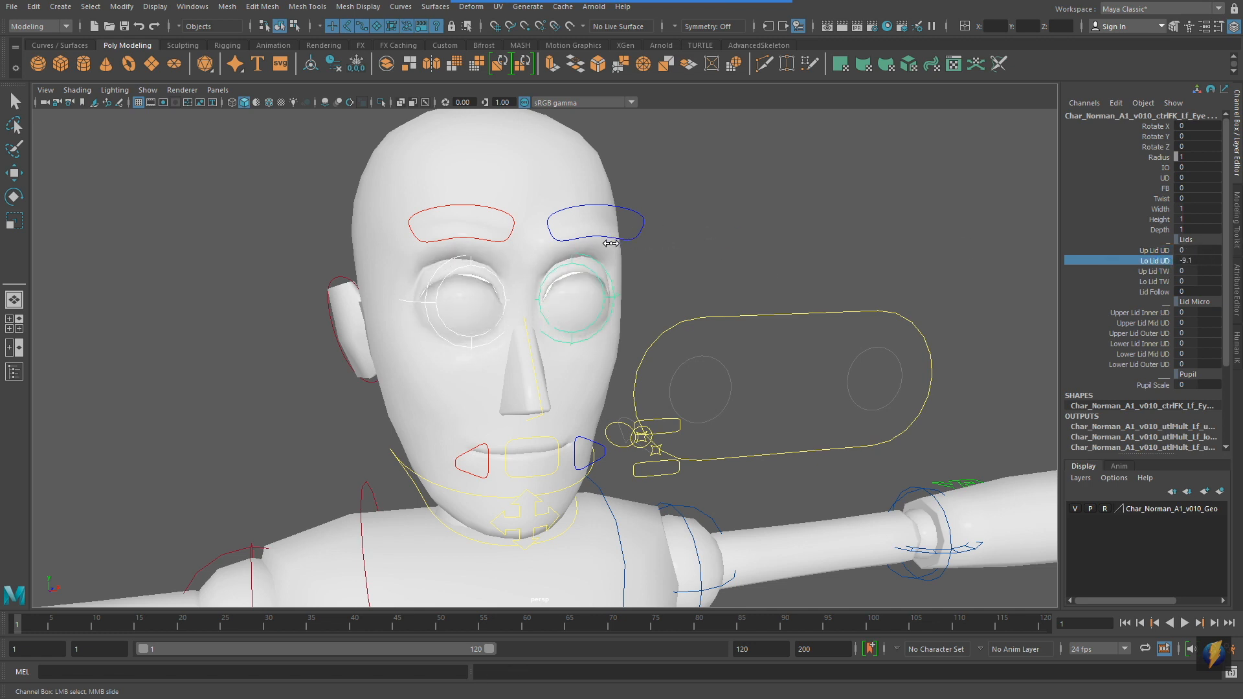
pyautogui.hotkey('ctrl', 'z')
# Try the lid twist attributes Up Lid TW and Lo Lid TW and the Lid Follow attribute, undoing back to the right eye selection
pyautogui.click(1155, 270)
pyautogui.moveTo(708, 220)
pyautogui.mouseDown(button='middle')
pyautogui.moveTo(730, 219)
pyautogui.moveTo(655, 230)
pyautogui.moveTo(719, 234)
pyautogui.mouseUp(button='middle')
pyautogui.hotkey('ctrl', 'z')
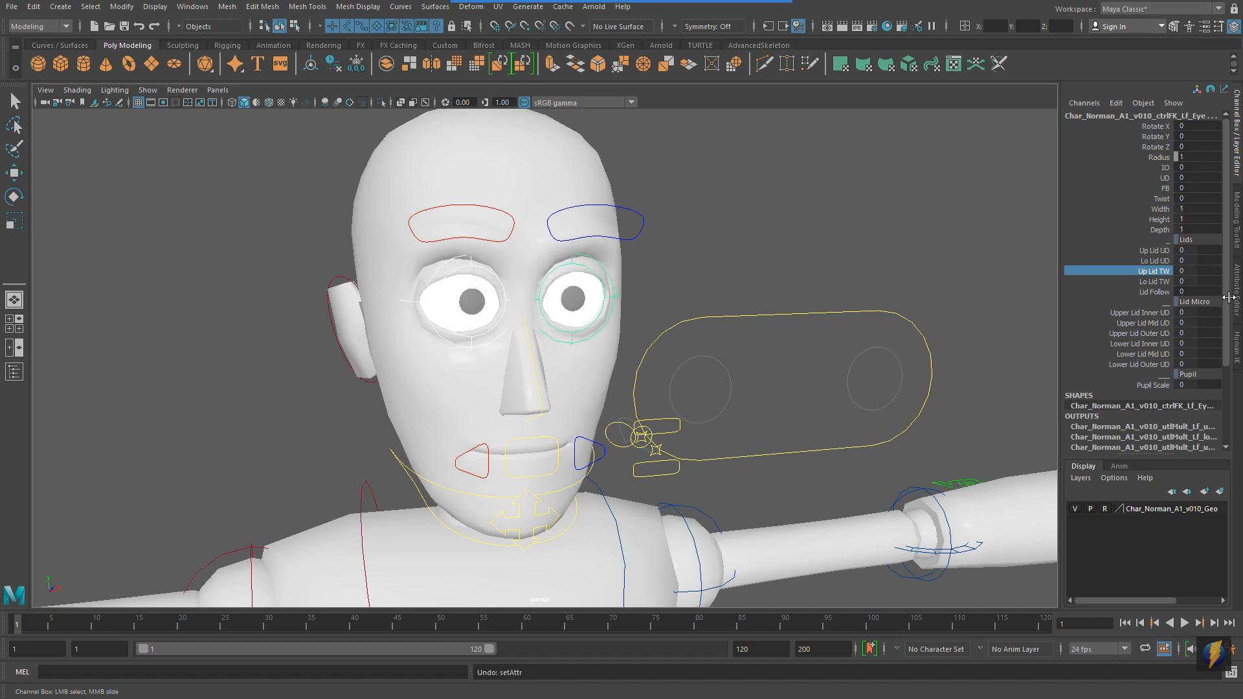
pyautogui.click(1147, 283)
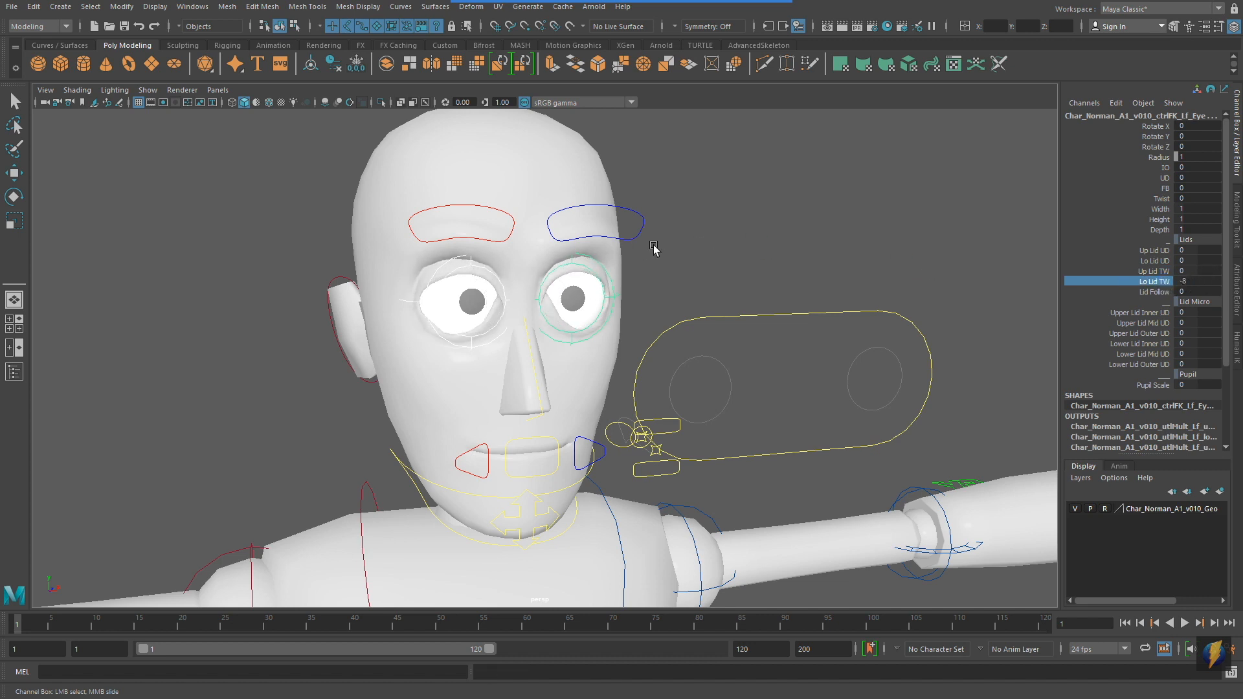
pyautogui.click(1150, 292)
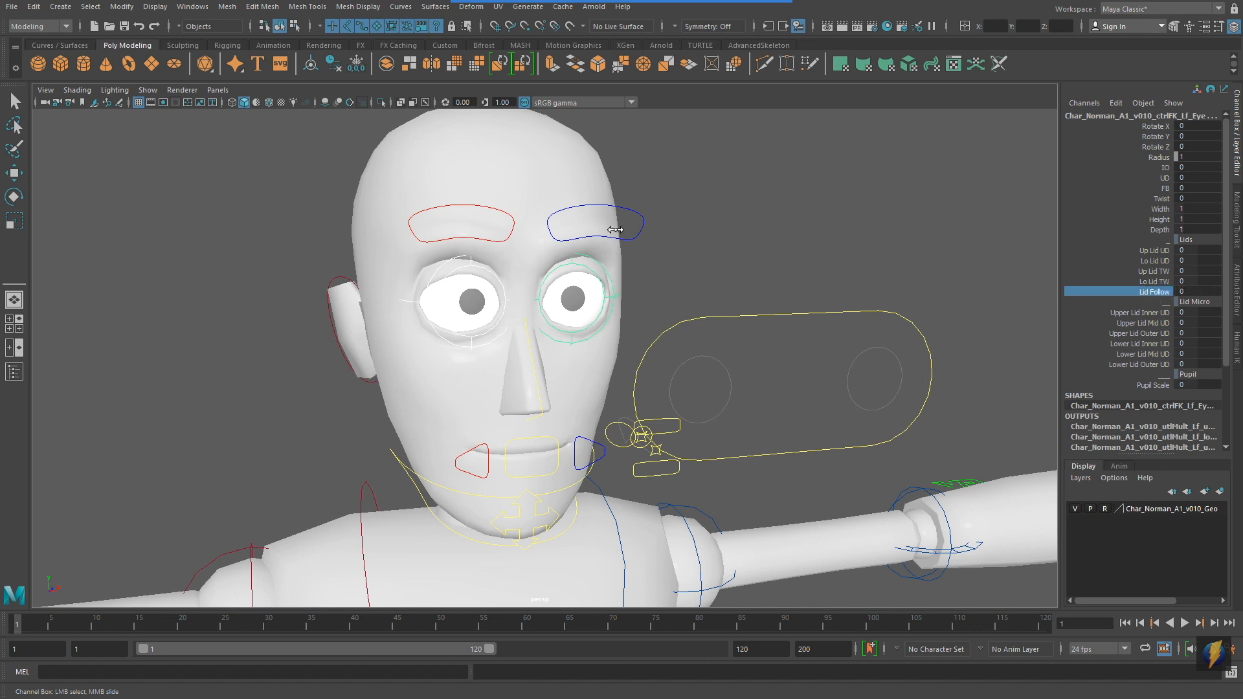
pyautogui.hotkey('ctrl', 'z')
pyautogui.press('e')
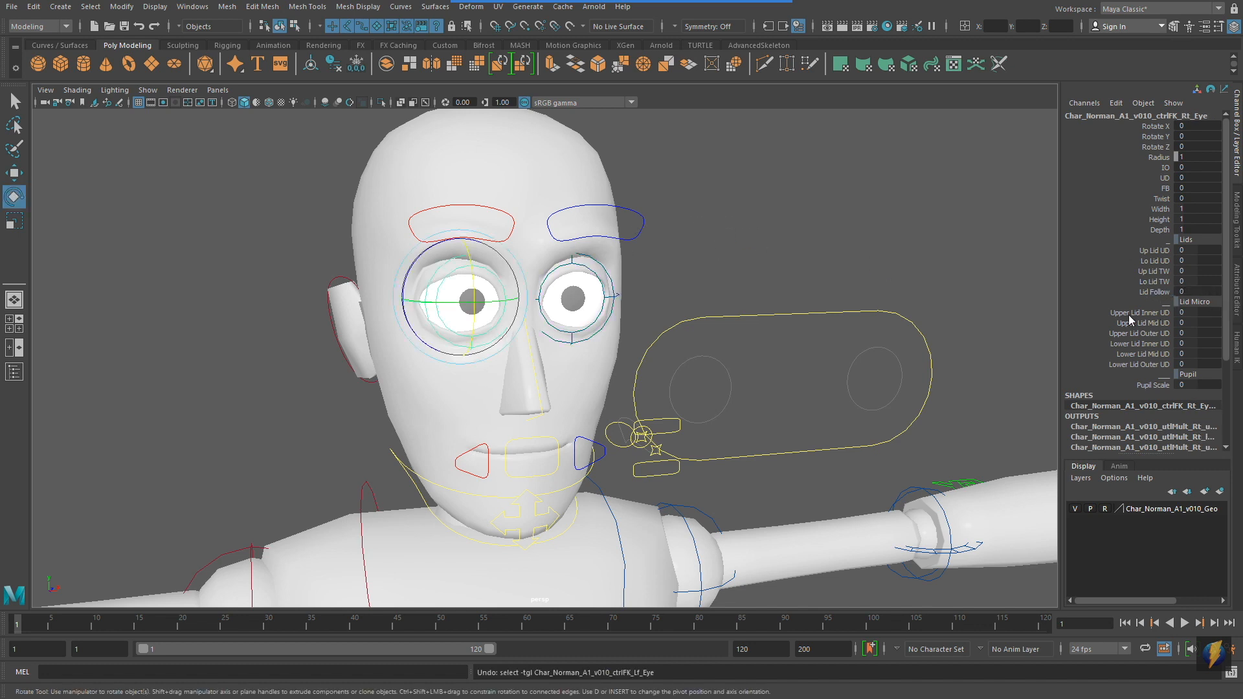
# Try the right eye's Upper Lid Inner UD, Mid UD and Outer UD attributes, undoing each change
pyautogui.click(1130, 315)
pyautogui.moveTo(735, 278); pyautogui.dragTo(597, 281, button='middle')
pyautogui.hotkey('ctrl', 'z')
pyautogui.click(1146, 323)
pyautogui.click(1151, 334)
pyautogui.moveTo(780, 278); pyautogui.dragTo(701, 285, button='middle')
pyautogui.hotkey('ctrl', 'z')
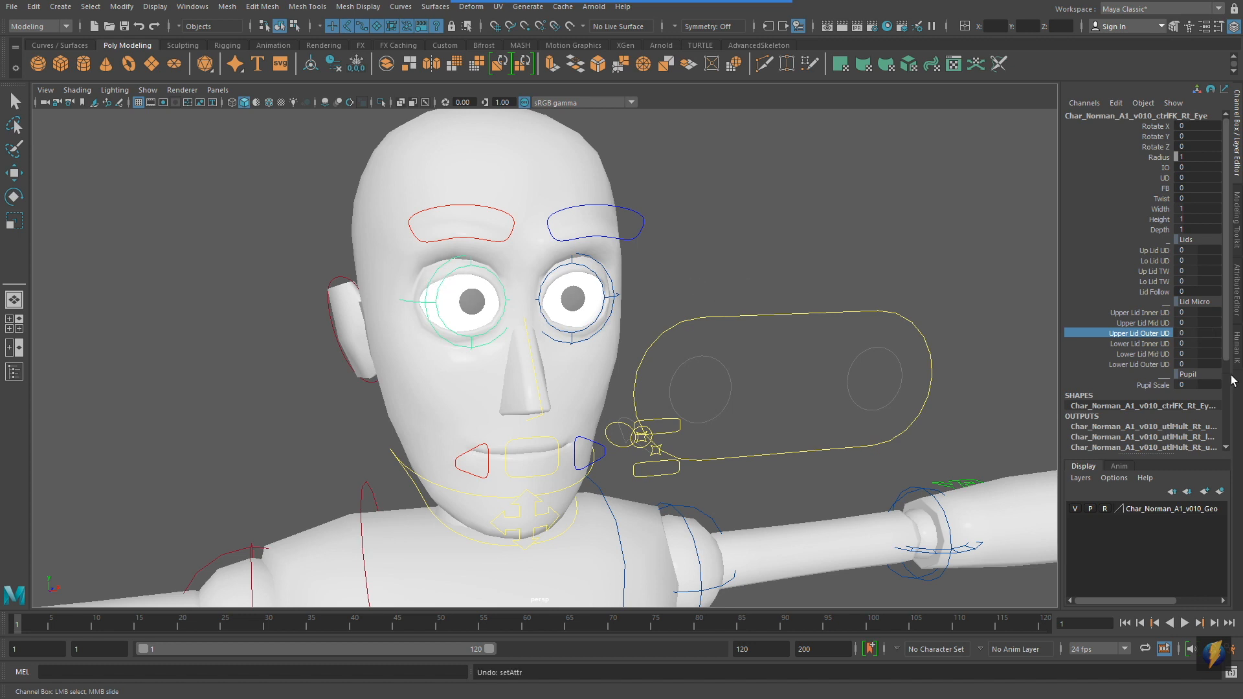
# Try the right eye's Lower Lid Inner UD, Mid UD and Outer UD attributes, undoing each change
pyautogui.click(1141, 345)
pyautogui.keyDown('shift'); pyautogui.click(1146, 354); pyautogui.keyUp('shift')
pyautogui.moveTo(770, 288); pyautogui.dragTo(835, 290, button='middle')
pyautogui.hotkey('ctrl', 'z')
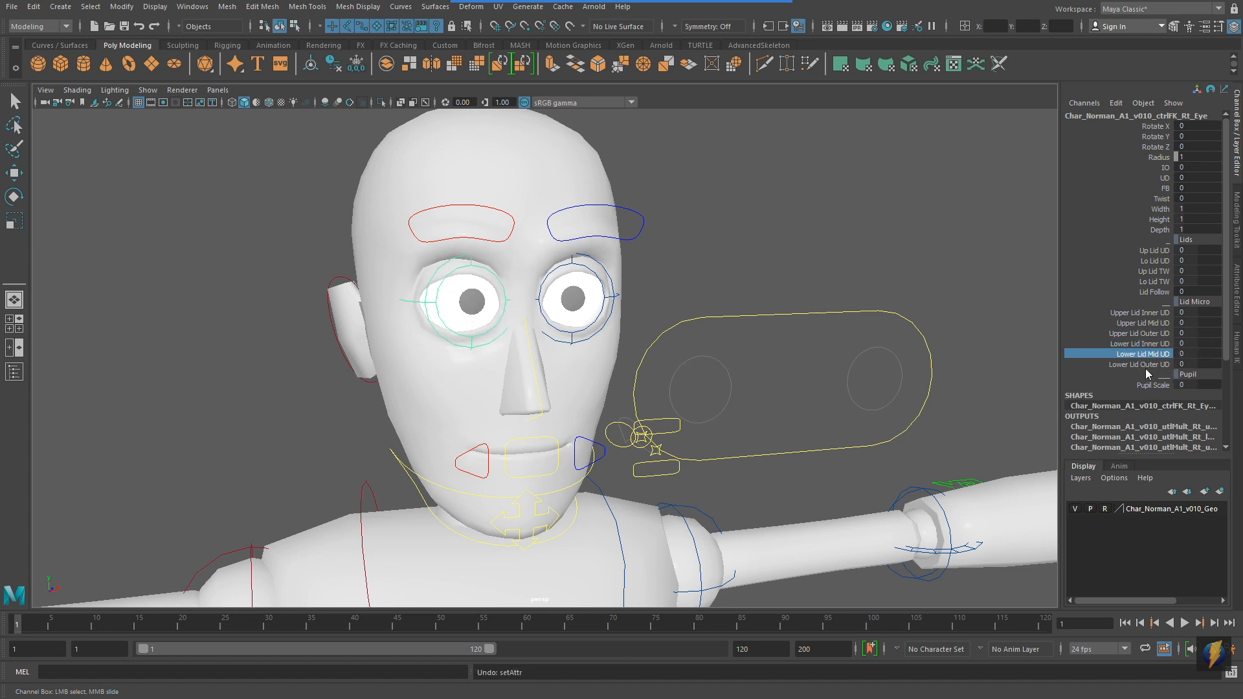
pyautogui.click(1144, 366)
pyautogui.moveTo(714, 256); pyautogui.dragTo(791, 279, button='middle')
pyautogui.hotkey('ctrl', 'z')
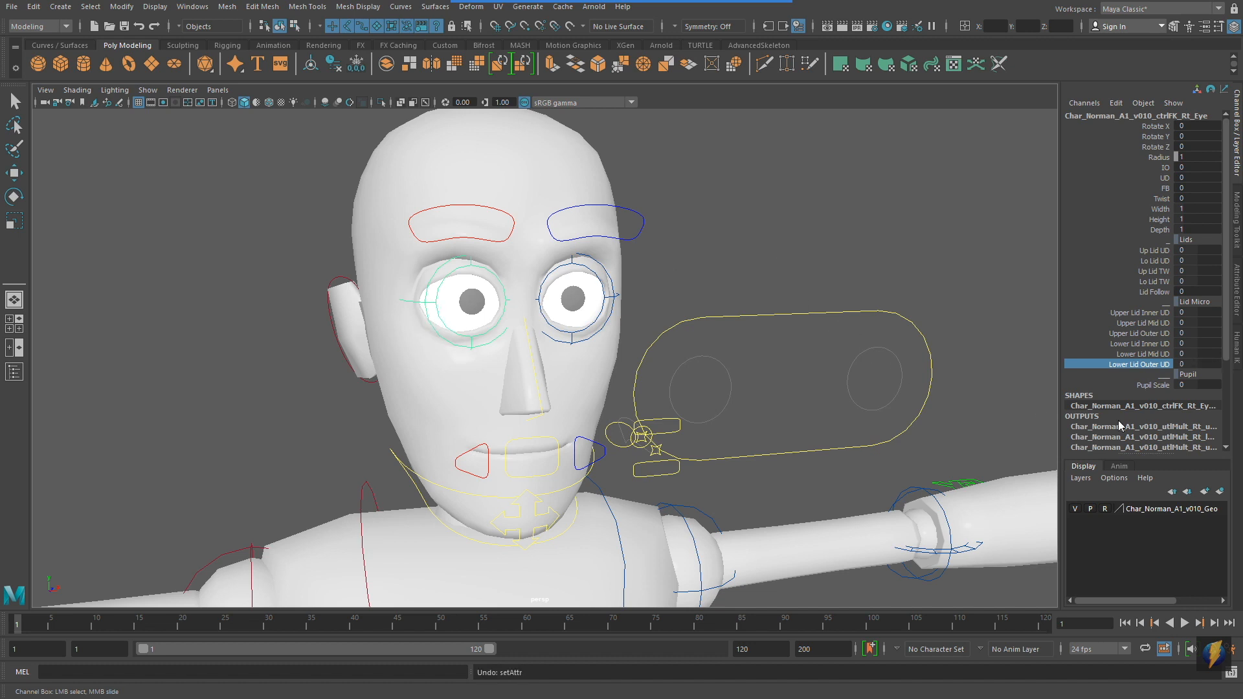
# Try the right eye's Pupil Scale attribute and undo the change
pyautogui.click(1159, 387)
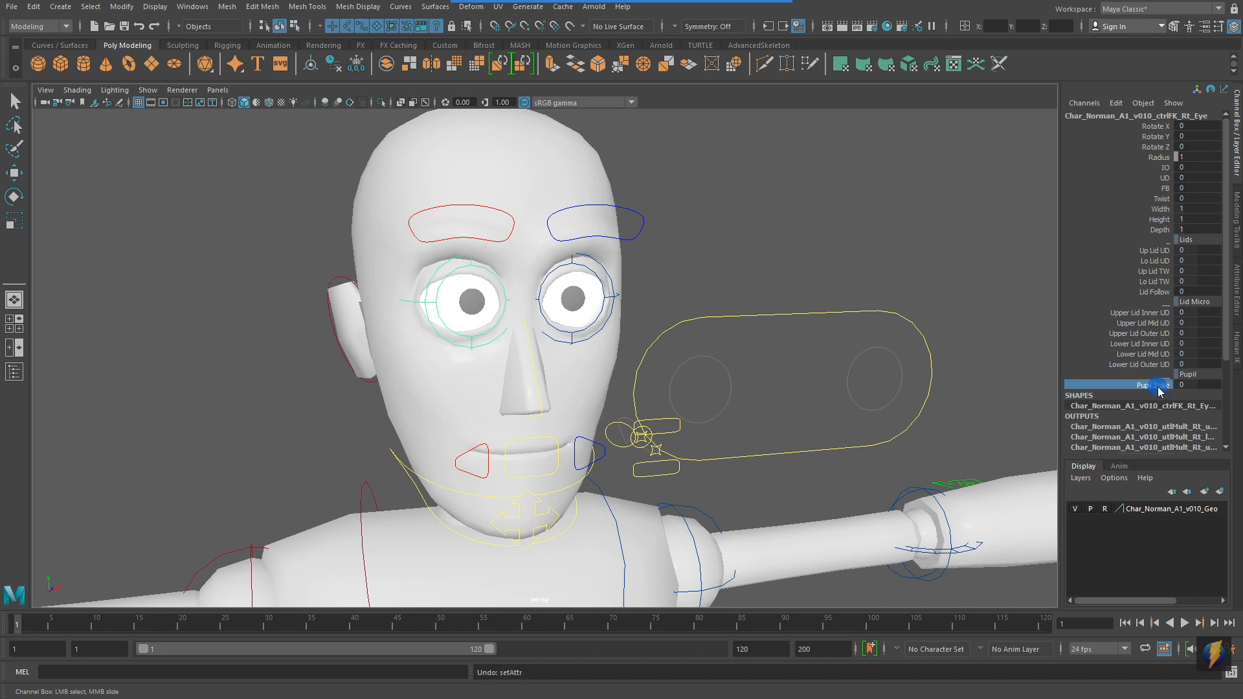
pyautogui.moveTo(731, 247)
pyautogui.mouseDown(button='middle')
pyautogui.moveTo(722, 253)
pyautogui.moveTo(741, 252)
pyautogui.moveTo(724, 261)
pyautogui.moveTo(738, 261)
pyautogui.moveTo(721, 262)
pyautogui.mouseUp(button='middle')
pyautogui.hotkey('ctrl', 'z')
pyautogui.keyDown('alt'); pyautogui.moveTo(725, 269); pyautogui.dragTo(739, 280, button='middle'); pyautogui.keyUp('alt')
# Select the right and left eyebrow controls together
pyautogui.click(785, 235)
pyautogui.click(520, 225)
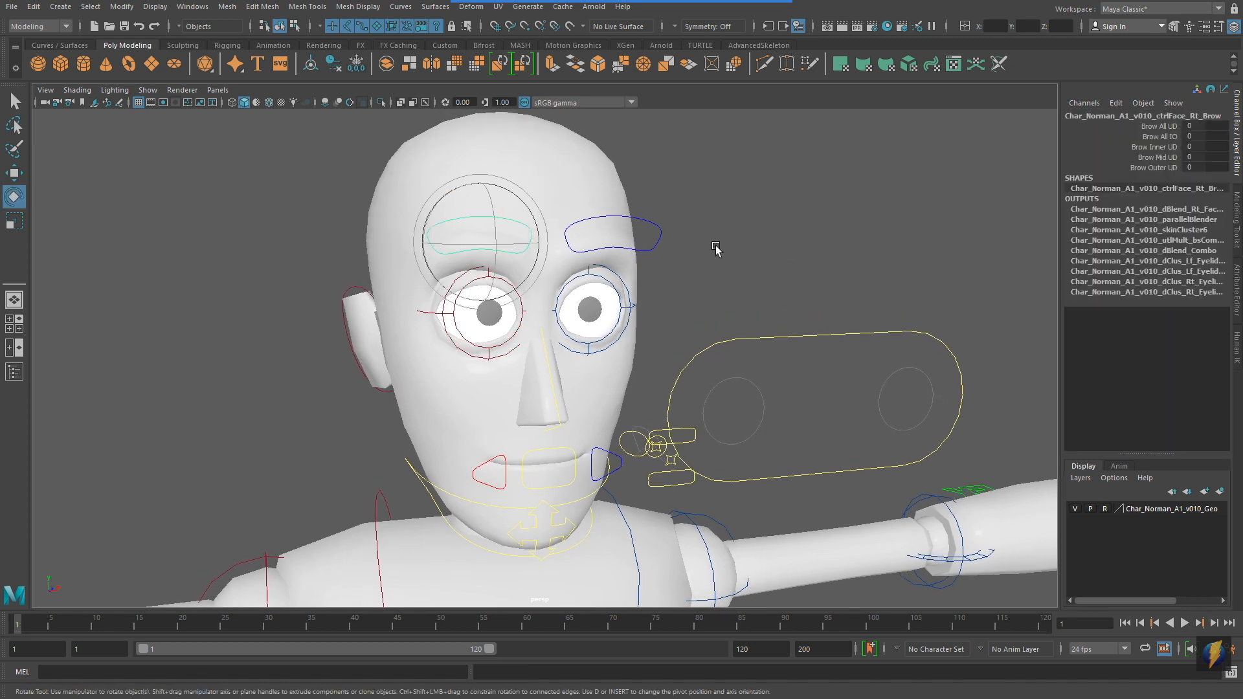
pyautogui.keyDown('shift'); pyautogui.click(656, 225); pyautogui.keyUp('shift')
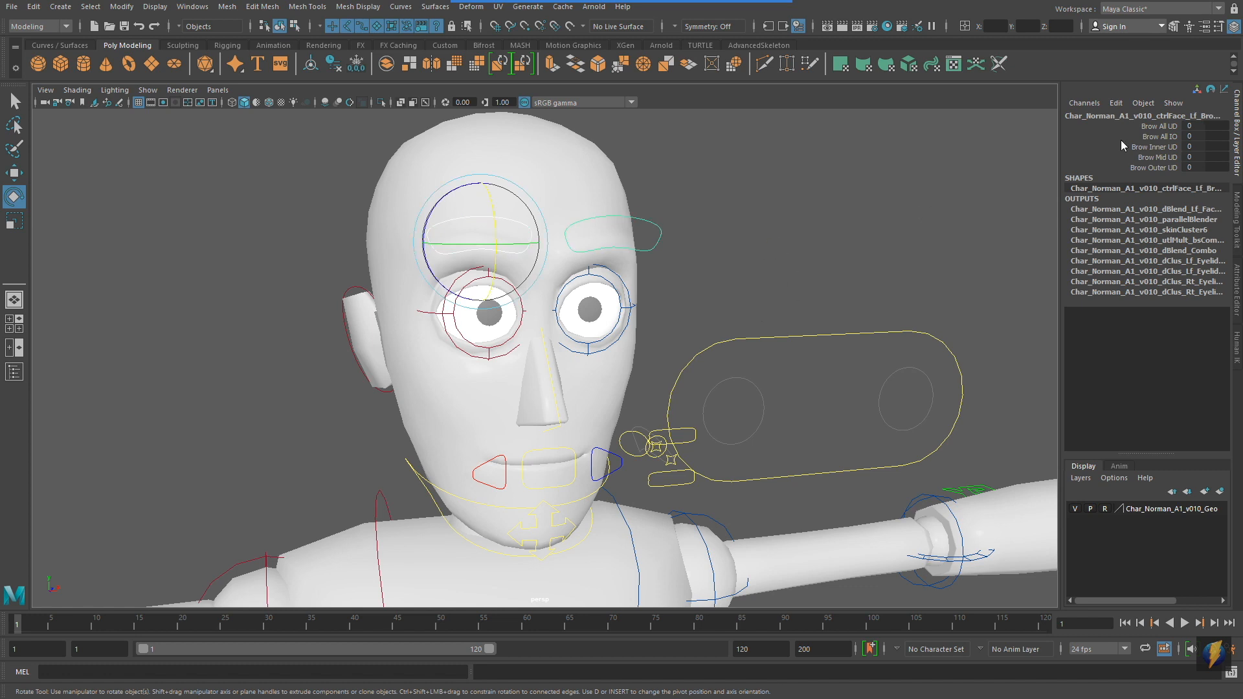
pyautogui.moveTo(476, 5)
pyautogui.click(669, 27)
pyautogui.moveTo(803, 215)
pyautogui.mouseDown()
pyautogui.moveTo(1110, 146)
pyautogui.moveTo(1125, 162)
pyautogui.moveTo(1130, 133)
pyautogui.moveTo(1127, 185)
pyautogui.moveTo(1125, 154)
pyautogui.mouseUp()
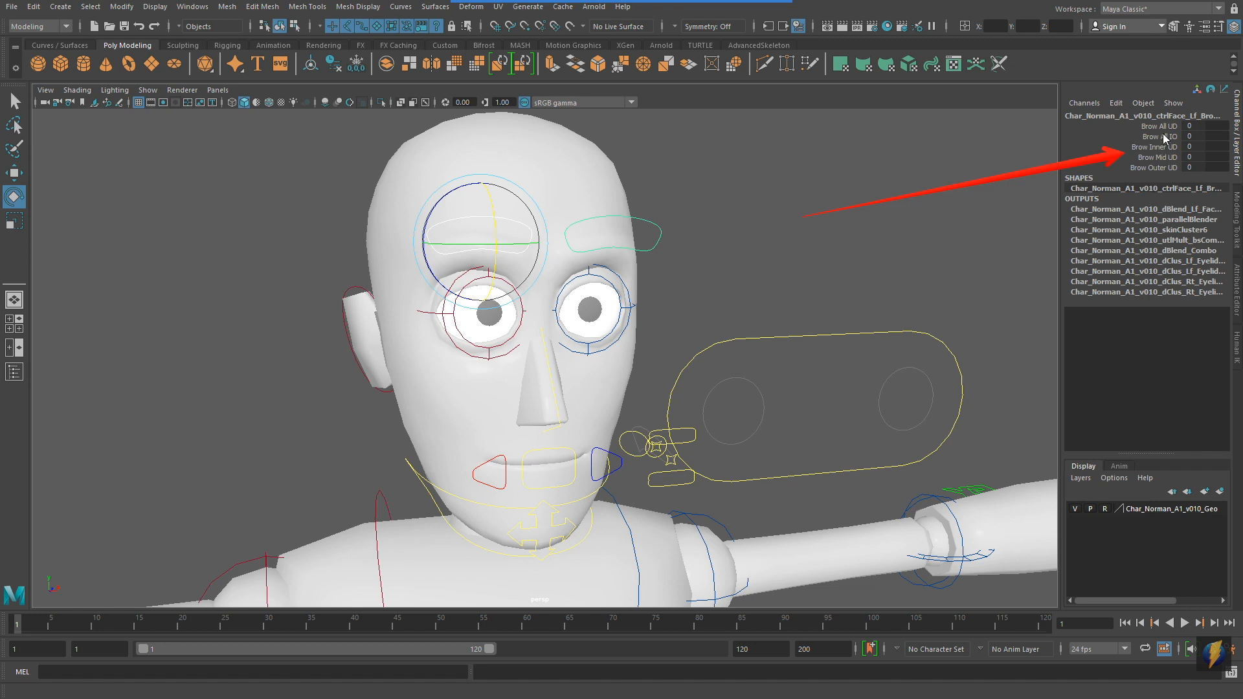
# Try the Brow All UD and Brow All IO attributes on both eyebrows, undoing each change
pyautogui.click(1158, 127)
pyautogui.moveTo(712, 197)
pyautogui.mouseDown(button='middle')
pyautogui.moveTo(764, 201)
pyautogui.moveTo(758, 159)
pyautogui.moveTo(729, 173)
pyautogui.moveTo(749, 181)
pyautogui.moveTo(699, 186)
pyautogui.moveTo(784, 185)
pyautogui.mouseUp(button='middle')
pyautogui.hotkey('ctrl', 'z')
pyautogui.click(1144, 137)
pyautogui.hotkey('ctrl', 'z')
# Try the Brow Inner UD, Brow Mid UD and Brow Outer UD attributes on both eyebrows, undoing each change
pyautogui.click(1094, 147)
pyautogui.hotkey('ctrl', 'z')
pyautogui.click(1150, 158)
pyautogui.moveTo(664, 207)
pyautogui.mouseDown(button='middle')
pyautogui.moveTo(725, 207)
pyautogui.moveTo(685, 213)
pyautogui.mouseUp(button='middle')
pyautogui.hotkey('ctrl', 'z')
pyautogui.click(1172, 168)
pyautogui.moveTo(826, 202); pyautogui.dragTo(672, 259, button='middle')
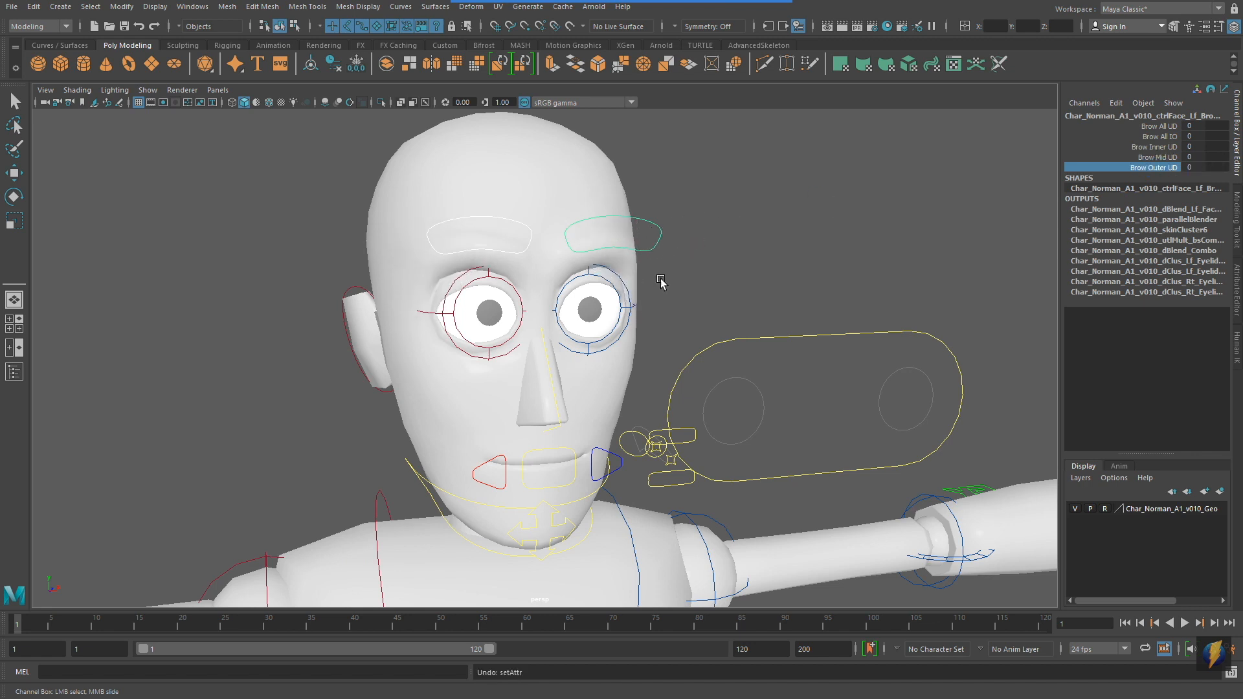
# Deselect the eyebrow controls and select the nose control
pyautogui.scroll(3, 459, 364)
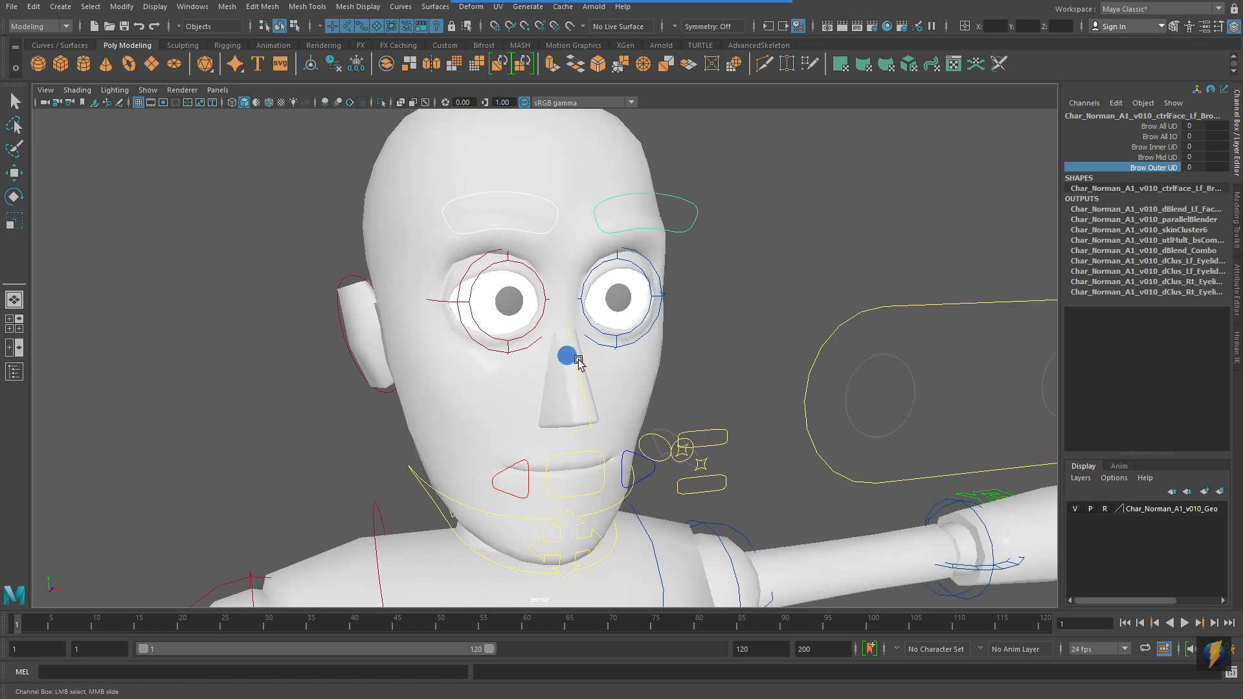
pyautogui.click(579, 361)
pyautogui.press('e')
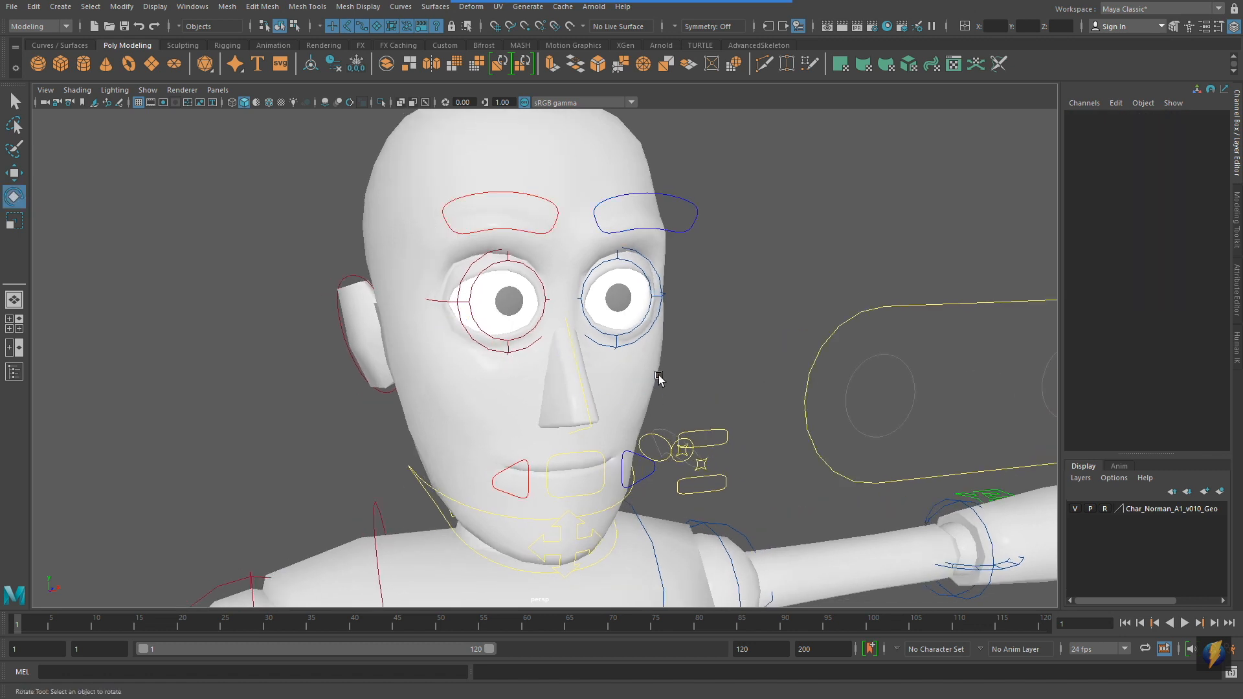
pyautogui.click(581, 378)
pyautogui.keyDown('alt'); pyautogui.moveTo(777, 374); pyautogui.dragTo(603, 356, button='right'); pyautogui.keyUp('alt')
pyautogui.keyDown('alt'); pyautogui.moveTo(562, 358); pyautogui.dragTo(594, 374); pyautogui.keyUp('alt')
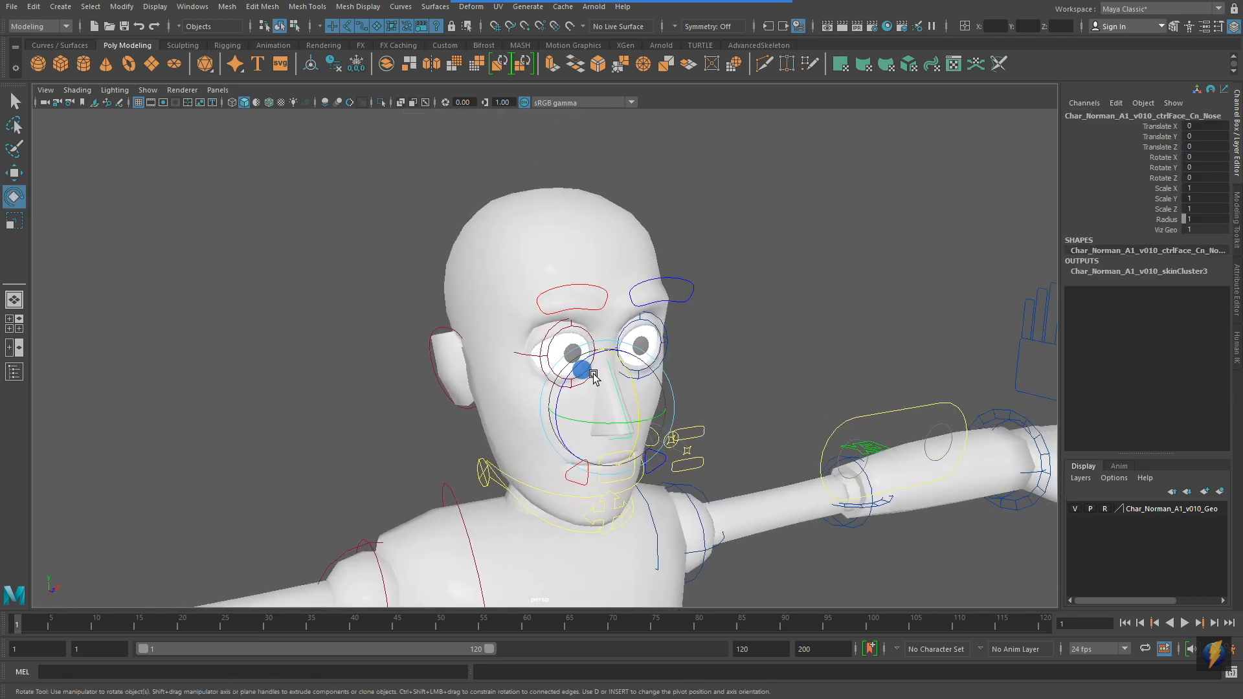
pyautogui.keyDown('alt'); pyautogui.moveTo(680, 382); pyautogui.dragTo(645, 368); pyautogui.keyUp('alt')
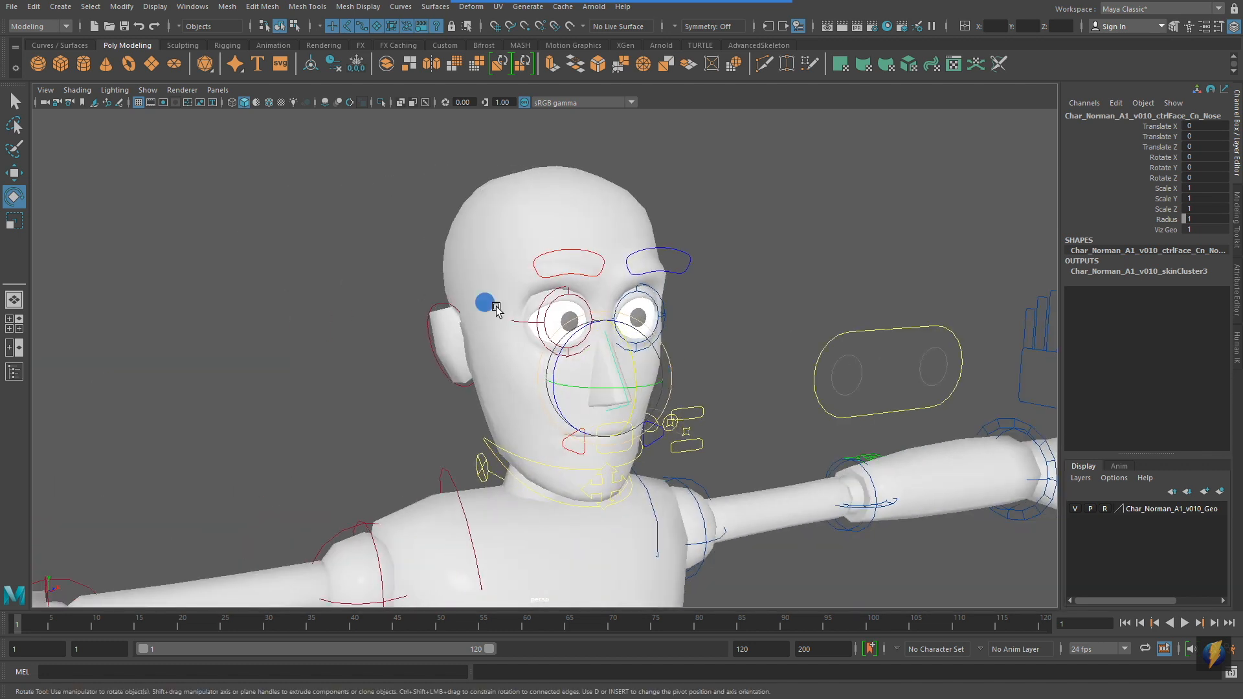
# Try moving the nose control up about 0.73 units in Y
pyautogui.press('w')
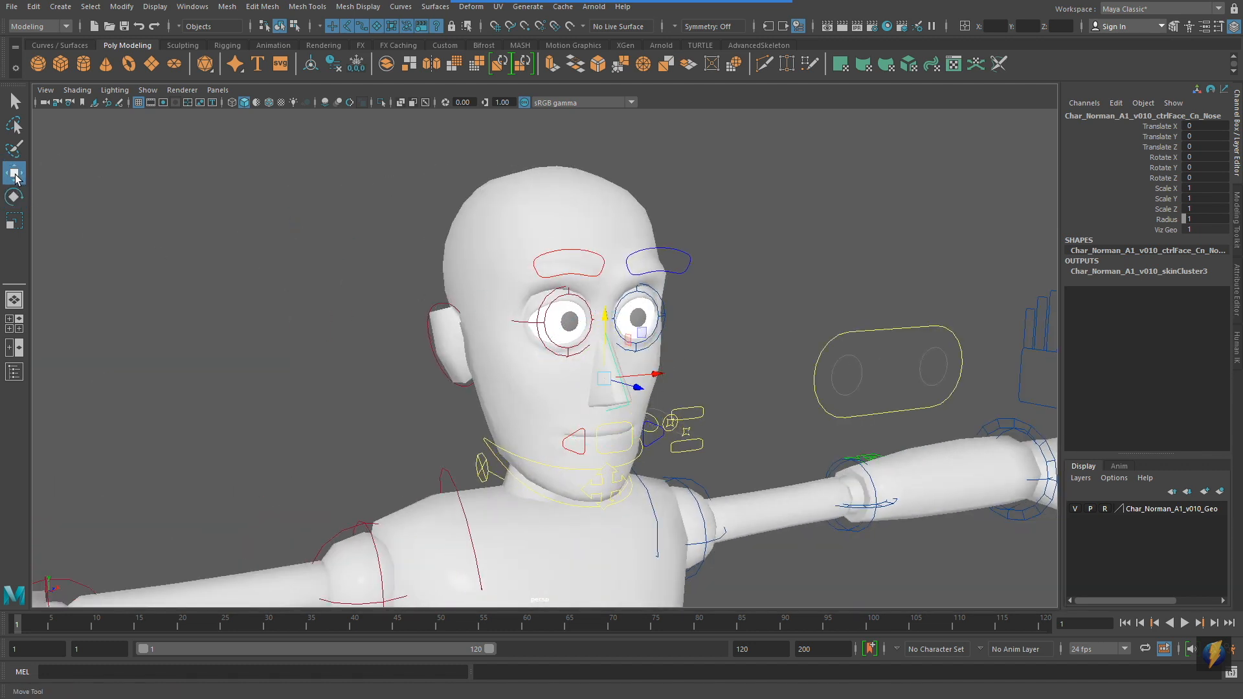
pyautogui.moveTo(703, 364)
pyautogui.keyDown('alt'); pyautogui.mouseDown()
pyautogui.moveTo(755, 372)
pyautogui.moveTo(703, 373)
pyautogui.mouseUp(); pyautogui.keyUp('alt')
pyautogui.keyDown('alt'); pyautogui.moveTo(541, 379); pyautogui.dragTo(651, 364, button='right'); pyautogui.keyUp('alt')
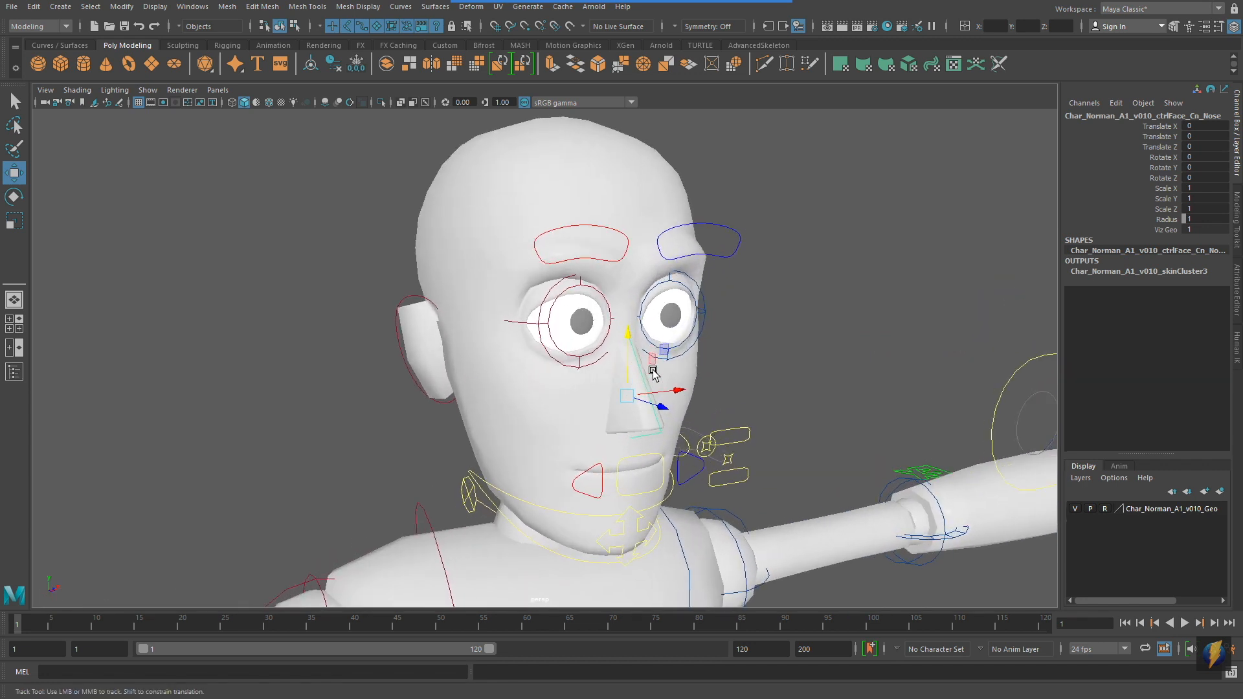
pyautogui.moveTo(632, 338); pyautogui.dragTo(625, 263)
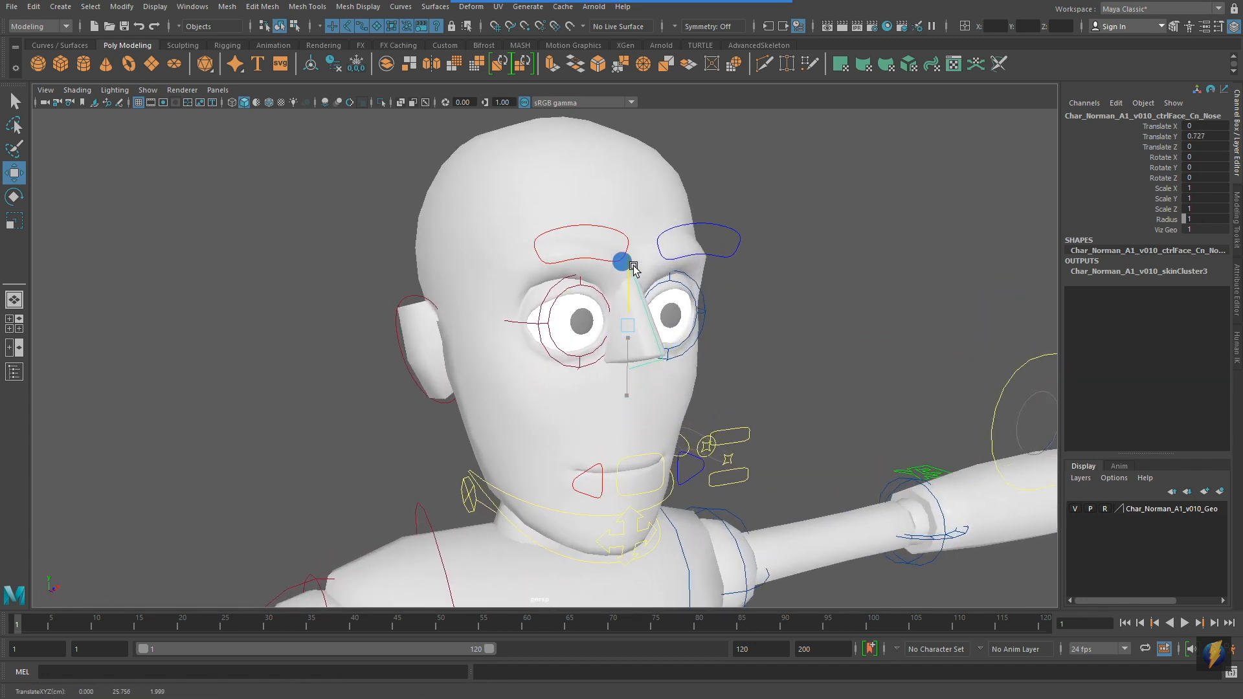
pyautogui.keyDown('alt'); pyautogui.moveTo(860, 352); pyautogui.dragTo(766, 375); pyautogui.keyUp('alt')
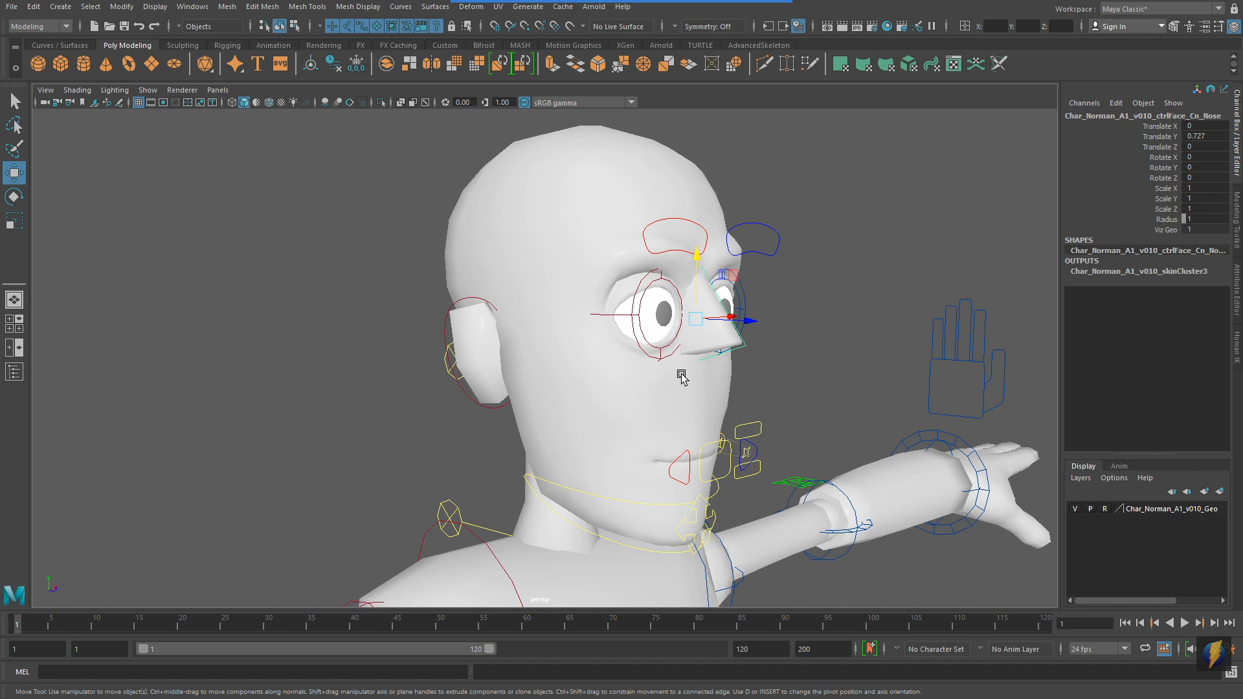
# Try lengthening the nose by scaling its control to about 2.4 in Z
pyautogui.click(14, 221)
pyautogui.keyDown('alt'); pyautogui.moveTo(555, 352); pyautogui.dragTo(771, 376); pyautogui.keyUp('alt')
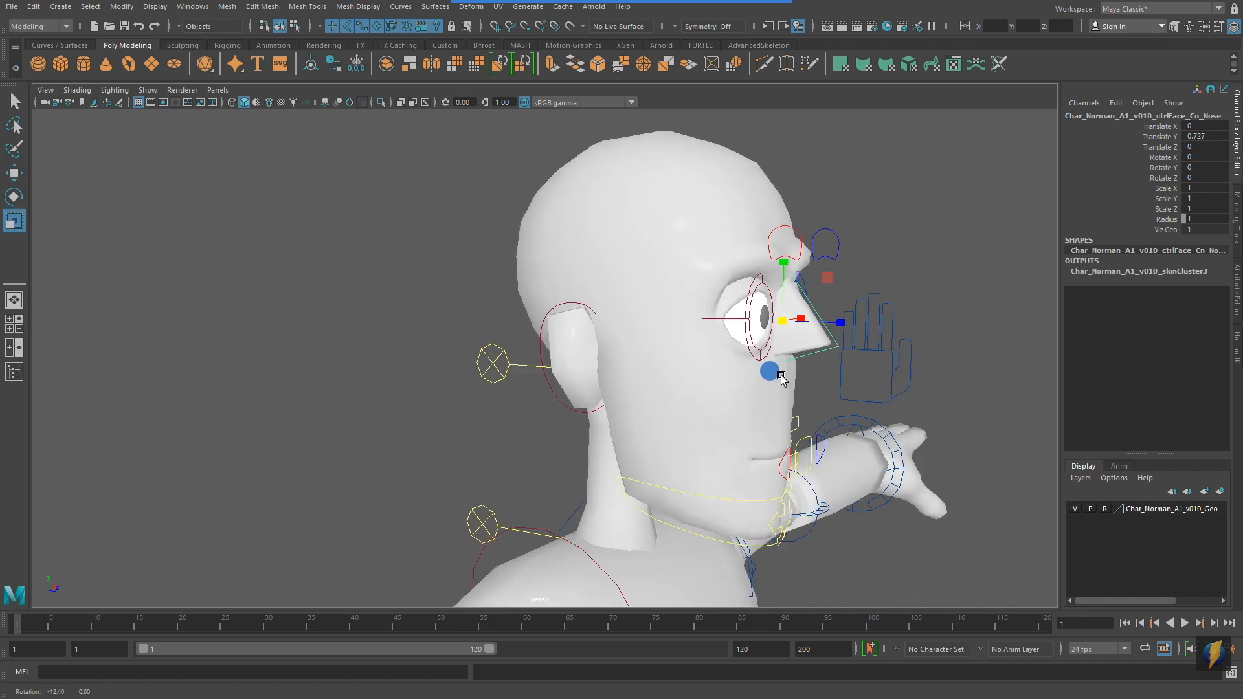
pyautogui.moveTo(852, 324); pyautogui.dragTo(930, 327)
pyautogui.keyDown('alt'); pyautogui.moveTo(958, 408); pyautogui.dragTo(887, 387); pyautogui.keyUp('alt')
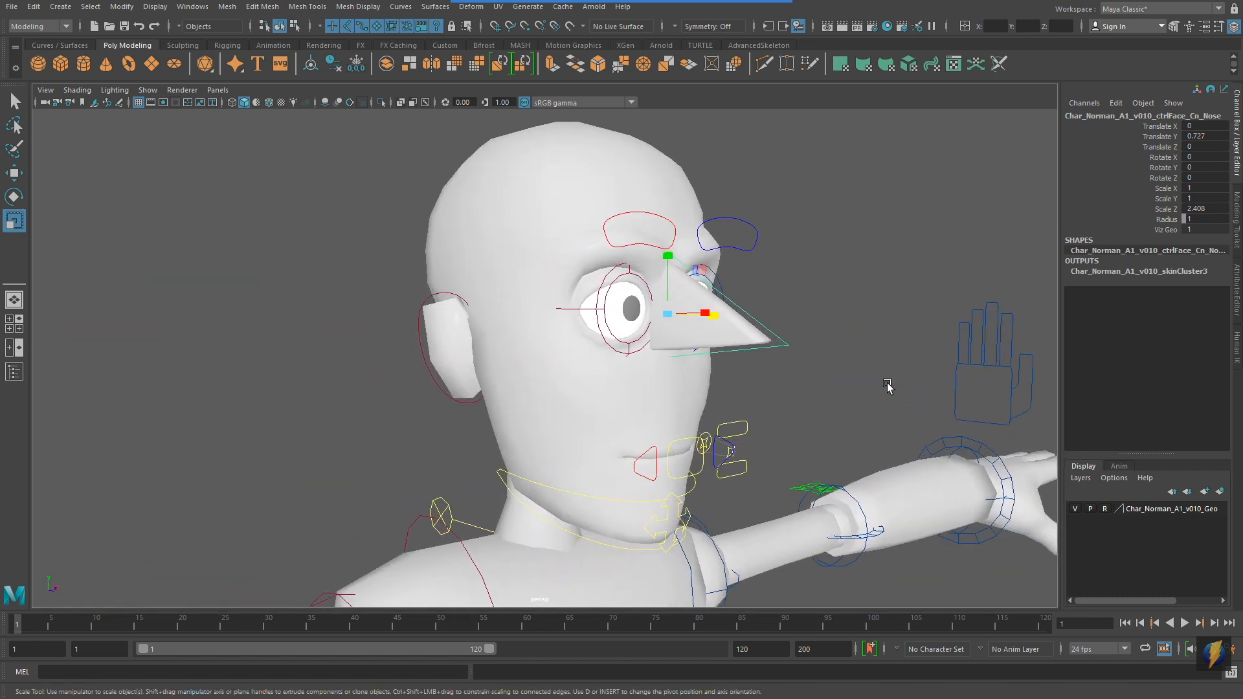
# Try rotating the nose control about -28.5 degrees in X, and undo the nose's rotation, scale and move
pyautogui.press('e')
pyautogui.moveTo(706, 280)
pyautogui.mouseDown()
pyautogui.moveTo(716, 310)
pyautogui.moveTo(703, 255)
pyautogui.mouseUp()
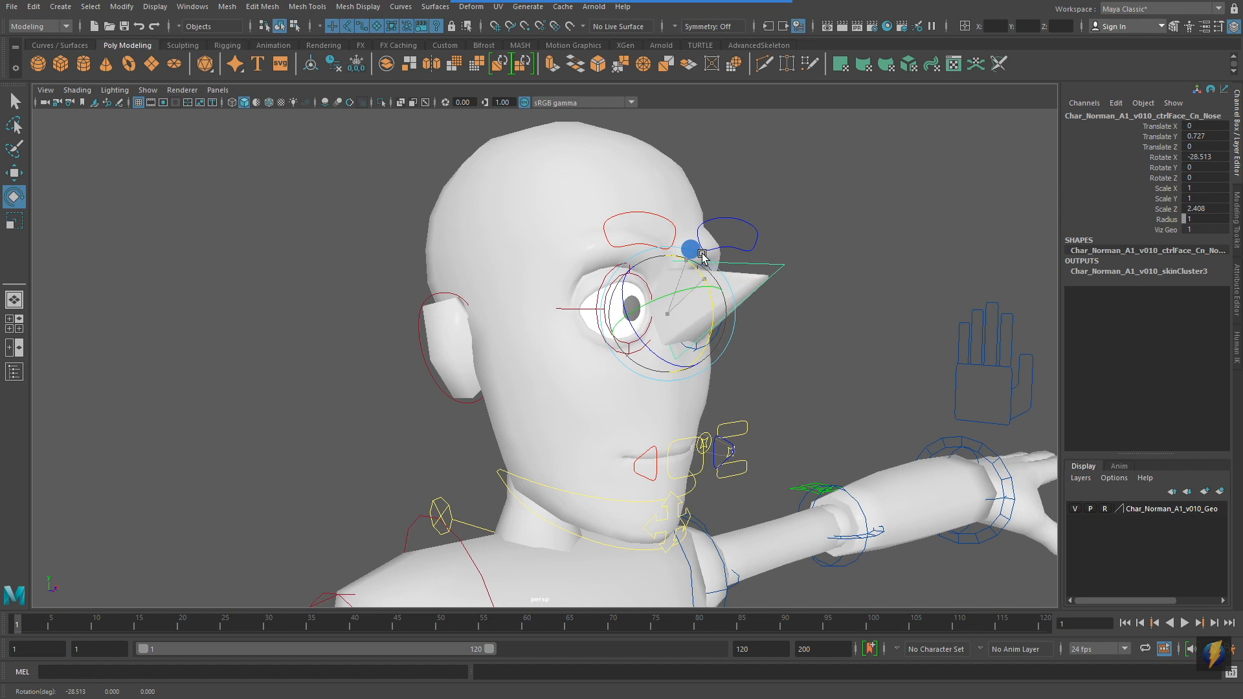
pyautogui.hotkey('ctrl', 'z')
pyautogui.hotkey('ctrl', 'z')
pyautogui.hotkey('ctrl', 'z')
pyautogui.hotkey('ctrl', 'z')
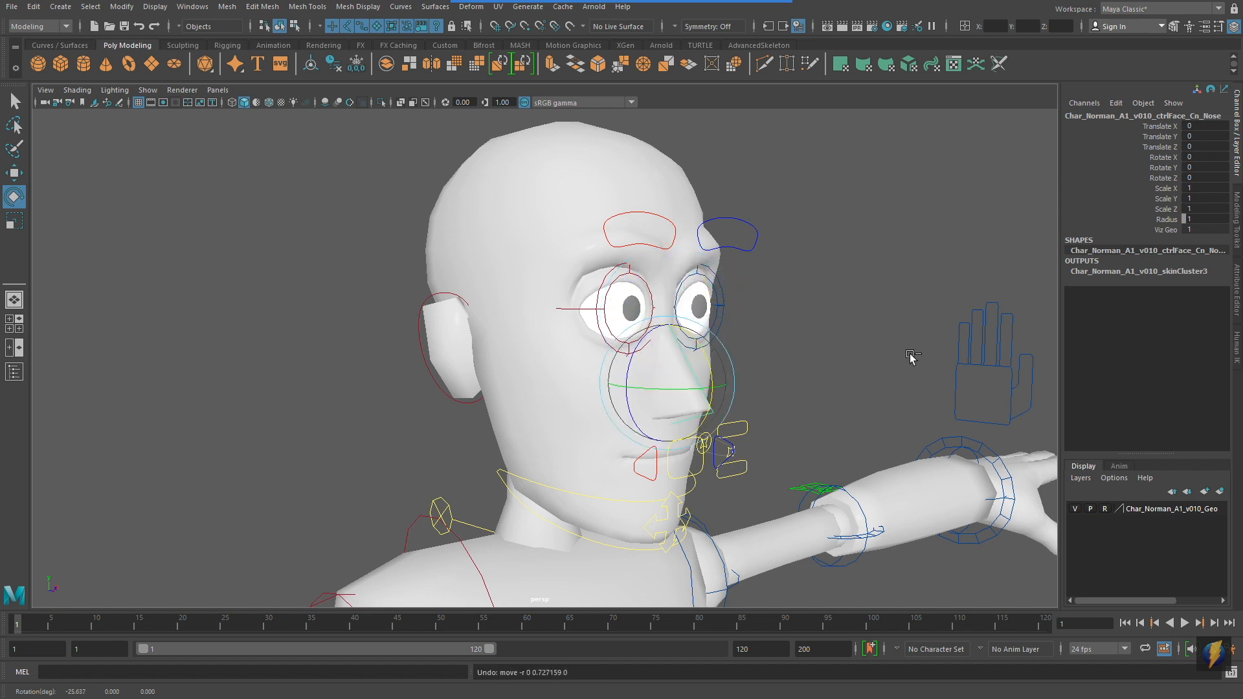
# Select the right lips control at the corner of the mouth
pyautogui.keyDown('alt'); pyautogui.moveTo(885, 403); pyautogui.dragTo(866, 402); pyautogui.keyUp('alt')
pyautogui.keyDown('alt'); pyautogui.moveTo(787, 415); pyautogui.dragTo(842, 353, button='middle'); pyautogui.keyUp('alt')
pyautogui.keyDown('alt'); pyautogui.moveTo(561, 419); pyautogui.dragTo(722, 421, button='right'); pyautogui.keyUp('alt')
pyautogui.moveTo(725, 421)
pyautogui.keyDown('alt'); pyautogui.mouseDown()
pyautogui.moveTo(737, 426)
pyautogui.moveTo(727, 418)
pyautogui.mouseUp(); pyautogui.keyUp('alt')
pyautogui.keyDown('alt'); pyautogui.moveTo(793, 403); pyautogui.dragTo(748, 402, button='right'); pyautogui.keyUp('alt')
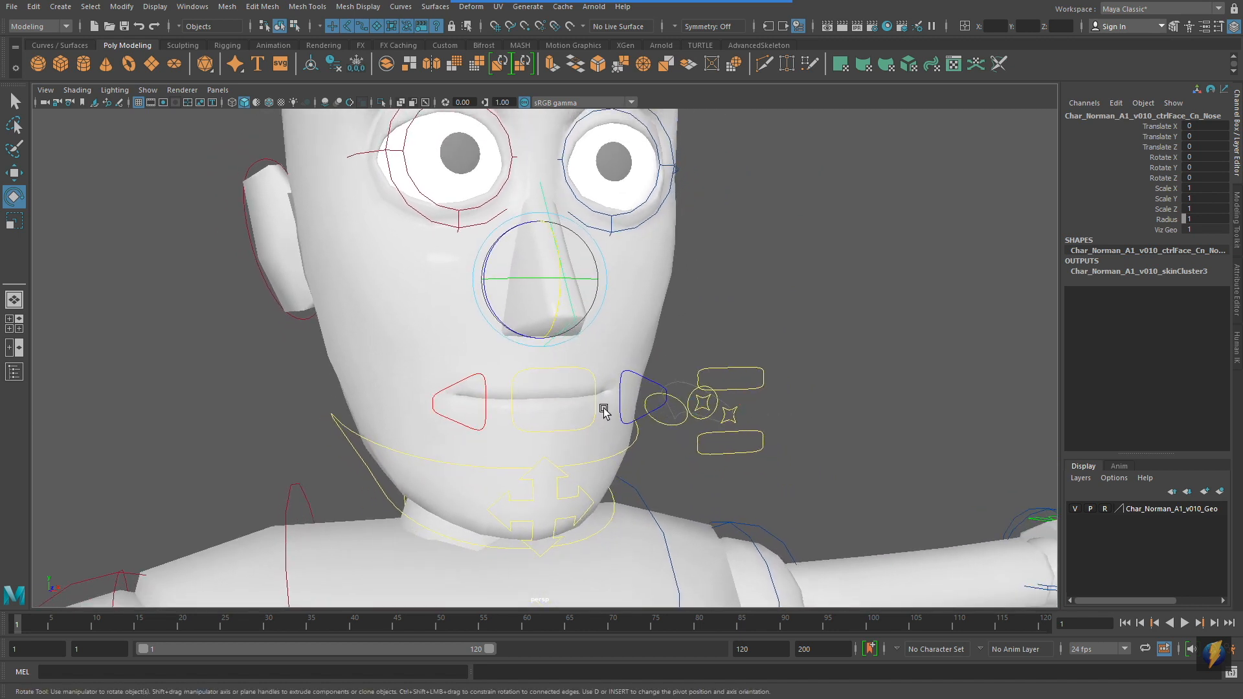
pyautogui.keyDown('alt'); pyautogui.moveTo(638, 403); pyautogui.dragTo(552, 410, button='right'); pyautogui.keyUp('alt')
pyautogui.keyDown('alt'); pyautogui.moveTo(552, 410); pyautogui.dragTo(600, 413); pyautogui.keyUp('alt')
pyautogui.click(582, 402)
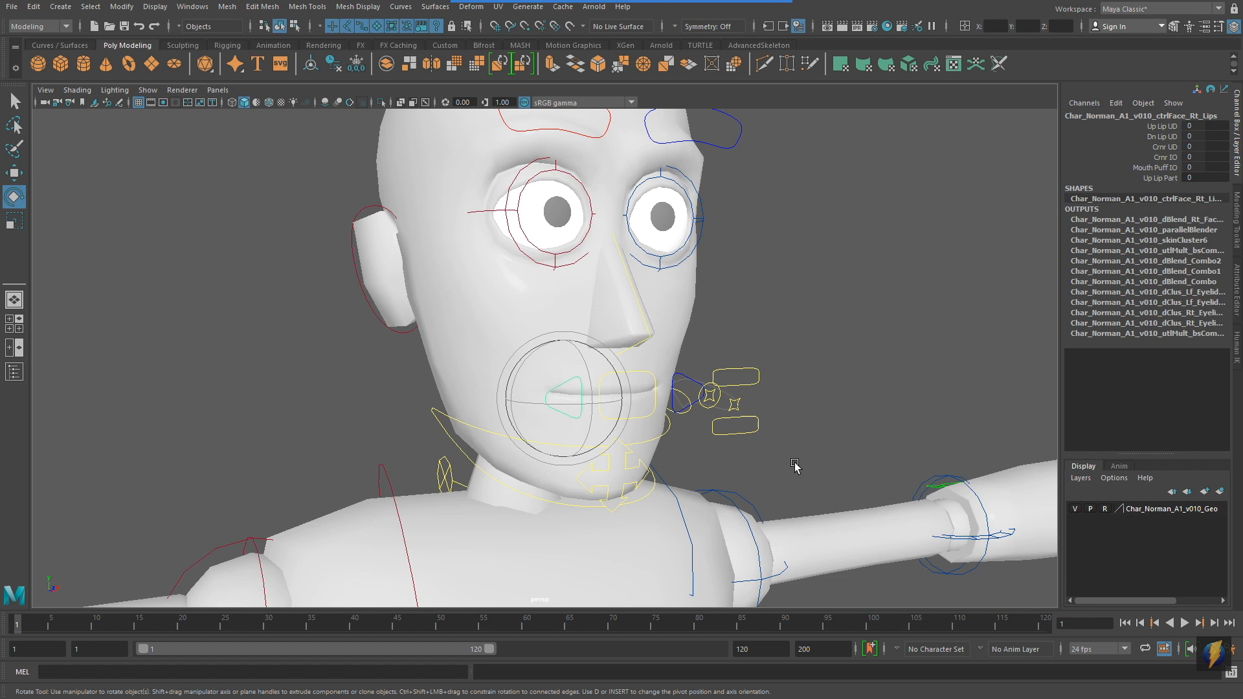
pyautogui.keyDown('alt'); pyautogui.moveTo(641, 431); pyautogui.dragTo(700, 434, button='right'); pyautogui.keyUp('alt')
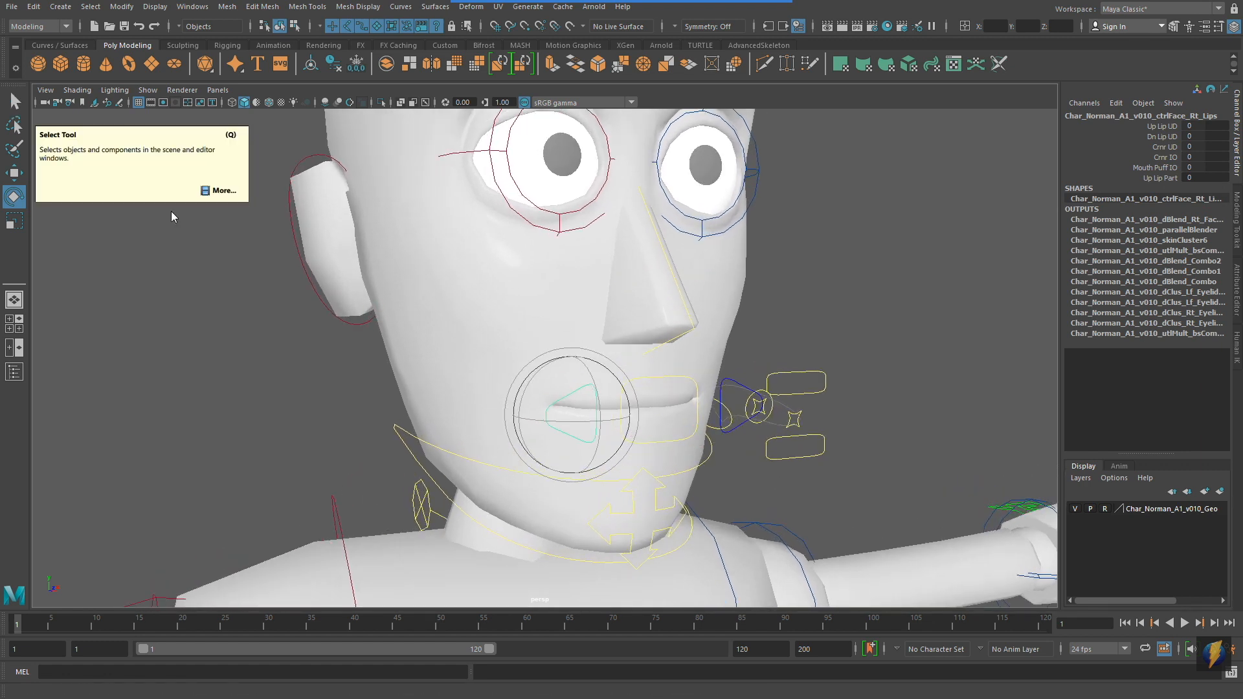
# Try the right lips control's Up Lip UD and Dn Lip UD attributes, undoing each change
pyautogui.moveTo(688, 2)
pyautogui.click(675, 31)
pyautogui.moveTo(856, 248)
pyautogui.mouseDown()
pyautogui.moveTo(1134, 129)
pyautogui.moveTo(1122, 165)
pyautogui.mouseUp()
pyautogui.click(1159, 127)
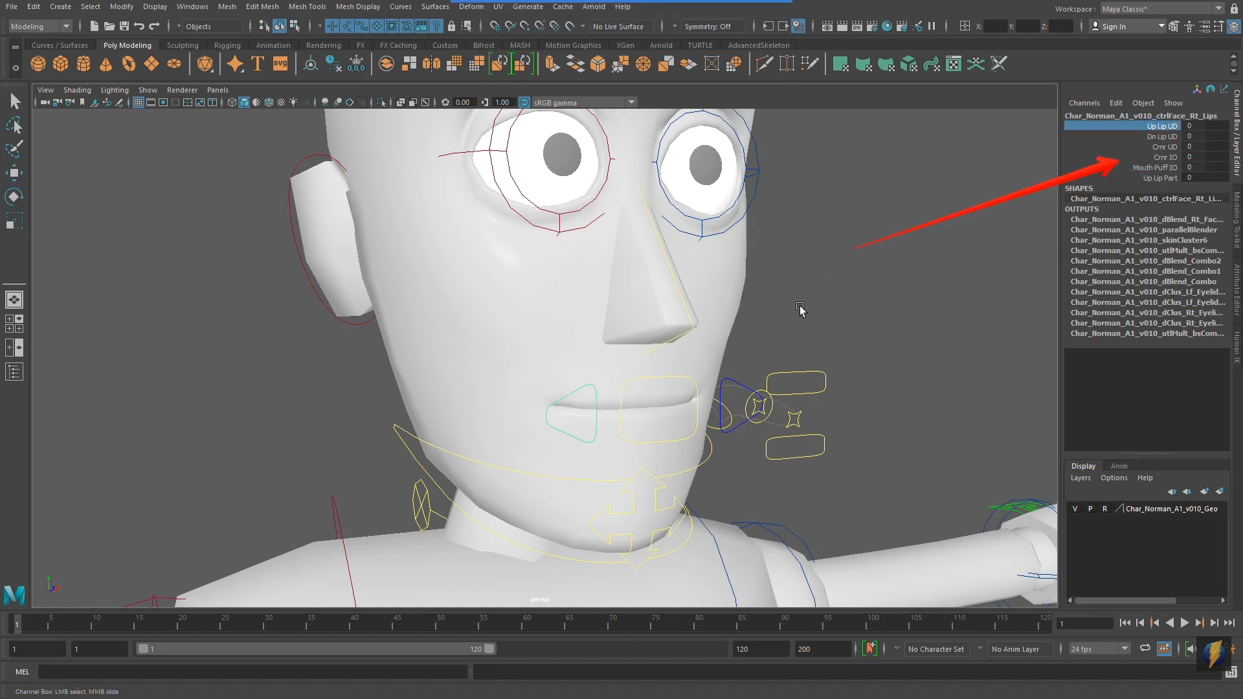
pyautogui.moveTo(771, 334); pyautogui.dragTo(740, 323, button='middle')
pyautogui.hotkey('ctrl', 'z')
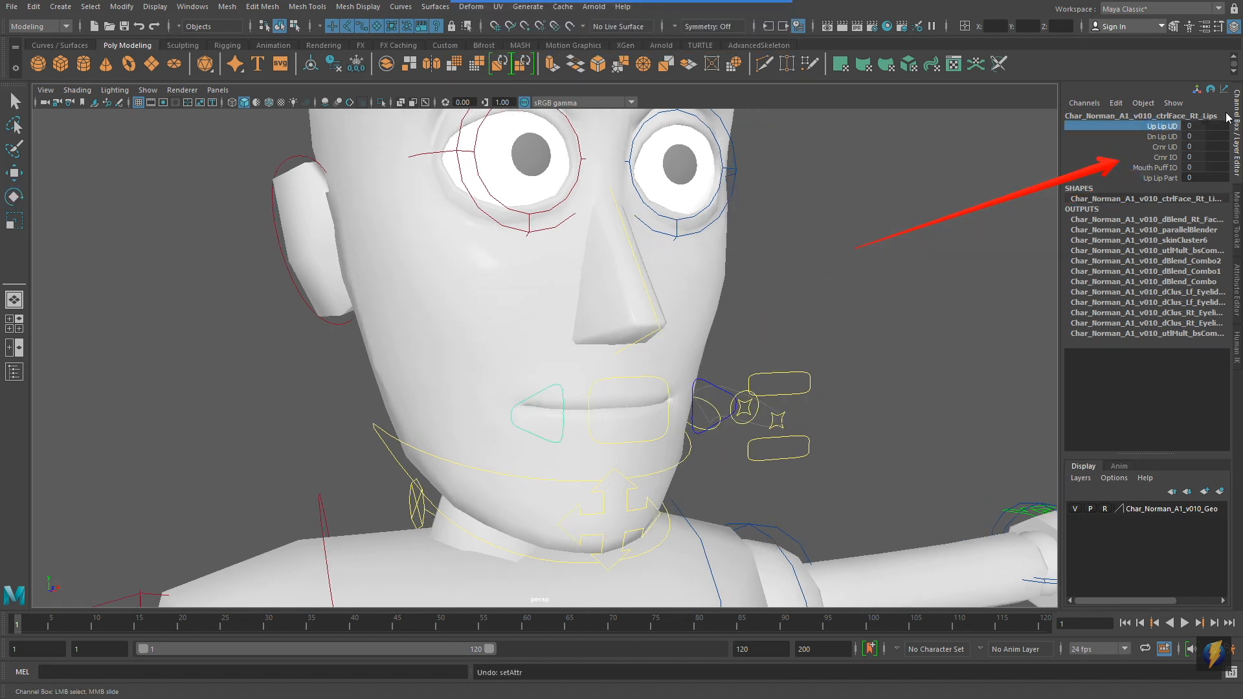
pyautogui.click(1168, 136)
pyautogui.moveTo(706, 238)
pyautogui.mouseDown(button='middle')
pyautogui.moveTo(752, 240)
pyautogui.moveTo(661, 237)
pyautogui.moveTo(727, 248)
pyautogui.mouseUp(button='middle')
pyautogui.hotkey('ctrl', 'z')
# Try the right lips control with Crnr UD at 4.8 and Crnr IO at -10, and undo both changes
pyautogui.click(1163, 147)
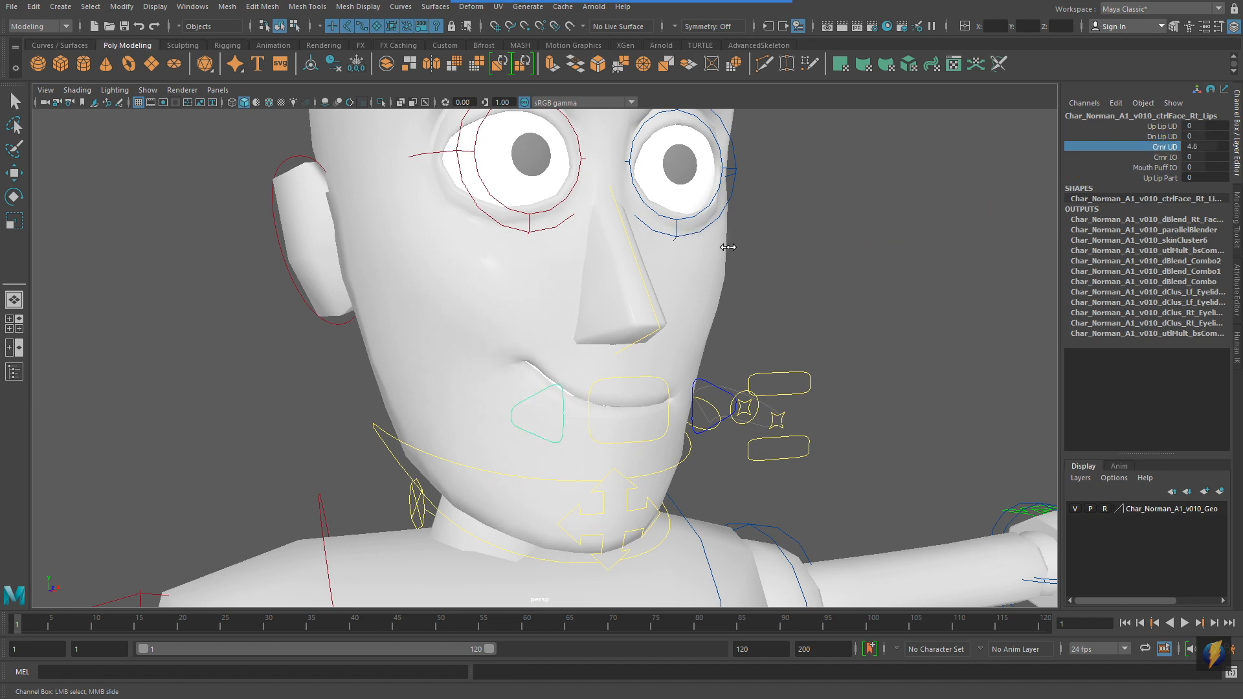
pyautogui.click(1165, 157)
pyautogui.moveTo(749, 265); pyautogui.dragTo(680, 268, button='middle')
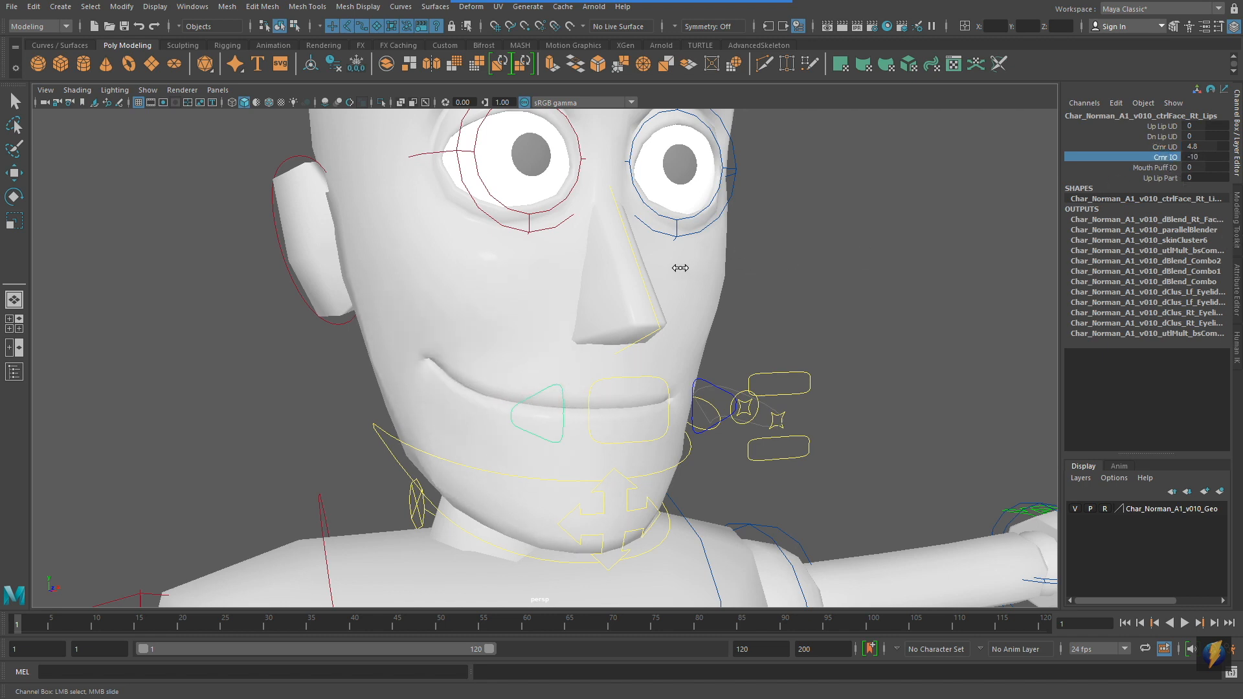
pyautogui.moveTo(803, 318)
pyautogui.keyDown('alt'); pyautogui.mouseDown()
pyautogui.moveTo(780, 312)
pyautogui.moveTo(791, 313)
pyautogui.mouseUp(); pyautogui.keyUp('alt')
pyautogui.keyDown('alt'); pyautogui.moveTo(790, 311); pyautogui.dragTo(726, 309, button='right'); pyautogui.keyUp('alt')
pyautogui.hotkey('ctrl', 'z')
pyautogui.hotkey('ctrl', 'z')
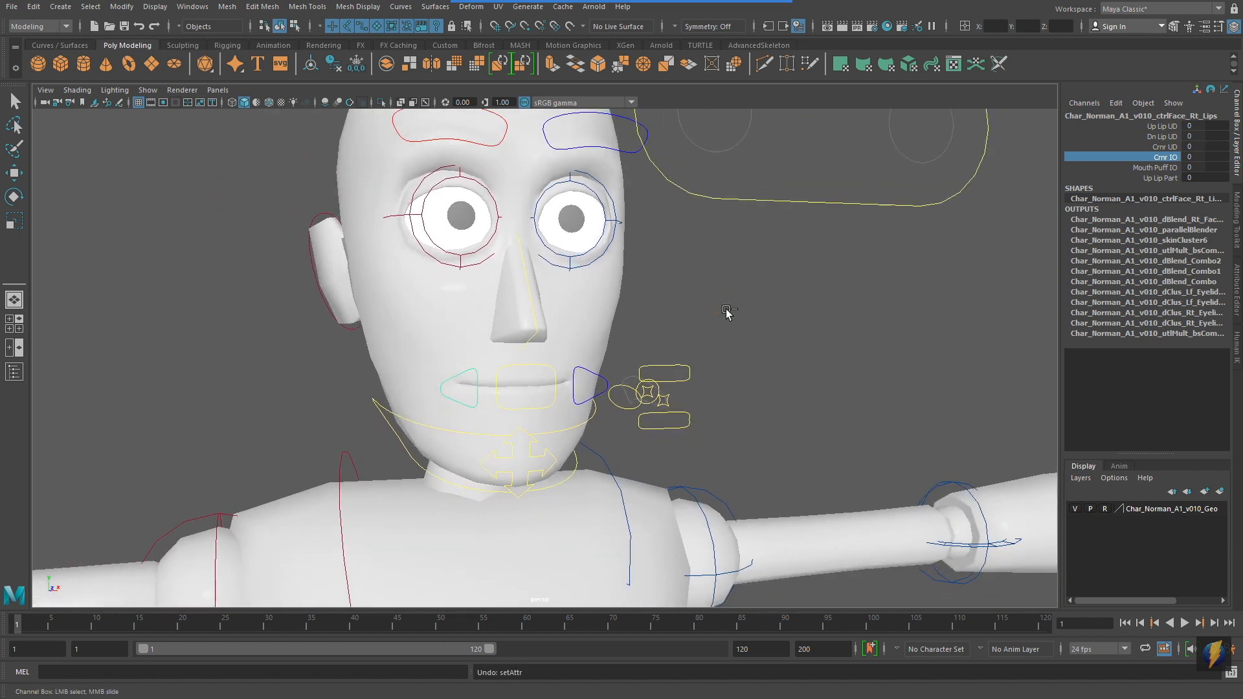
# Try the right lips control's Mouth Puff IO and Up Lip Part attributes, undoing each change
pyautogui.click(1157, 170)
pyautogui.moveTo(830, 239); pyautogui.dragTo(849, 258, button='middle')
pyautogui.hotkey('ctrl', 'z')
pyautogui.hotkey('ctrl', 'z')
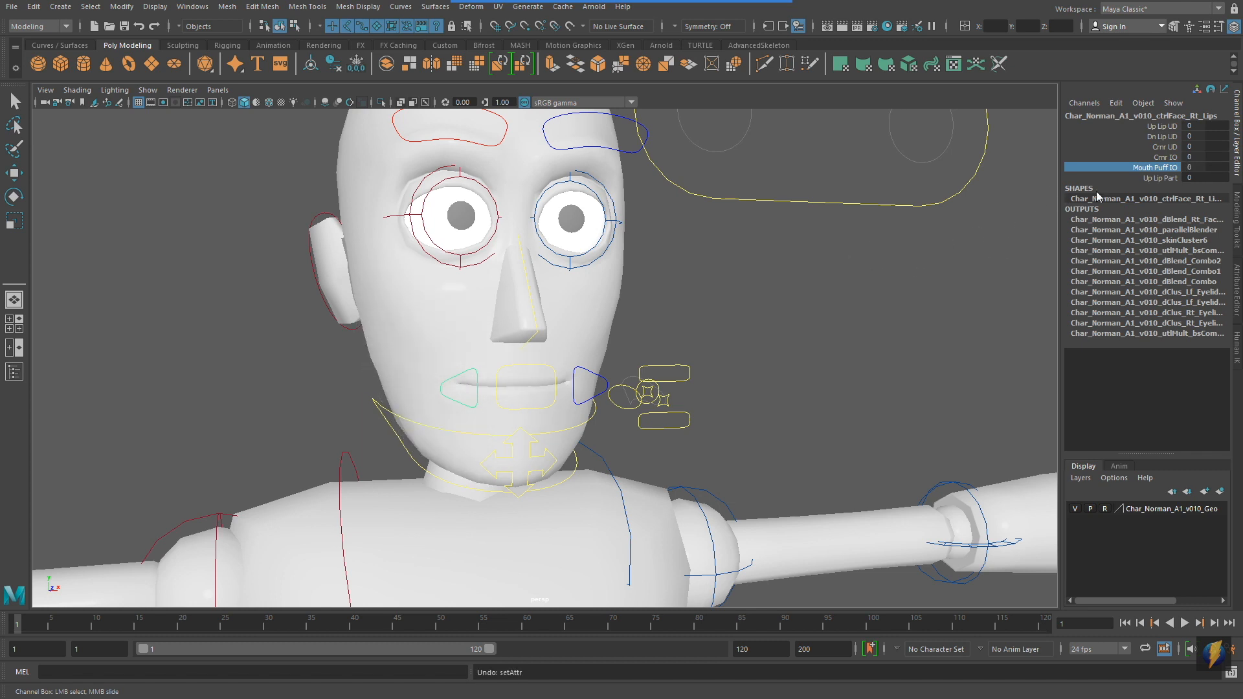
pyautogui.click(1151, 179)
pyautogui.moveTo(621, 293); pyautogui.dragTo(685, 309, button='middle')
pyautogui.hotkey('ctrl', 'z')
# Select the left lips control to see its attributes, and switch to the center lips control
pyautogui.moveTo(546, 375)
pyautogui.keyDown('alt'); pyautogui.mouseDown()
pyautogui.moveTo(536, 380)
pyautogui.moveTo(565, 378)
pyautogui.mouseUp(); pyautogui.keyUp('alt')
pyautogui.click(668, 369)
pyautogui.press('e')
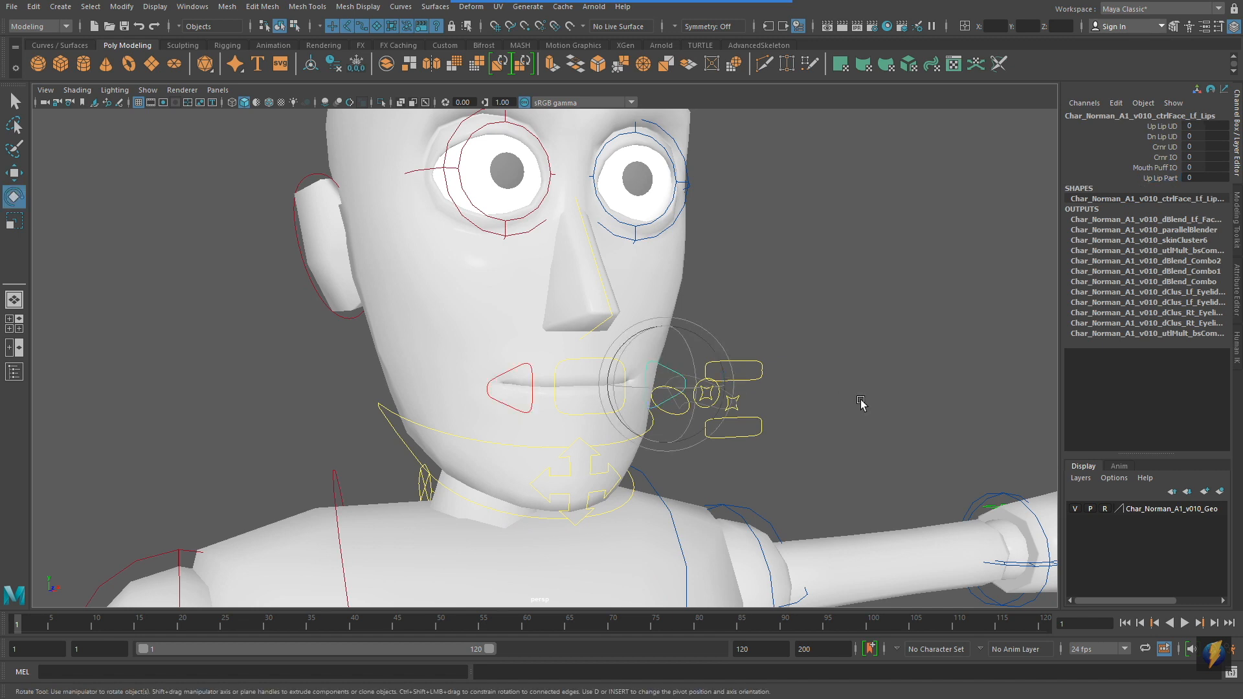
pyautogui.keyDown('alt'); pyautogui.moveTo(634, 417); pyautogui.dragTo(639, 420, button='right'); pyautogui.keyUp('alt')
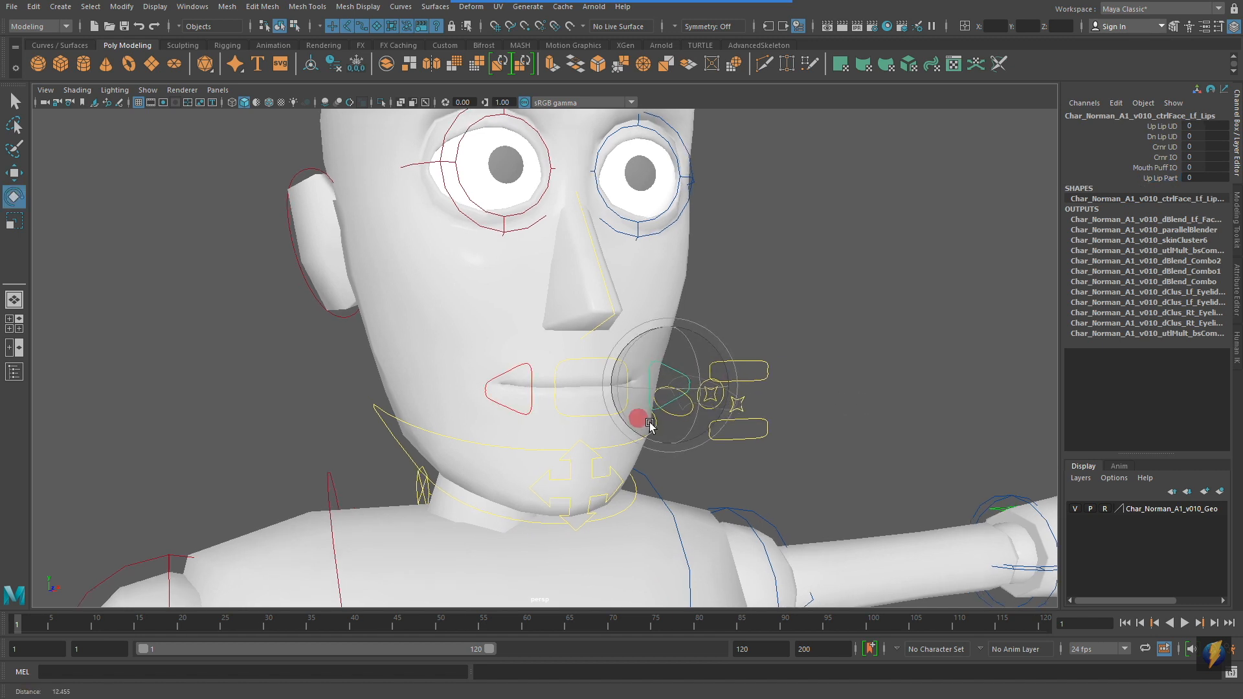
pyautogui.click(575, 363)
pyautogui.keyDown('alt'); pyautogui.moveTo(580, 372); pyautogui.dragTo(673, 405); pyautogui.keyUp('alt')
pyautogui.keyDown('alt'); pyautogui.moveTo(796, 375); pyautogui.dragTo(735, 358, button='right'); pyautogui.keyUp('alt')
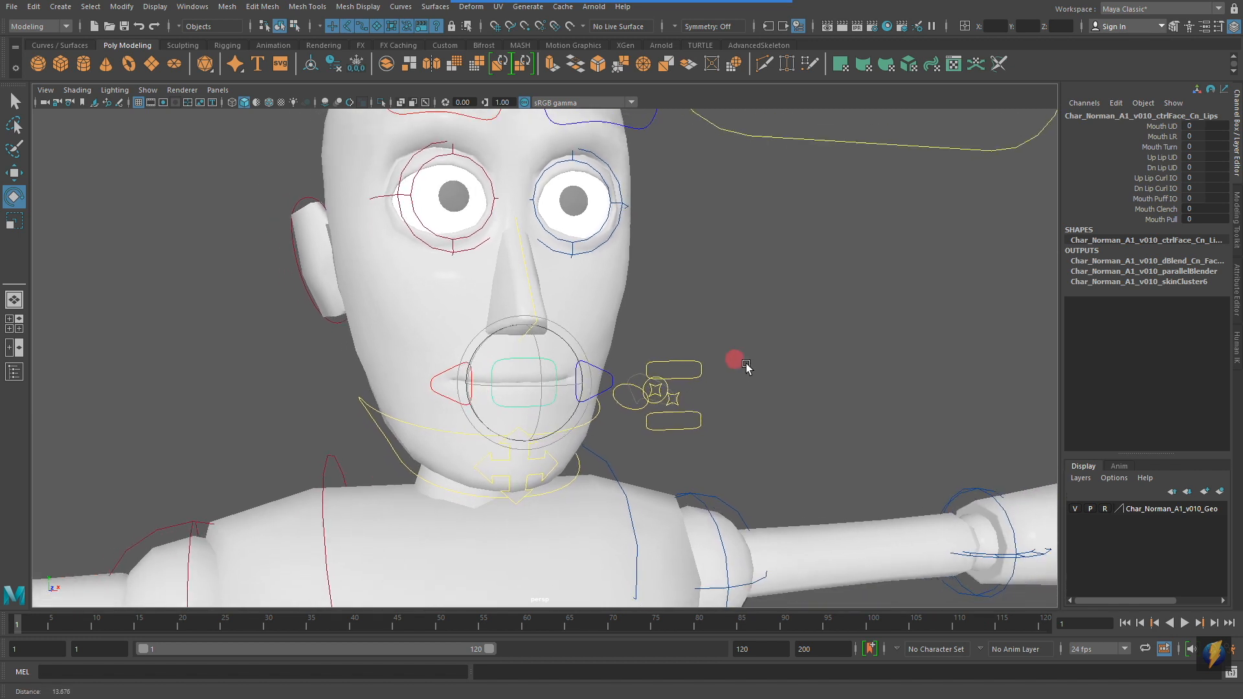
# Try the center lips control's Mouth UD, Mouth LR and Mouth Turn attributes, undoing each change
pyautogui.click(1162, 126)
pyautogui.moveTo(741, 230); pyautogui.dragTo(707, 241, button='middle')
pyautogui.hotkey('ctrl', 'z')
pyautogui.click(1163, 137)
pyautogui.hotkey('ctrl', 'z')
pyautogui.click(1160, 147)
pyautogui.hotkey('ctrl', 'z')
# Try the center lips control's Up Lip UD and Dn Lip UD attributes, undoing each change
pyautogui.click(1162, 157)
pyautogui.hotkey('ctrl', 'z')
pyautogui.click(1181, 167)
pyautogui.hotkey('ctrl', 'z')
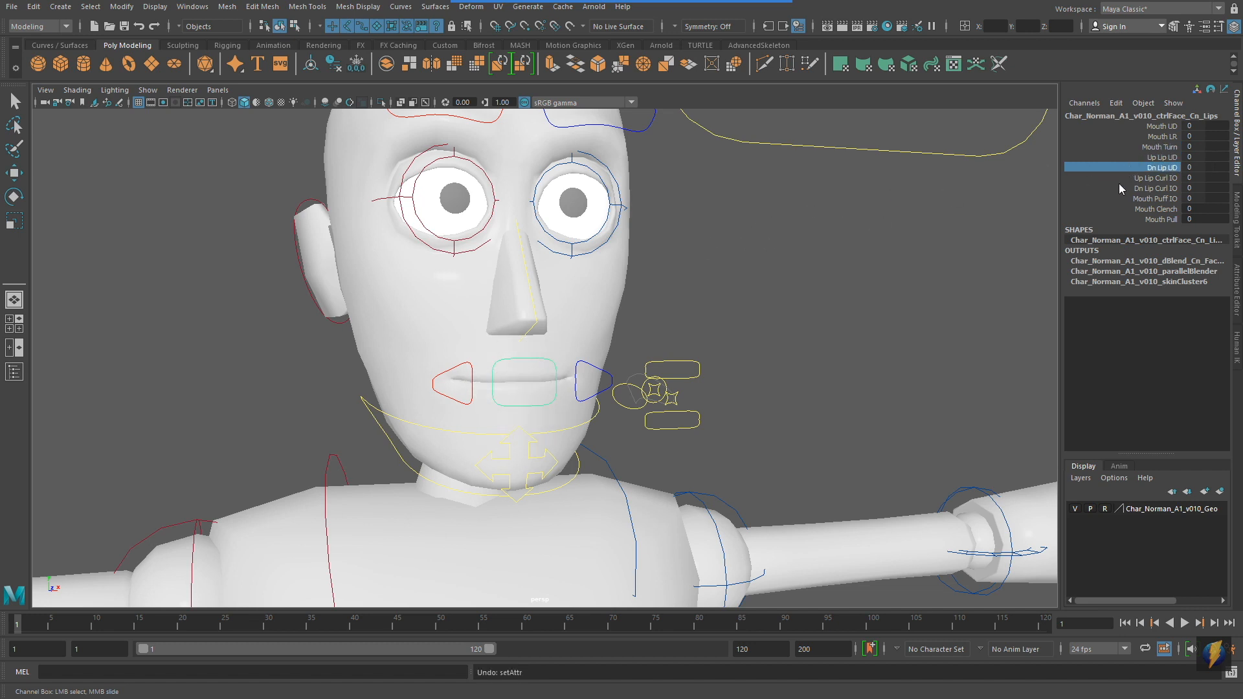
# Try the center lips control's Up Lip Curl IO at -10, undo it, and try Dn Lip Curl IO
pyautogui.click(1156, 178)
pyautogui.moveTo(802, 197); pyautogui.dragTo(646, 216, button='middle')
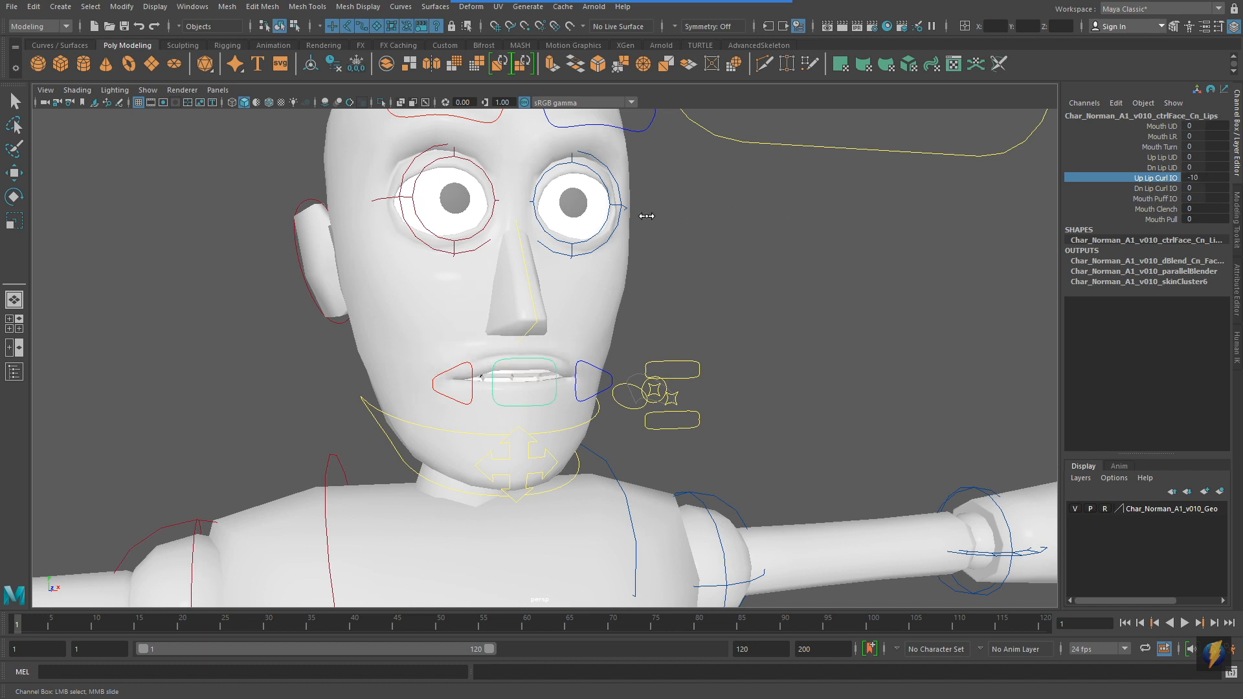
pyautogui.hotkey('ctrl', 'z')
pyautogui.keyDown('alt'); pyautogui.moveTo(627, 277); pyautogui.dragTo(745, 294); pyautogui.keyUp('alt')
pyautogui.click(1171, 188)
pyautogui.moveTo(827, 208); pyautogui.dragTo(1195, 220, button='middle')
# Try the center lips control's Mouth Puff IO, Mouth Clench and Mouth Pull attributes
pyautogui.click(1161, 199)
pyautogui.moveTo(777, 238)
pyautogui.mouseDown(button='middle')
pyautogui.moveTo(835, 246)
pyautogui.moveTo(768, 246)
pyautogui.moveTo(848, 250)
pyautogui.moveTo(752, 255)
pyautogui.moveTo(802, 227)
pyautogui.moveTo(852, 231)
pyautogui.moveTo(764, 230)
pyautogui.moveTo(824, 242)
pyautogui.moveTo(785, 244)
pyautogui.mouseUp(button='middle')
pyautogui.click(1166, 209)
pyautogui.click(1160, 219)
# Select the jaw control around the chin
pyautogui.click(791, 380)
pyautogui.keyDown('alt'); pyautogui.moveTo(864, 302); pyautogui.dragTo(855, 278); pyautogui.keyUp('alt')
pyautogui.keyDown('alt'); pyautogui.moveTo(855, 278); pyautogui.dragTo(799, 266, button='right'); pyautogui.keyUp('alt')
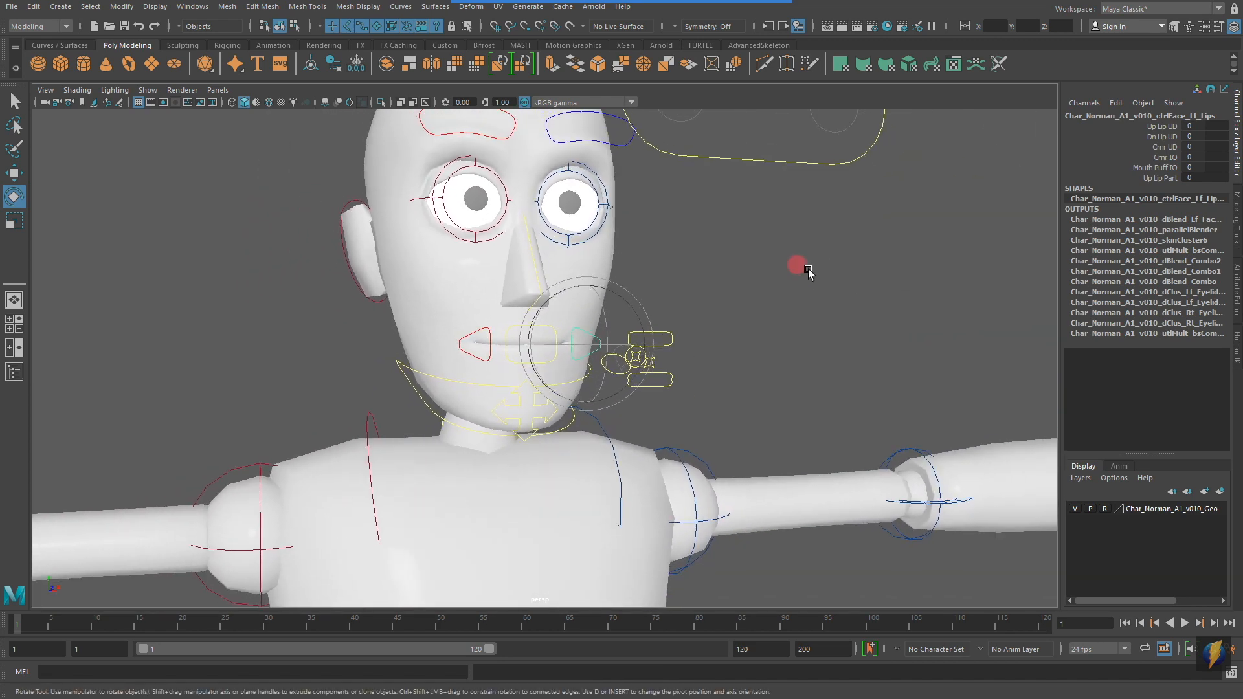
pyautogui.click(480, 386)
pyautogui.keyDown('alt'); pyautogui.moveTo(719, 410); pyautogui.dragTo(684, 365); pyautogui.keyUp('alt')
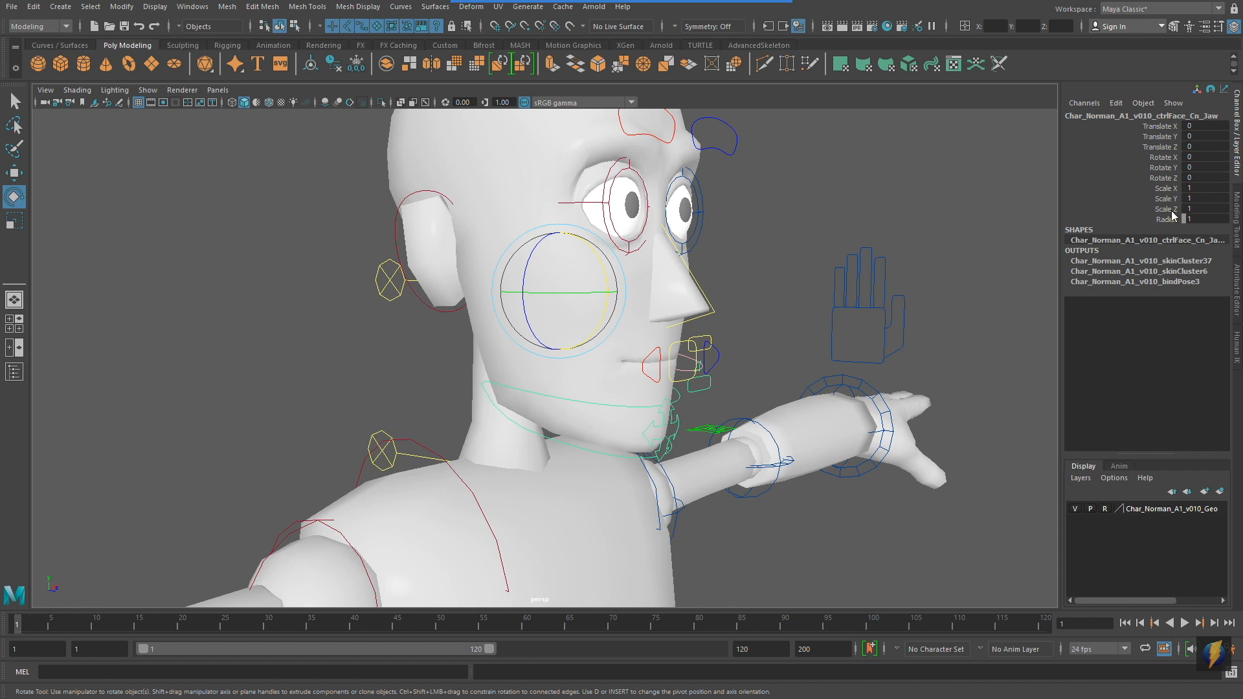
# Try moving the jaw control down about 0.53 units in Y and undo the move
pyautogui.press('w')
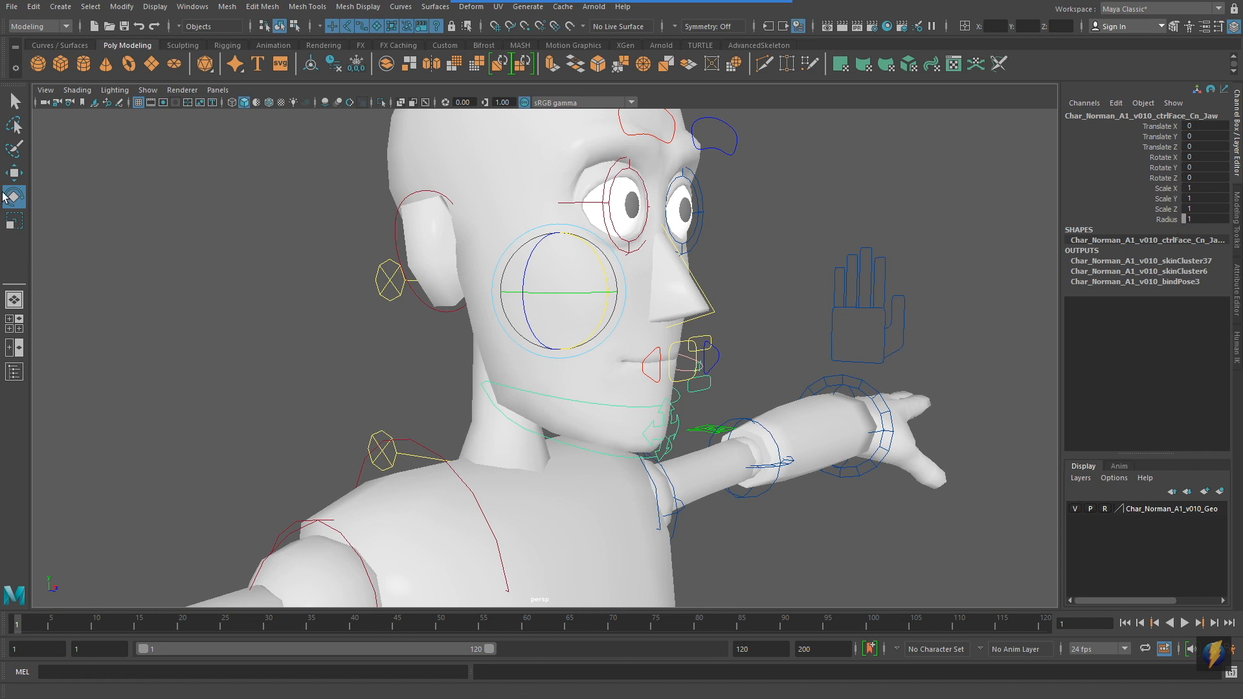
pyautogui.moveTo(555, 233); pyautogui.dragTo(531, 272)
pyautogui.hotkey('ctrl', 'z')
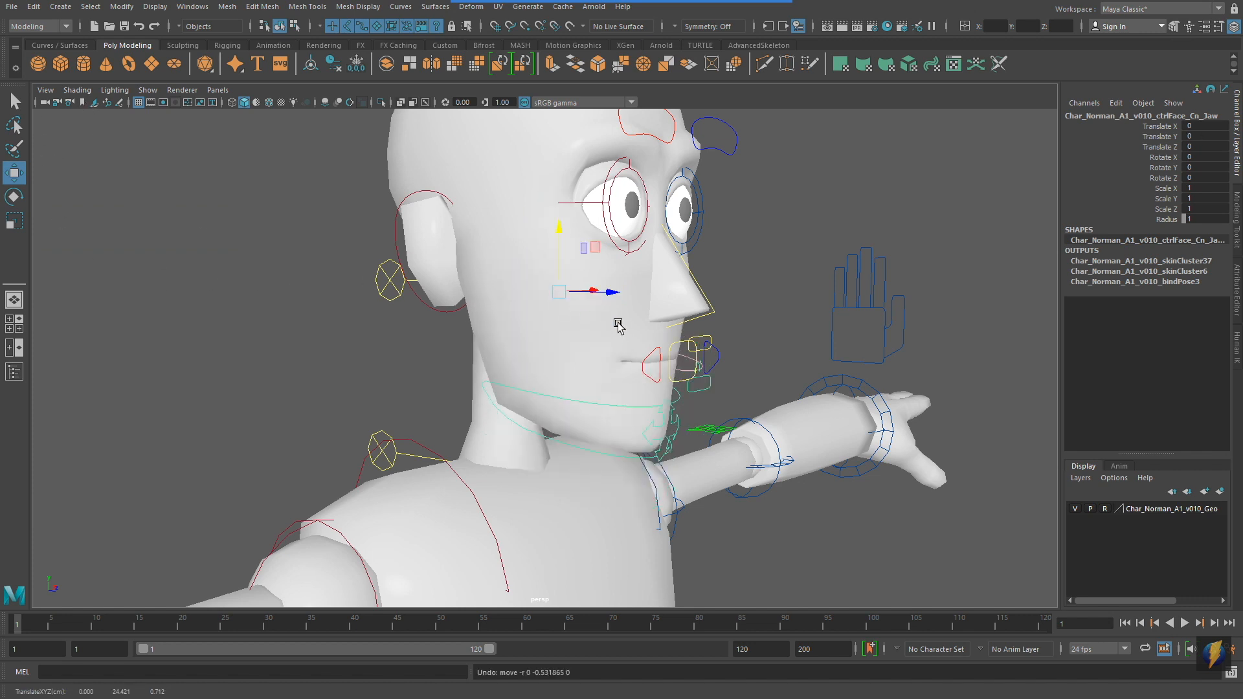
# Try rotating the jaw control about 26.4 degrees in X and undo the rotation
pyautogui.keyDown('alt'); pyautogui.moveTo(607, 323); pyautogui.dragTo(560, 288); pyautogui.keyUp('alt')
pyautogui.press('e')
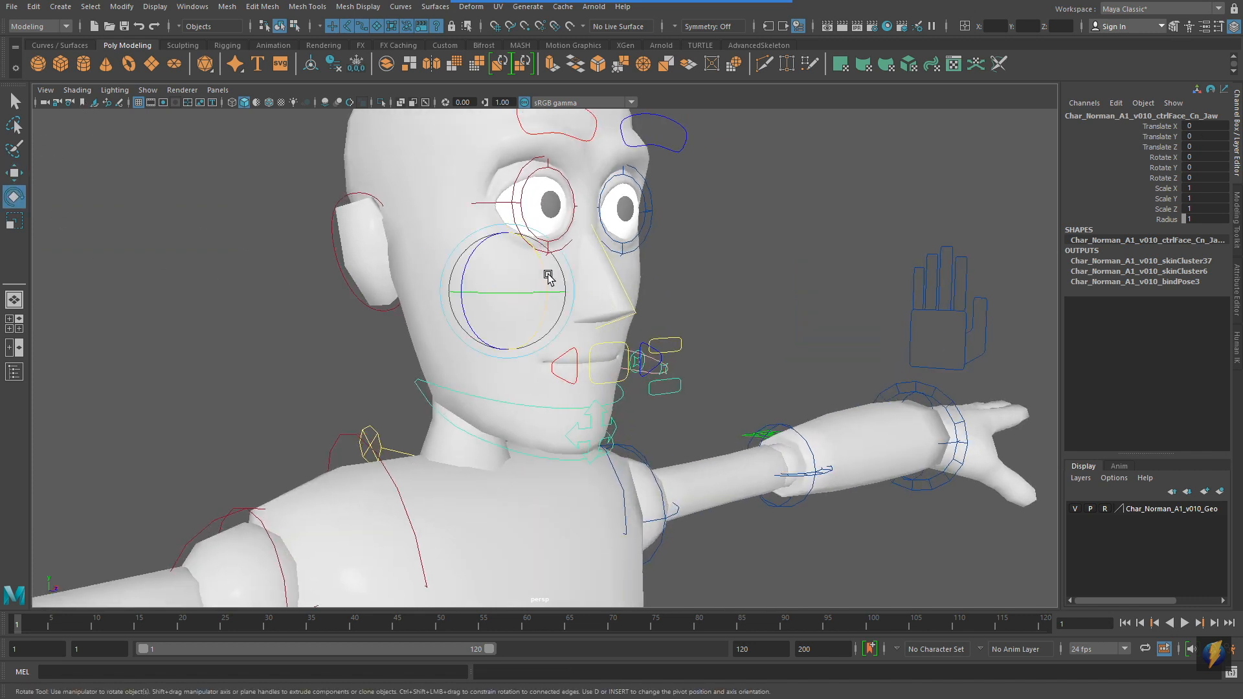
pyautogui.moveTo(544, 266); pyautogui.dragTo(529, 291)
pyautogui.keyDown('alt'); pyautogui.moveTo(602, 309); pyautogui.dragTo(610, 329); pyautogui.keyUp('alt')
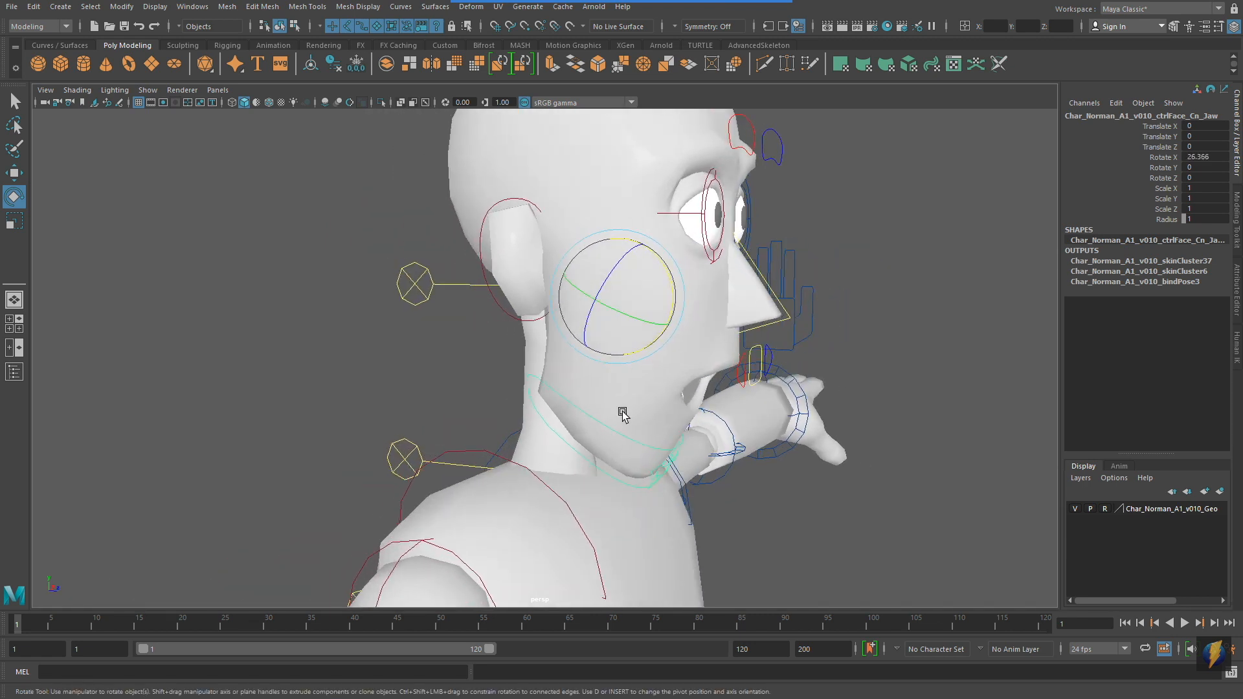
pyautogui.hotkey('ctrl', 'z')
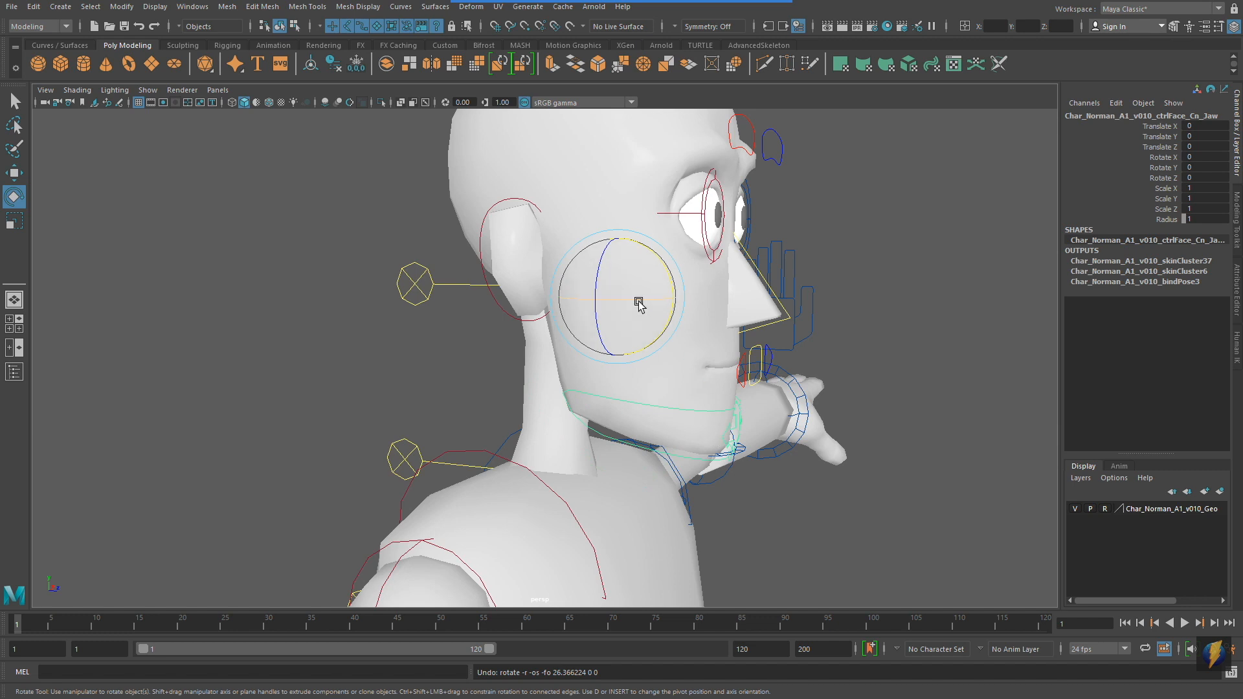
# Open the mouth by rotating the jaw control about 27.5 degrees in X
pyautogui.keyDown('alt'); pyautogui.moveTo(641, 331); pyautogui.dragTo(565, 347); pyautogui.keyUp('alt')
pyautogui.moveTo(467, 280); pyautogui.dragTo(472, 304)
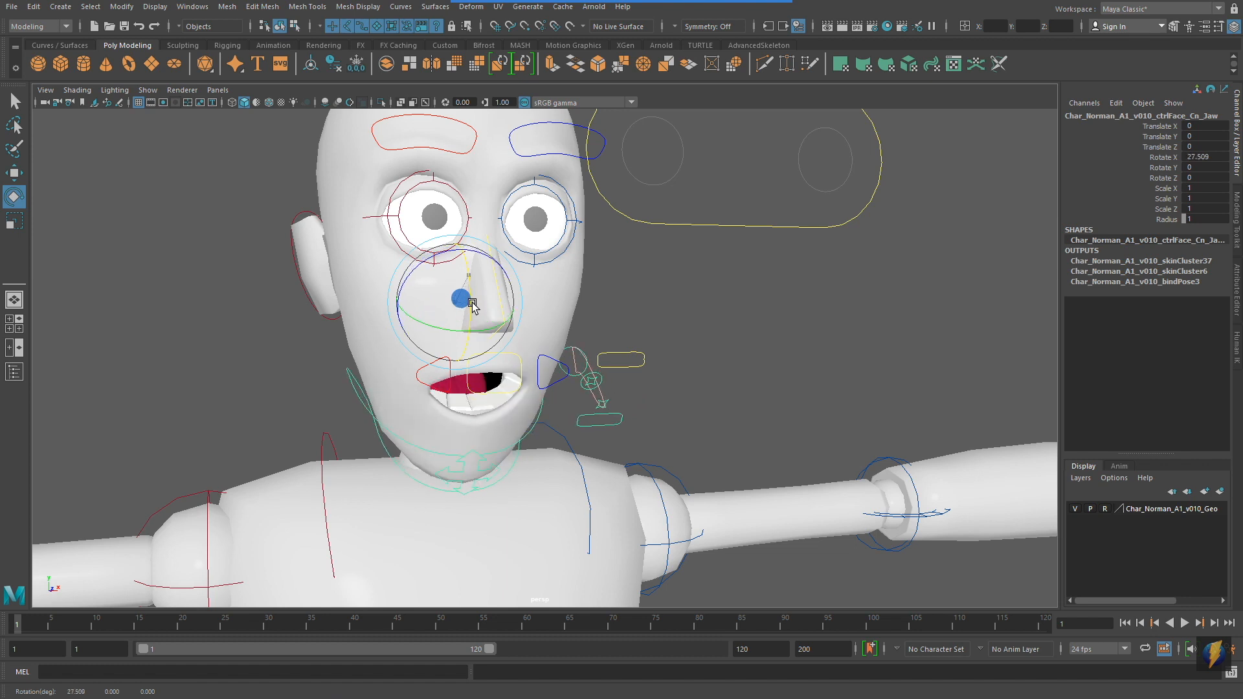
pyautogui.keyDown('alt'); pyautogui.moveTo(530, 403); pyautogui.dragTo(658, 403, button='right'); pyautogui.keyUp('alt')
pyautogui.keyDown('alt'); pyautogui.moveTo(658, 403); pyautogui.dragTo(660, 400); pyautogui.keyUp('alt')
# Try one of the tongue controls floating beside the open mouth and undo the change
pyautogui.click(667, 24)
pyautogui.moveTo(823, 193)
pyautogui.mouseDown()
pyautogui.moveTo(621, 315)
pyautogui.moveTo(602, 343)
pyautogui.moveTo(632, 430)
pyautogui.moveTo(589, 359)
pyautogui.moveTo(624, 440)
pyautogui.moveTo(610, 297)
pyautogui.moveTo(635, 280)
pyautogui.mouseUp()
pyautogui.moveTo(699, 314)
pyautogui.keyDown('alt'); pyautogui.mouseDown()
pyautogui.moveTo(546, 356)
pyautogui.moveTo(675, 378)
pyautogui.mouseUp(); pyautogui.keyUp('alt')
pyautogui.click(647, 376)
pyautogui.moveTo(625, 340); pyautogui.dragTo(556, 324)
pyautogui.hotkey('ctrl', 'z')
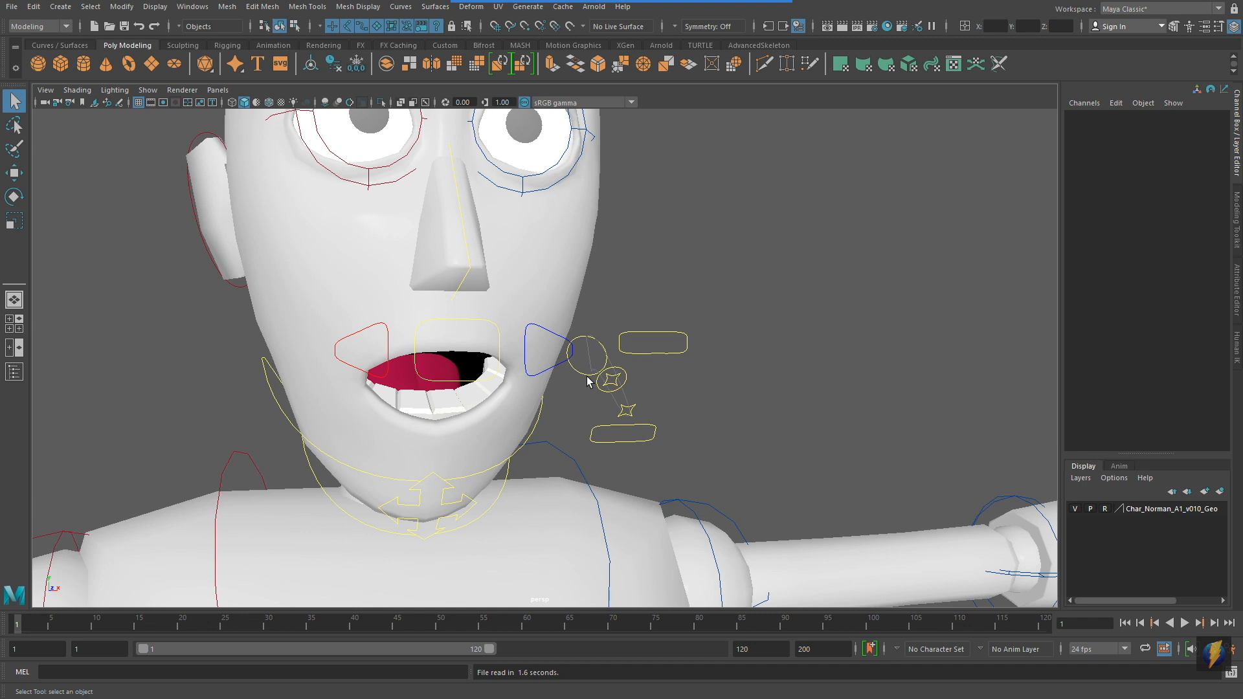
# Select the jaw control around the chin and set its Rotate X to 0 to close the mouth
pyautogui.click(348, 469)
pyautogui.doubleClick(1217, 157)
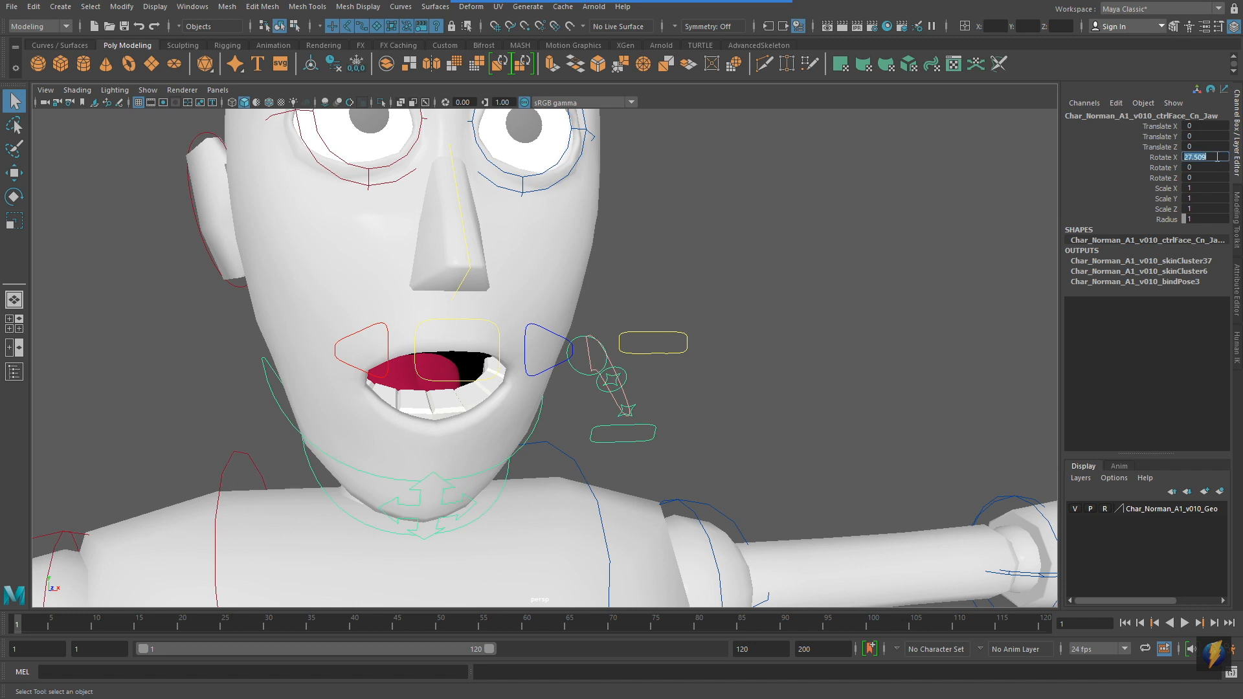
pyautogui.write('0')
pyautogui.press('Return')
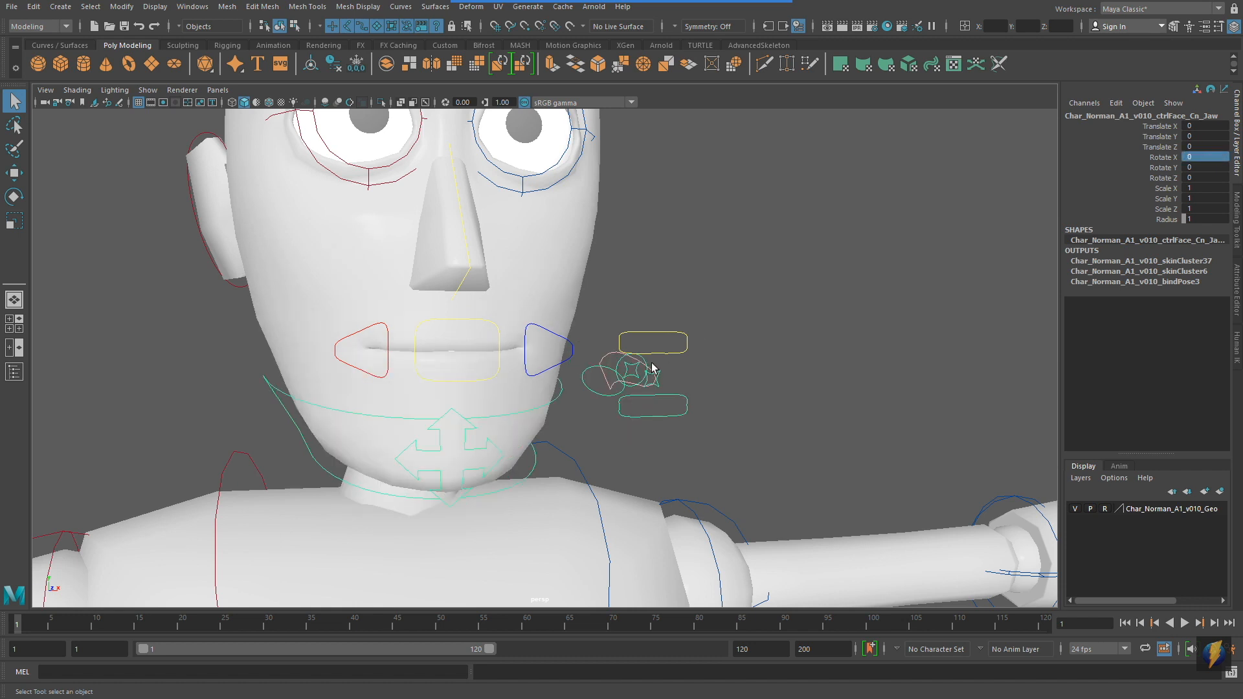
# Select the right leg's IK control around the foot and activate the Move tool
pyautogui.scroll(-15, 678, 354)
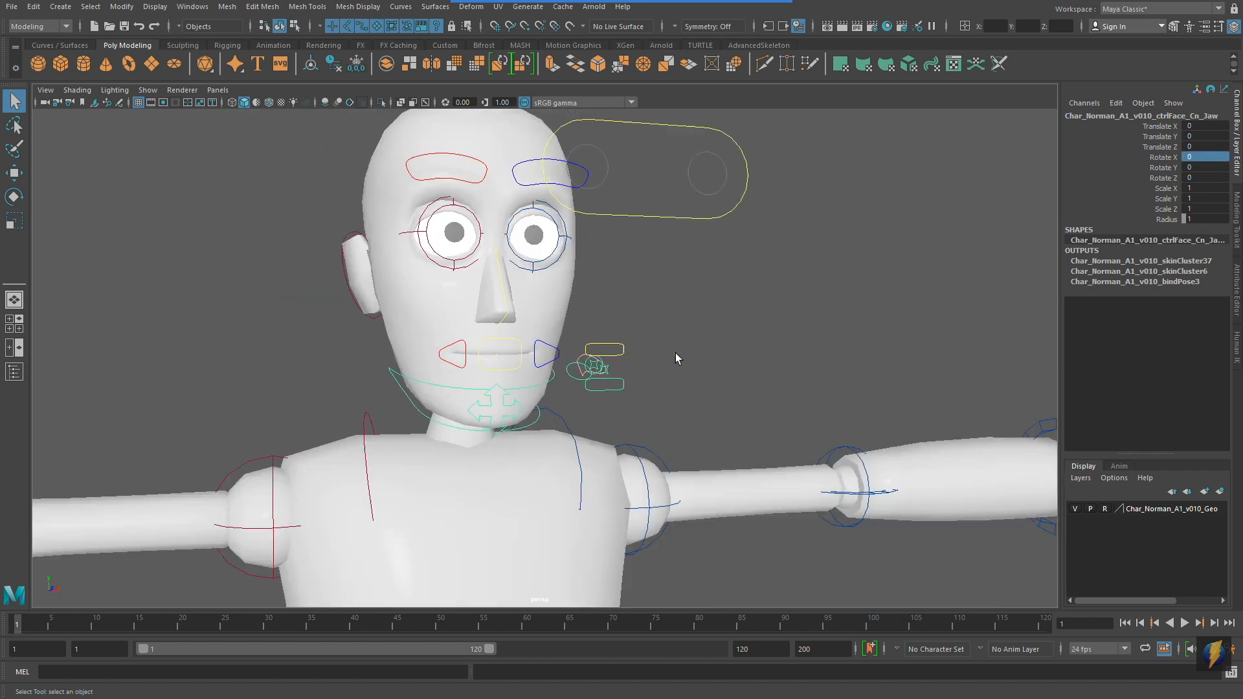
pyautogui.keyDown('alt'); pyautogui.moveTo(731, 270); pyautogui.dragTo(651, 364); pyautogui.keyUp('alt')
pyautogui.keyDown('alt'); pyautogui.moveTo(799, 592); pyautogui.dragTo(814, 452, button='middle'); pyautogui.keyUp('alt')
pyautogui.keyDown('alt'); pyautogui.moveTo(814, 452); pyautogui.dragTo(662, 356, button='right'); pyautogui.keyUp('alt')
pyautogui.keyDown('alt'); pyautogui.moveTo(667, 278); pyautogui.dragTo(677, 126, button='middle'); pyautogui.keyUp('alt')
pyautogui.keyDown('alt'); pyautogui.moveTo(686, 443); pyautogui.dragTo(656, 460); pyautogui.keyUp('alt')
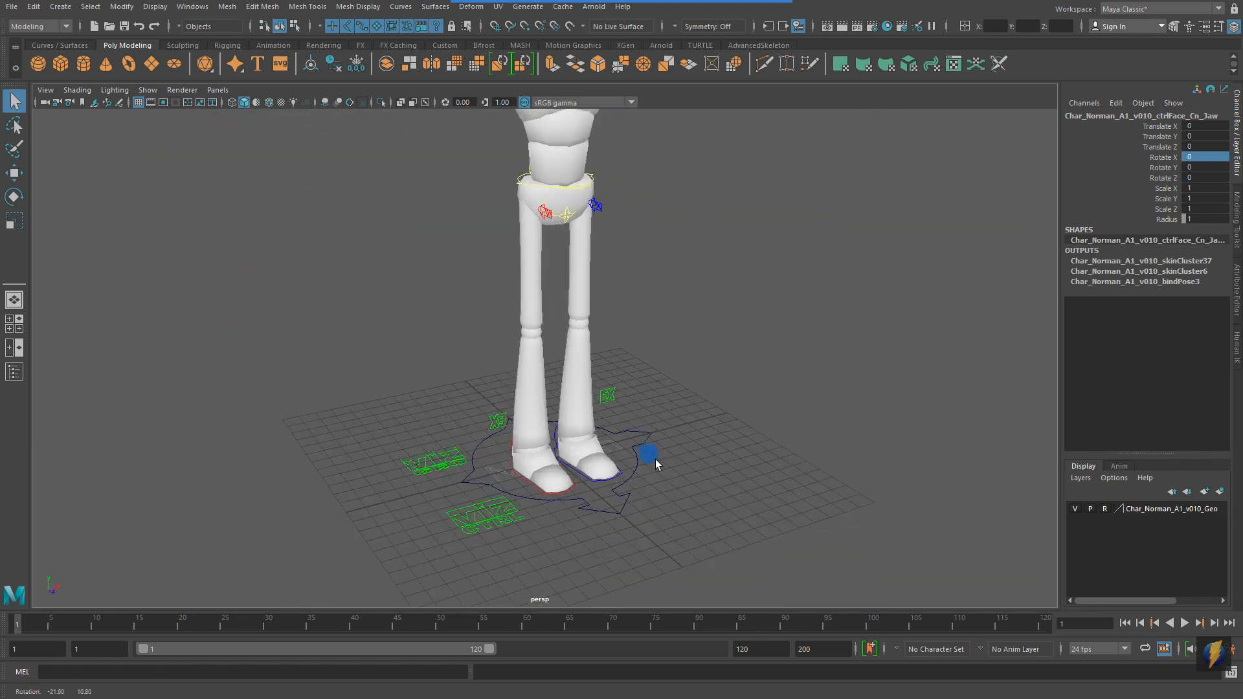
pyautogui.click(540, 491)
pyautogui.keyDown('alt'); pyautogui.moveTo(631, 509); pyautogui.dragTo(638, 389); pyautogui.keyUp('alt')
pyautogui.click(14, 173)
pyautogui.keyDown('alt'); pyautogui.moveTo(584, 314); pyautogui.dragTo(556, 302); pyautogui.keyUp('alt')
pyautogui.keyDown('alt'); pyautogui.moveTo(474, 336); pyautogui.dragTo(584, 322, button='right'); pyautogui.keyUp('alt')
pyautogui.keyDown('alt'); pyautogui.moveTo(585, 323); pyautogui.dragTo(611, 364); pyautogui.keyUp('alt')
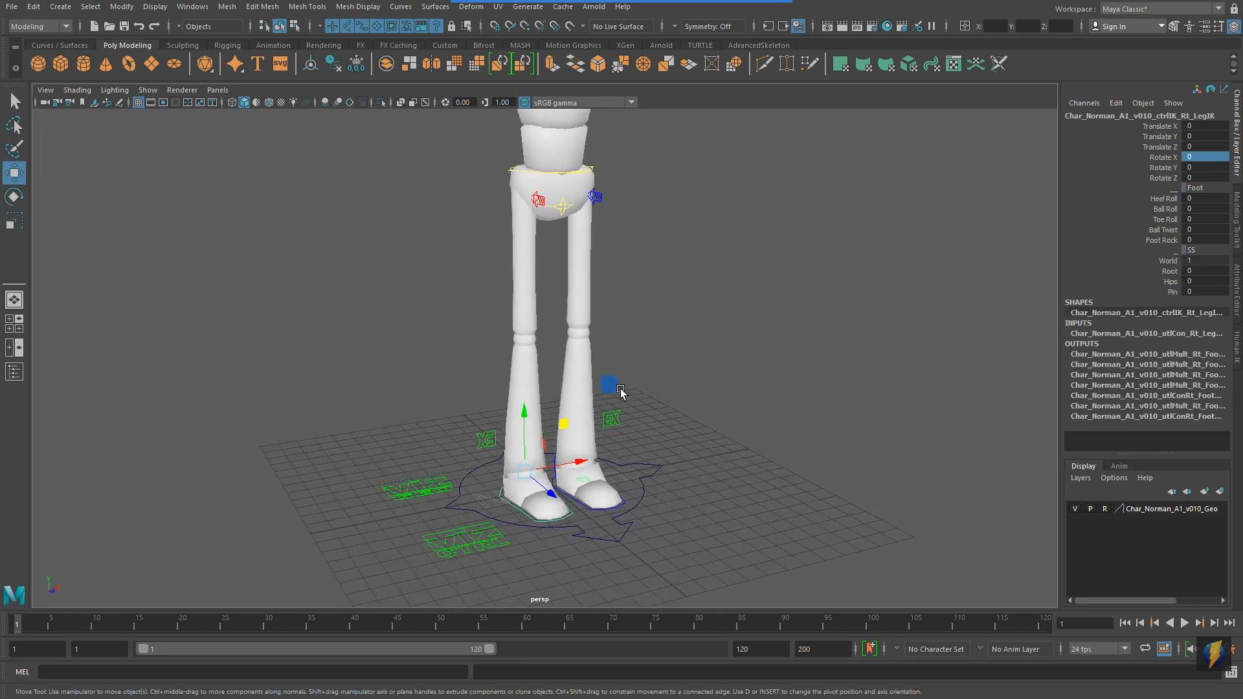
# Try moving the root control at the hips downward and sideways, undoing each move
pyautogui.click(543, 173)
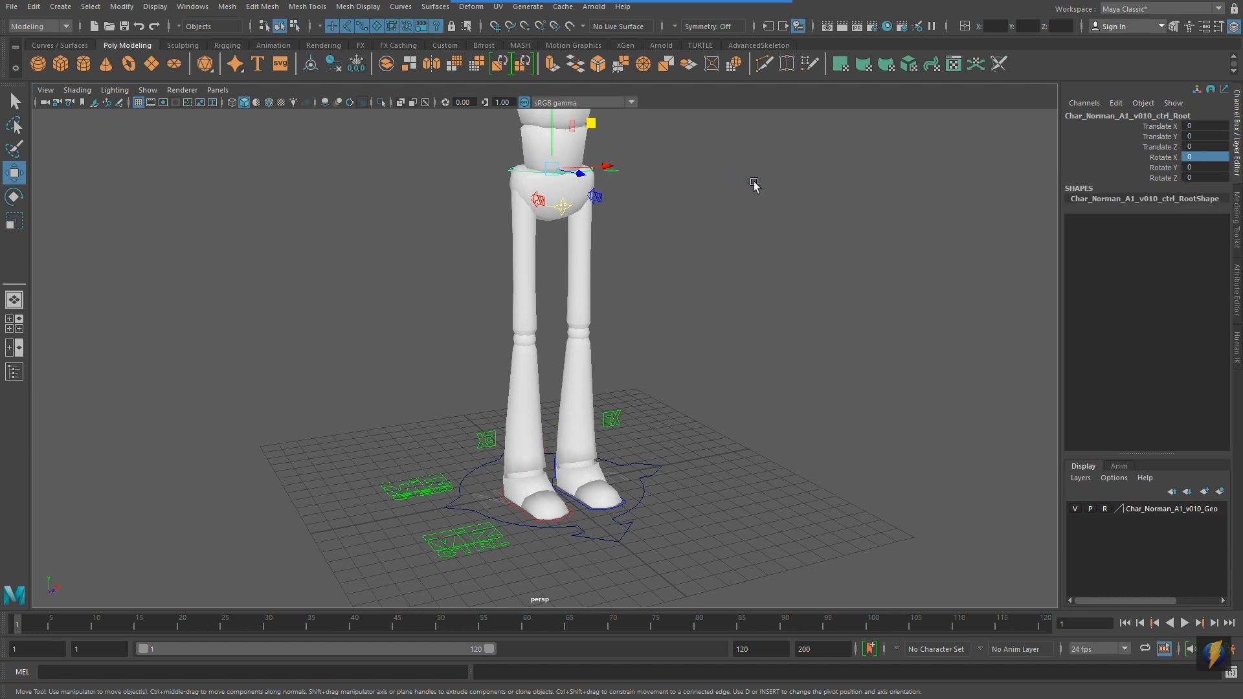
pyautogui.keyDown('alt'); pyautogui.moveTo(683, 187); pyautogui.dragTo(684, 214, button='middle'); pyautogui.keyUp('alt')
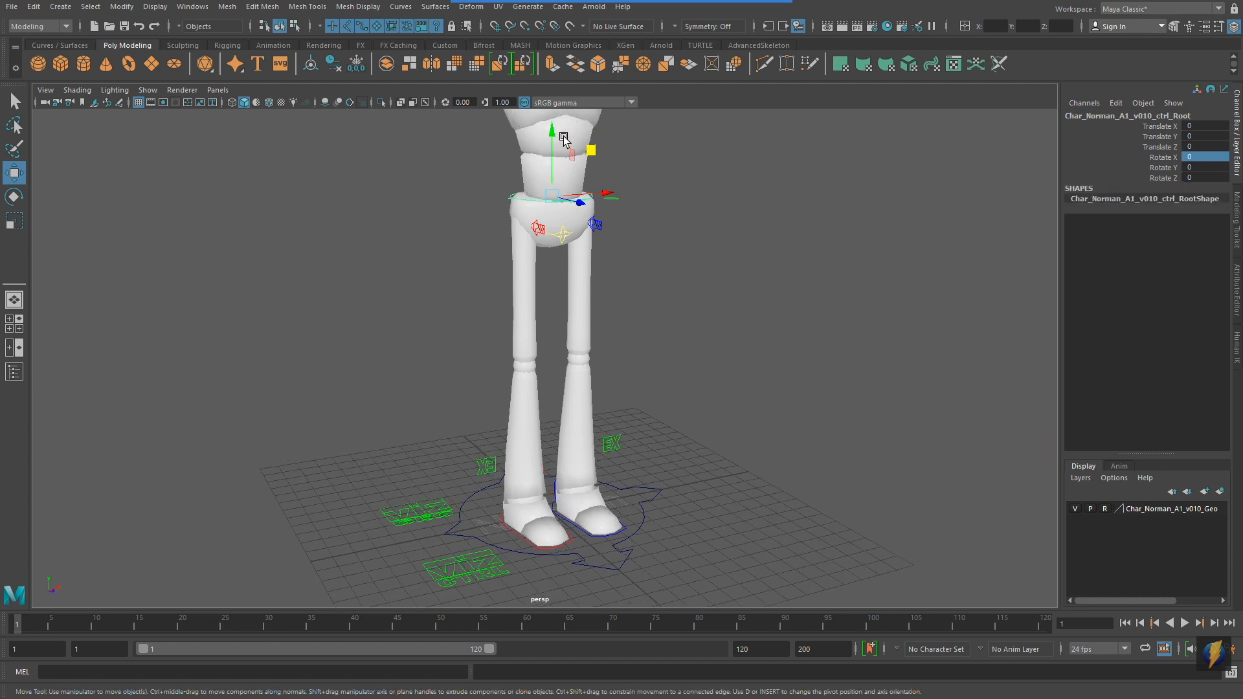
pyautogui.moveTo(558, 133); pyautogui.dragTo(548, 291)
pyautogui.hotkey('ctrl', 'z')
pyautogui.keyDown('alt'); pyautogui.moveTo(715, 393); pyautogui.dragTo(621, 383); pyautogui.keyUp('alt')
pyautogui.moveTo(599, 208); pyautogui.dragTo(551, 254)
pyautogui.hotkey('ctrl', 'z')
pyautogui.keyDown('alt'); pyautogui.moveTo(704, 355); pyautogui.dragTo(597, 279); pyautogui.keyUp('alt')
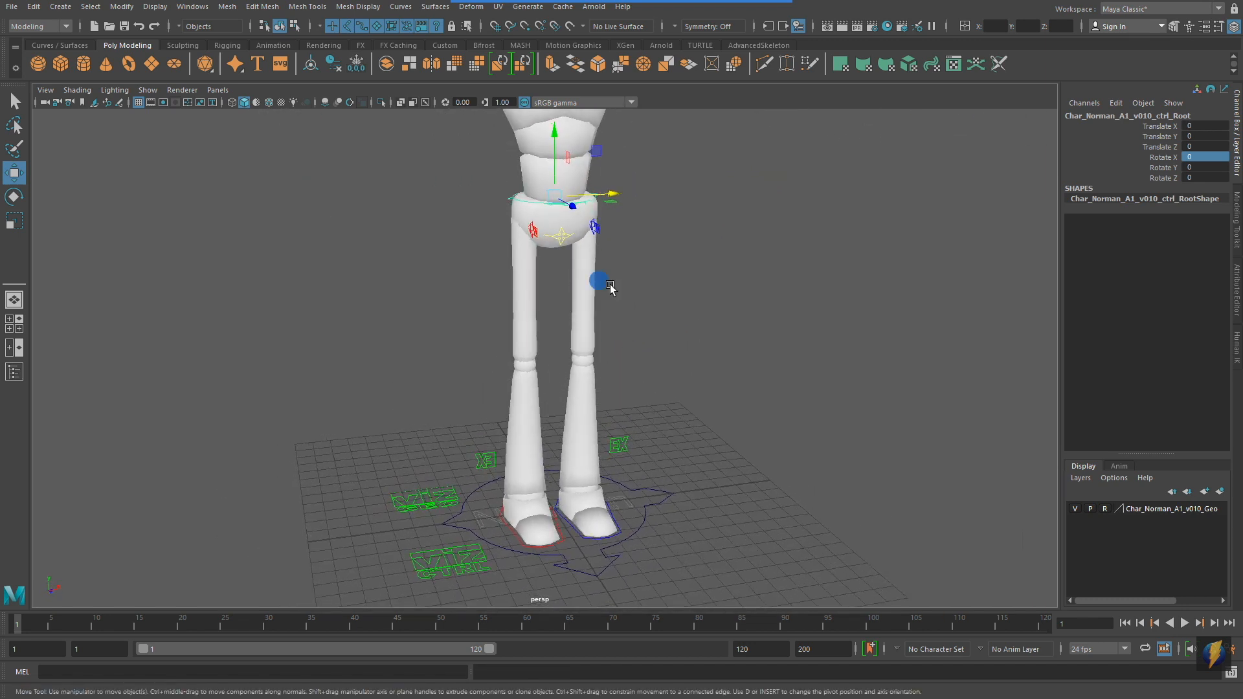
# Set Fk Ik to 0 on the right leg's extra control beside the ankle and deselect the control
pyautogui.moveTo(666, 16)
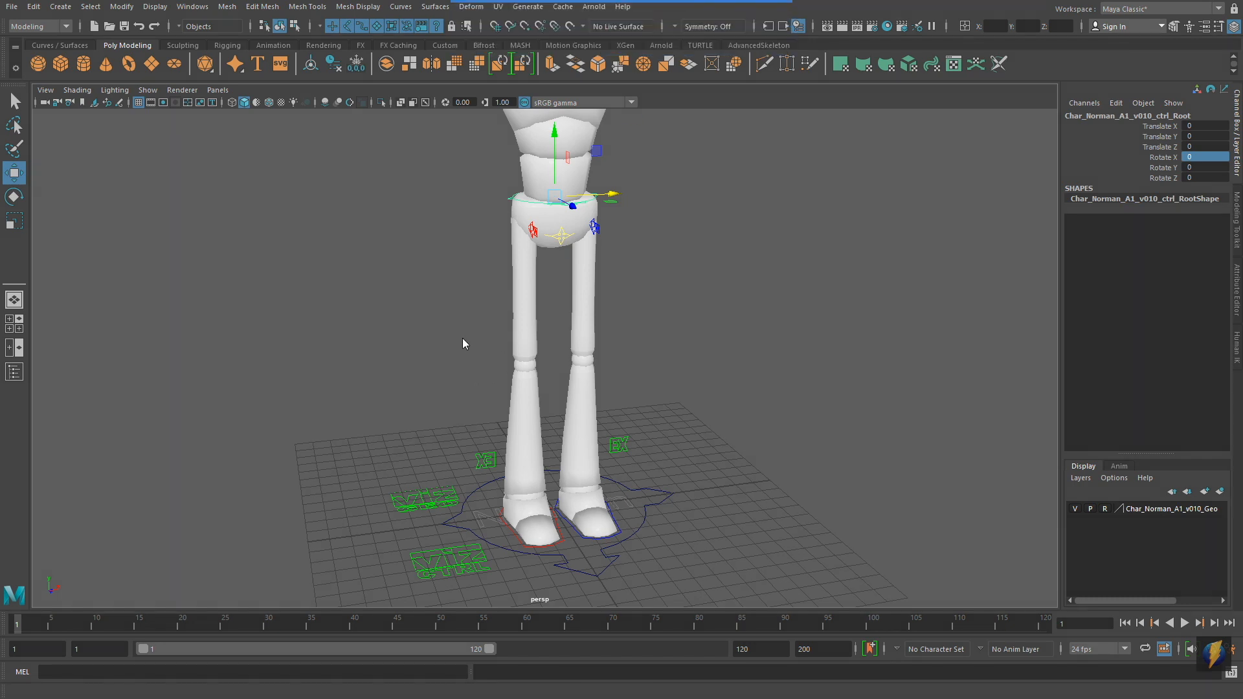
pyautogui.moveTo(482, 353); pyautogui.dragTo(485, 454)
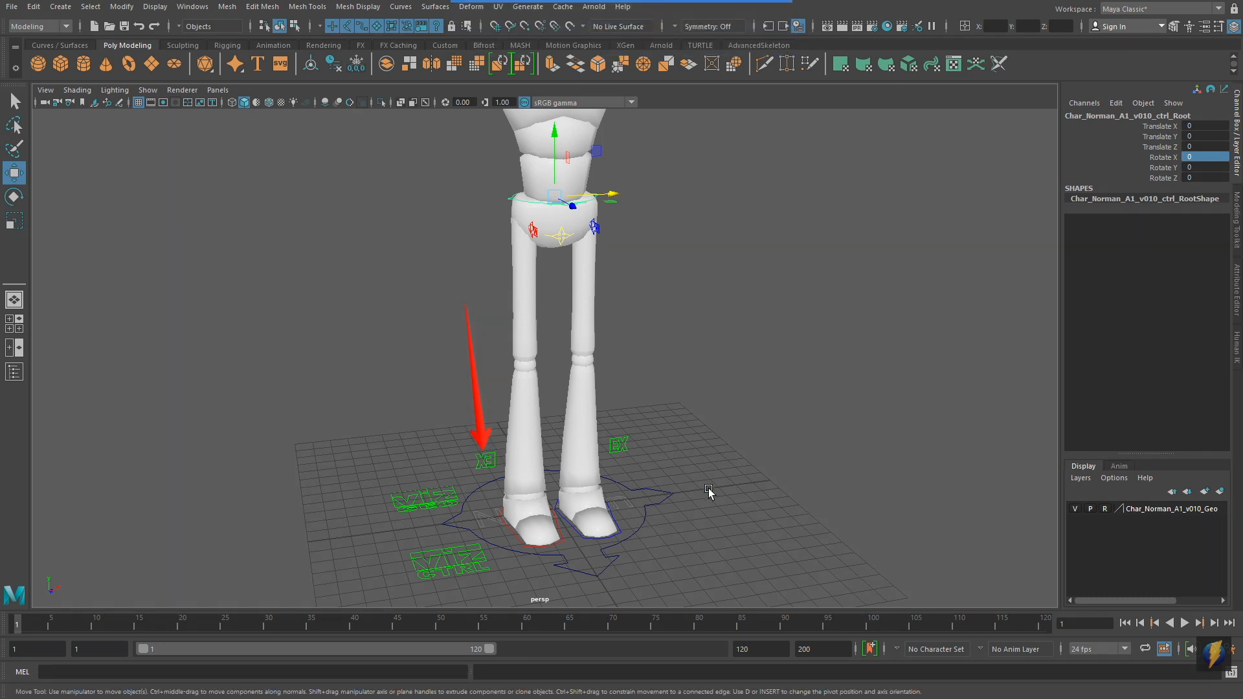
pyautogui.click(485, 461)
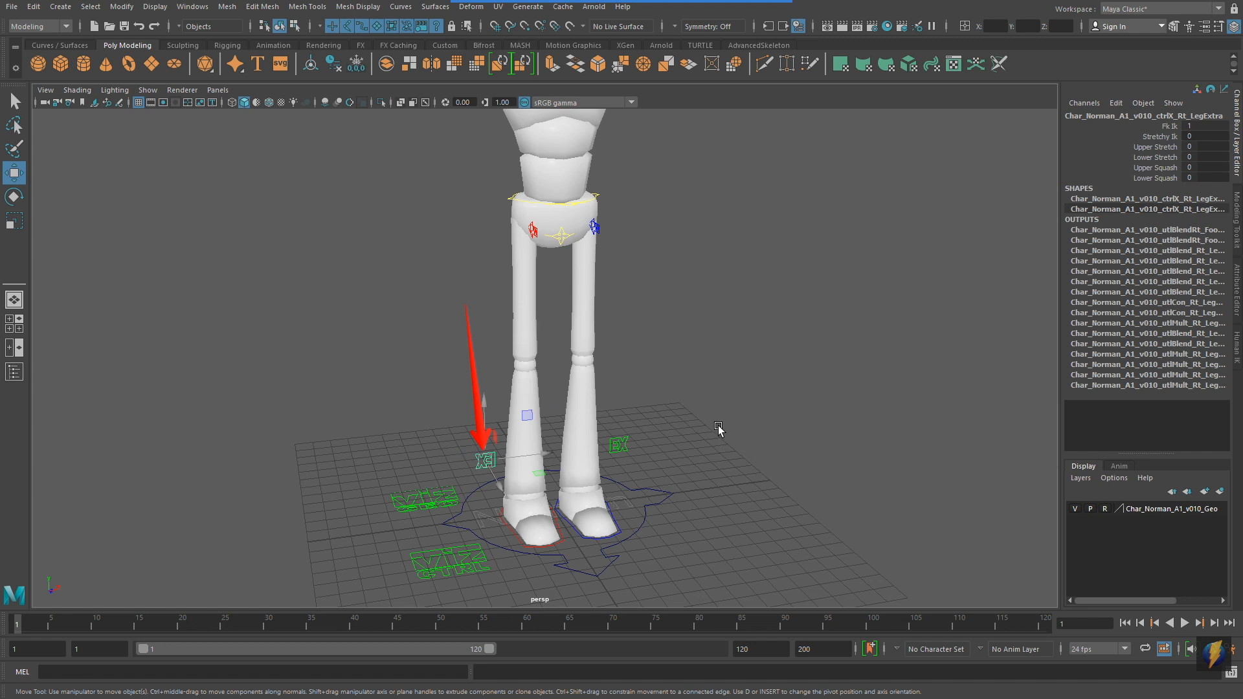
pyautogui.click(667, 26)
pyautogui.moveTo(800, 261)
pyautogui.mouseDown()
pyautogui.moveTo(1130, 133)
pyautogui.moveTo(1174, 134)
pyautogui.mouseUp()
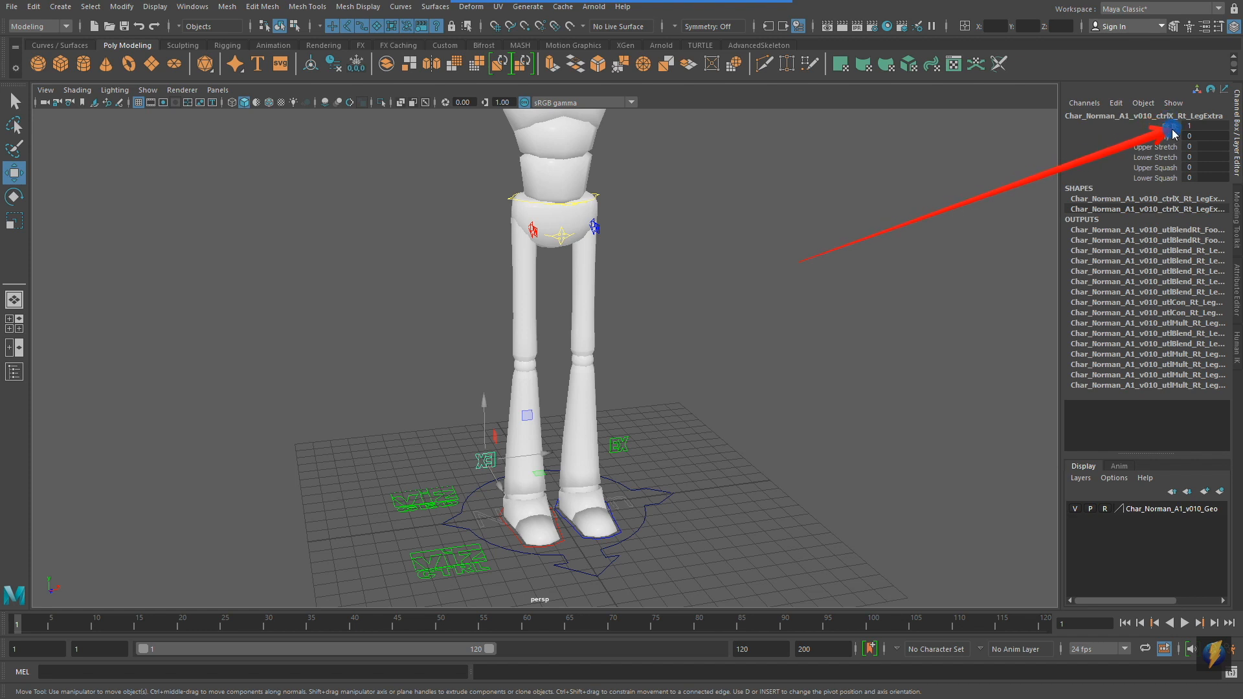
pyautogui.moveTo(1175, 135)
pyautogui.mouseDown()
pyautogui.moveTo(1180, 114)
pyautogui.moveTo(1186, 129)
pyautogui.moveTo(1158, 109)
pyautogui.moveTo(1147, 133)
pyautogui.mouseUp()
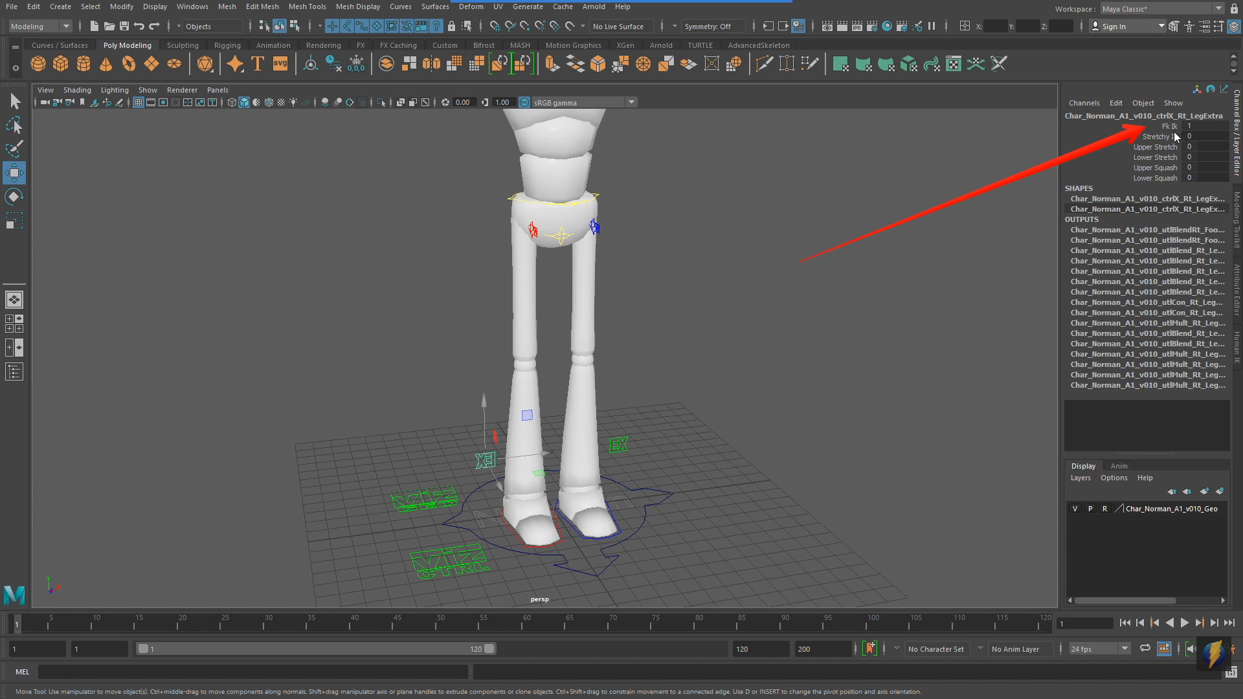
pyautogui.doubleClick(1206, 125)
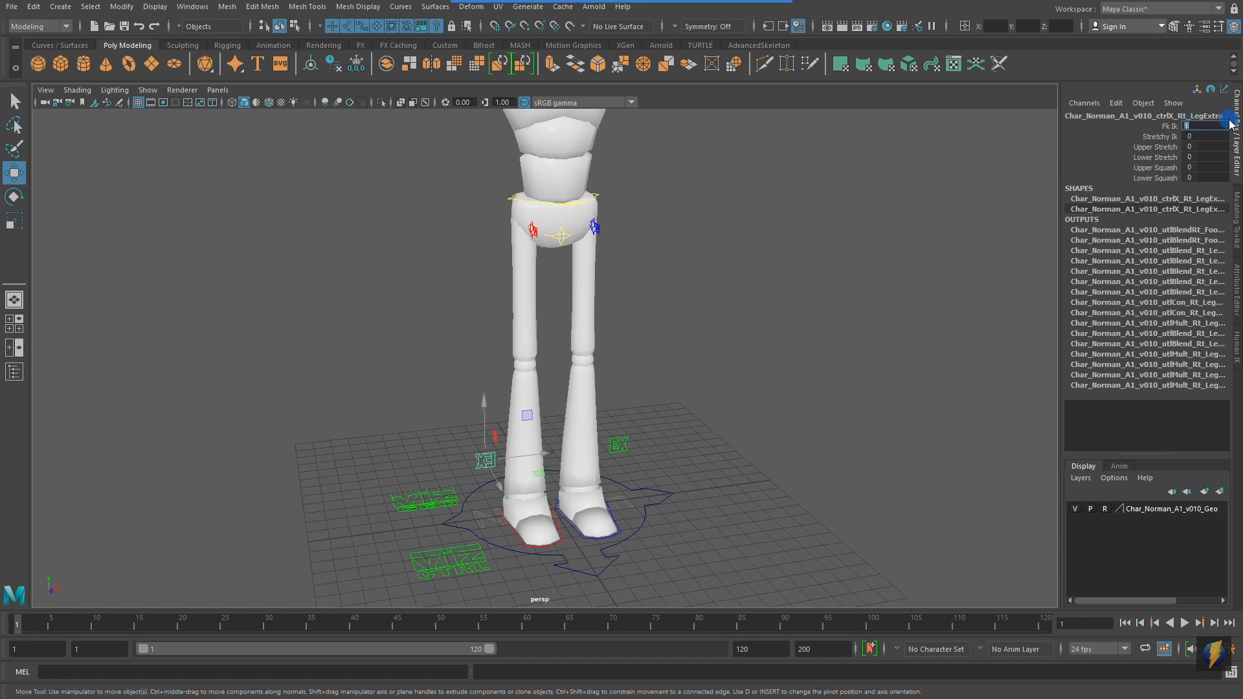
pyautogui.press('Return')
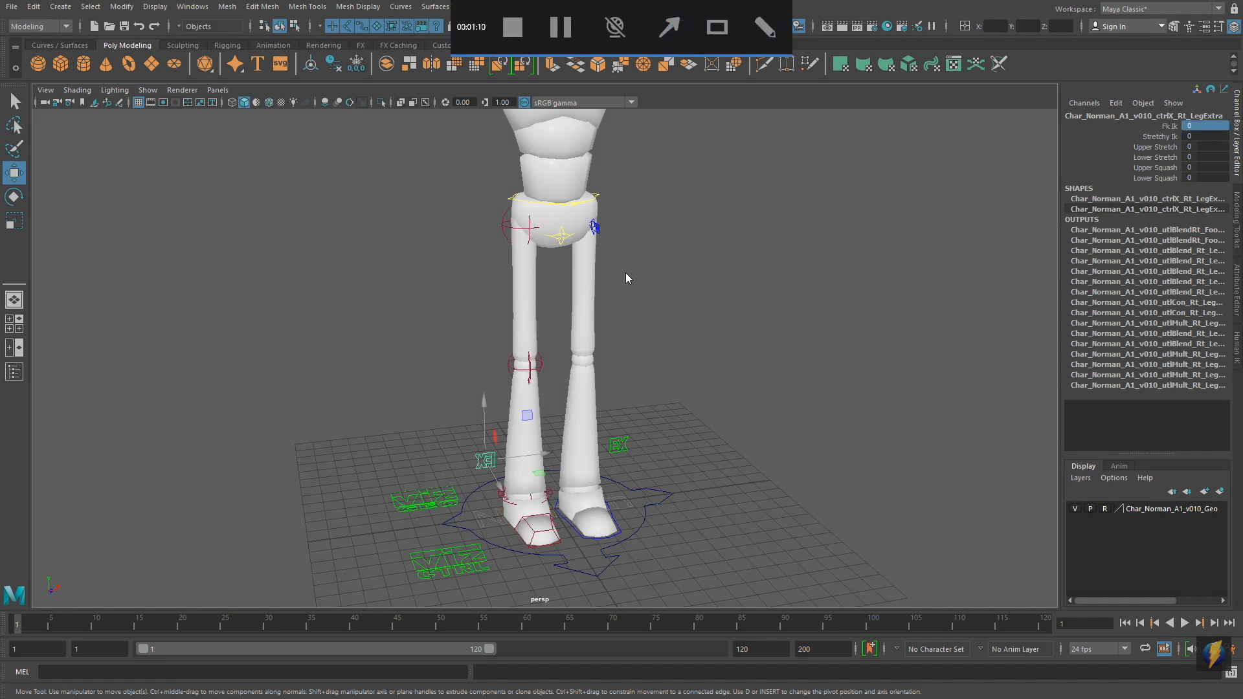
pyautogui.moveTo(386, 241)
pyautogui.mouseDown()
pyautogui.moveTo(495, 222)
pyautogui.moveTo(502, 483)
pyautogui.mouseUp()
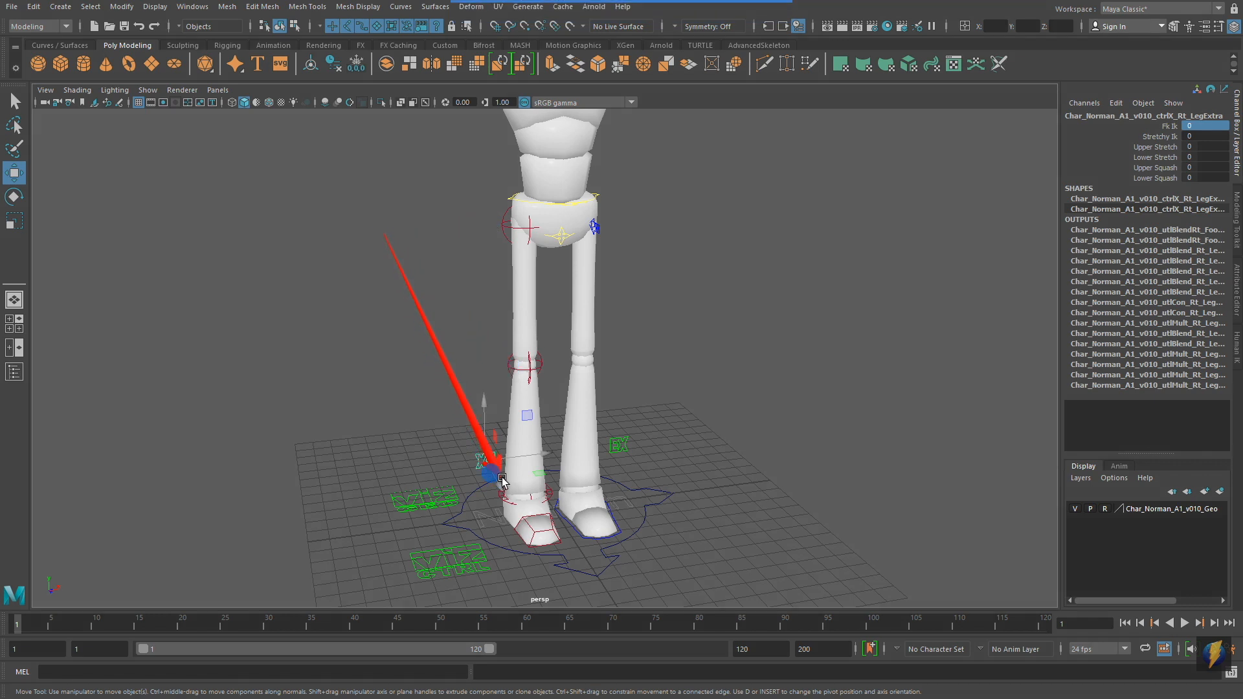
pyautogui.click(742, 226)
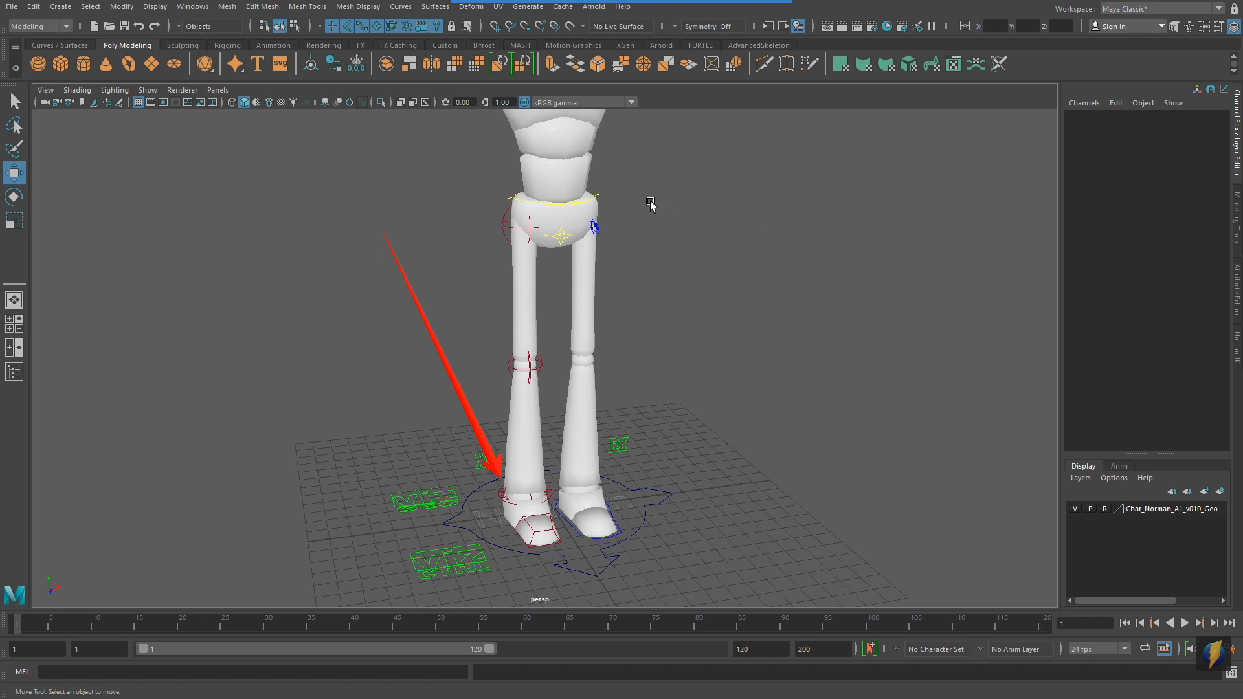
# Try moving the root control about -3.9 in X and -1.46 in Y and undo the move
pyautogui.click(595, 196)
pyautogui.moveTo(554, 136)
pyautogui.mouseDown()
pyautogui.moveTo(554, 298)
pyautogui.moveTo(555, 133)
pyautogui.mouseUp()
pyautogui.moveTo(539, 197); pyautogui.dragTo(541, 321)
pyautogui.moveTo(577, 266); pyautogui.dragTo(514, 188)
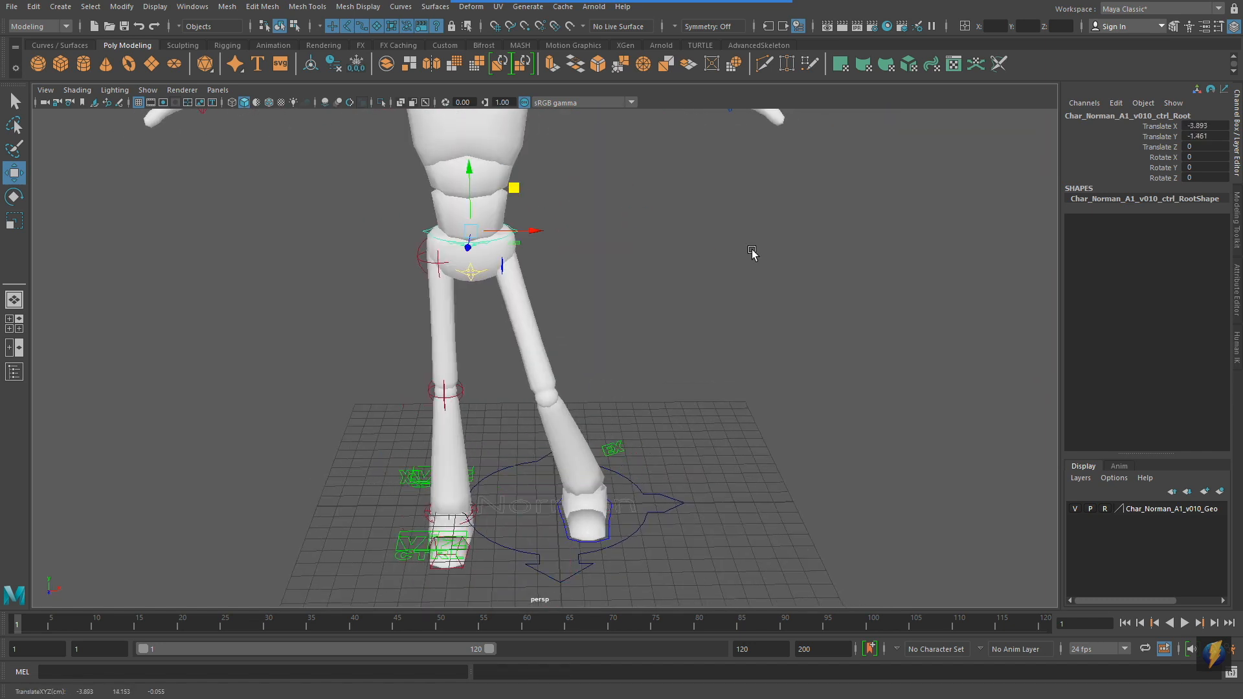
pyautogui.hotkey('ctrl', 'z')
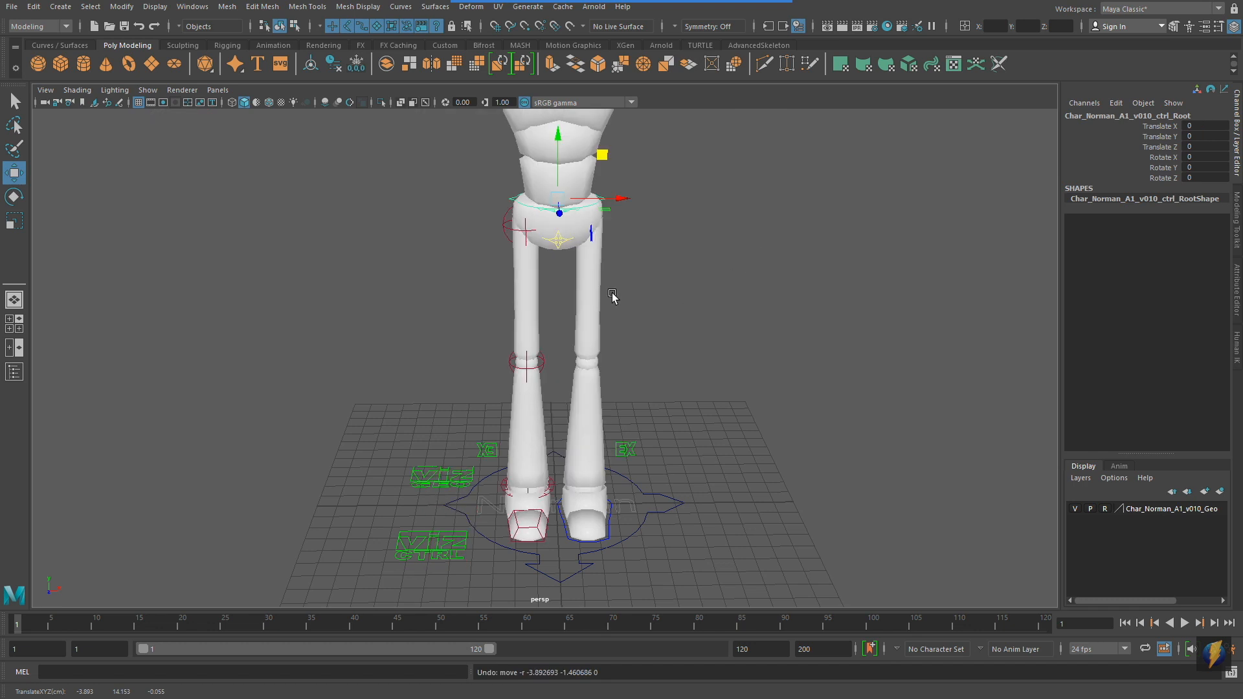
# Rotate the right thigh's FK control about -62.4 degrees in Y and bend the knee backward with its FK control
pyautogui.keyDown('alt'); pyautogui.moveTo(613, 297); pyautogui.dragTo(538, 234); pyautogui.keyUp('alt')
pyautogui.keyDown('alt'); pyautogui.moveTo(539, 321); pyautogui.dragTo(583, 285); pyautogui.keyUp('alt')
pyautogui.click(518, 245)
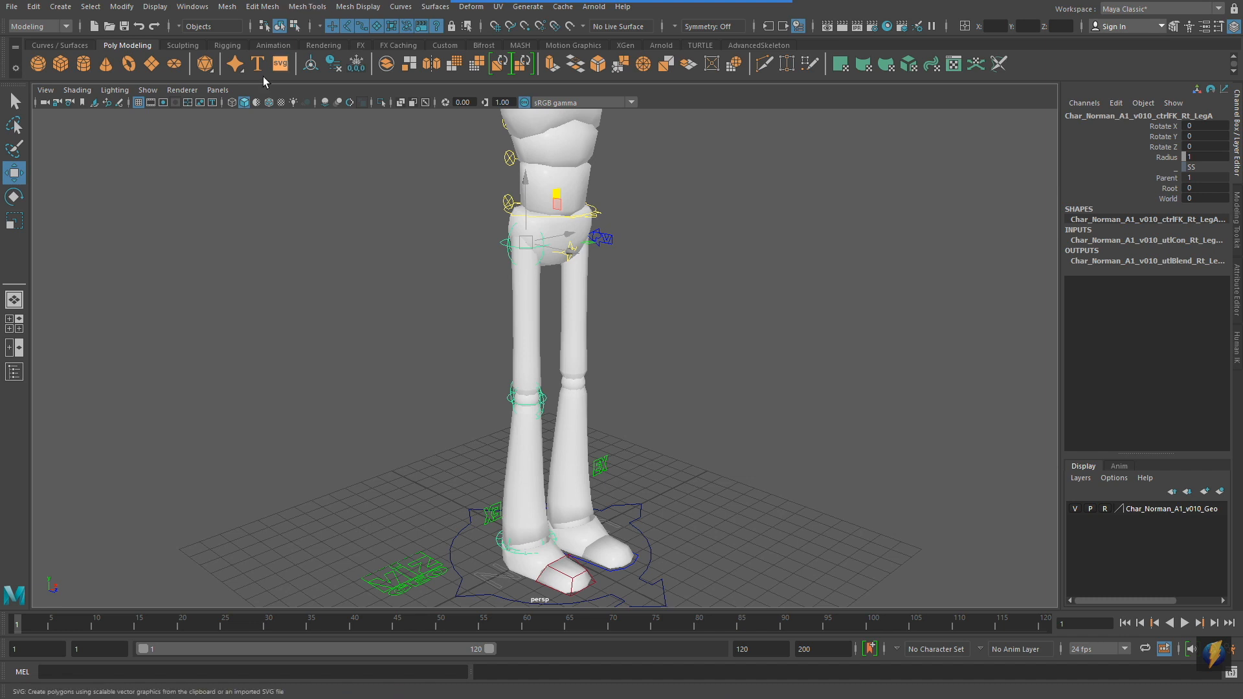
pyautogui.click(14, 197)
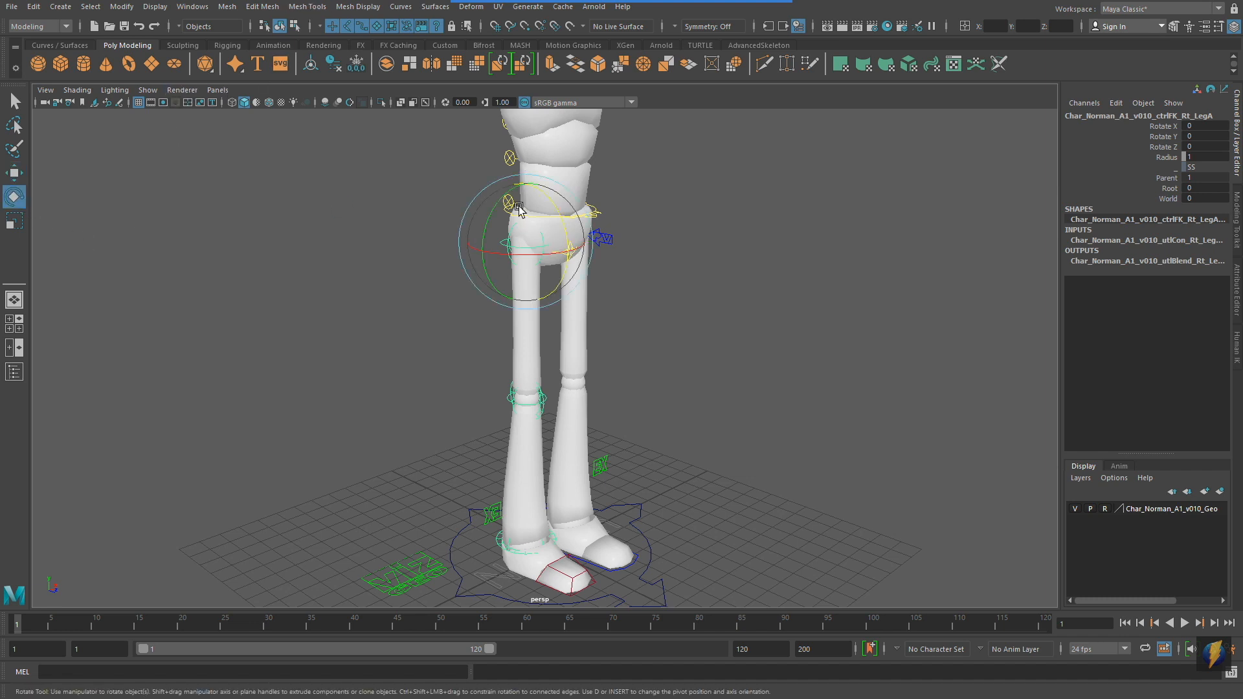
pyautogui.keyDown('alt'); pyautogui.moveTo(518, 224); pyautogui.dragTo(537, 232); pyautogui.keyUp('alt')
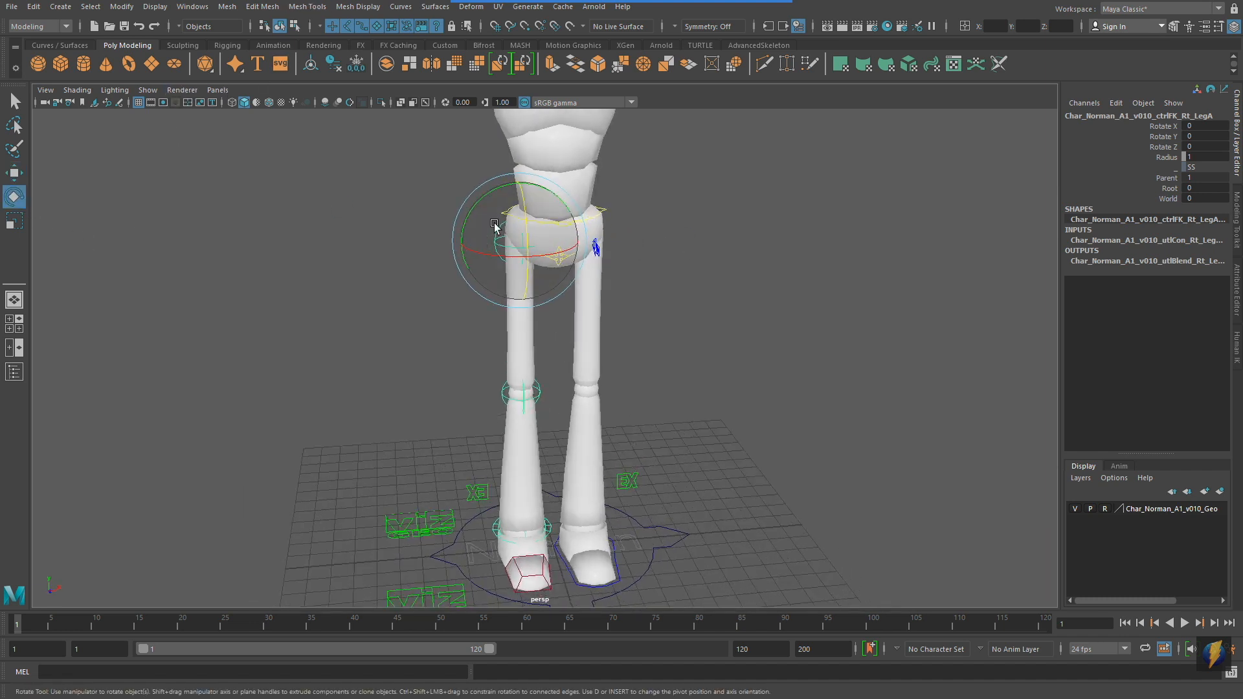
pyautogui.moveTo(498, 188); pyautogui.dragTo(673, 304)
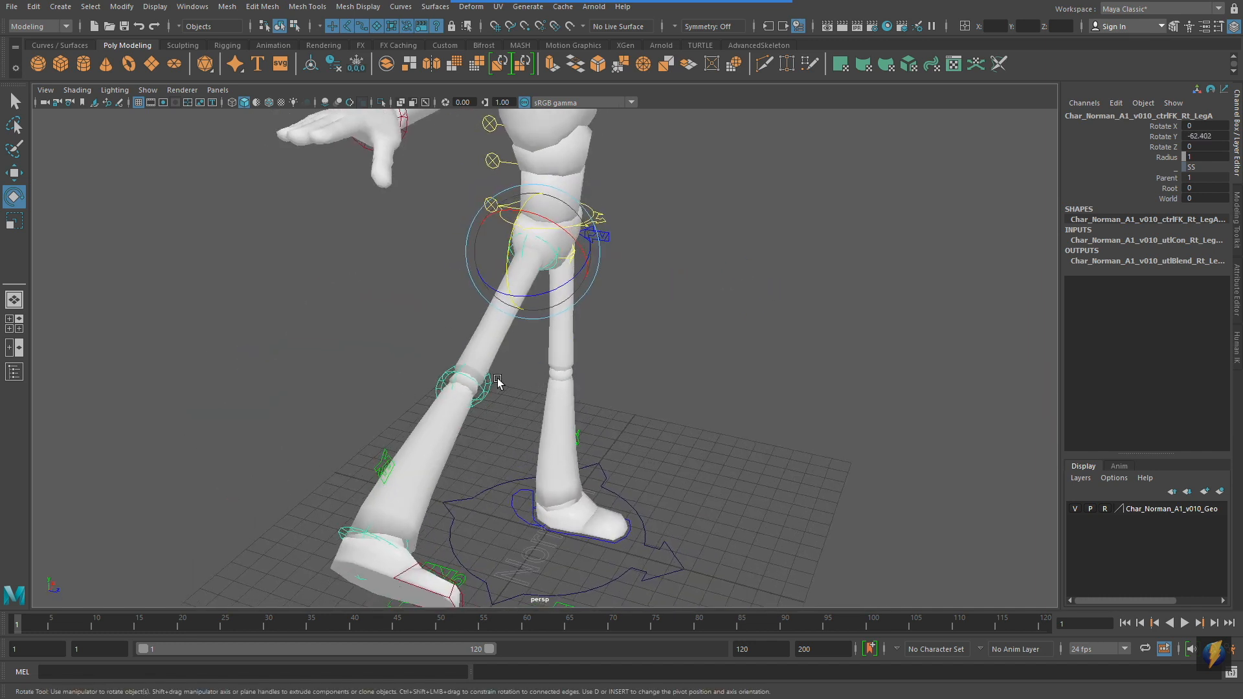
pyautogui.click(536, 382)
pyautogui.moveTo(521, 393); pyautogui.dragTo(384, 447)
# Try rotating the FK controls of the right foot and undo the rotations
pyautogui.click(357, 317)
pyautogui.hotkey('ctrl', 'z')
pyautogui.click(384, 447)
pyautogui.click(453, 388)
pyautogui.moveTo(454, 389)
pyautogui.mouseDown()
pyautogui.moveTo(444, 403)
pyautogui.moveTo(411, 405)
pyautogui.moveTo(546, 397)
pyautogui.moveTo(461, 402)
pyautogui.mouseUp()
pyautogui.hotkey('ctrl', 'z')
# Try switching the right leg's Fk Ik attribute to 1 and back to 0 on its extra control
pyautogui.keyDown('alt'); pyautogui.moveTo(663, 401); pyautogui.dragTo(712, 367); pyautogui.keyUp('alt')
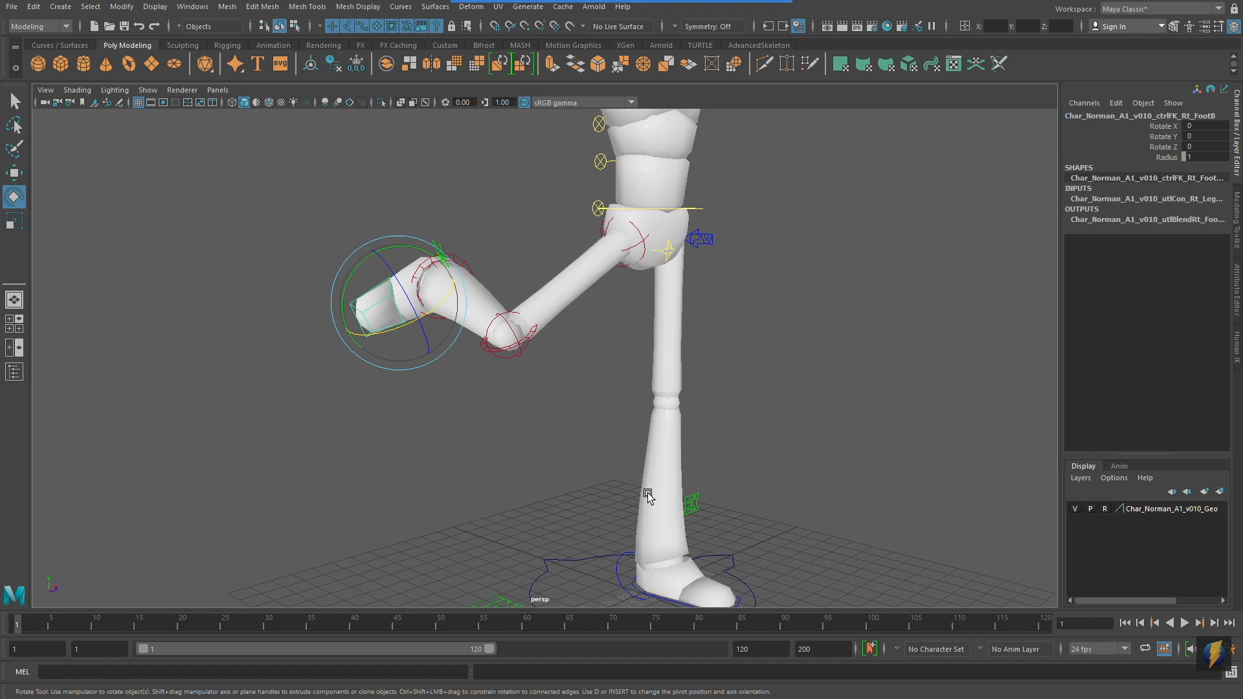
pyautogui.keyDown('alt'); pyautogui.moveTo(902, 345); pyautogui.dragTo(848, 323, button='right'); pyautogui.keyUp('alt')
pyautogui.moveTo(849, 324)
pyautogui.keyDown('alt'); pyautogui.mouseDown()
pyautogui.moveTo(741, 316)
pyautogui.moveTo(874, 309)
pyautogui.mouseUp(); pyautogui.keyUp('alt')
pyautogui.click(877, 310)
pyautogui.keyDown('alt'); pyautogui.moveTo(535, 295); pyautogui.dragTo(547, 288); pyautogui.keyUp('alt')
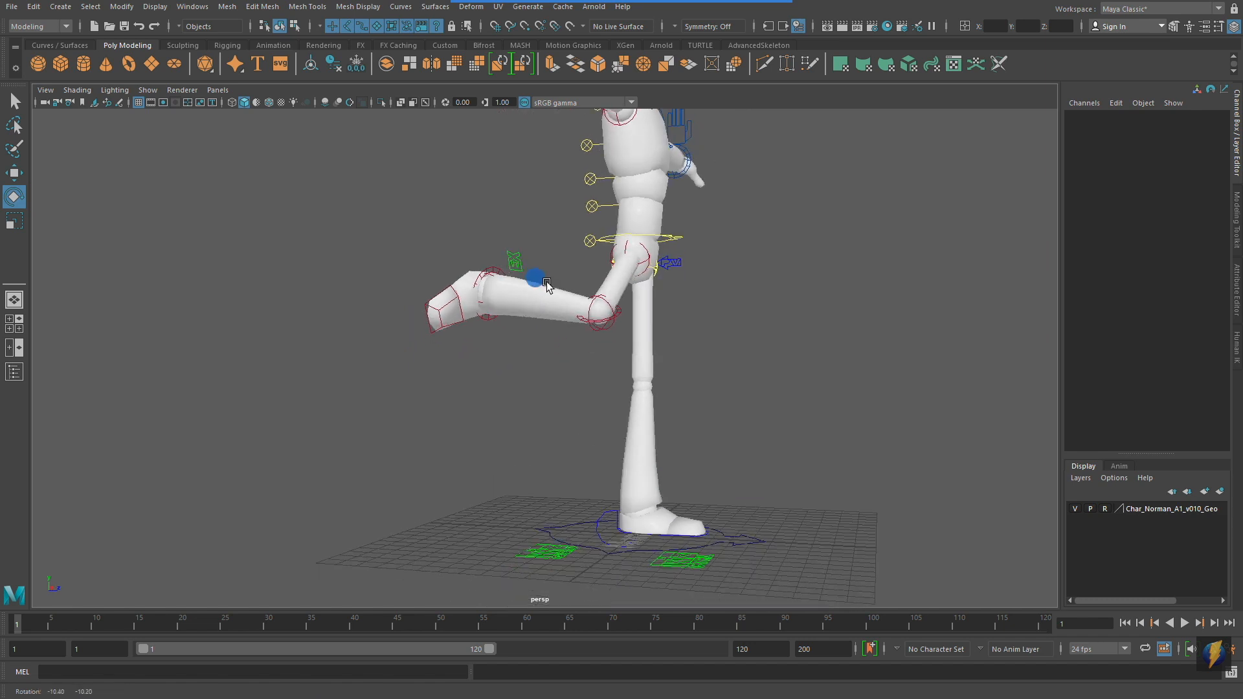
pyautogui.click(516, 261)
pyautogui.keyDown('alt'); pyautogui.moveTo(768, 343); pyautogui.dragTo(941, 272); pyautogui.keyUp('alt')
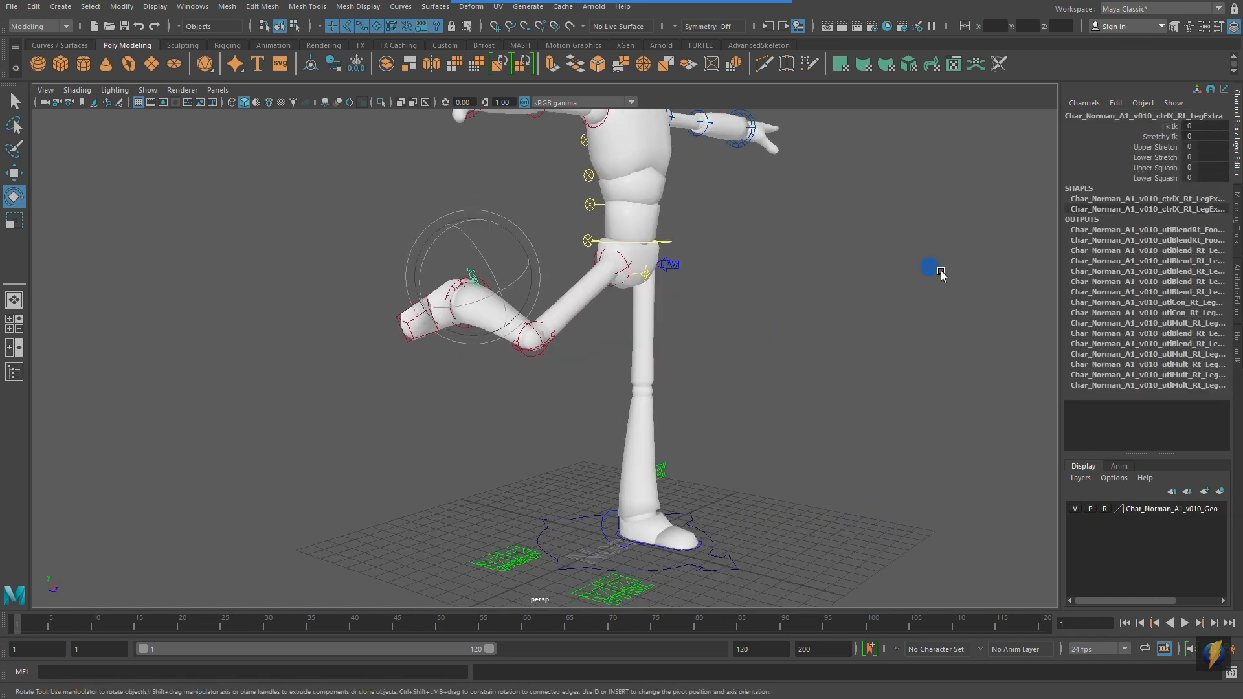
pyautogui.click(1169, 127)
pyautogui.keyDown('alt'); pyautogui.moveTo(777, 344); pyautogui.dragTo(765, 346); pyautogui.keyUp('alt')
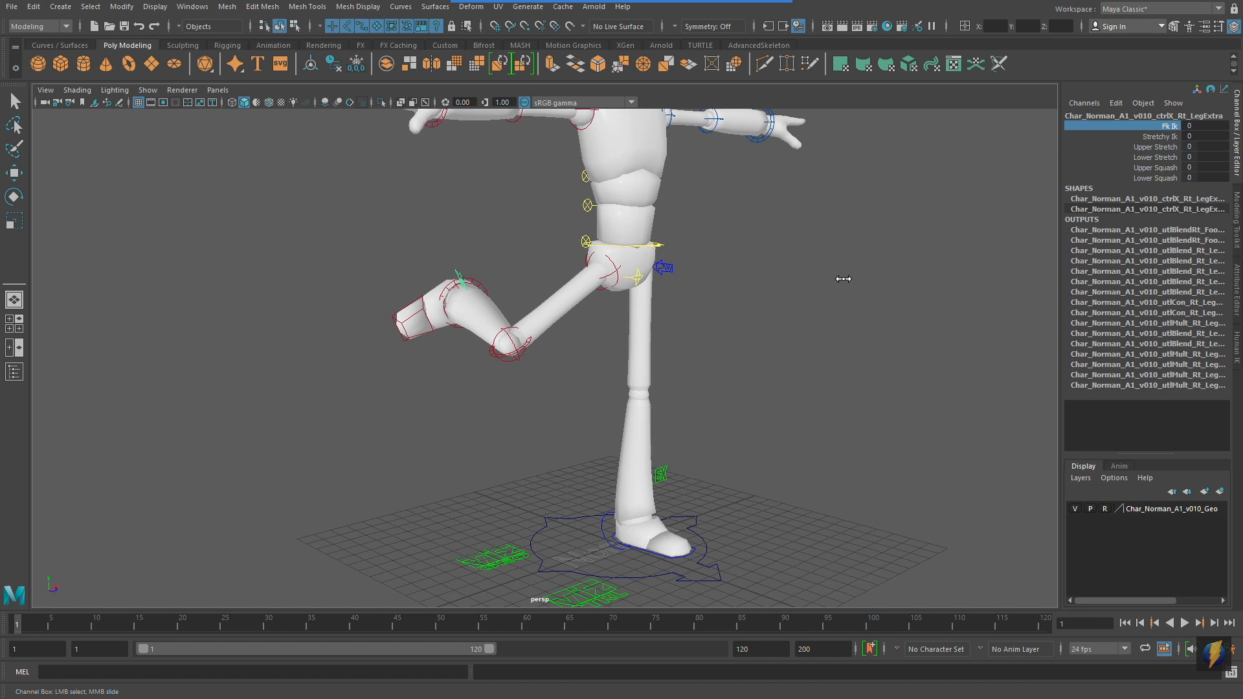
pyautogui.moveTo(849, 279); pyautogui.dragTo(862, 278, button='middle')
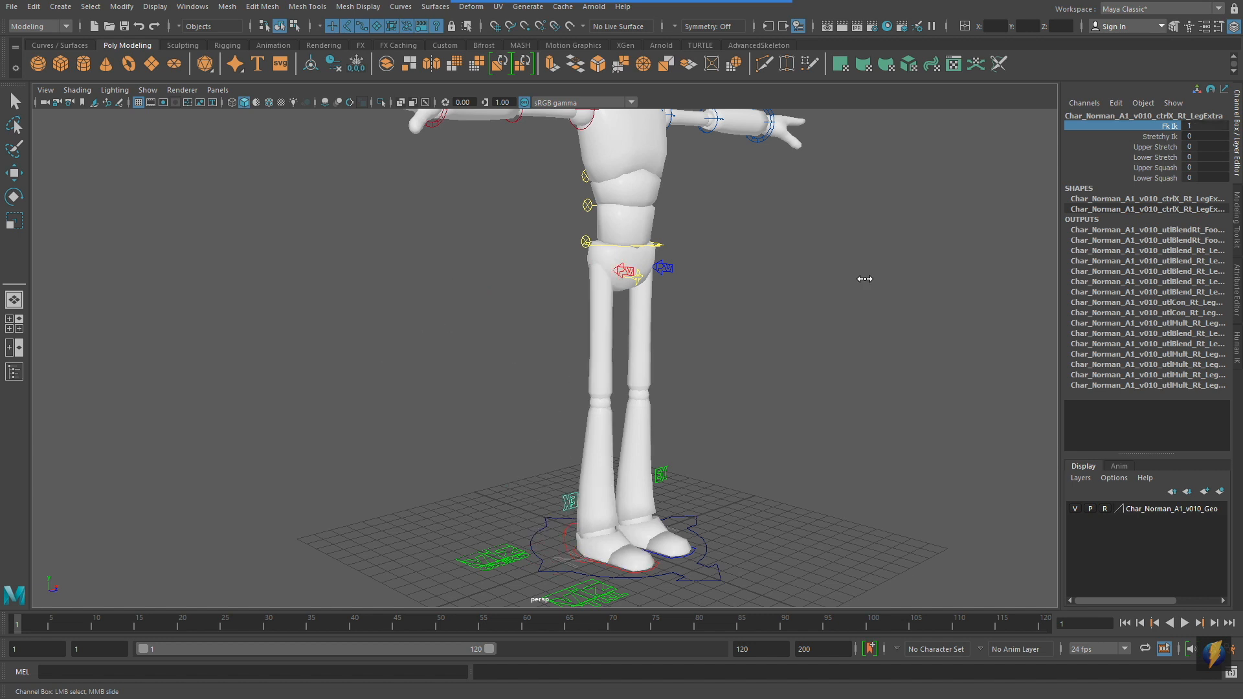
pyautogui.moveTo(865, 278)
pyautogui.mouseDown(button='middle')
pyautogui.moveTo(849, 276)
pyautogui.moveTo(860, 277)
pyautogui.moveTo(848, 290)
pyautogui.mouseUp(button='middle')
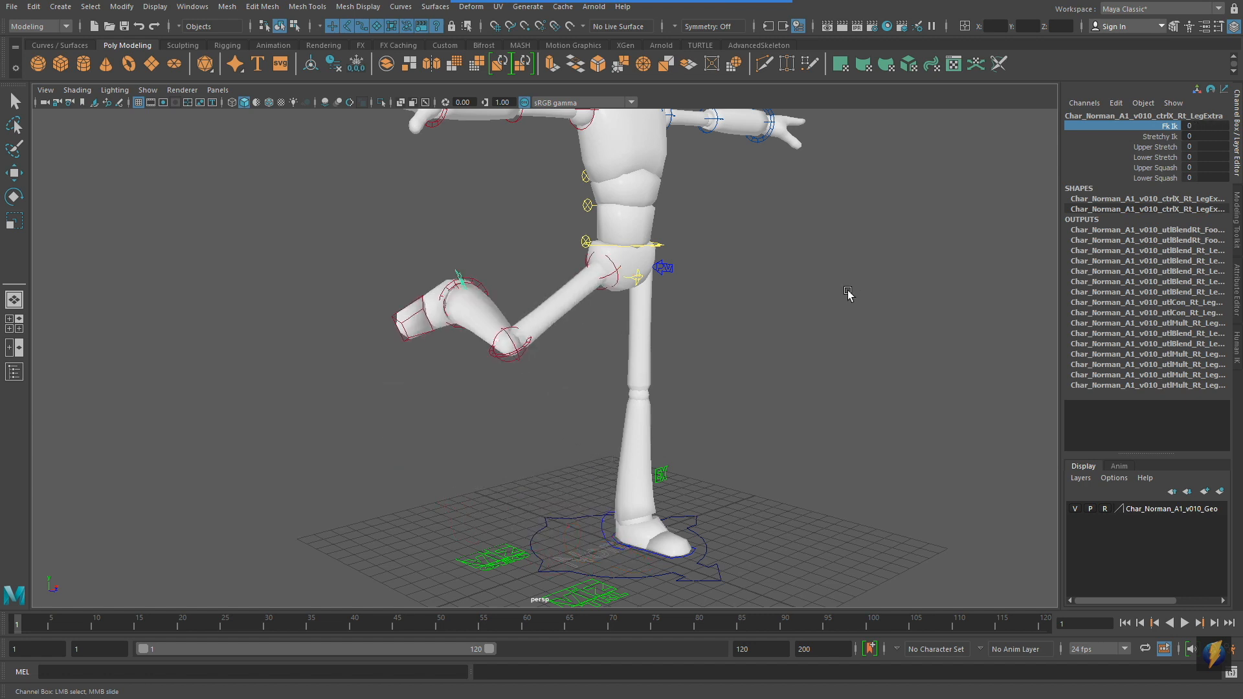
pyautogui.keyDown('alt'); pyautogui.moveTo(832, 361); pyautogui.dragTo(782, 336); pyautogui.keyUp('alt')
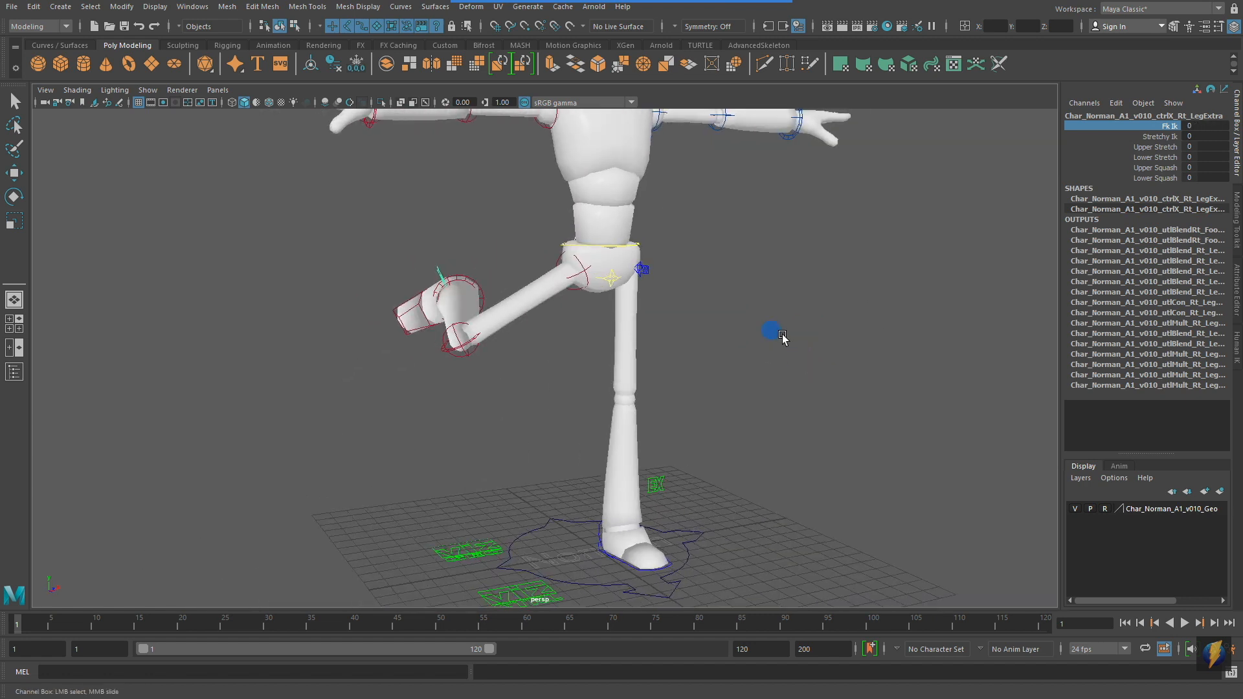
# Try moving the root control about 1.64 in X and -5.17 in Y and undo the move
pyautogui.click(631, 246)
pyautogui.press('e')
pyautogui.keyDown('alt'); pyautogui.moveTo(631, 247); pyautogui.dragTo(612, 259); pyautogui.keyUp('alt')
pyautogui.press('w')
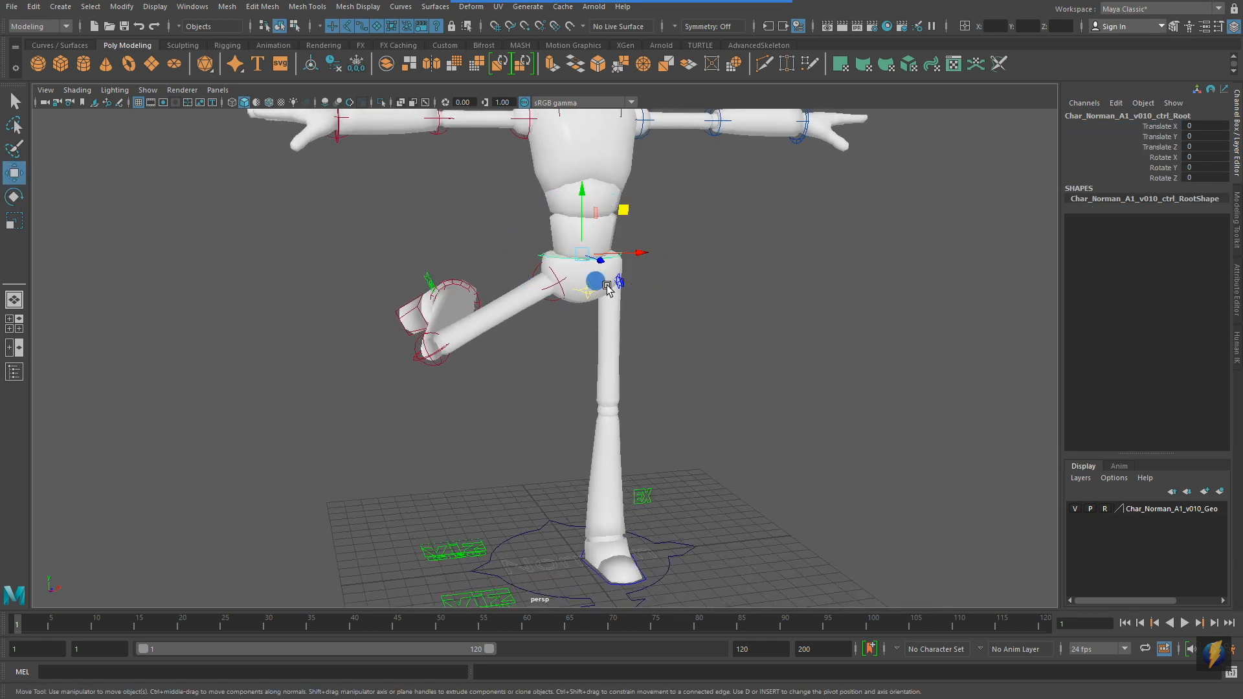
pyautogui.keyDown('alt'); pyautogui.moveTo(755, 304); pyautogui.dragTo(747, 321); pyautogui.keyUp('alt')
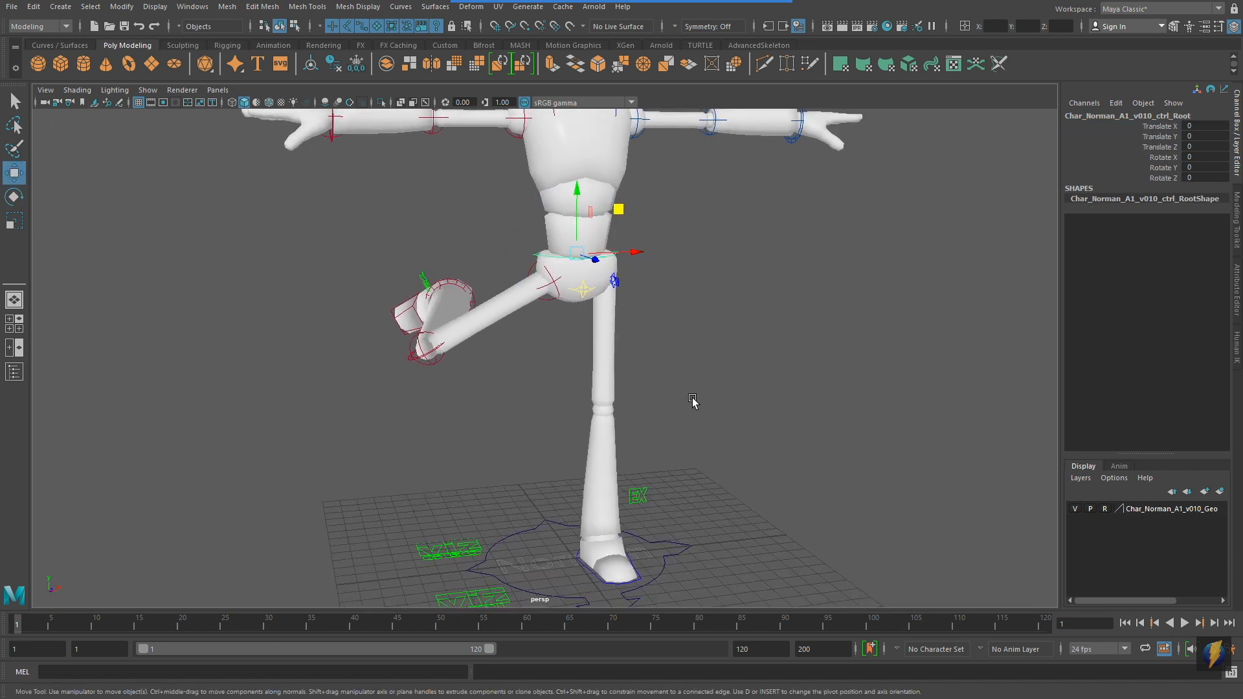
pyautogui.keyDown('alt'); pyautogui.moveTo(671, 405); pyautogui.dragTo(634, 419); pyautogui.keyUp('alt')
pyautogui.moveTo(612, 210); pyautogui.dragTo(641, 317, button='middle')
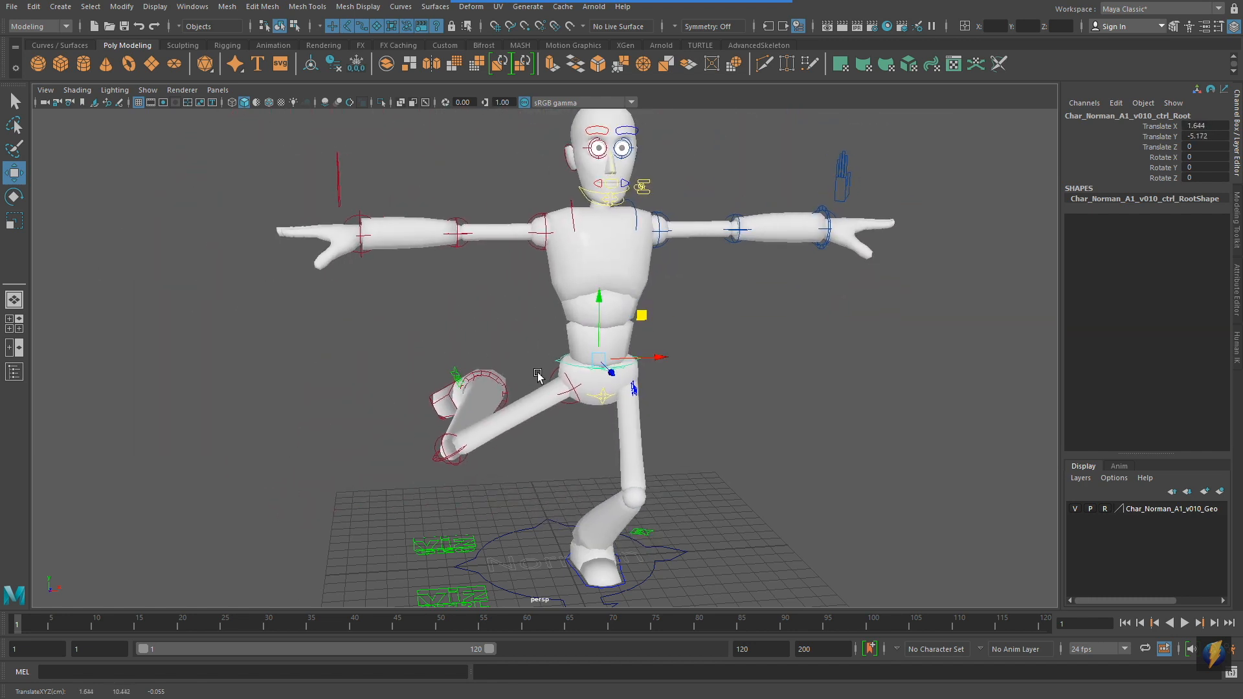
pyautogui.hotkey('ctrl', 'z')
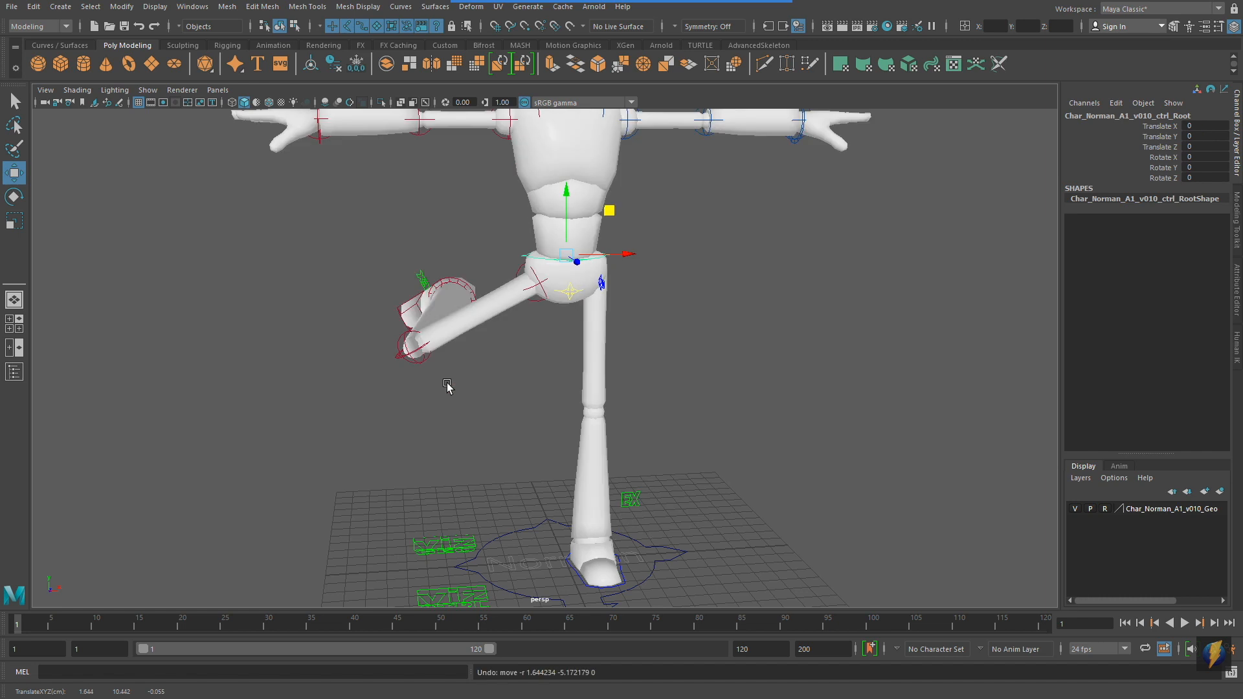
# Switch the right arm to IK by setting Fk Ik to 1 on its extra control
pyautogui.keyDown('alt'); pyautogui.moveTo(592, 341); pyautogui.dragTo(612, 376, button='middle'); pyautogui.keyUp('alt')
pyautogui.keyDown('alt'); pyautogui.moveTo(811, 397); pyautogui.dragTo(667, 358, button='right'); pyautogui.keyUp('alt')
pyautogui.keyDown('alt'); pyautogui.moveTo(667, 358); pyautogui.dragTo(682, 350, button='middle'); pyautogui.keyUp('alt')
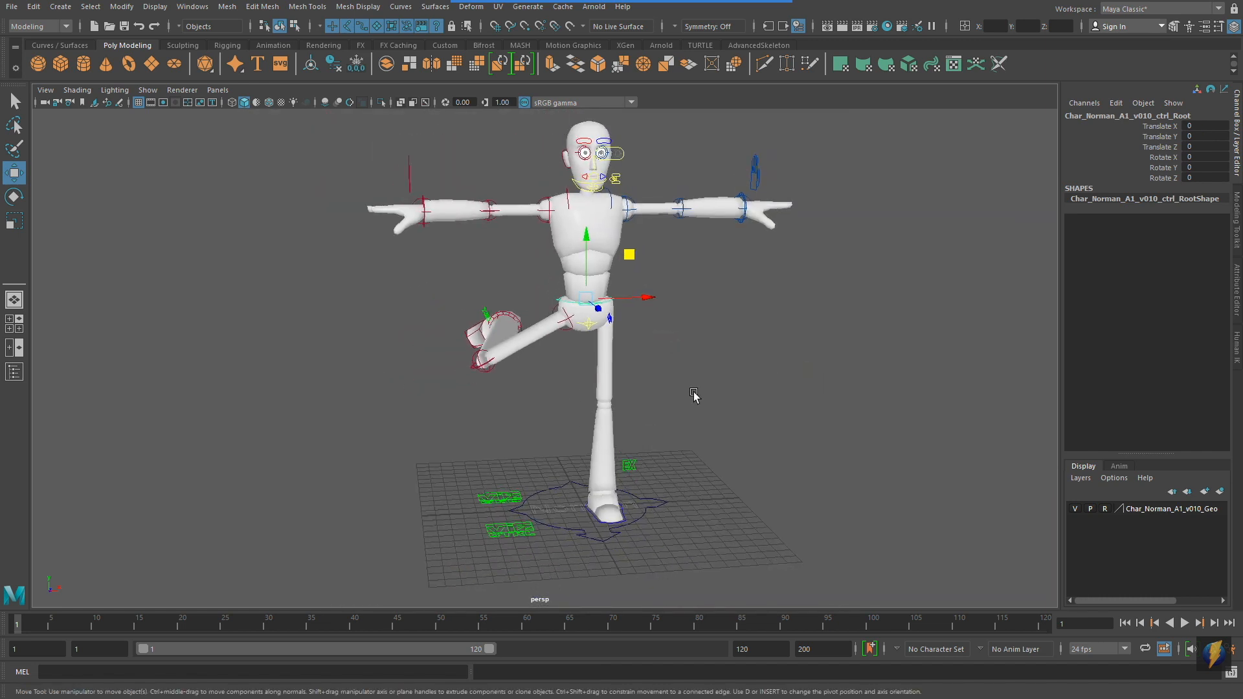
pyautogui.keyDown('alt'); pyautogui.moveTo(538, 330); pyautogui.dragTo(592, 402, button='middle'); pyautogui.keyUp('alt')
pyautogui.keyDown('alt'); pyautogui.moveTo(592, 403); pyautogui.dragTo(551, 409); pyautogui.keyUp('alt')
pyautogui.keyDown('alt'); pyautogui.moveTo(573, 405); pyautogui.dragTo(735, 422, button='right'); pyautogui.keyUp('alt')
pyautogui.keyDown('alt'); pyautogui.moveTo(592, 364); pyautogui.dragTo(689, 279); pyautogui.keyUp('alt')
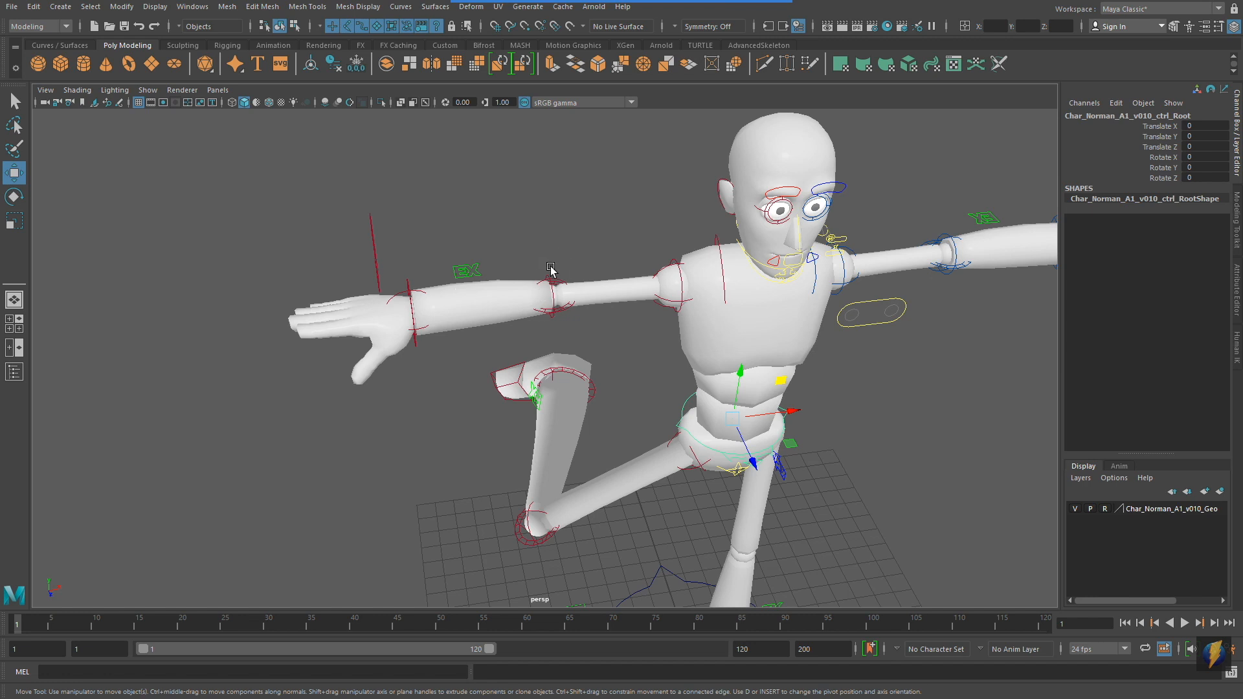
pyautogui.keyDown('alt'); pyautogui.moveTo(551, 266); pyautogui.dragTo(566, 229); pyautogui.keyUp('alt')
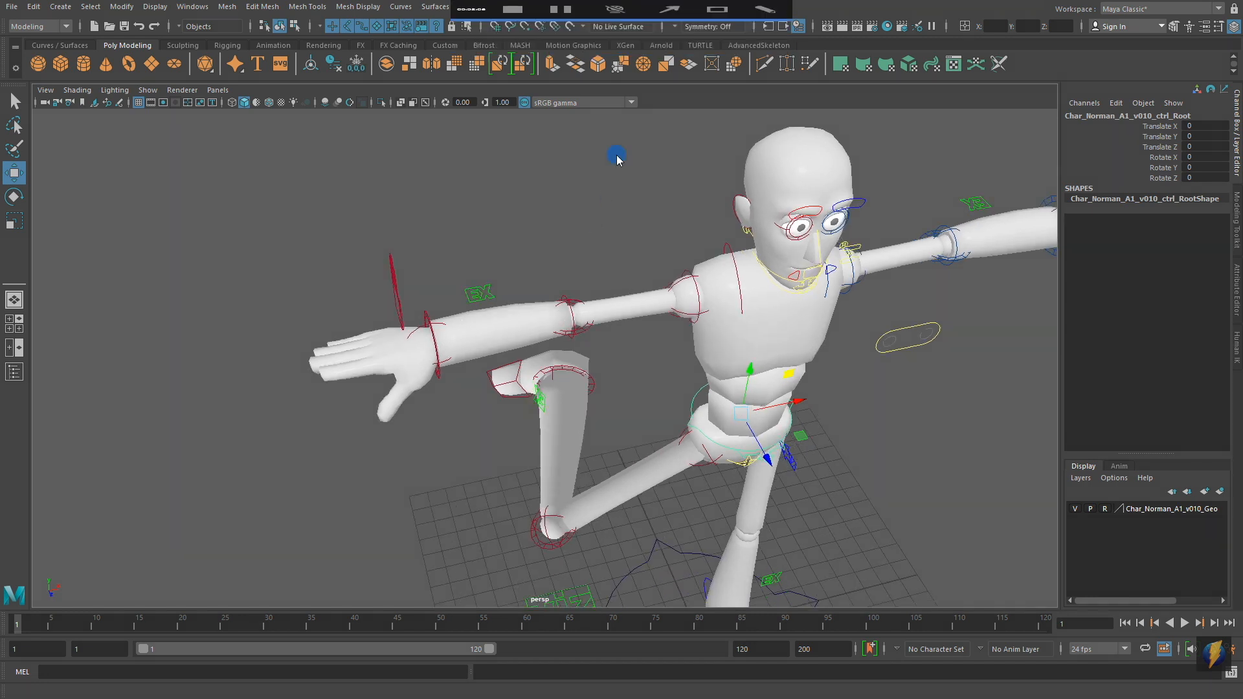
pyautogui.click(481, 296)
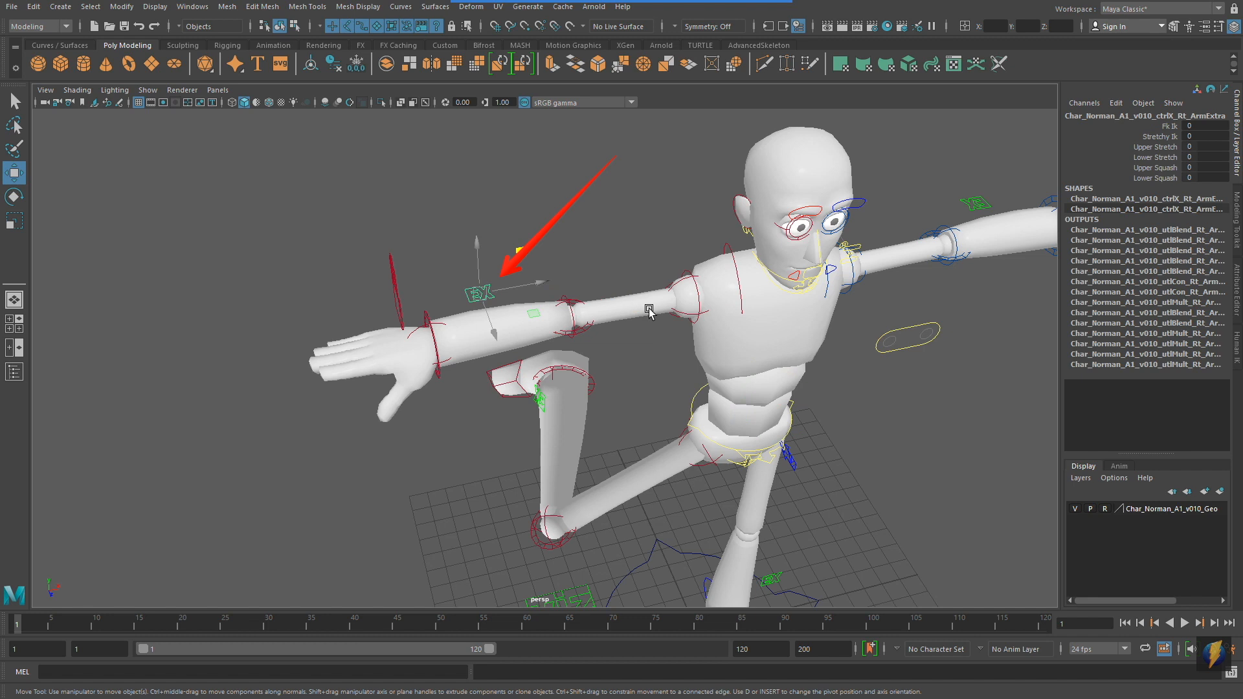
pyautogui.keyDown('alt'); pyautogui.moveTo(503, 376); pyautogui.dragTo(630, 337, button='right'); pyautogui.keyUp('alt')
pyautogui.keyDown('alt'); pyautogui.moveTo(630, 336); pyautogui.dragTo(628, 356, button='middle'); pyautogui.keyUp('alt')
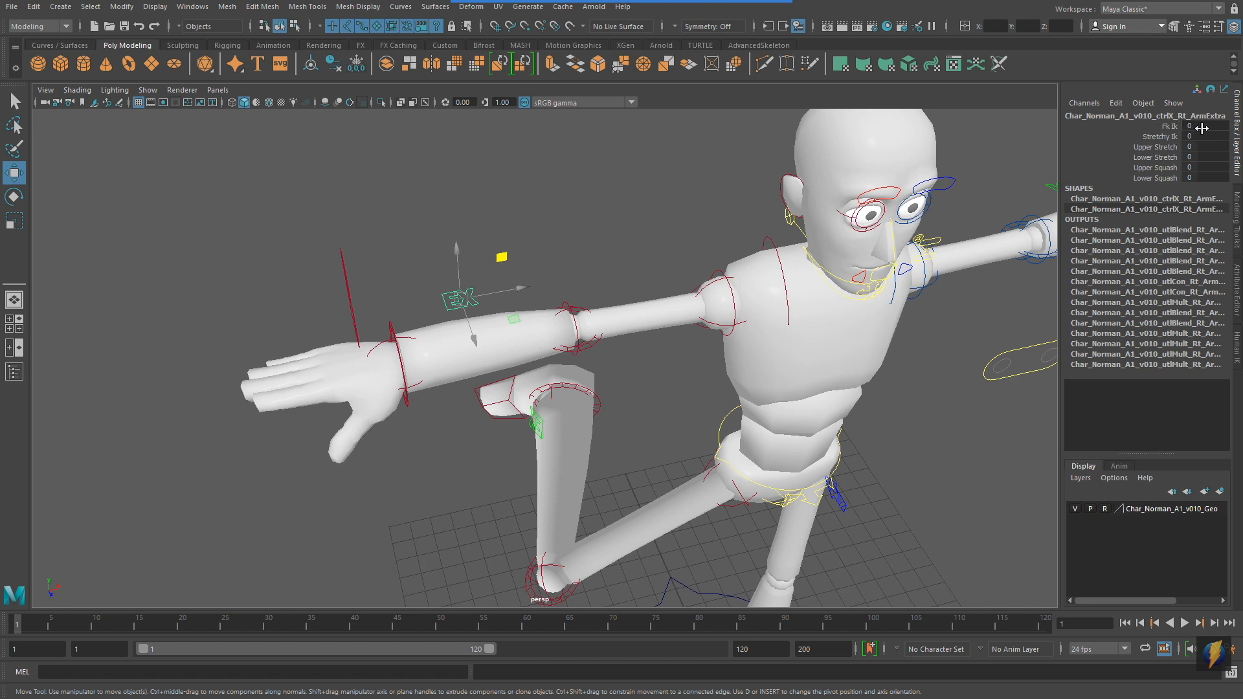
pyautogui.press('Return')
# Try moving the root control about -4.2 in X and 2.69 in Y with the right arm in IK, and undo the move
pyautogui.moveTo(591, 375)
pyautogui.keyDown('alt'); pyautogui.mouseDown()
pyautogui.moveTo(554, 364)
pyautogui.moveTo(575, 362)
pyautogui.mouseUp(); pyautogui.keyUp('alt')
pyautogui.click(329, 245)
pyautogui.keyDown('alt'); pyautogui.moveTo(473, 262); pyautogui.dragTo(588, 316); pyautogui.keyUp('alt')
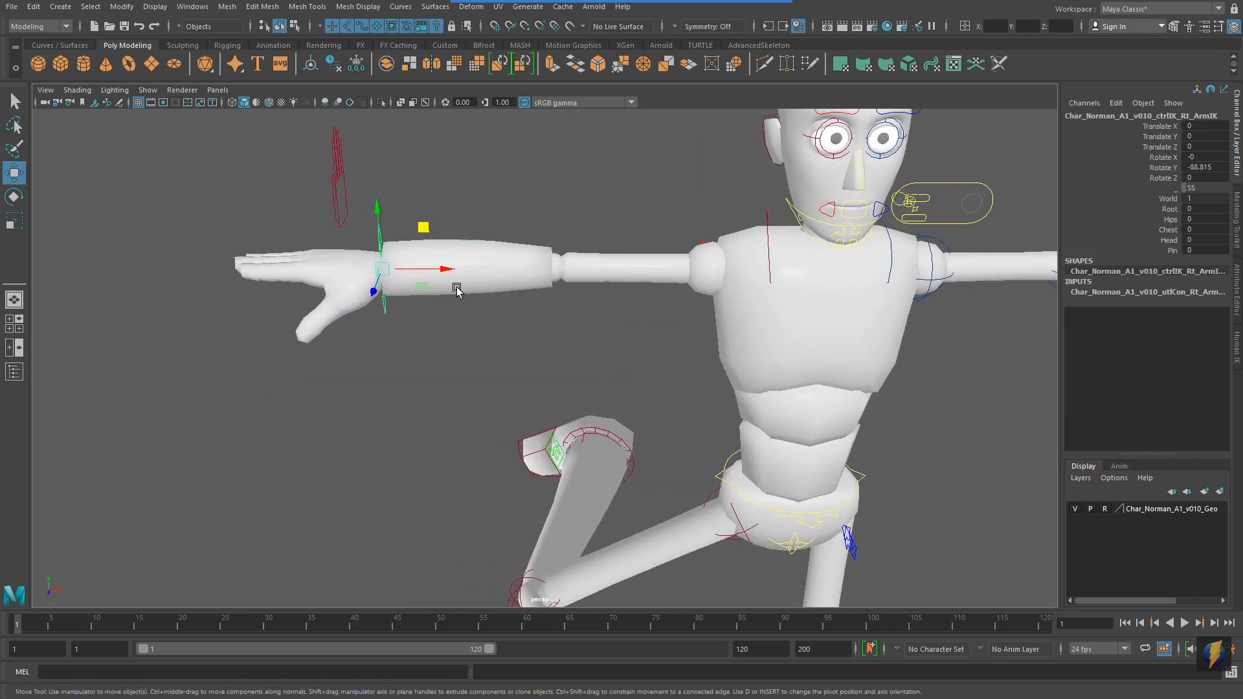
pyautogui.click(865, 475)
pyautogui.keyDown('alt'); pyautogui.moveTo(902, 438); pyautogui.dragTo(762, 395, button='right'); pyautogui.keyUp('alt')
pyautogui.moveTo(761, 395); pyautogui.dragTo(651, 327)
pyautogui.hotkey('ctrl', 'z')
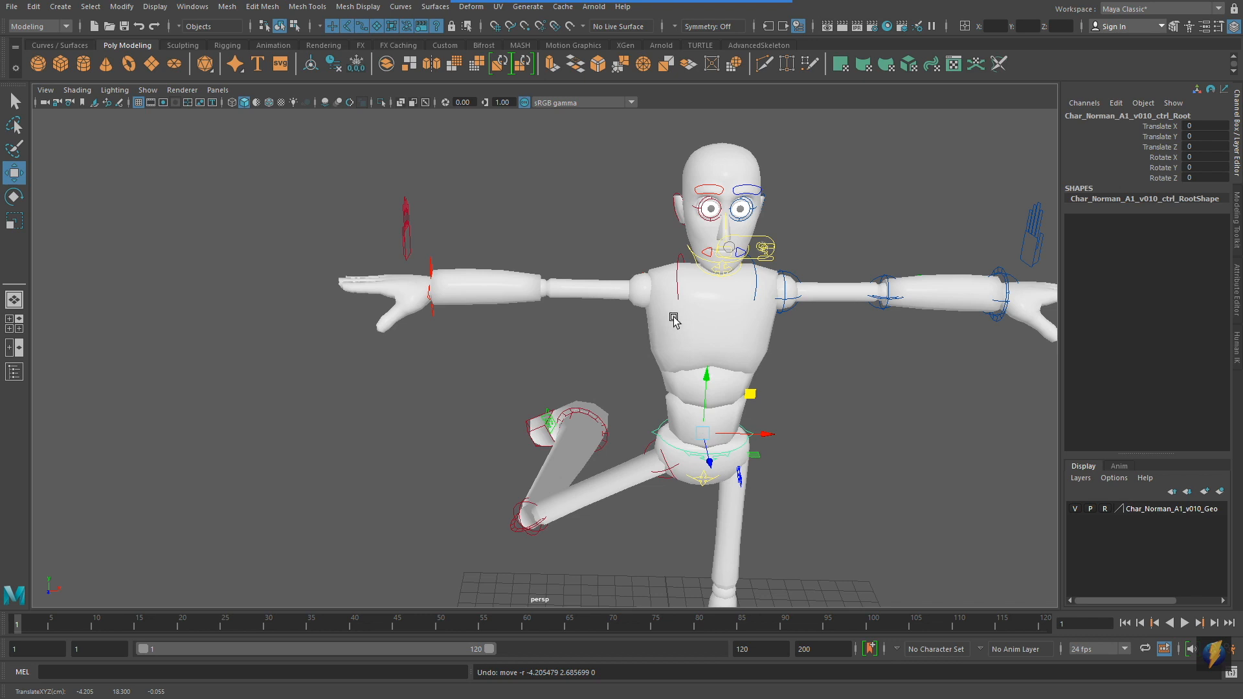
# Move the right arm's IK wrist control about 3.77 in X and 2.01 in Y to bend the elbow
pyautogui.keyDown('alt'); pyautogui.moveTo(593, 328); pyautogui.dragTo(566, 331, button='middle'); pyautogui.keyUp('alt')
pyautogui.keyDown('alt'); pyautogui.moveTo(447, 346); pyautogui.dragTo(508, 383); pyautogui.keyUp('alt')
pyautogui.keyDown('alt'); pyautogui.moveTo(511, 381); pyautogui.dragTo(641, 363, button='right'); pyautogui.keyUp('alt')
pyautogui.keyDown('alt'); pyautogui.moveTo(633, 361); pyautogui.dragTo(625, 353); pyautogui.keyUp('alt')
pyautogui.click(427, 330)
pyautogui.keyDown('alt'); pyautogui.moveTo(529, 334); pyautogui.dragTo(452, 171); pyautogui.keyUp('alt')
pyautogui.keyDown('alt'); pyautogui.moveTo(571, 189); pyautogui.dragTo(530, 269); pyautogui.keyUp('alt')
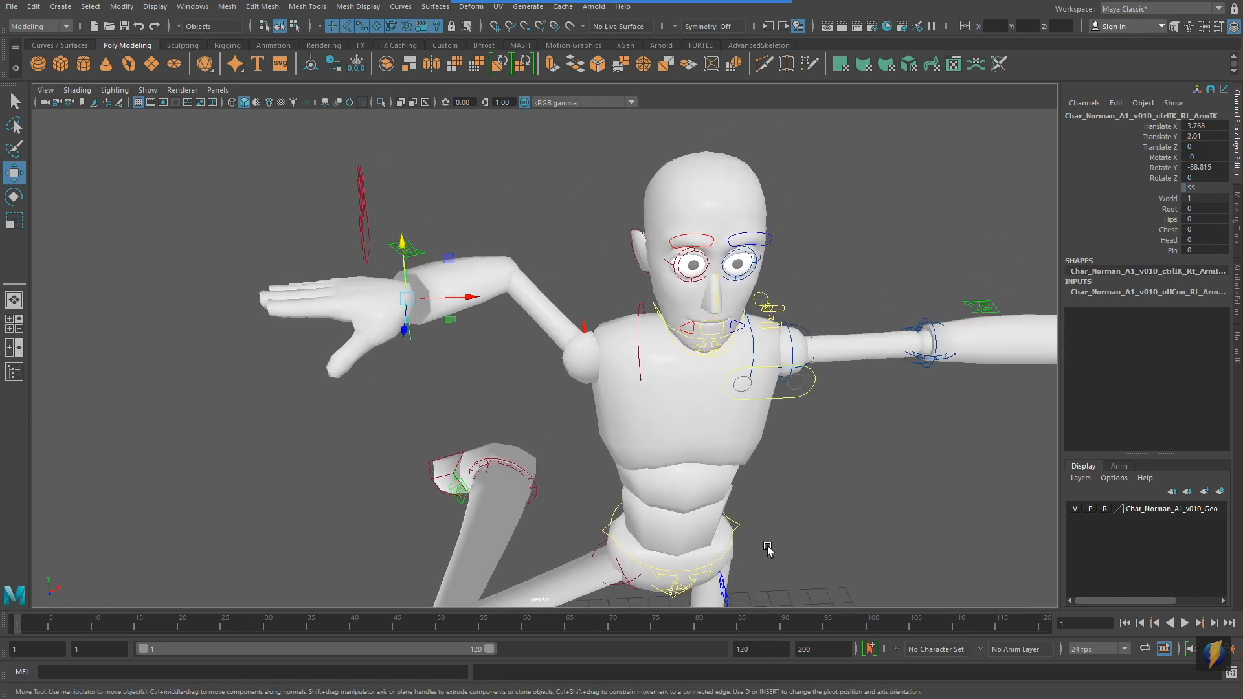
# Rotate the right arm's pole vector control at the shoulder about -31.6 degrees in Y
pyautogui.keyDown('alt'); pyautogui.moveTo(600, 391); pyautogui.dragTo(666, 424); pyautogui.keyUp('alt')
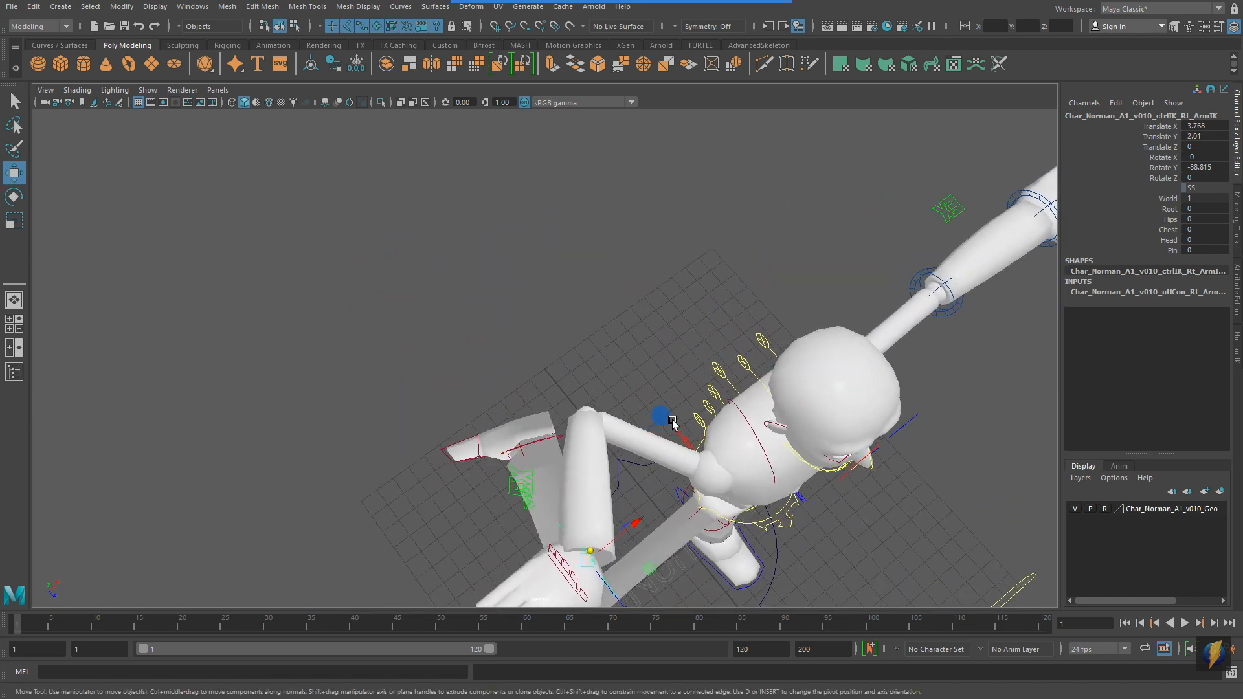
pyautogui.click(680, 430)
pyautogui.keyDown('alt'); pyautogui.moveTo(753, 442); pyautogui.dragTo(669, 393); pyautogui.keyUp('alt')
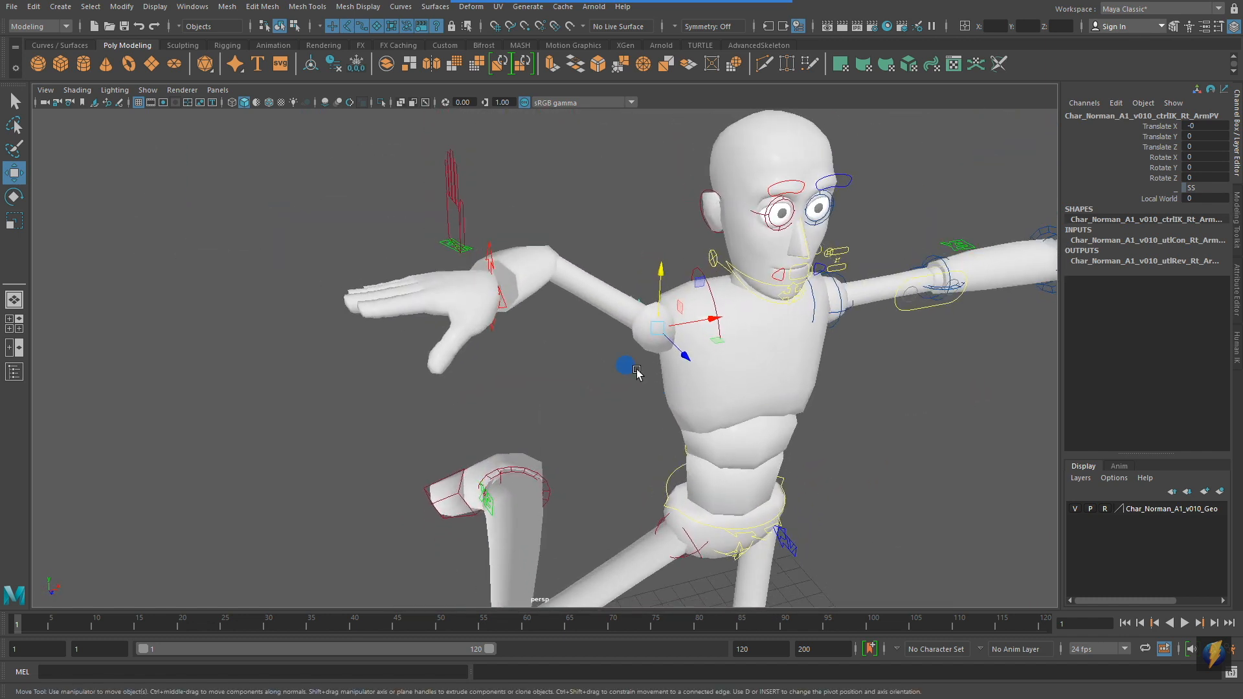
pyautogui.click(14, 195)
pyautogui.moveTo(678, 304); pyautogui.dragTo(654, 254)
pyautogui.keyDown('alt'); pyautogui.moveTo(884, 329); pyautogui.dragTo(675, 302, button='right'); pyautogui.keyUp('alt')
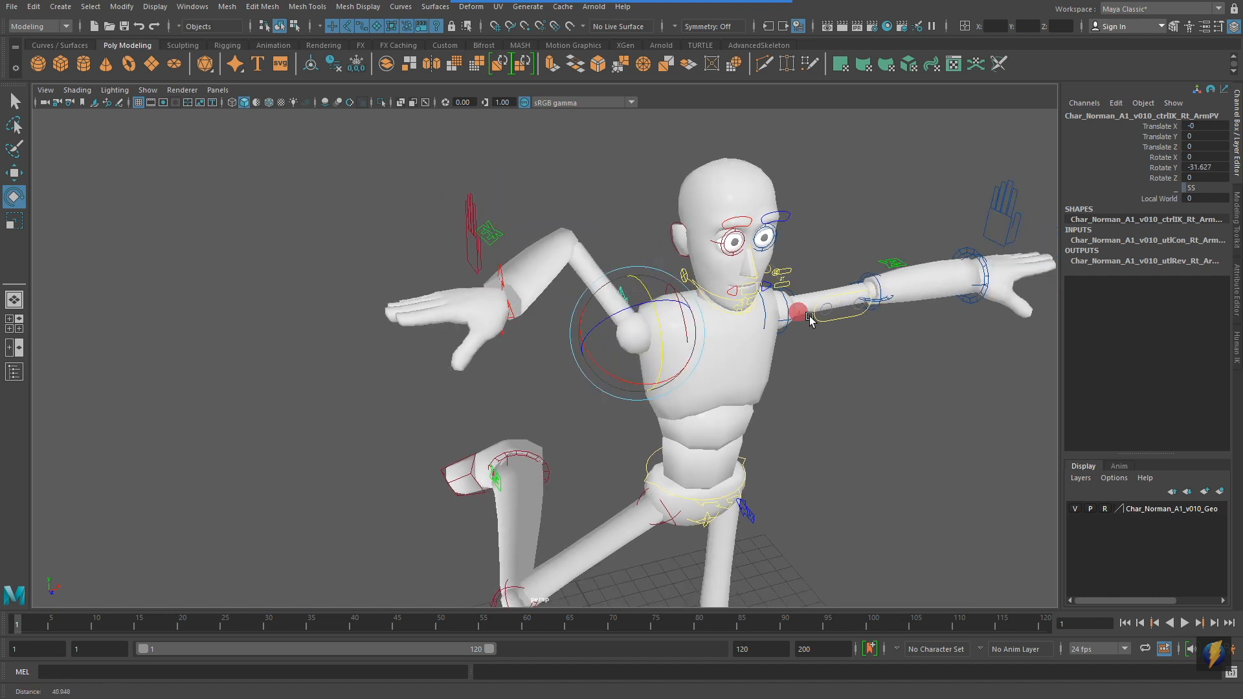
pyautogui.keyDown('alt'); pyautogui.moveTo(675, 305); pyautogui.dragTo(662, 266); pyautogui.keyUp('alt')
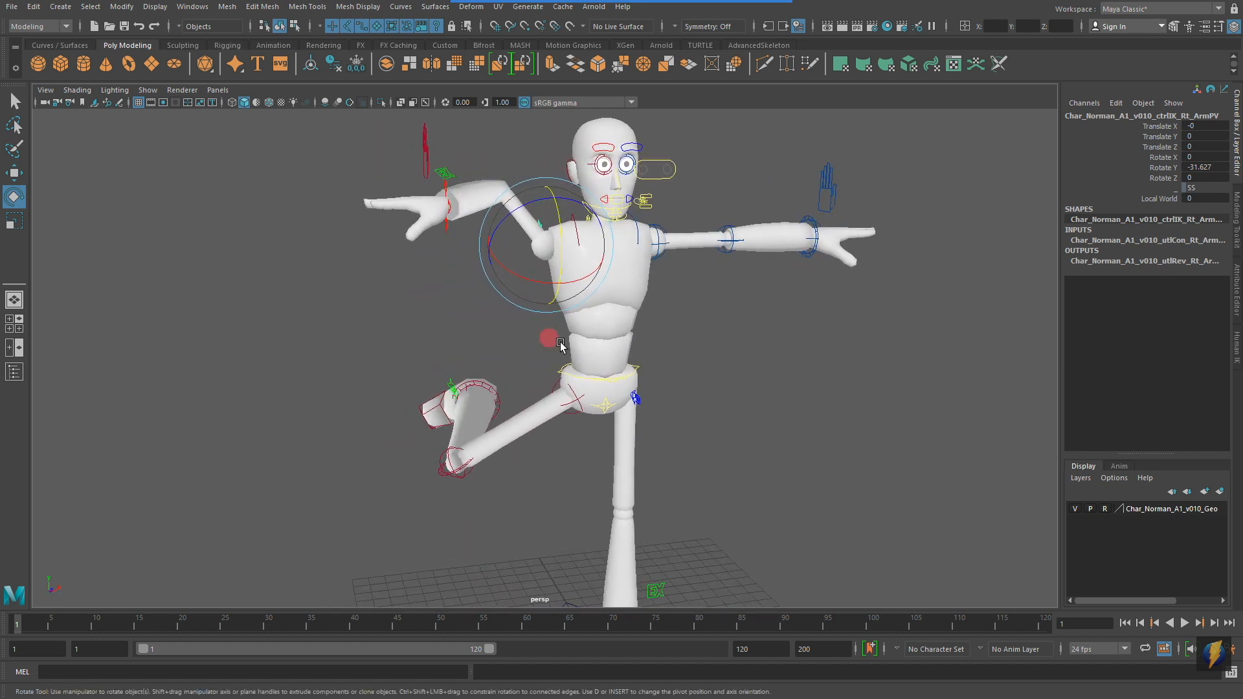
# Rotate the right clavicle's FK control about 38.5 degrees in Y
pyautogui.keyDown('alt'); pyautogui.moveTo(561, 344); pyautogui.dragTo(691, 285, button='right'); pyautogui.keyUp('alt')
pyautogui.click(699, 279)
pyautogui.click(580, 214)
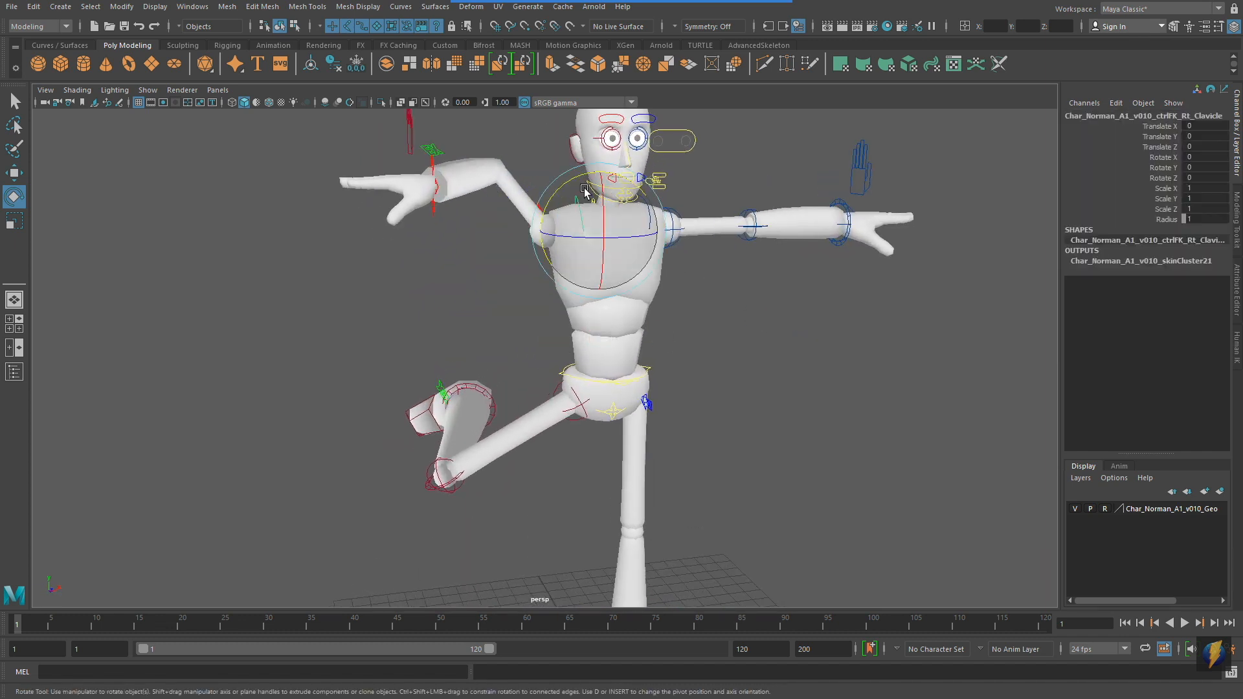
pyautogui.moveTo(577, 181); pyautogui.dragTo(608, 181)
# Switch the right arm back to FK by setting Fk Ik to 0 on its extra control
pyautogui.keyDown('alt'); pyautogui.moveTo(775, 285); pyautogui.dragTo(744, 385); pyautogui.keyUp('alt')
pyautogui.keyDown('alt'); pyautogui.moveTo(528, 261); pyautogui.dragTo(943, 275); pyautogui.keyUp('alt')
pyautogui.click(496, 263)
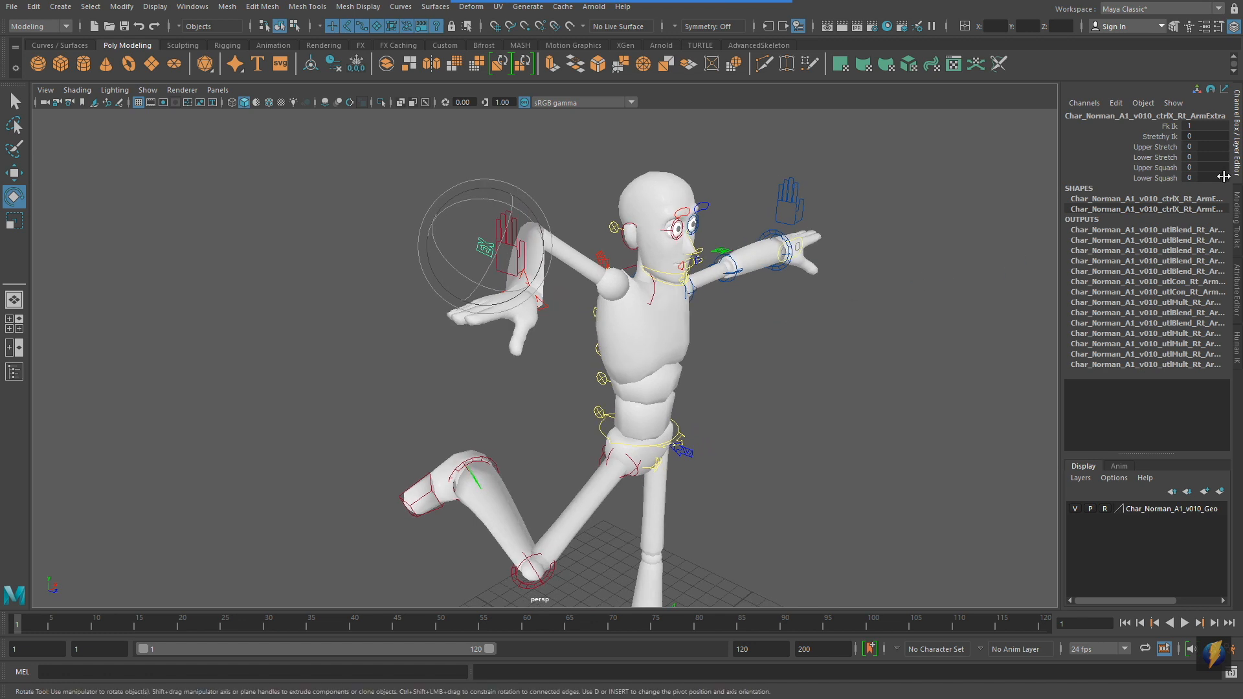
pyautogui.click(1172, 127)
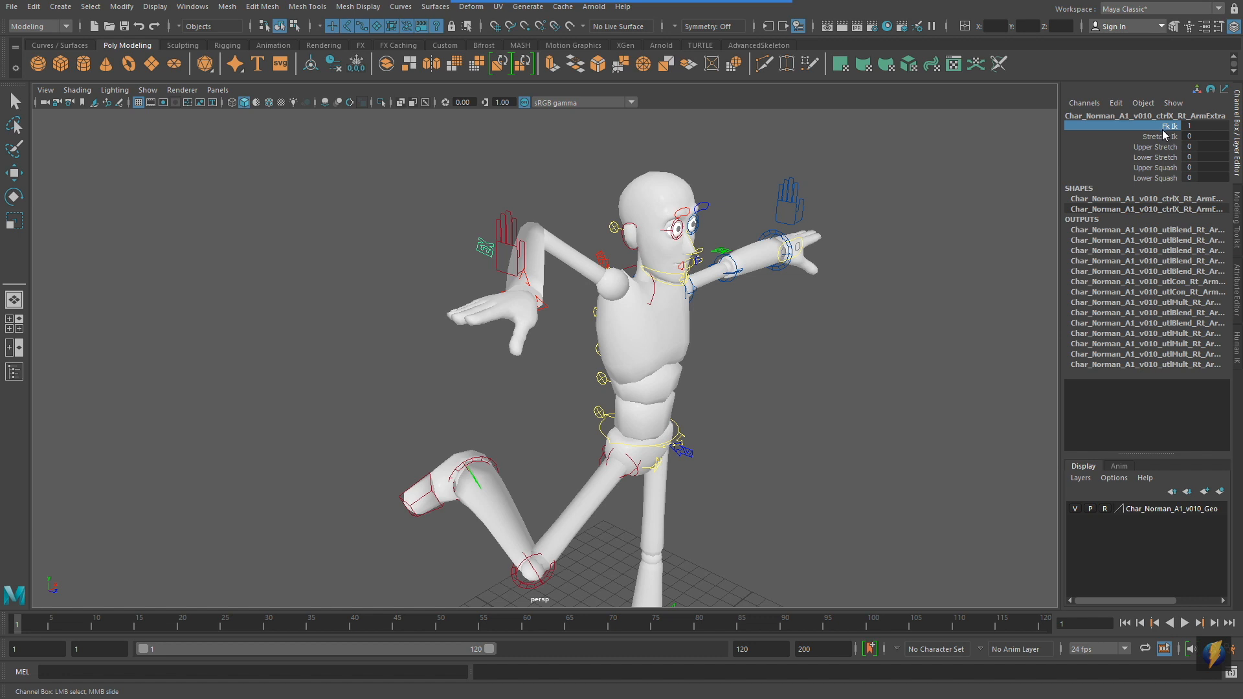
pyautogui.moveTo(879, 183); pyautogui.dragTo(849, 197, button='middle')
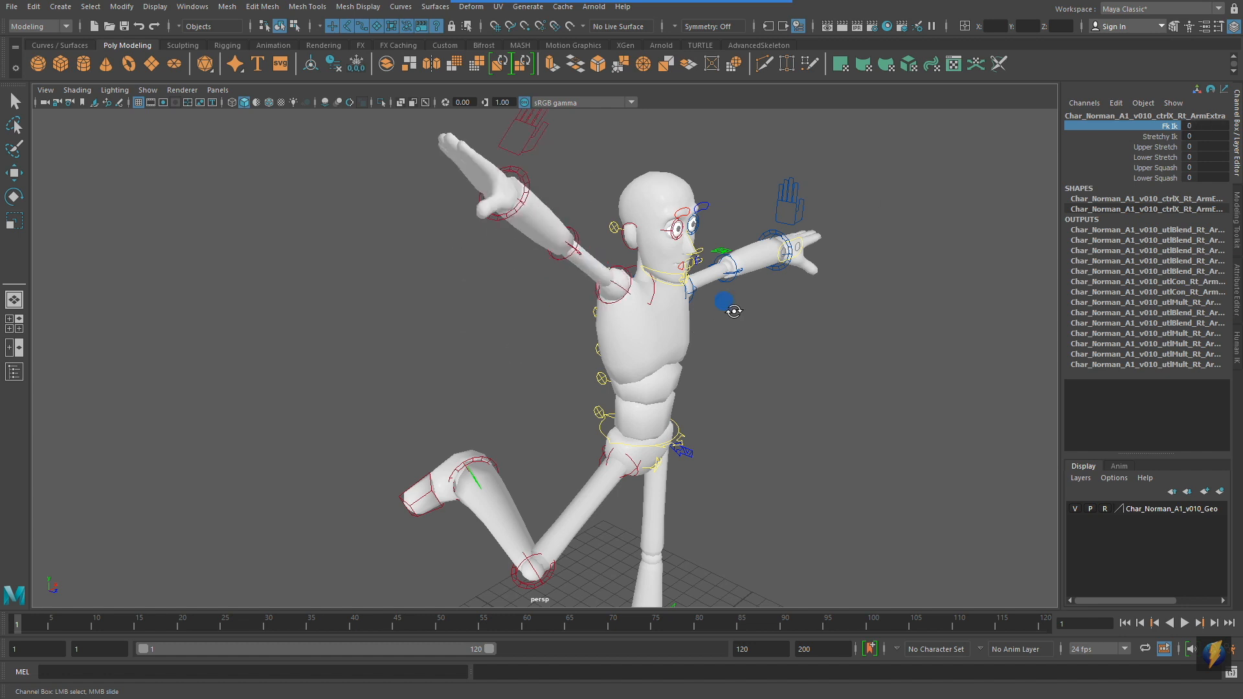
# Reset the right clavicle control's Rotate Y to 0
pyautogui.keyDown('alt'); pyautogui.moveTo(734, 311); pyautogui.dragTo(684, 298); pyautogui.keyUp('alt')
pyautogui.keyDown('alt'); pyautogui.moveTo(635, 303); pyautogui.dragTo(658, 414, button='right'); pyautogui.keyUp('alt')
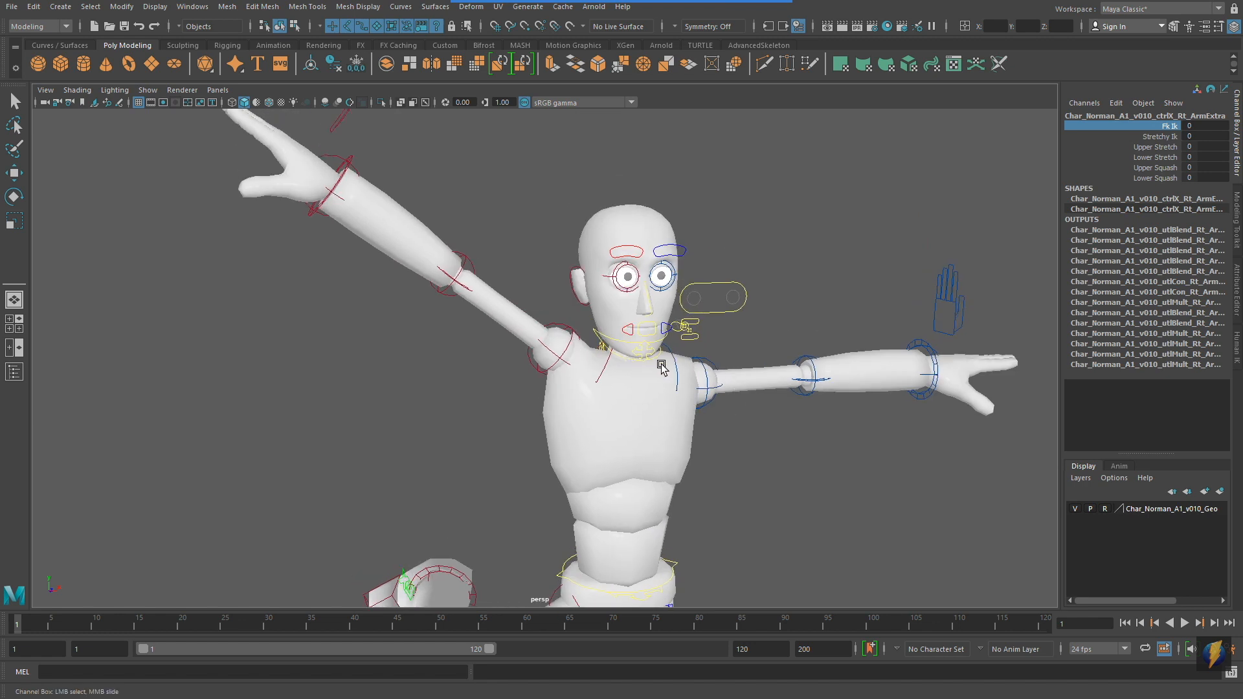
pyautogui.click(609, 374)
pyautogui.press('e')
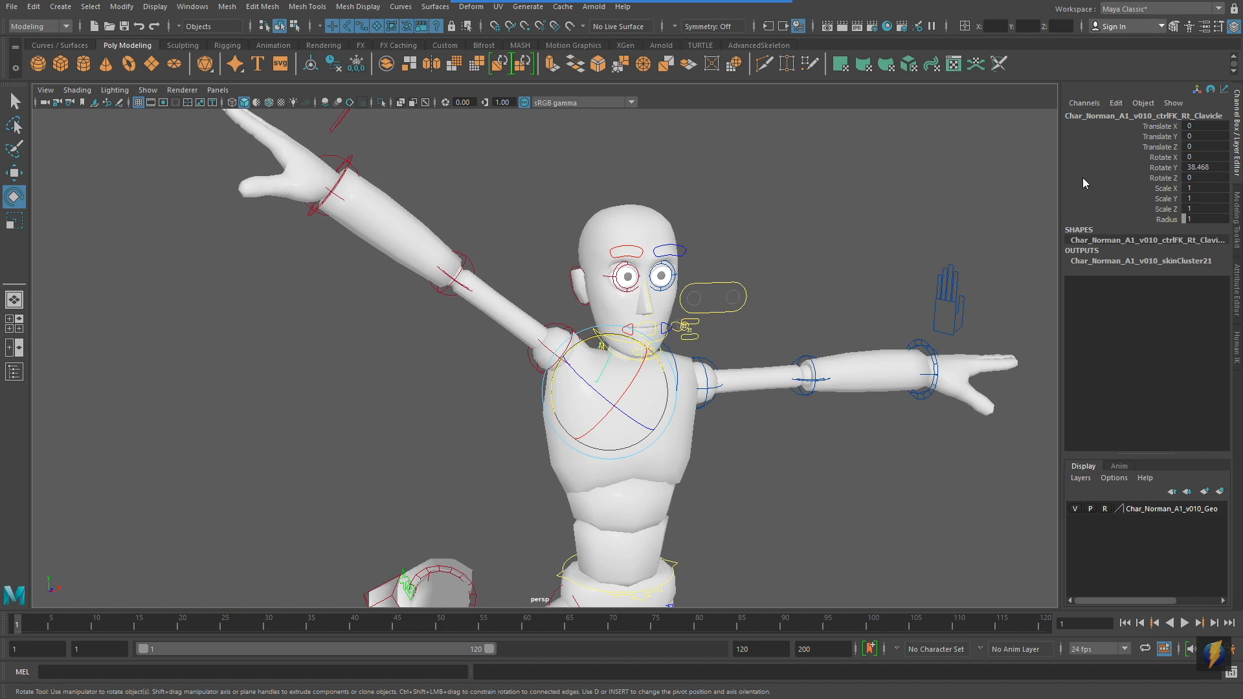
pyautogui.doubleClick(1206, 168)
pyautogui.write('0')
pyautogui.press('Return')
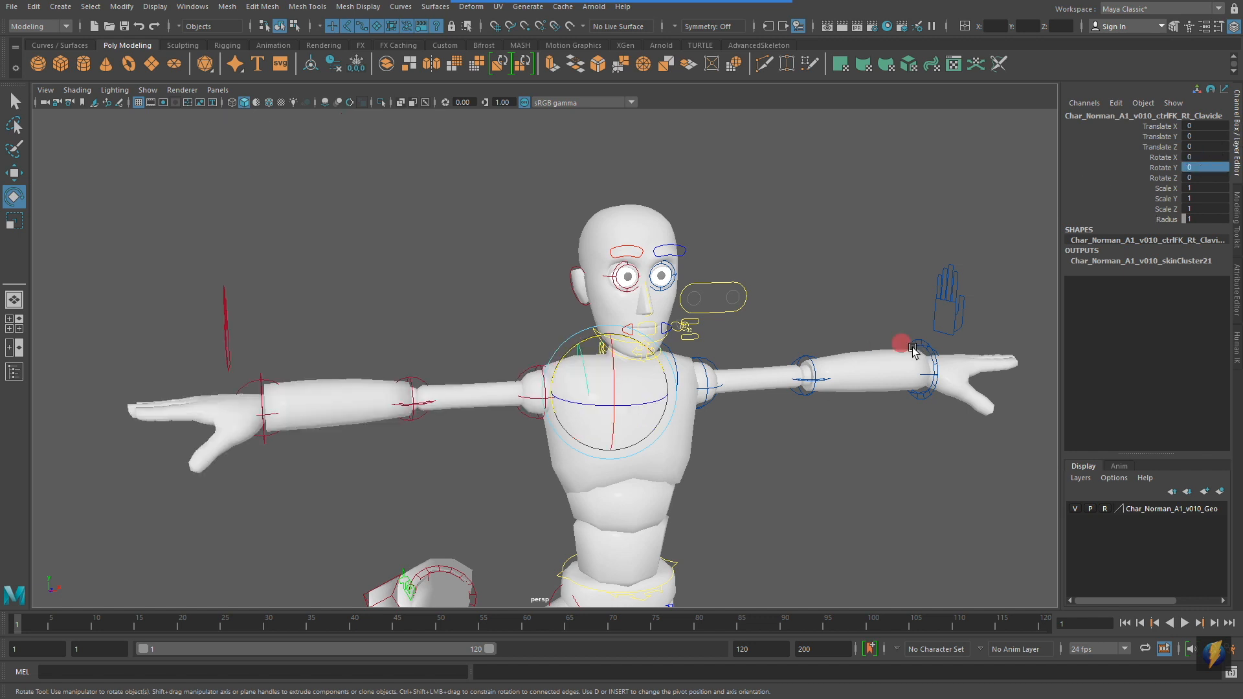
# Select the left leg's extra control and examine its Stretchy Ik attribute
pyautogui.keyDown('alt'); pyautogui.moveTo(902, 342); pyautogui.dragTo(673, 367, button='right'); pyautogui.keyUp('alt')
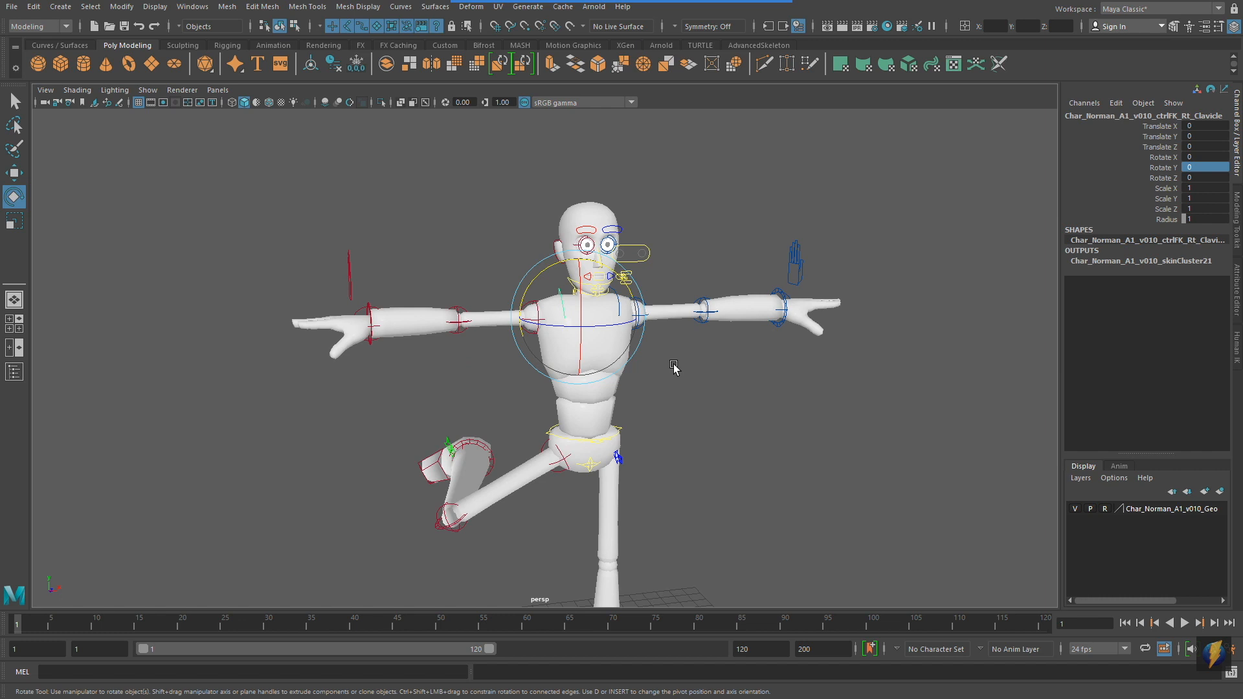
pyautogui.keyDown('alt'); pyautogui.moveTo(719, 422); pyautogui.dragTo(777, 376, button='middle'); pyautogui.keyUp('alt')
pyautogui.keyDown('alt'); pyautogui.moveTo(807, 387); pyautogui.dragTo(823, 382); pyautogui.keyUp('alt')
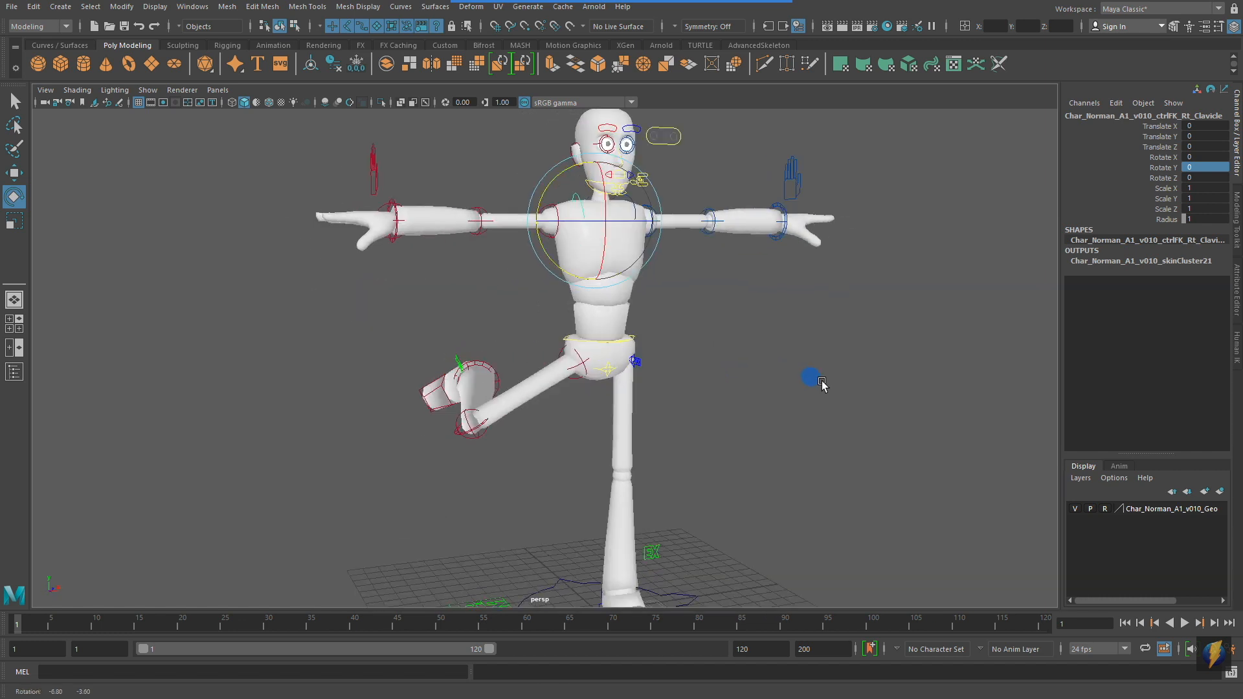
pyautogui.keyDown('alt'); pyautogui.moveTo(894, 384); pyautogui.dragTo(866, 382, button='right'); pyautogui.keyUp('alt')
pyautogui.keyDown('alt'); pyautogui.moveTo(866, 382); pyautogui.dragTo(874, 360, button='middle'); pyautogui.keyUp('alt')
pyautogui.keyDown('alt'); pyautogui.moveTo(874, 360); pyautogui.dragTo(857, 372); pyautogui.keyUp('alt')
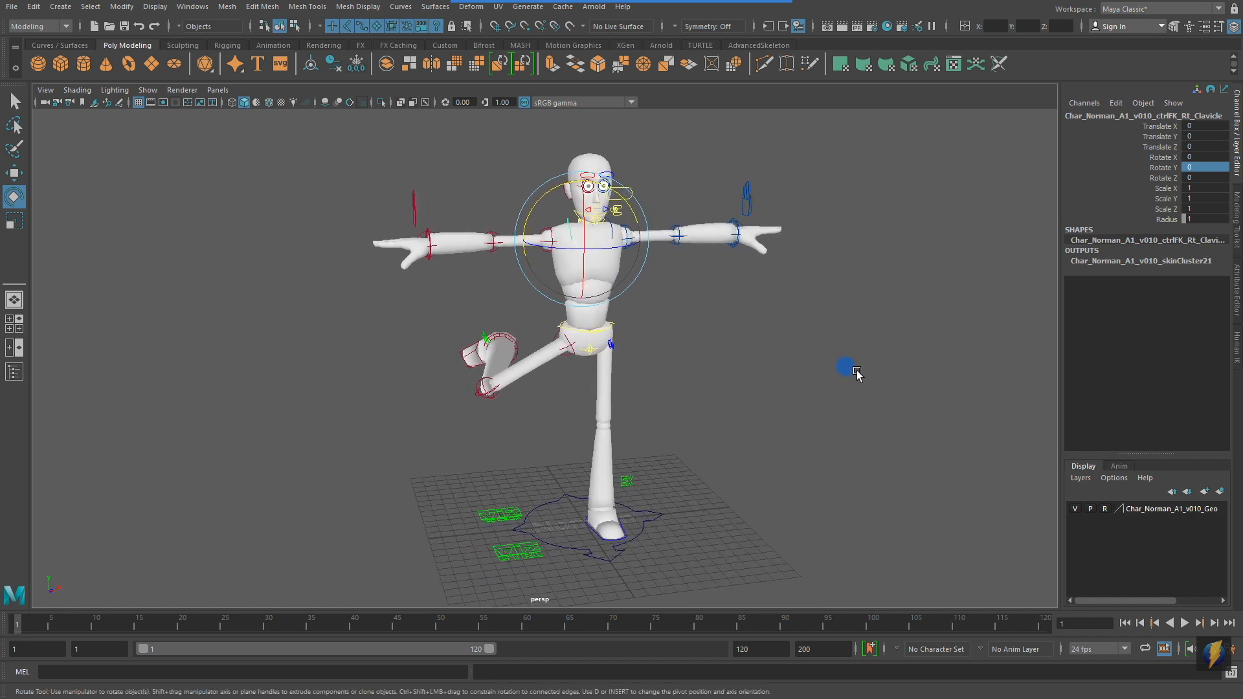
pyautogui.click(626, 485)
pyautogui.keyDown('alt'); pyautogui.moveTo(833, 486); pyautogui.dragTo(777, 430); pyautogui.keyUp('alt')
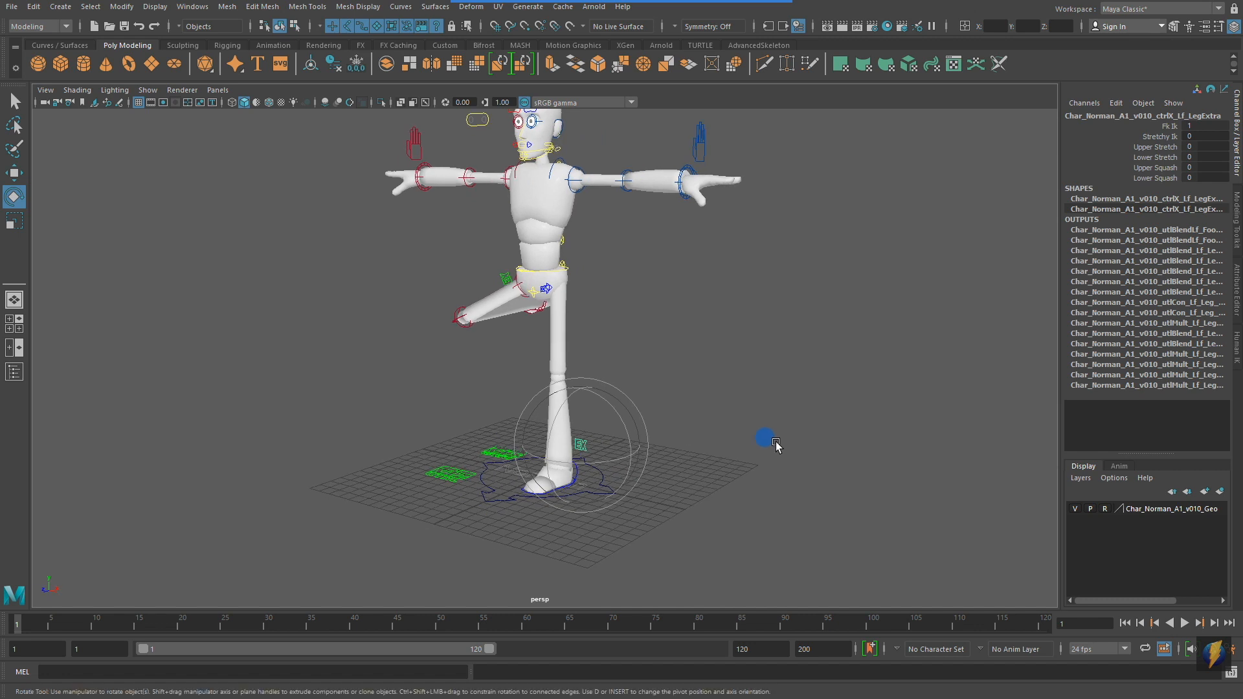
pyautogui.keyDown('alt'); pyautogui.moveTo(777, 430); pyautogui.dragTo(669, 467, button='right'); pyautogui.keyUp('alt')
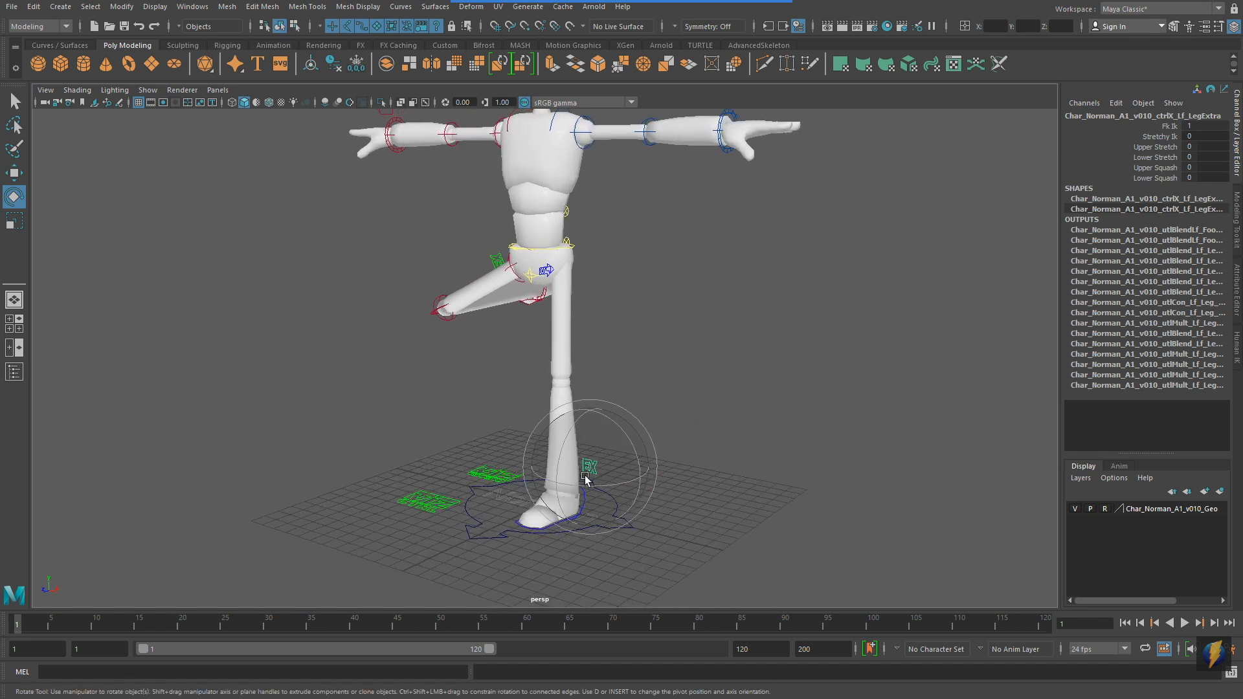
pyautogui.keyDown('alt'); pyautogui.moveTo(597, 482); pyautogui.dragTo(673, 509, button='right'); pyautogui.keyUp('alt')
pyautogui.keyDown('alt'); pyautogui.moveTo(680, 517); pyautogui.dragTo(685, 499, button='middle'); pyautogui.keyUp('alt')
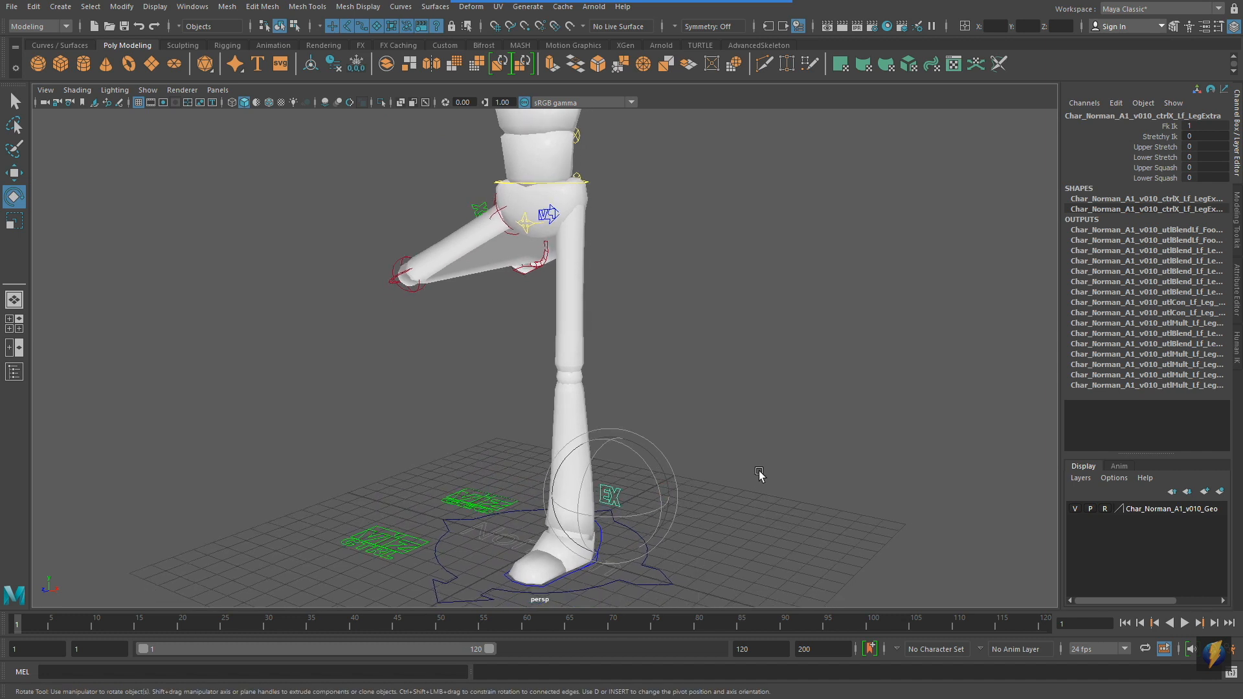
pyautogui.keyDown('alt'); pyautogui.moveTo(707, 455); pyautogui.dragTo(912, 306); pyautogui.keyUp('alt')
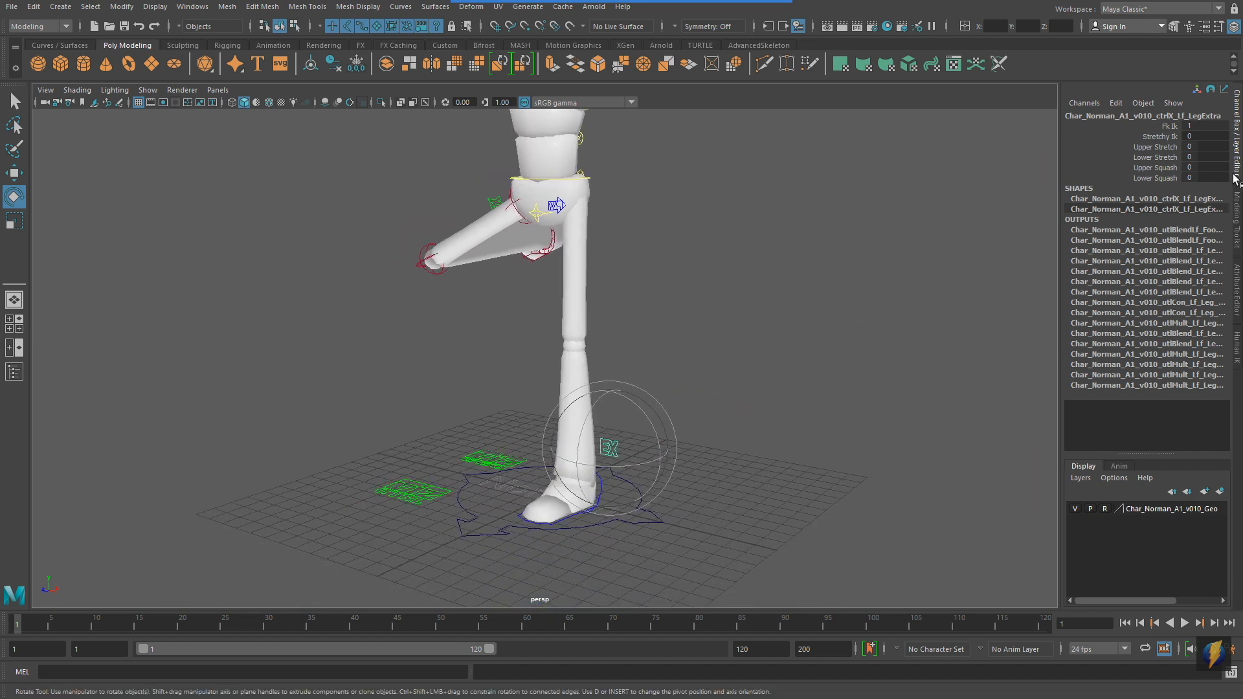
pyautogui.click(670, 22)
pyautogui.moveTo(913, 220); pyautogui.dragTo(1137, 138)
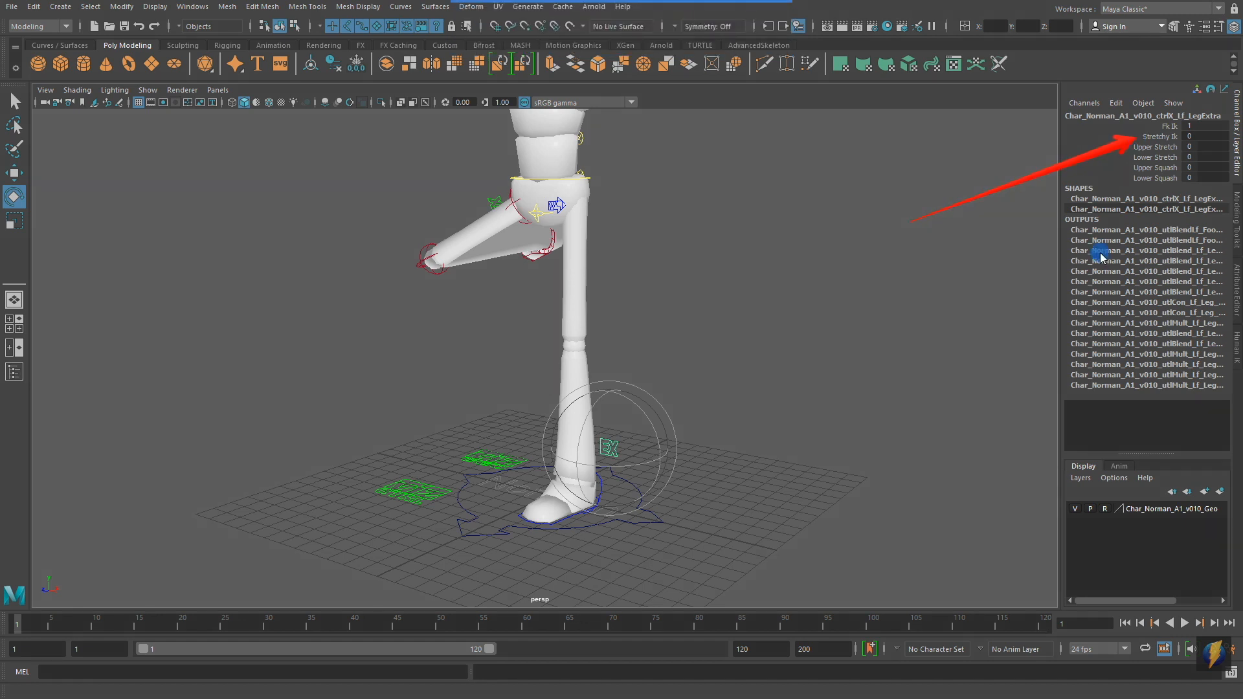
# Move the root control up about 18.35 in Y to pull the left leg off its foot control
pyautogui.keyDown('alt'); pyautogui.moveTo(791, 408); pyautogui.dragTo(722, 356, button='right'); pyautogui.keyUp('alt')
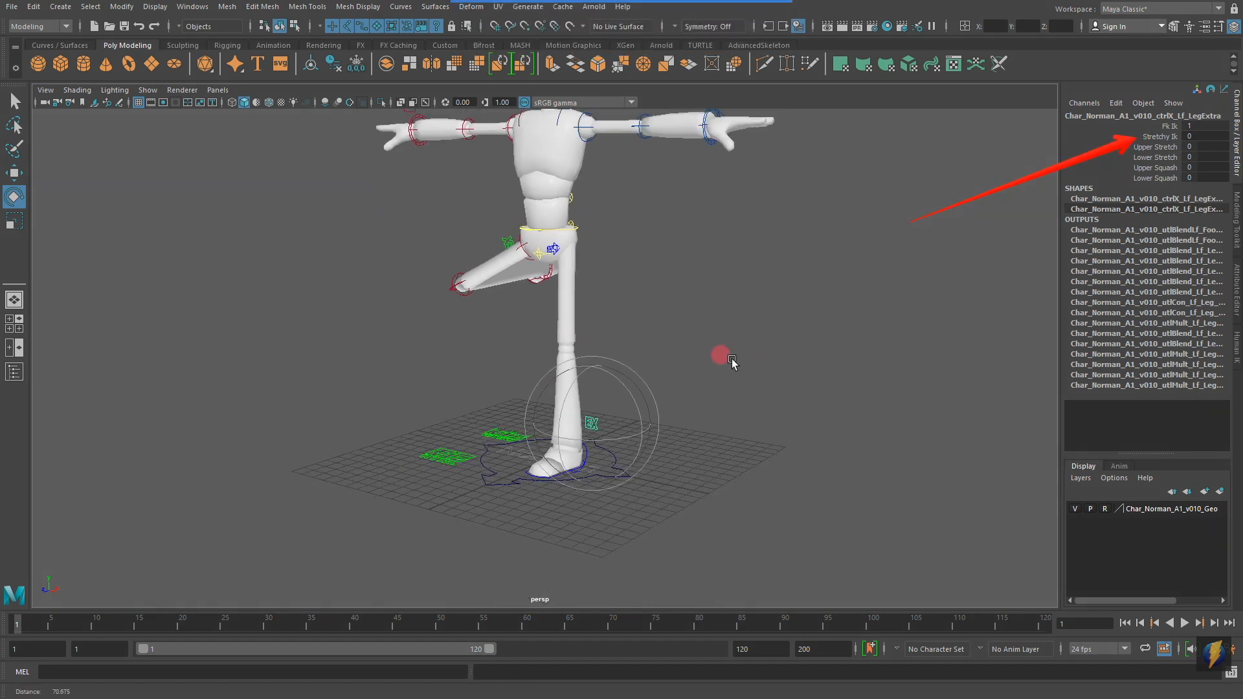
pyautogui.moveTo(727, 322)
pyautogui.keyDown('alt'); pyautogui.mouseDown(button='middle')
pyautogui.moveTo(724, 392)
pyautogui.moveTo(713, 338)
pyautogui.mouseUp(button='middle'); pyautogui.keyUp('alt')
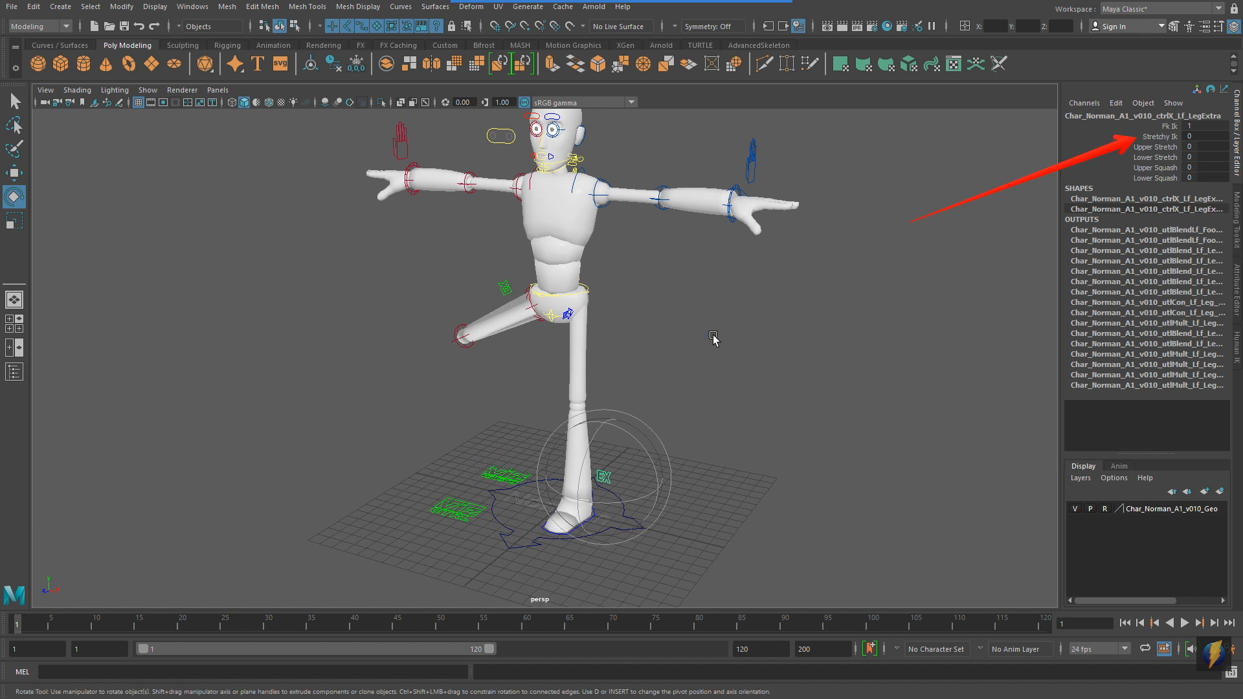
pyautogui.click(586, 292)
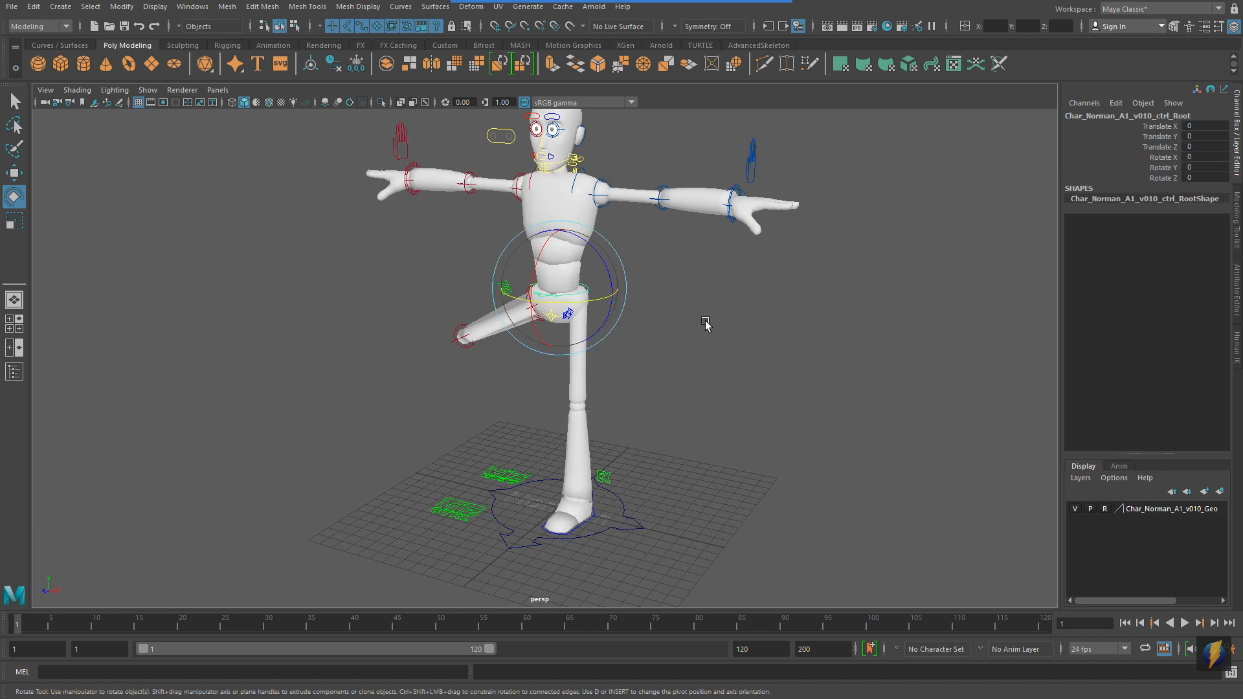
pyautogui.click(13, 173)
pyautogui.moveTo(561, 230); pyautogui.dragTo(547, 173)
pyautogui.scroll(-3, 716, 407)
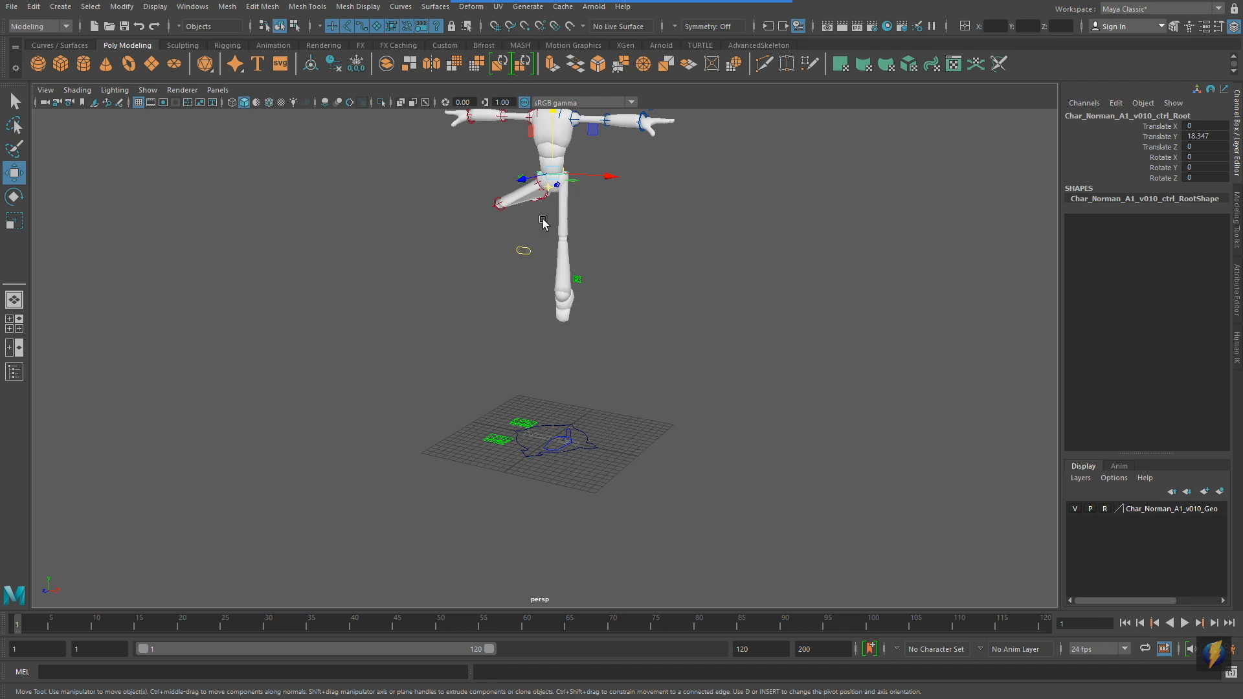
# Try moving the left foot's IK control below the raised body, and undo the move
pyautogui.click(570, 438)
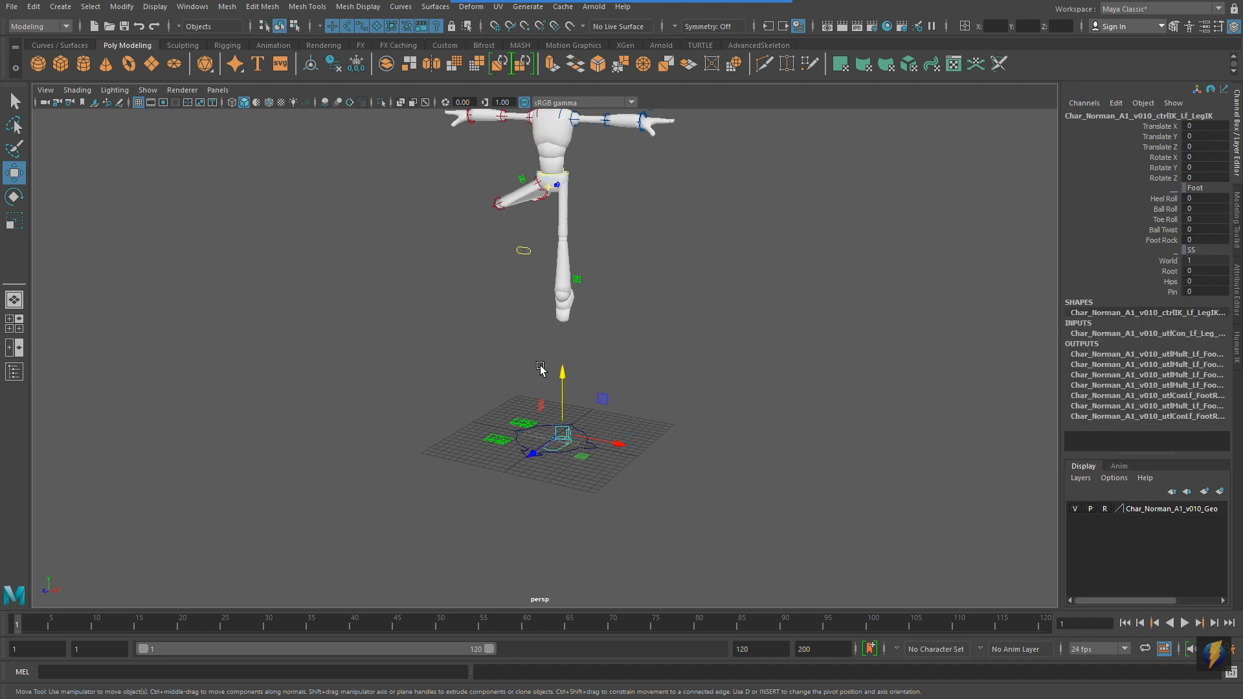
pyautogui.moveTo(562, 383); pyautogui.dragTo(543, 408)
pyautogui.hotkey('ctrl', 'z')
# Reset the root control's Translate Y to 0
pyautogui.keyDown('alt'); pyautogui.moveTo(680, 368); pyautogui.dragTo(675, 414, button='middle'); pyautogui.keyUp('alt')
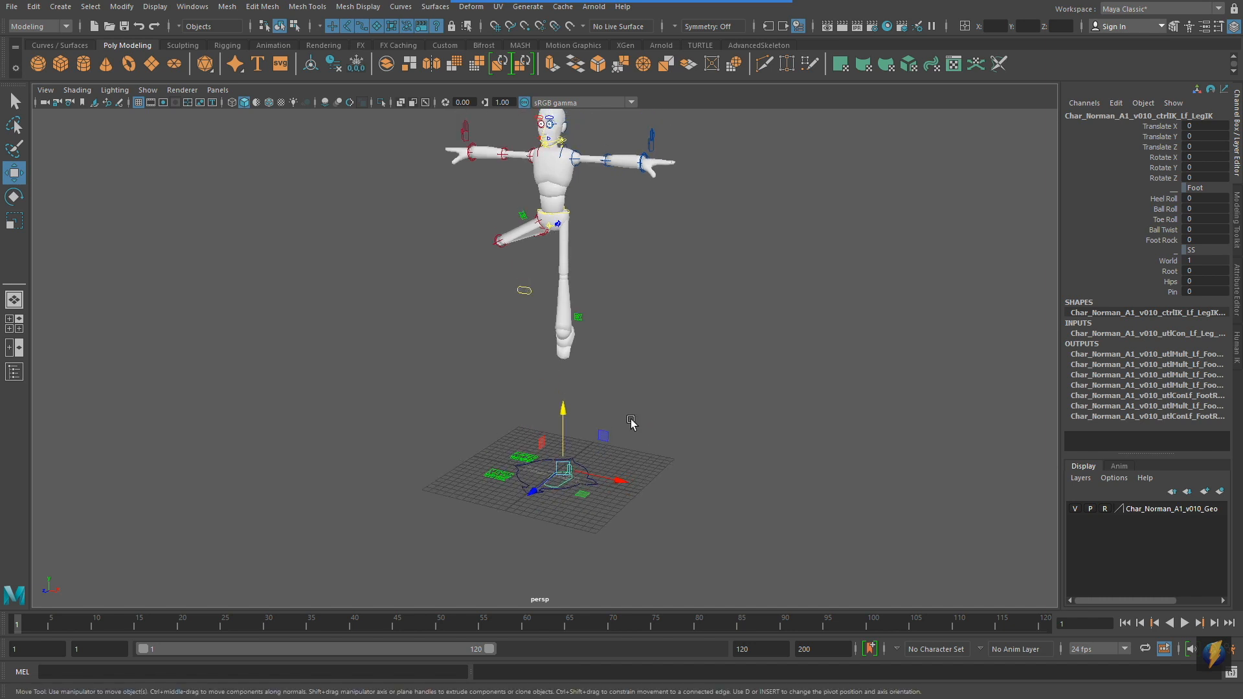
pyautogui.keyDown('alt'); pyautogui.moveTo(674, 414); pyautogui.dragTo(622, 335); pyautogui.keyUp('alt')
pyautogui.click(578, 216)
pyautogui.doubleClick(1218, 136)
pyautogui.write('0')
pyautogui.press('Return')
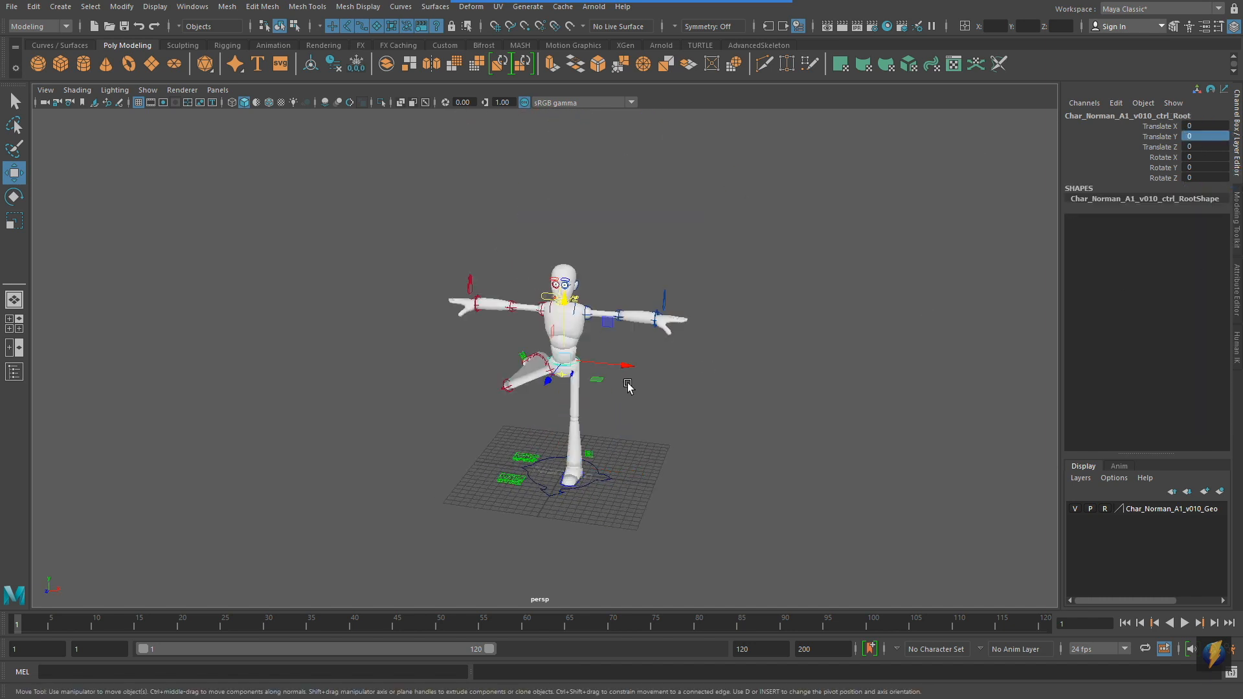
# Set Stretchy Ik to 1 on the left leg's extra control
pyautogui.scroll(6, 519, 434)
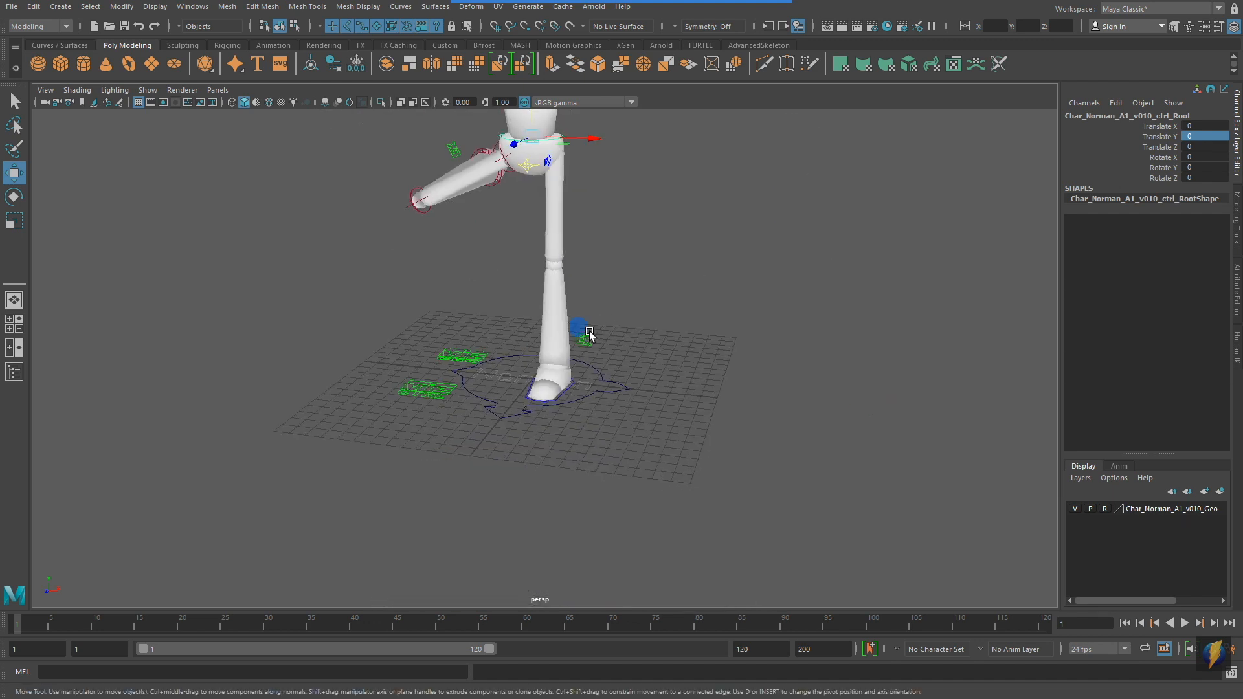
pyautogui.click(589, 334)
pyautogui.scroll(4, 589, 334)
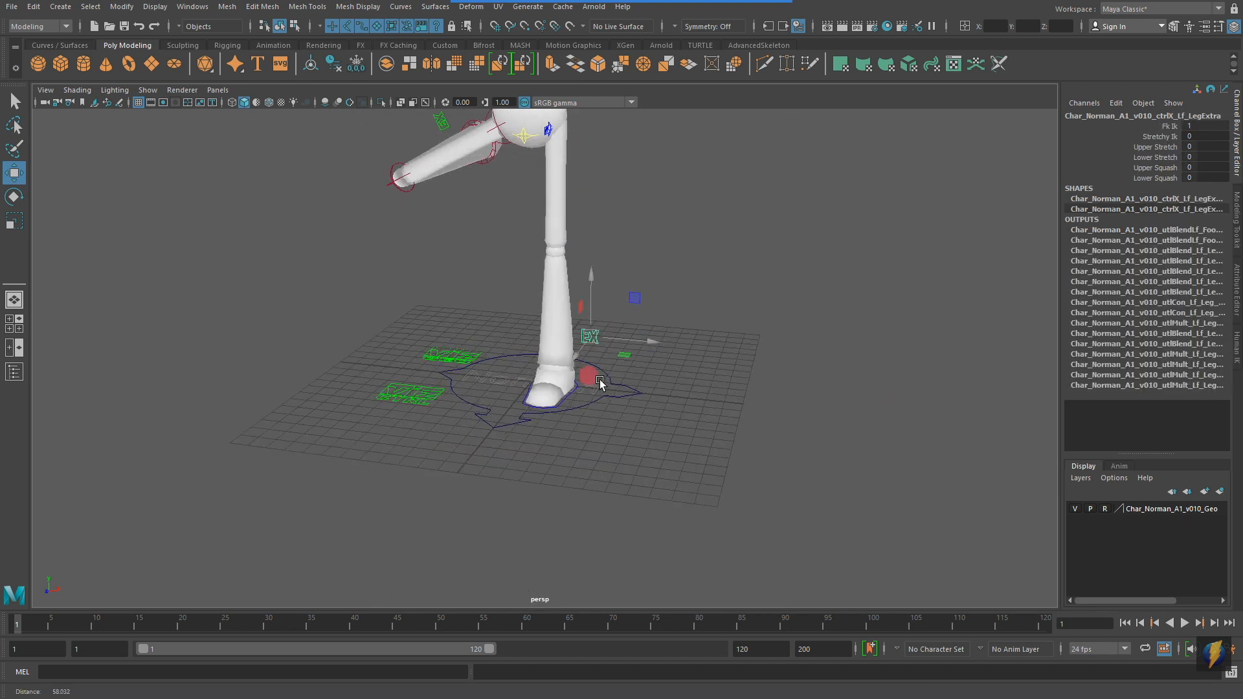
pyautogui.click(1159, 136)
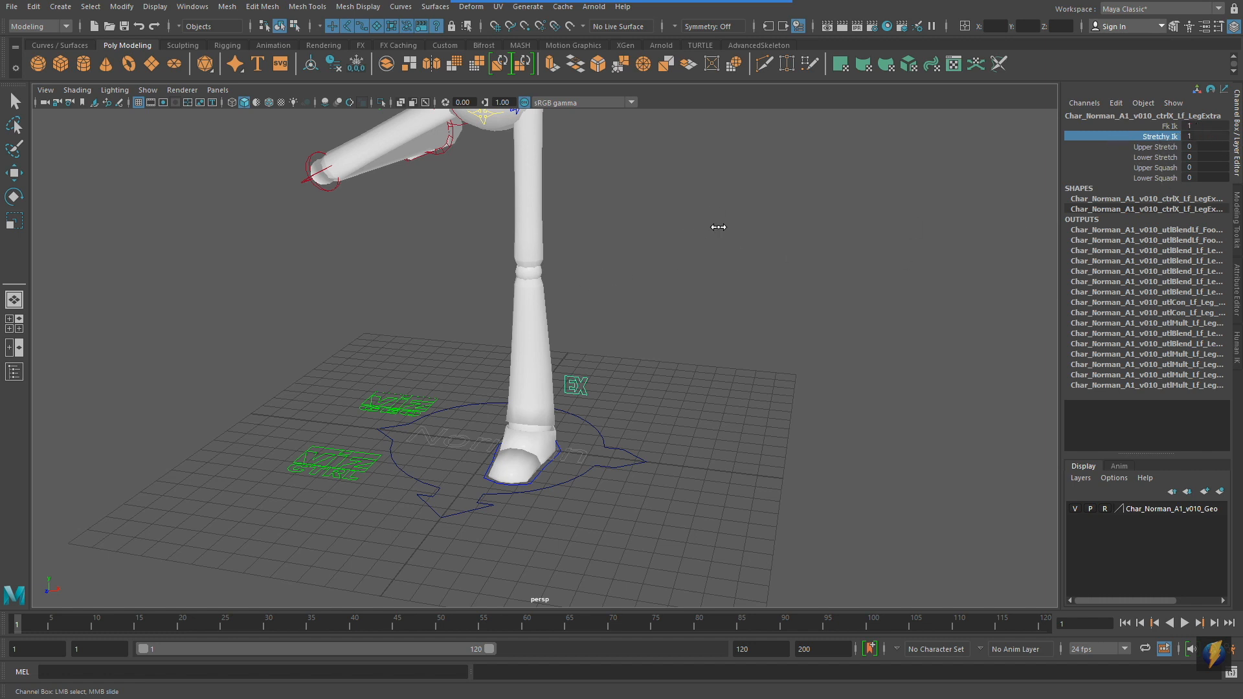
# Try raising the root control in Y to stretch the left leg, and undo the move
pyautogui.press('a')
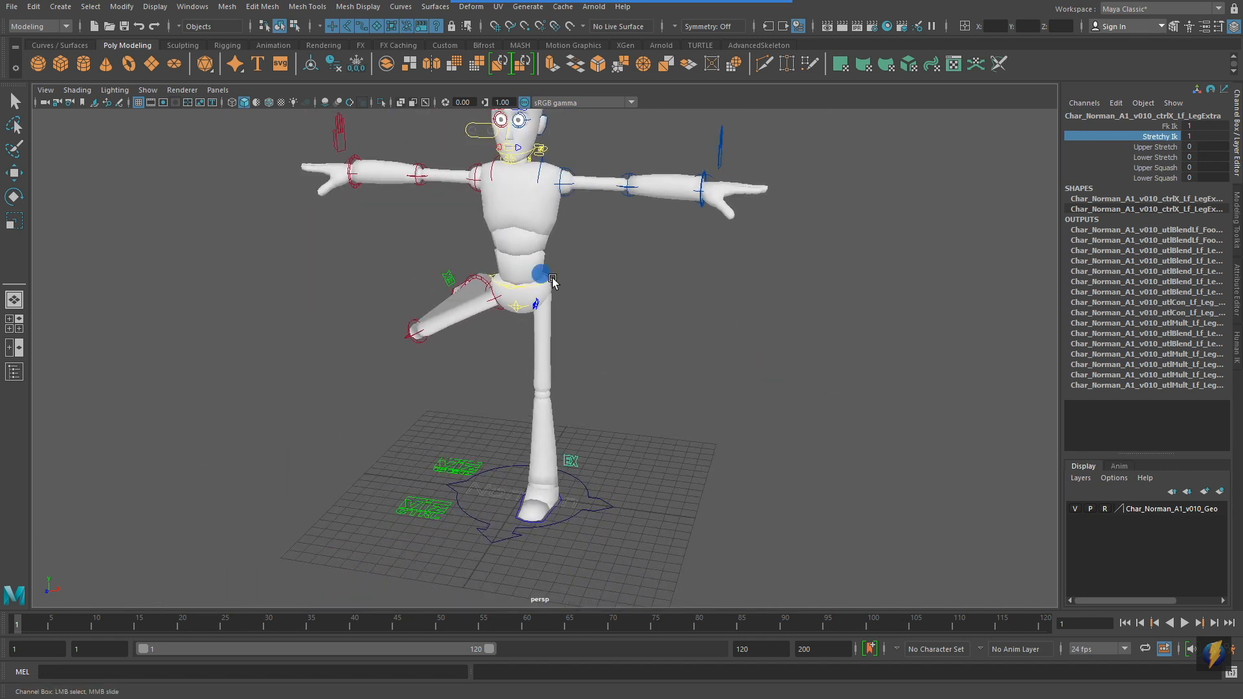
pyautogui.click(553, 278)
pyautogui.press('w')
pyautogui.press('f')
pyautogui.moveTo(572, 283); pyautogui.dragTo(572, 256)
pyautogui.moveTo(596, 347); pyautogui.dragTo(596, 133)
pyautogui.hotkey('ctrl', 'z')
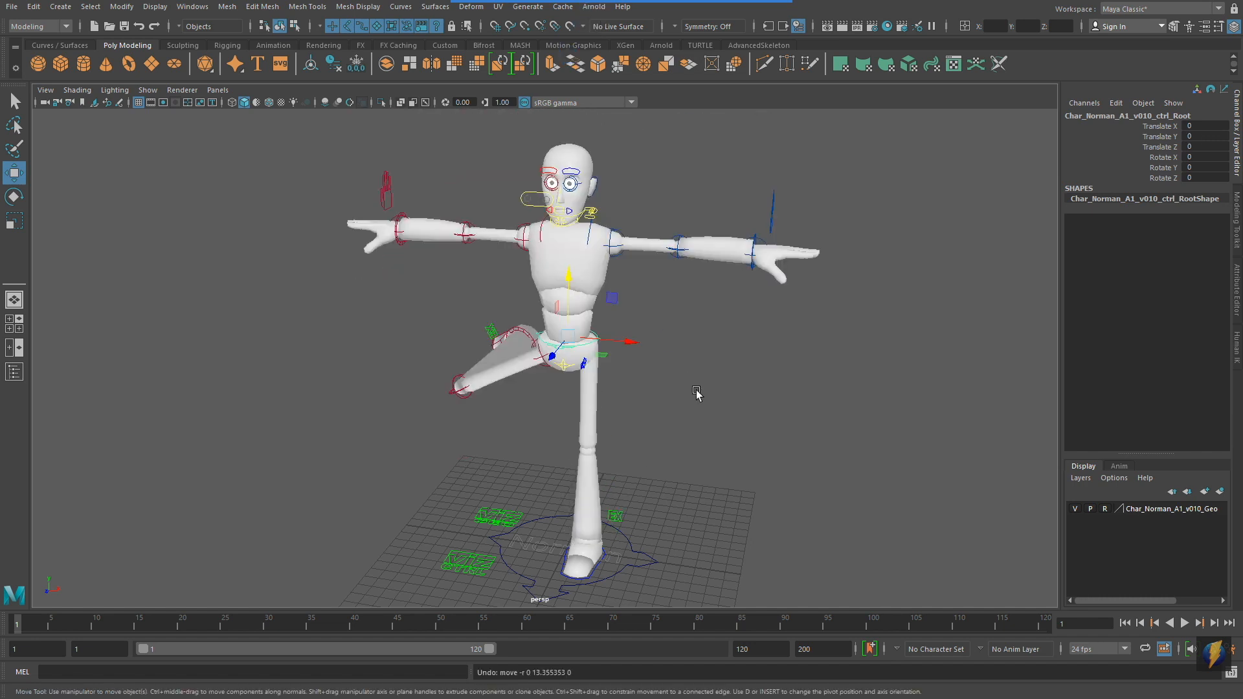
# Set Fk Ik and Stretchy Ik to 1 on the right arm's extra control
pyautogui.moveTo(674, 421)
pyautogui.keyDown('alt'); pyautogui.mouseDown()
pyautogui.moveTo(564, 397)
pyautogui.moveTo(674, 391)
pyautogui.moveTo(682, 401)
pyautogui.mouseUp(); pyautogui.keyUp('alt')
pyautogui.keyDown('alt'); pyautogui.moveTo(694, 350); pyautogui.dragTo(691, 379, button='middle'); pyautogui.keyUp('alt')
pyautogui.keyDown('alt'); pyautogui.moveTo(630, 381); pyautogui.dragTo(696, 409); pyautogui.keyUp('alt')
pyautogui.keyDown('alt'); pyautogui.moveTo(641, 414); pyautogui.dragTo(689, 430, button='right'); pyautogui.keyUp('alt')
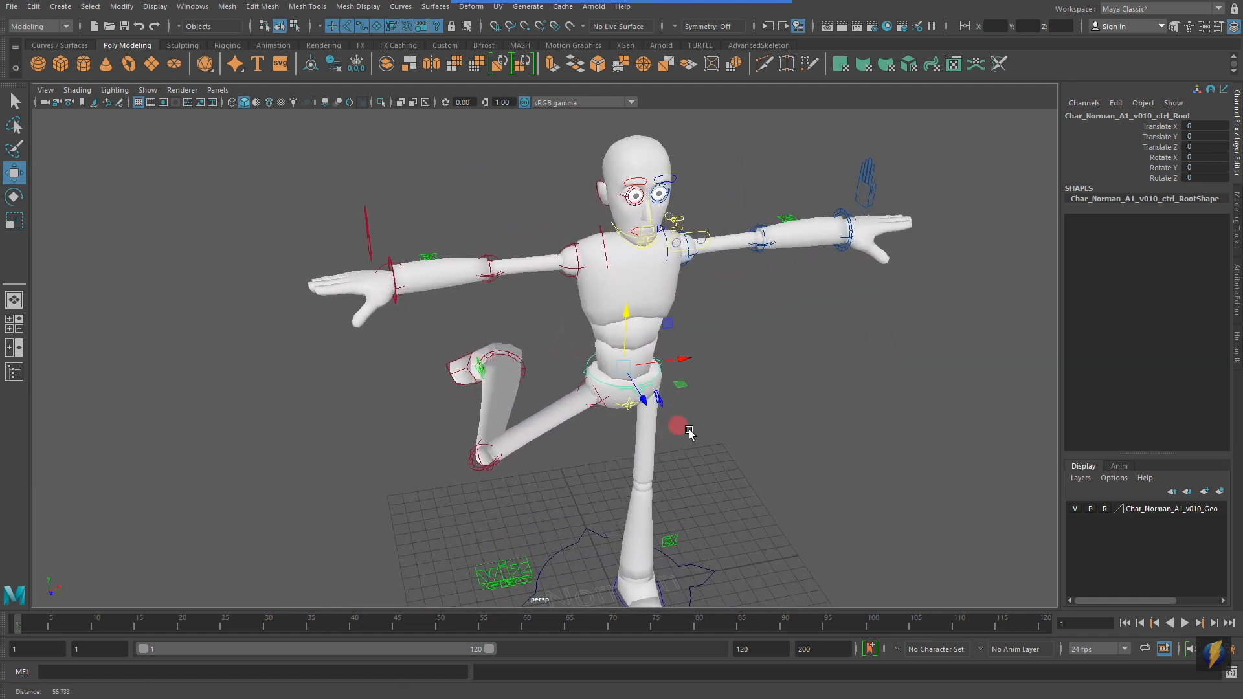
pyautogui.keyDown('alt'); pyautogui.moveTo(677, 384); pyautogui.dragTo(667, 423, button='middle'); pyautogui.keyUp('alt')
pyautogui.keyDown('alt'); pyautogui.moveTo(667, 423); pyautogui.dragTo(665, 435); pyautogui.keyUp('alt')
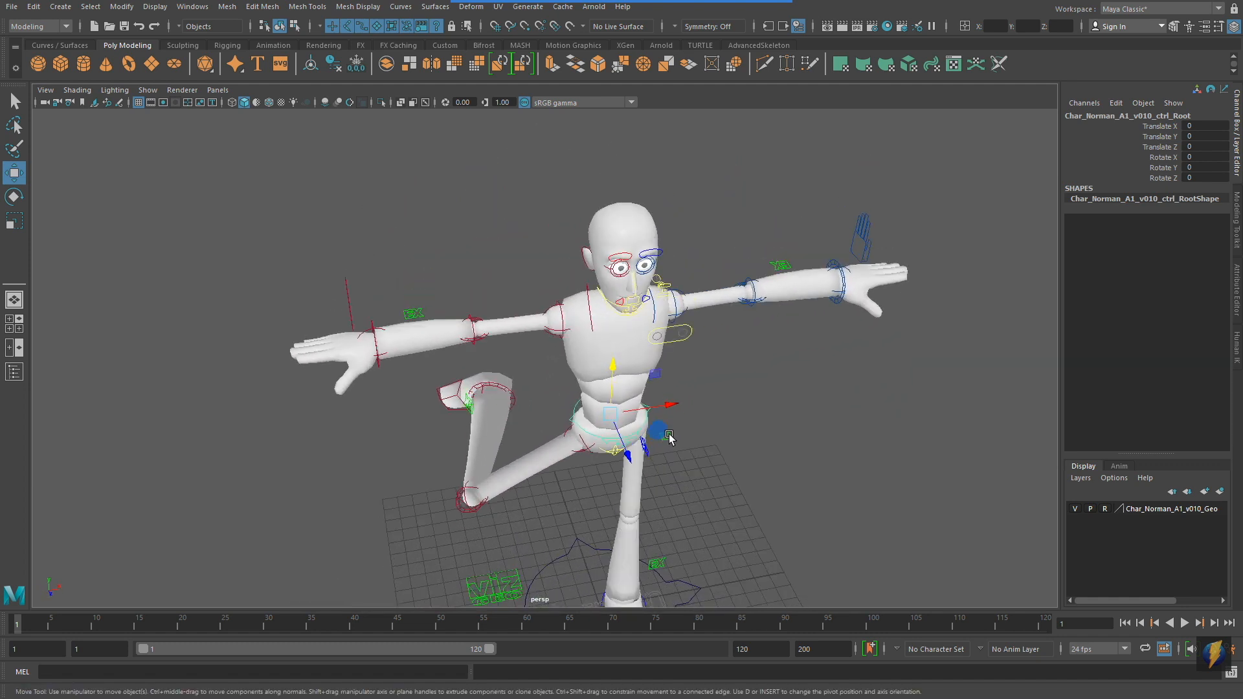
pyautogui.click(414, 315)
pyautogui.click(1172, 128)
pyautogui.moveTo(499, 204); pyautogui.dragTo(766, 225, button='middle')
pyautogui.keyDown('alt'); pyautogui.moveTo(420, 315); pyautogui.dragTo(386, 292); pyautogui.keyUp('alt')
pyautogui.keyDown('alt'); pyautogui.moveTo(460, 297); pyautogui.dragTo(490, 327, button='middle'); pyautogui.keyUp('alt')
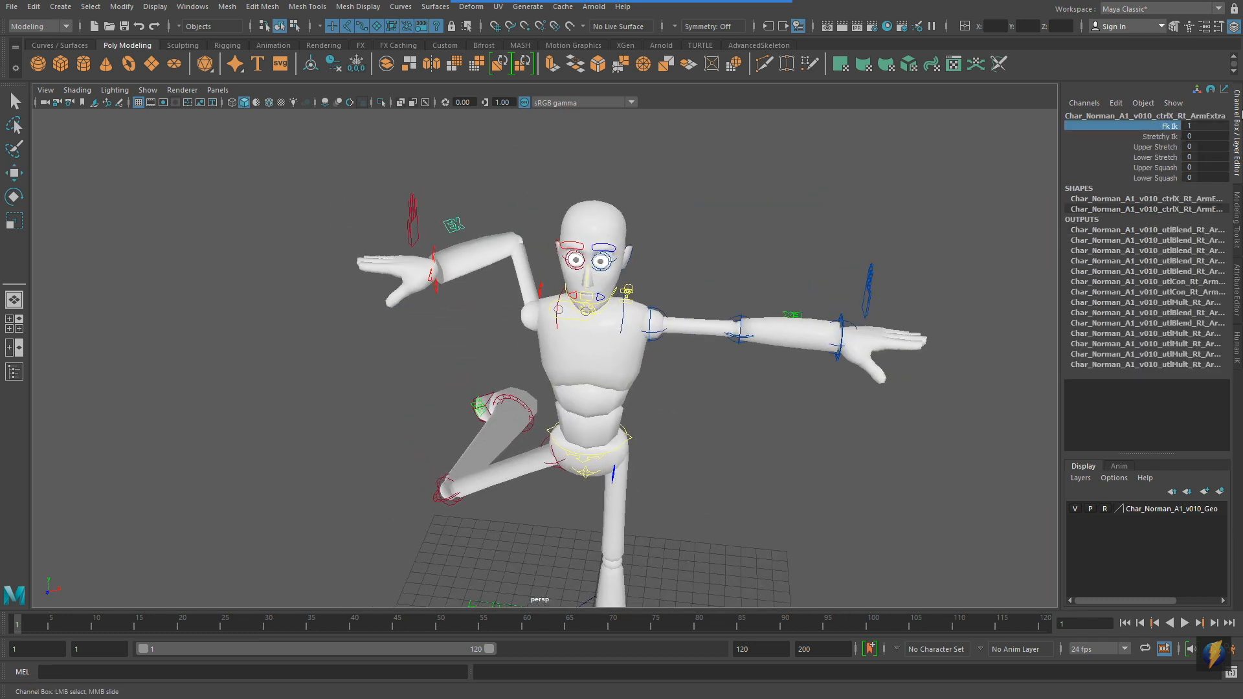
pyautogui.click(1169, 136)
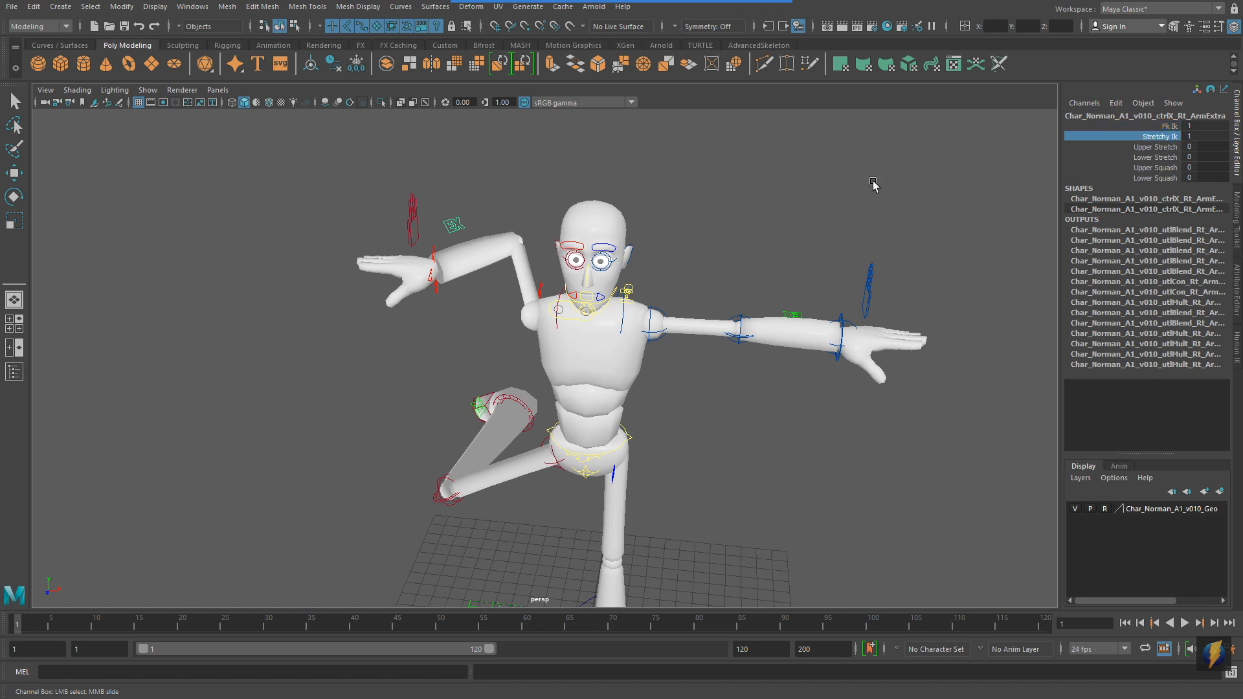
# Try pulling the right arm's IK control outward along X to stretch the arm, and undo the move
pyautogui.click(434, 250)
pyautogui.press('w')
pyautogui.keyDown('alt'); pyautogui.moveTo(608, 295); pyautogui.dragTo(680, 327, button='middle'); pyautogui.keyUp('alt')
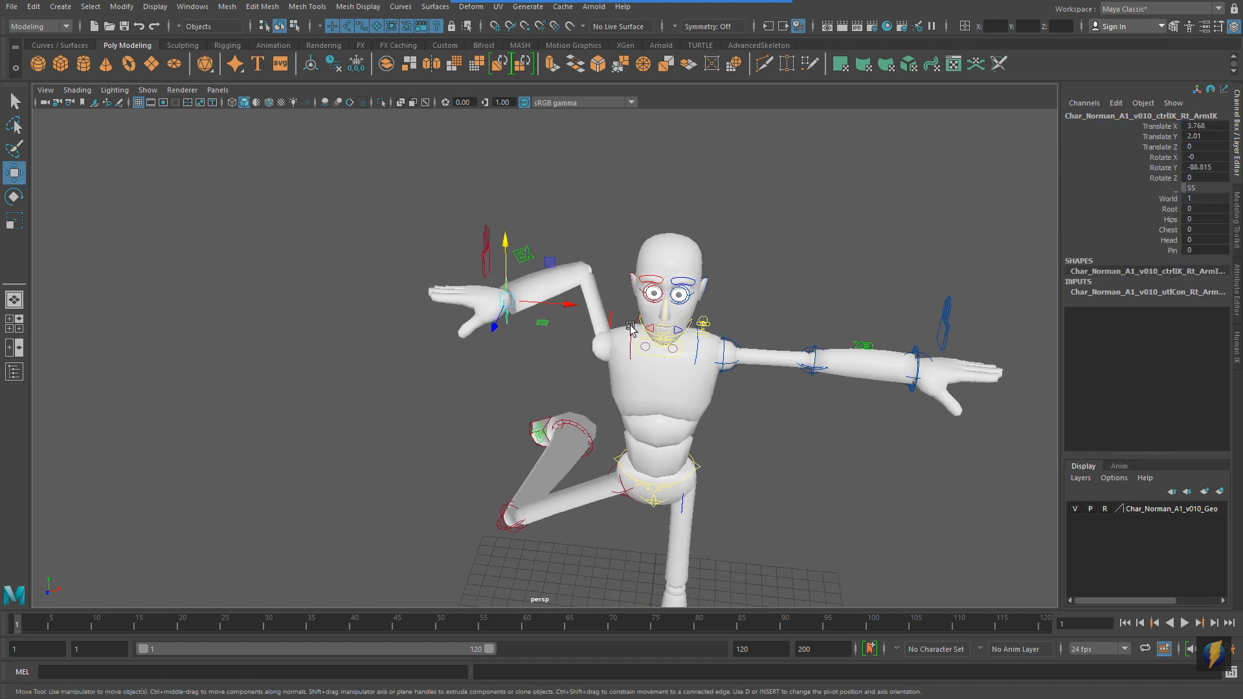
pyautogui.moveTo(564, 303); pyautogui.dragTo(59, 289)
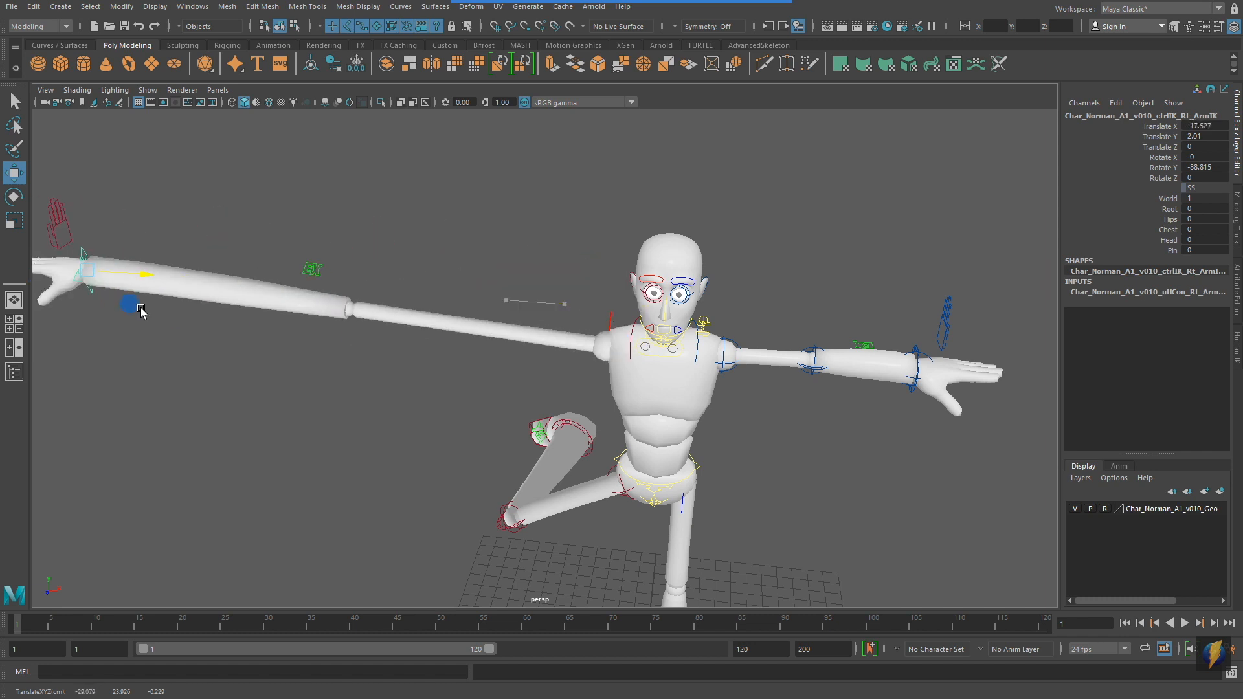
pyautogui.hotkey('ctrl', 'z')
# Select the eye control in front of the face, try moving it to aim the eyes, and undo the move
pyautogui.keyDown('alt'); pyautogui.moveTo(750, 398); pyautogui.dragTo(804, 398); pyautogui.keyUp('alt')
pyautogui.keyDown('alt'); pyautogui.moveTo(819, 386); pyautogui.dragTo(655, 442, button='middle'); pyautogui.keyUp('alt')
pyautogui.keyDown('alt'); pyautogui.moveTo(604, 483); pyautogui.dragTo(853, 481, button='right'); pyautogui.keyUp('alt')
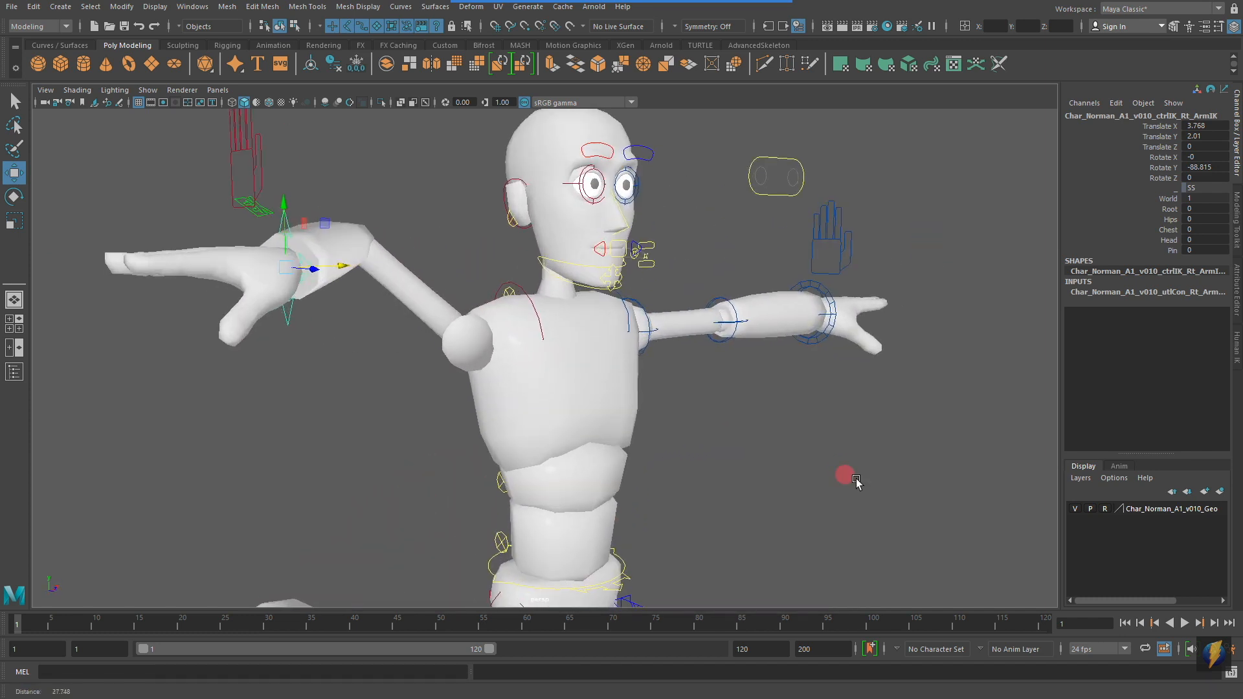
pyautogui.keyDown('alt'); pyautogui.moveTo(665, 312); pyautogui.dragTo(661, 374, button='middle'); pyautogui.keyUp('alt')
pyautogui.keyDown('alt'); pyautogui.moveTo(667, 396); pyautogui.dragTo(589, 344); pyautogui.keyUp('alt')
pyautogui.click(669, 22)
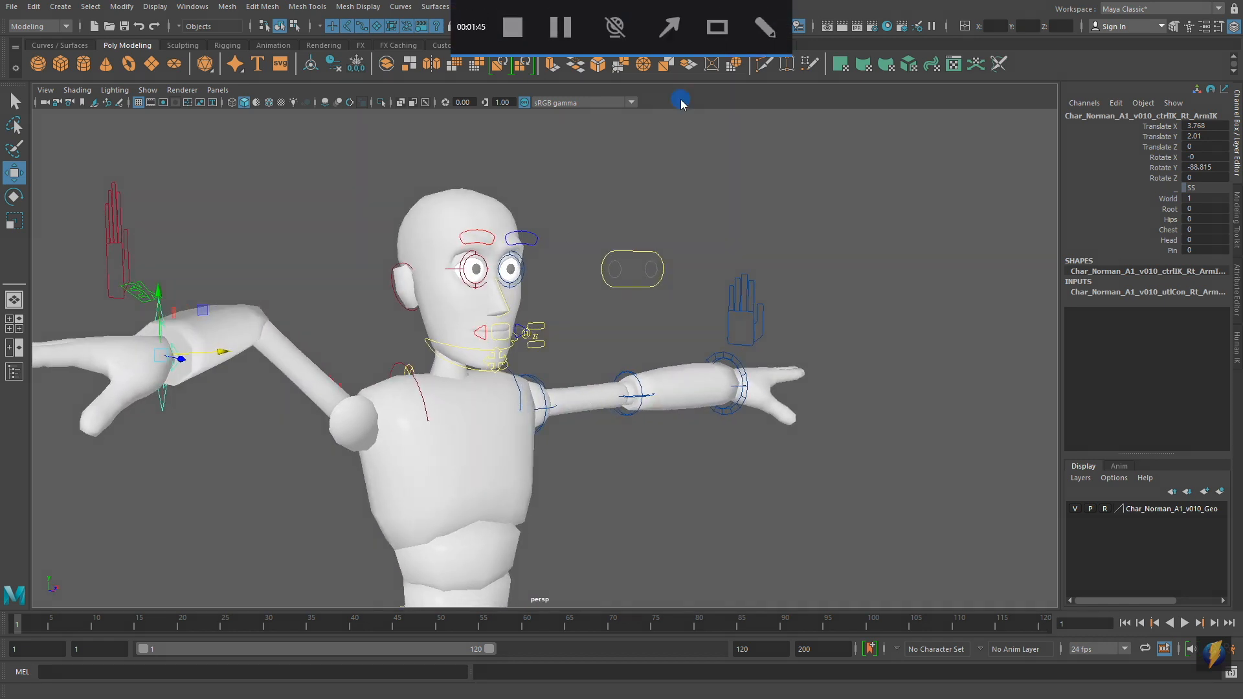
pyautogui.moveTo(753, 159); pyautogui.dragTo(659, 250)
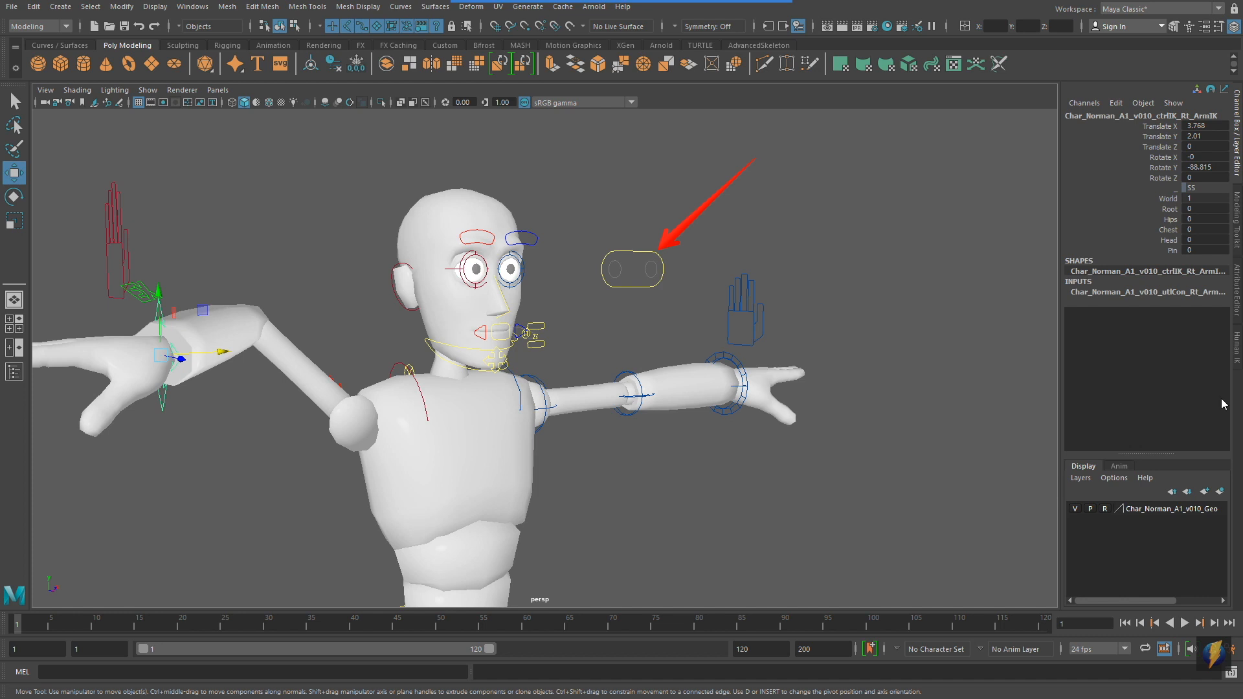
pyautogui.click(651, 254)
pyautogui.keyDown('alt'); pyautogui.moveTo(806, 349); pyautogui.dragTo(832, 382); pyautogui.keyUp('alt')
pyautogui.moveTo(665, 291); pyautogui.dragTo(537, 326)
pyautogui.hotkey('ctrl', 'z')
# Set the eye control's Follow attribute to 1
pyautogui.keyDown('alt'); pyautogui.moveTo(653, 458); pyautogui.dragTo(890, 450, button='right'); pyautogui.keyUp('alt')
pyautogui.keyDown('alt'); pyautogui.moveTo(890, 450); pyautogui.dragTo(878, 486, button='middle'); pyautogui.keyUp('alt')
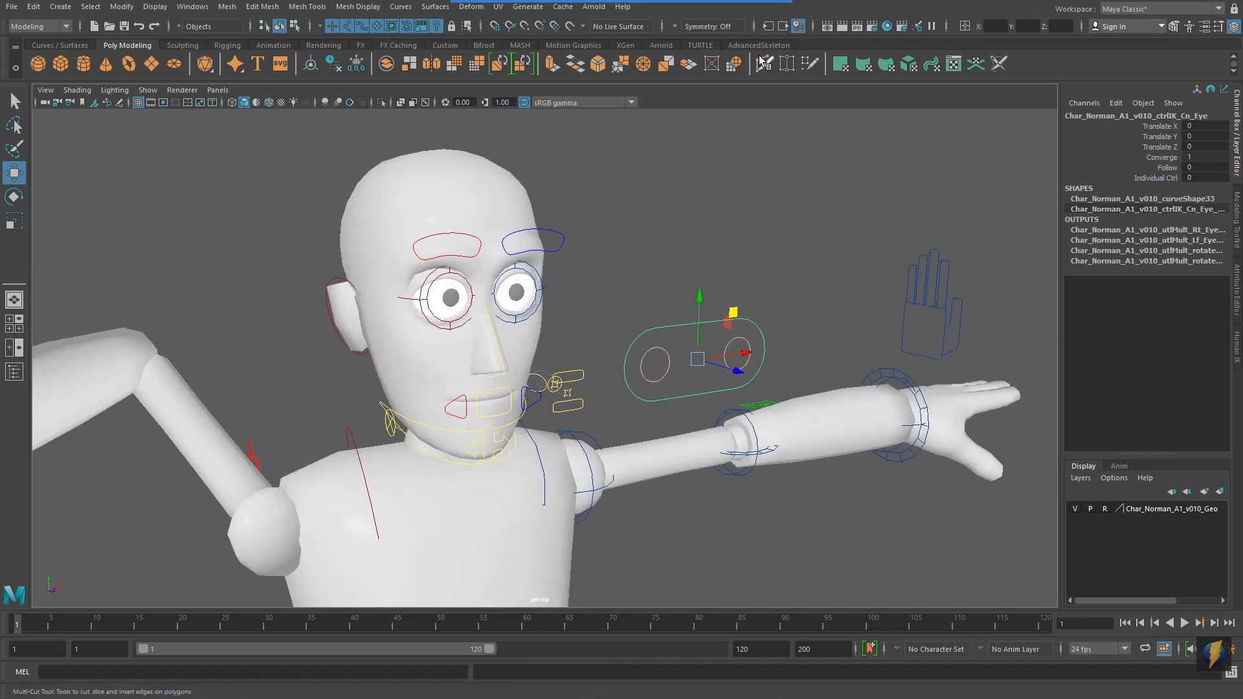
pyautogui.moveTo(725, 2)
pyautogui.click(669, 27)
pyautogui.moveTo(853, 192)
pyautogui.mouseDown()
pyautogui.moveTo(935, 186)
pyautogui.moveTo(1140, 128)
pyautogui.moveTo(1141, 168)
pyautogui.moveTo(1189, 174)
pyautogui.moveTo(1131, 167)
pyautogui.mouseUp()
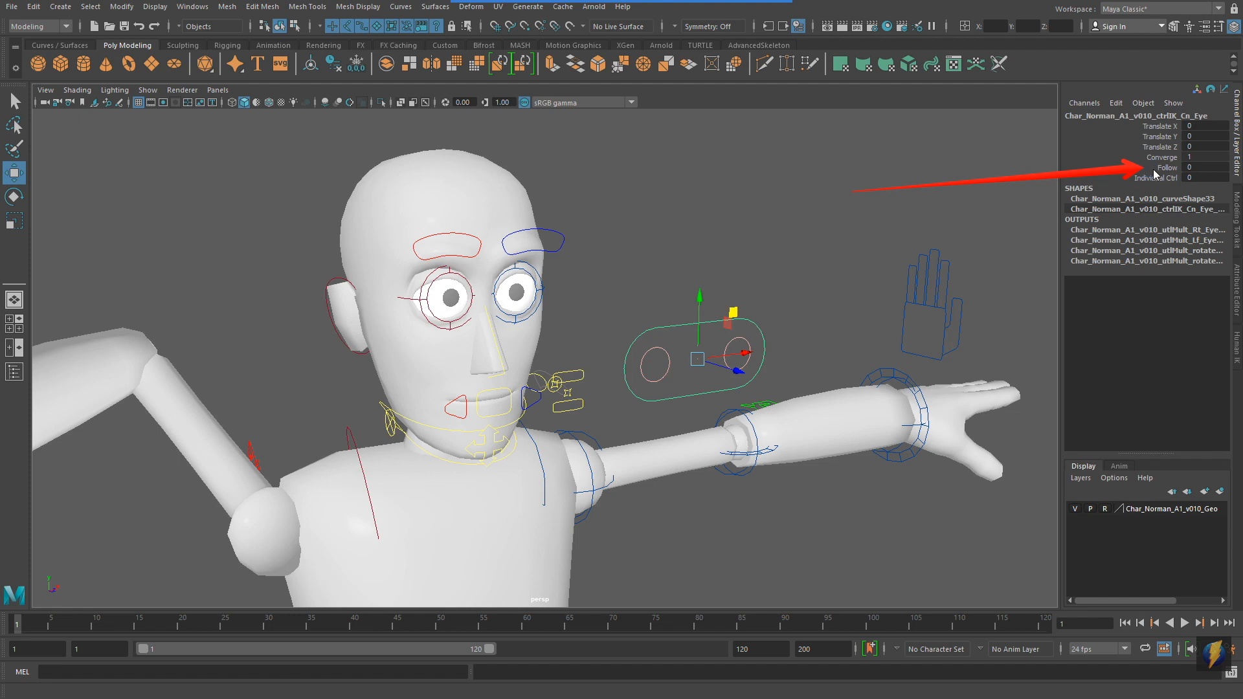
pyautogui.click(1166, 167)
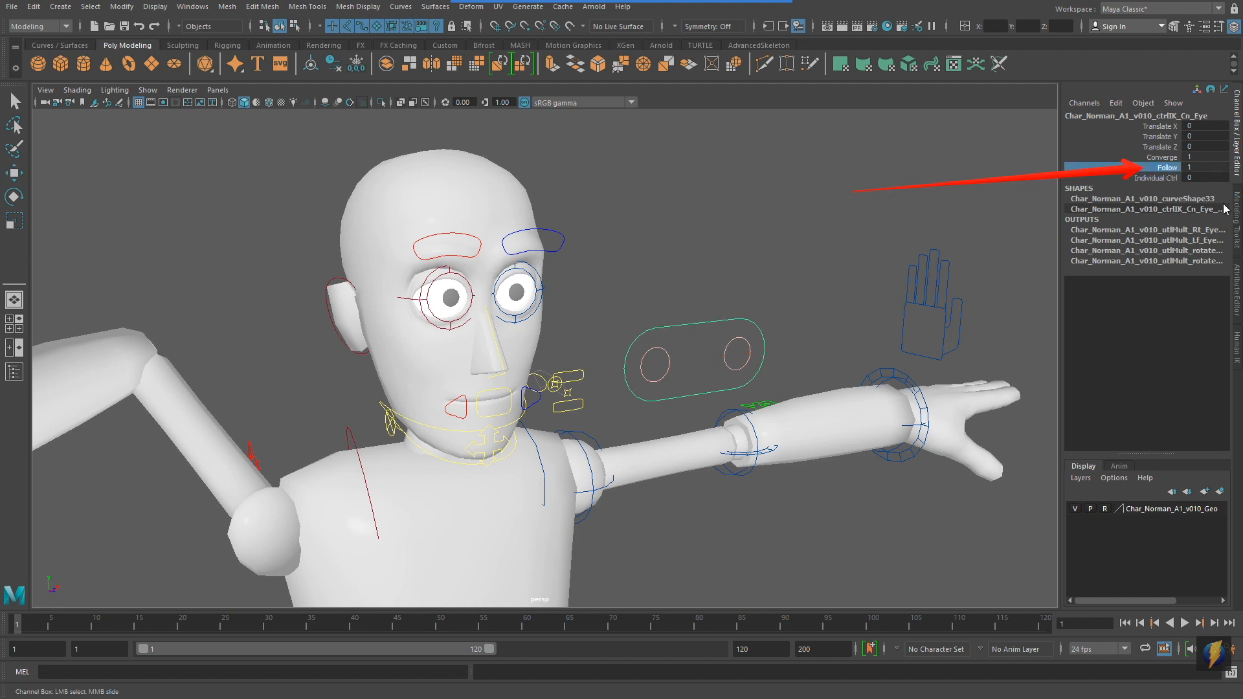
# Try rotating the head control to test how the eyes follow, and undo the rotations
pyautogui.keyDown('alt'); pyautogui.moveTo(668, 356); pyautogui.dragTo(421, 335); pyautogui.keyUp('alt')
pyautogui.click(692, 295)
pyautogui.press('w')
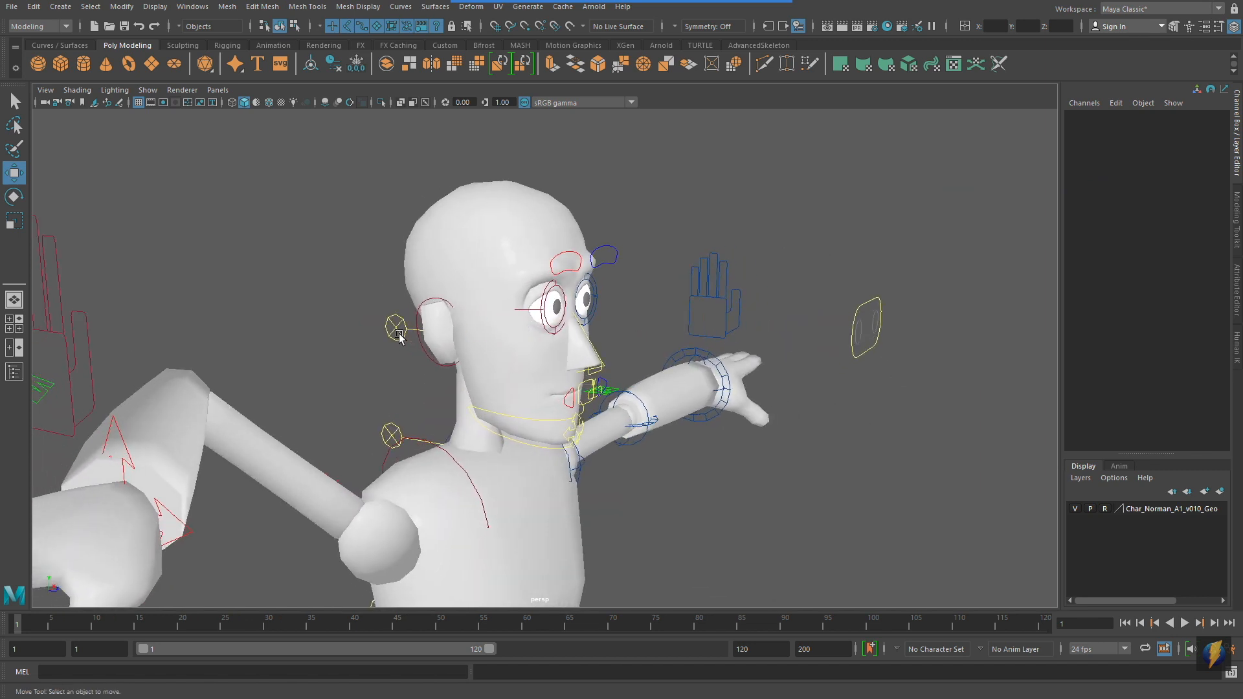
pyautogui.click(403, 346)
pyautogui.keyDown('alt'); pyautogui.moveTo(403, 345); pyautogui.dragTo(610, 339); pyautogui.keyUp('alt')
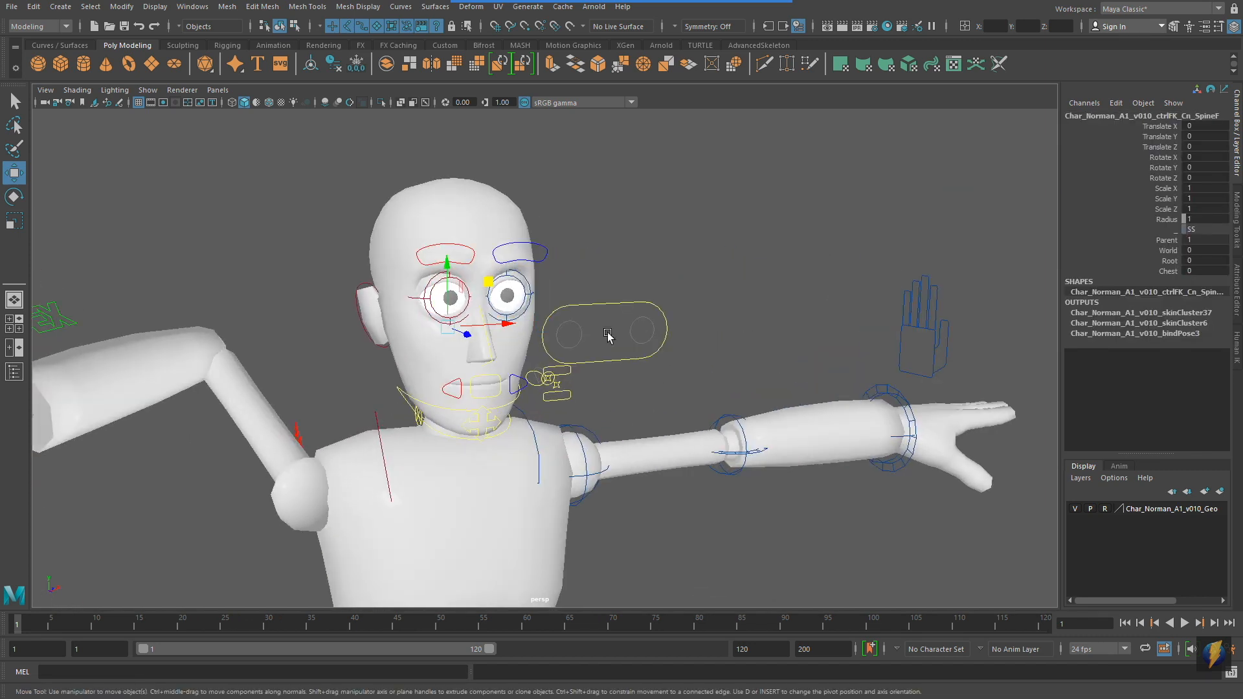
pyautogui.click(11, 194)
pyautogui.moveTo(475, 327); pyautogui.dragTo(464, 302)
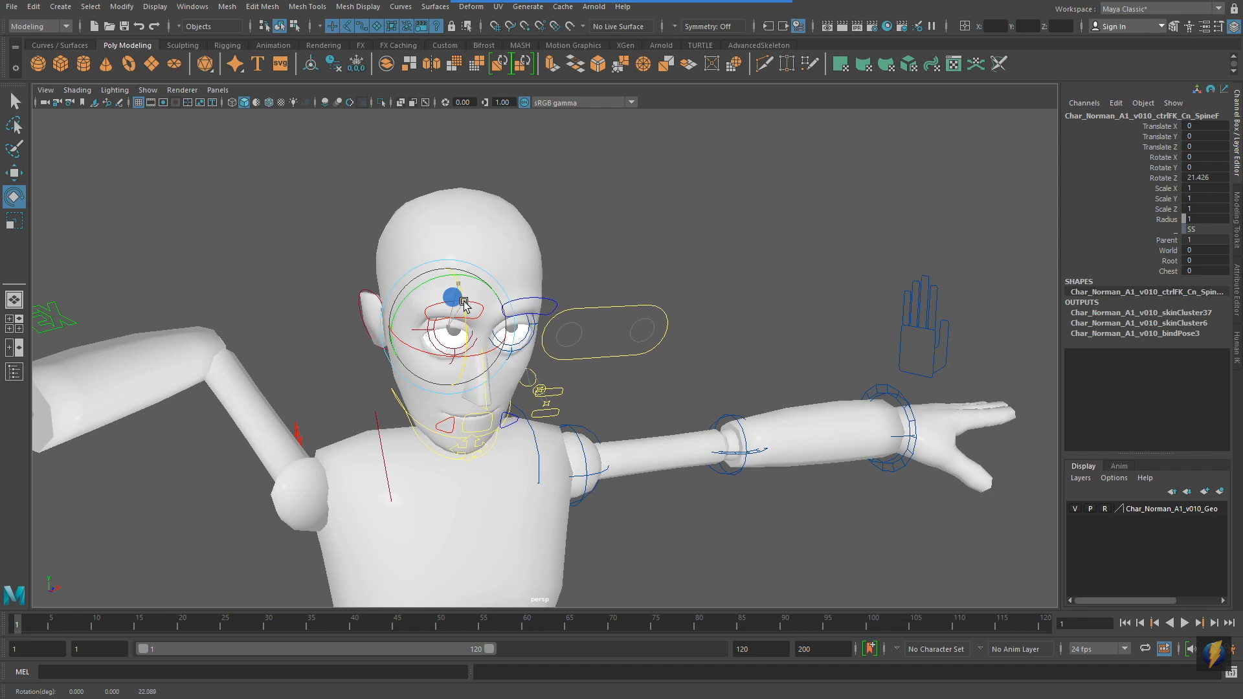
pyautogui.hotkey('ctrl', 'z')
pyautogui.hotkey('ctrl', 'z')
pyautogui.hotkey('ctrl', 'z')
pyautogui.hotkey('ctrl', 'z')
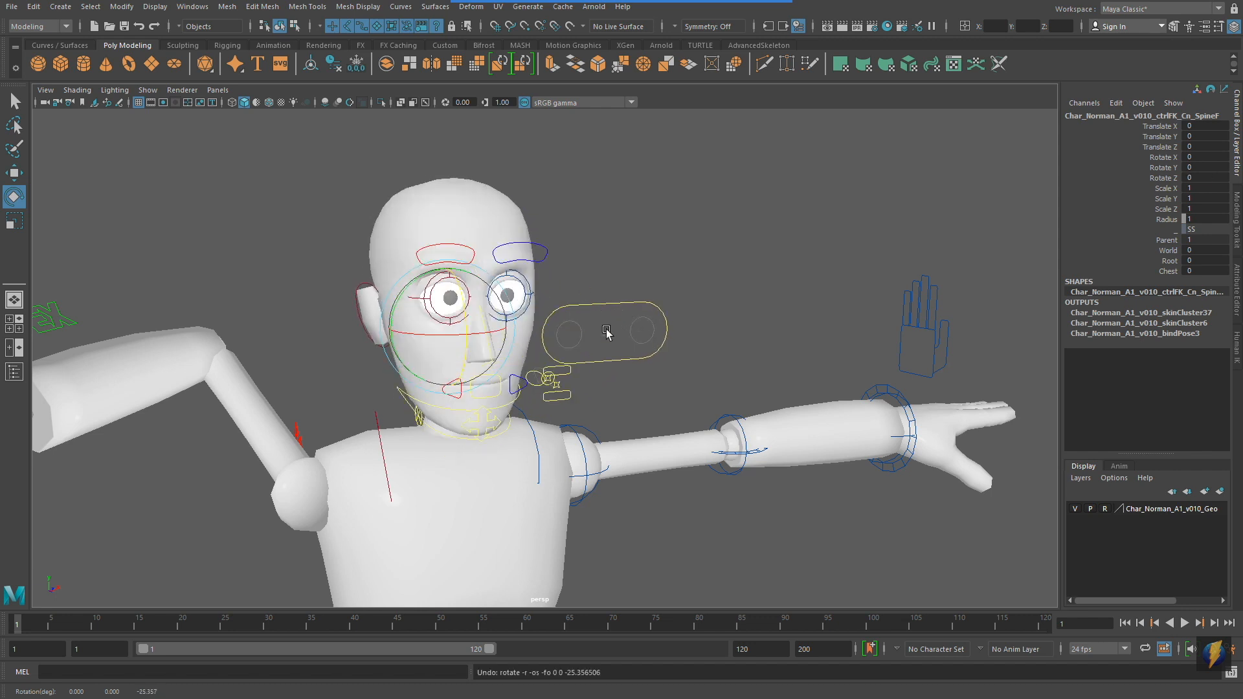
# Try moving the eye control with Follow on, and undo the move
pyautogui.click(612, 303)
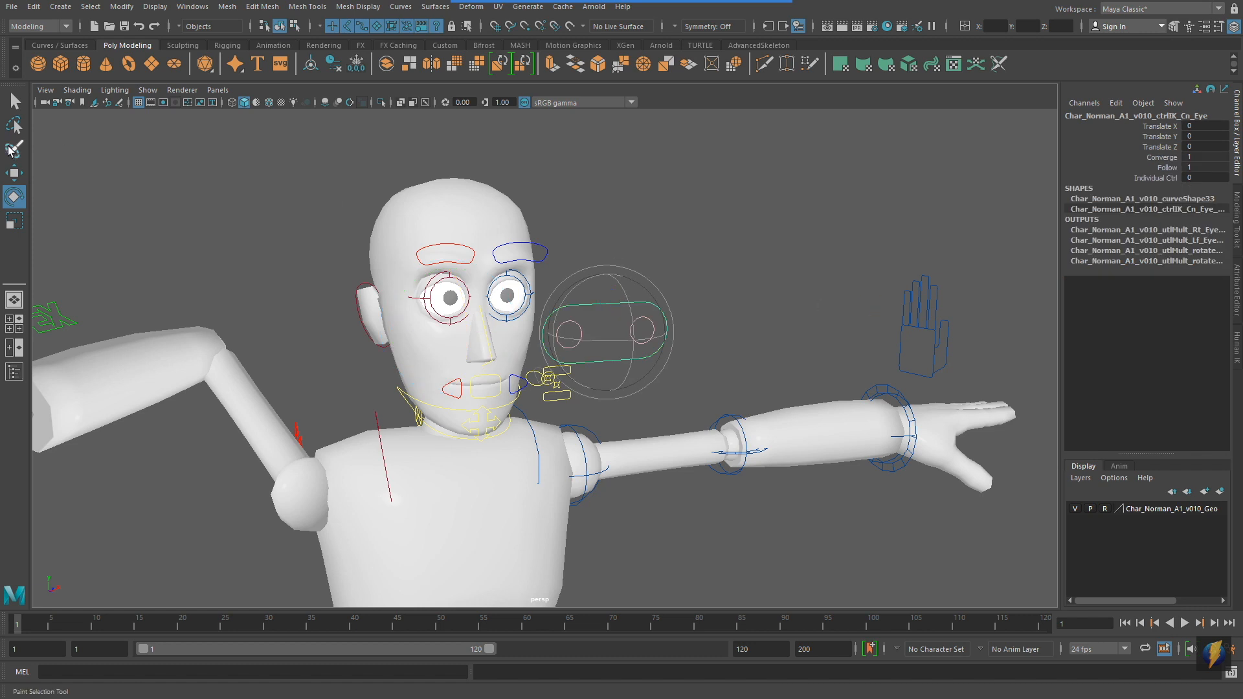
pyautogui.press('w')
pyautogui.keyDown('alt'); pyautogui.moveTo(675, 317); pyautogui.dragTo(809, 340); pyautogui.keyUp('alt')
pyautogui.hotkey('ctrl', 'z')
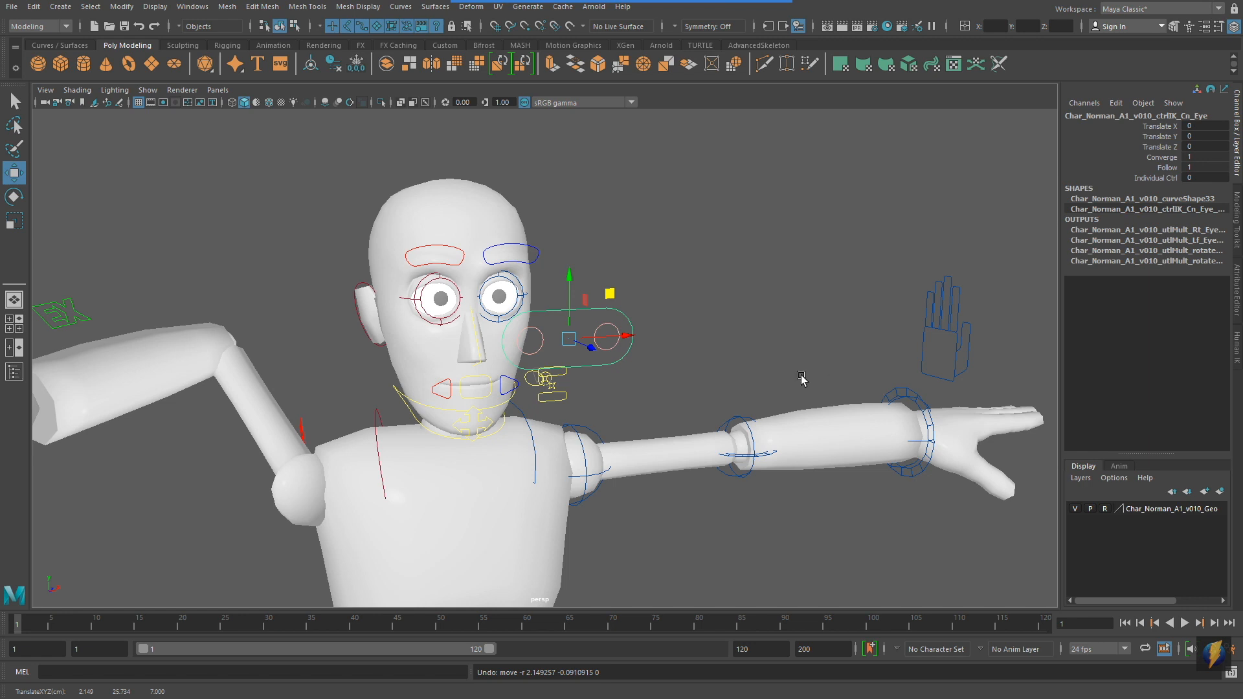
# Select the left leg's extra control and review its FK/IK and stretch attributes
pyautogui.keyDown('alt'); pyautogui.moveTo(792, 376); pyautogui.dragTo(667, 433, button='right'); pyautogui.keyUp('alt')
pyautogui.keyDown('alt'); pyautogui.moveTo(667, 433); pyautogui.dragTo(733, 240, button='middle'); pyautogui.keyUp('alt')
pyautogui.keyDown('alt'); pyautogui.moveTo(742, 332); pyautogui.dragTo(748, 187, button='middle'); pyautogui.keyUp('alt')
pyautogui.keyDown('alt'); pyautogui.moveTo(813, 348); pyautogui.dragTo(810, 250, button='middle'); pyautogui.keyUp('alt')
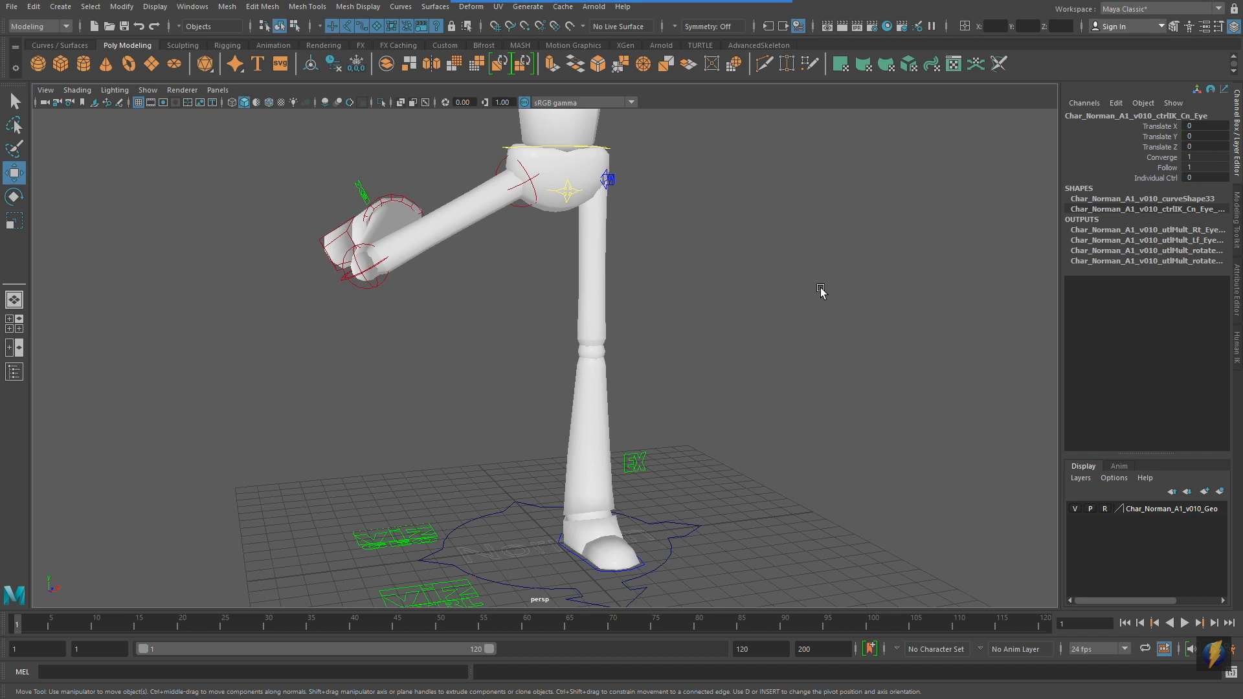
pyautogui.keyDown('alt'); pyautogui.moveTo(809, 324); pyautogui.dragTo(773, 329); pyautogui.keyUp('alt')
pyautogui.click(653, 463)
pyautogui.keyDown('alt'); pyautogui.moveTo(842, 417); pyautogui.dragTo(809, 415, button='middle'); pyautogui.keyUp('alt')
pyautogui.keyDown('alt'); pyautogui.moveTo(785, 412); pyautogui.dragTo(804, 410); pyautogui.keyUp('alt')
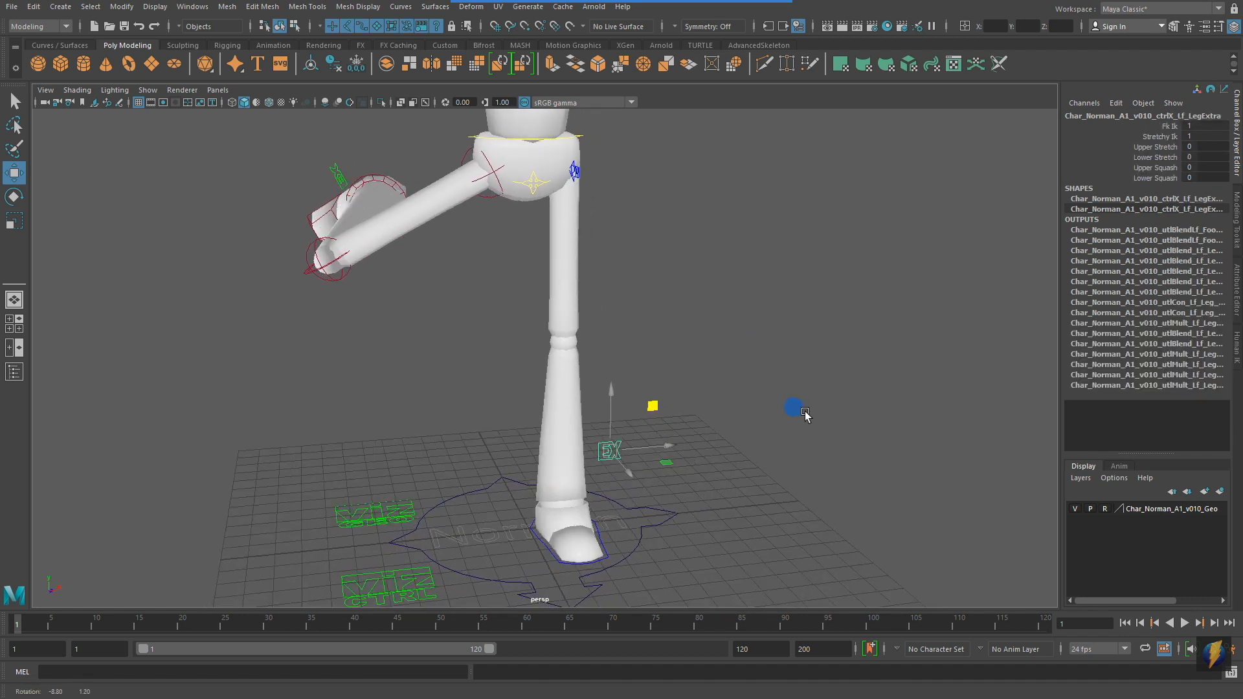
# Select the left foot's IK control and examine its space-switching attributes, World, Root, Hips and Pin
pyautogui.keyDown('alt'); pyautogui.moveTo(824, 415); pyautogui.dragTo(685, 517); pyautogui.keyUp('alt')
pyautogui.click(608, 532)
pyautogui.keyDown('alt'); pyautogui.moveTo(771, 457); pyautogui.dragTo(859, 437); pyautogui.keyUp('alt')
pyautogui.click(669, 26)
pyautogui.moveTo(876, 292)
pyautogui.mouseDown()
pyautogui.moveTo(1145, 263)
pyautogui.moveTo(1157, 297)
pyautogui.mouseUp()
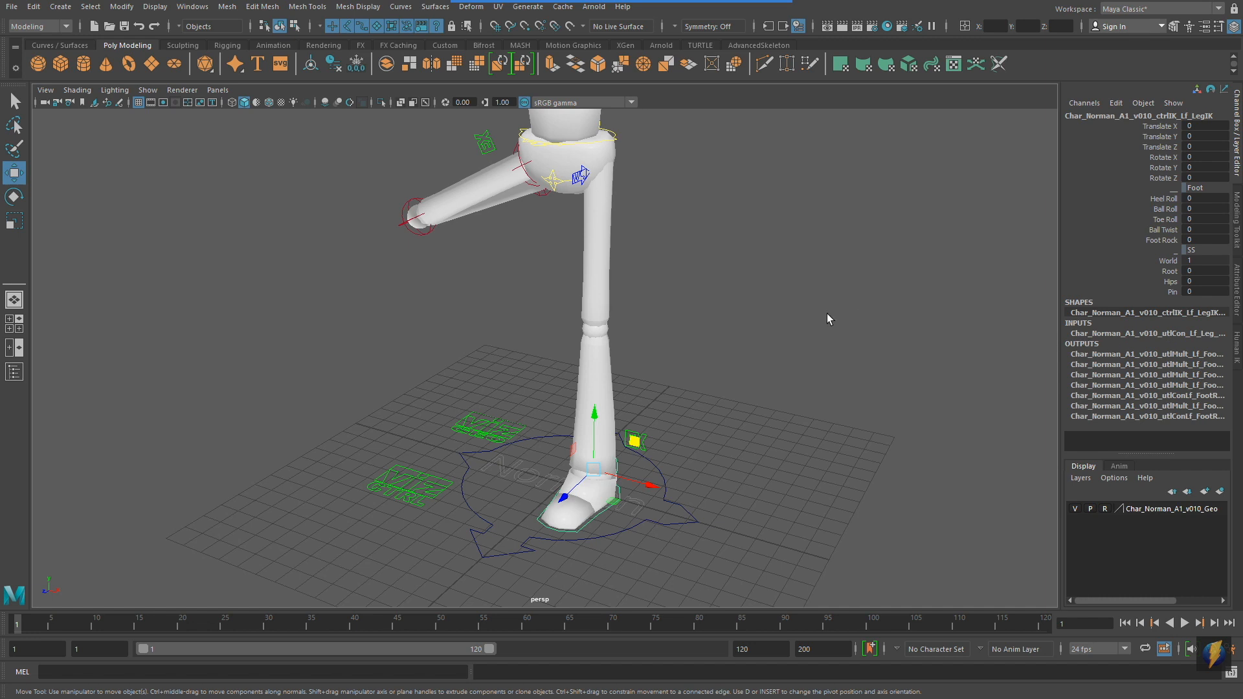
pyautogui.keyDown('alt'); pyautogui.moveTo(828, 315); pyautogui.dragTo(662, 254, button='right'); pyautogui.keyUp('alt')
pyautogui.keyDown('alt'); pyautogui.moveTo(662, 254); pyautogui.dragTo(664, 330, button='middle'); pyautogui.keyUp('alt')
pyautogui.keyDown('alt'); pyautogui.moveTo(888, 318); pyautogui.dragTo(712, 301, button='right'); pyautogui.keyUp('alt')
pyautogui.keyDown('alt'); pyautogui.moveTo(557, 296); pyautogui.dragTo(654, 298); pyautogui.keyUp('alt')
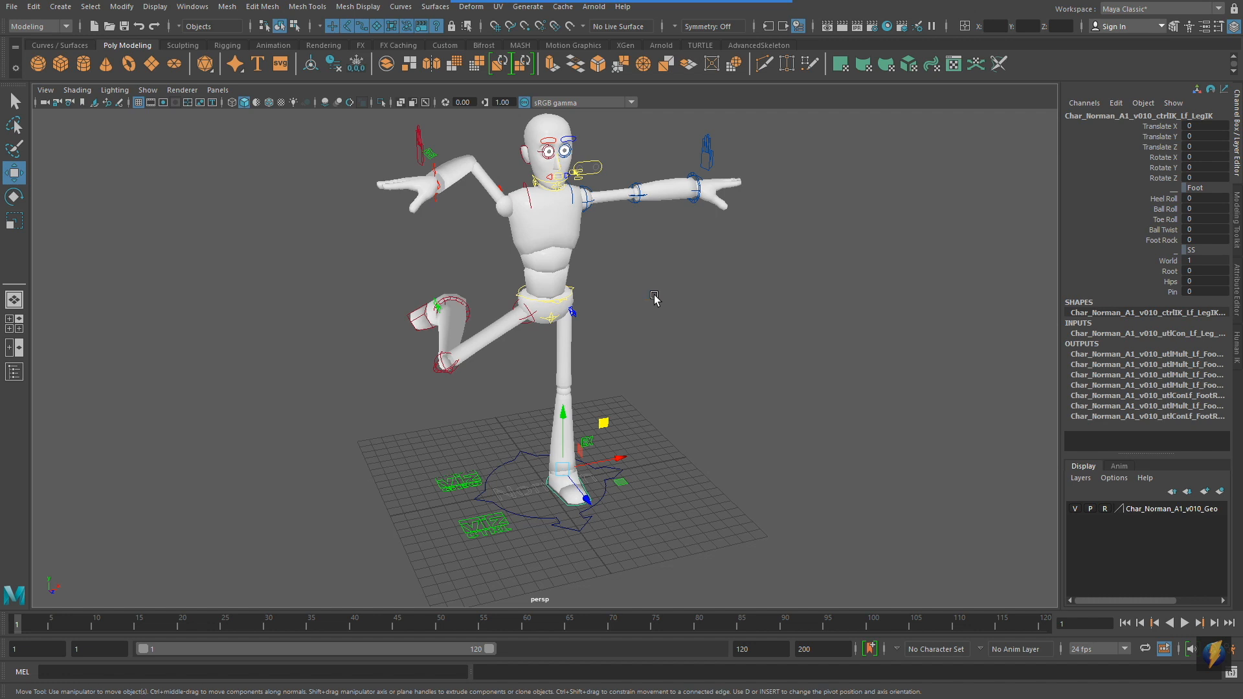